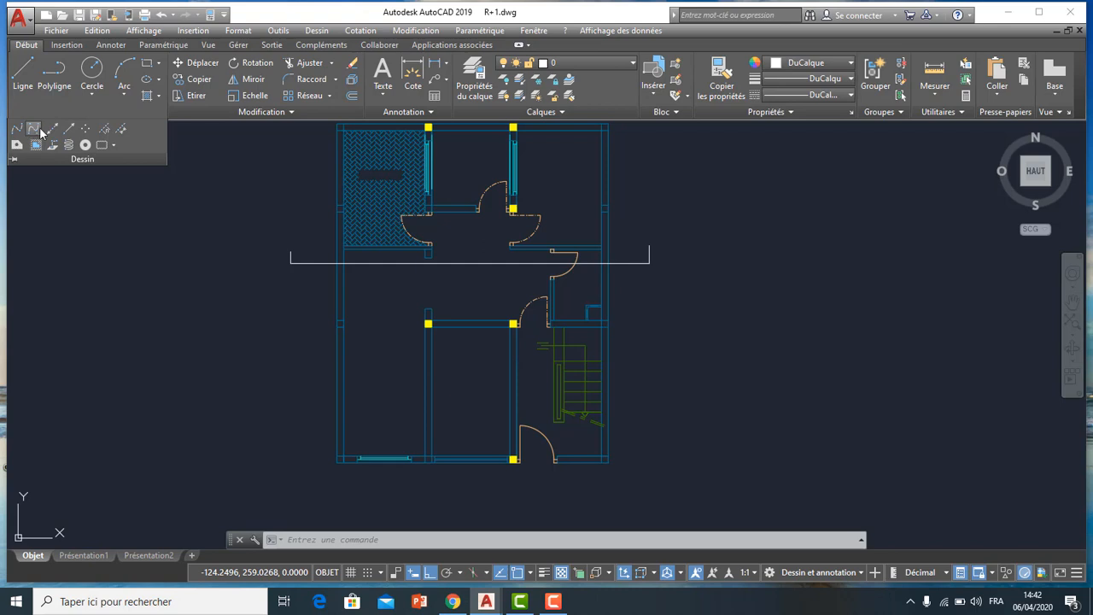
- Draw vertical construction lines through the outer and inner faces of the floor plan's left exterior wall
click(52, 129)
scroll(288, 298, down, 2)
scroll(336, 254, up, 3)
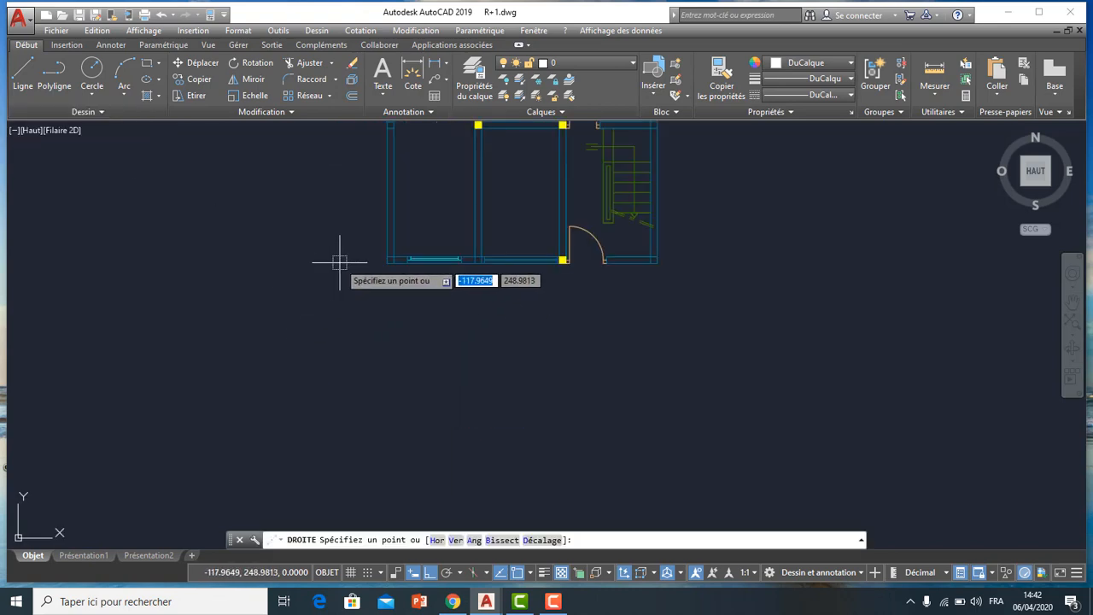
middle_drag(336, 255, 316, 366)
click(82, 111)
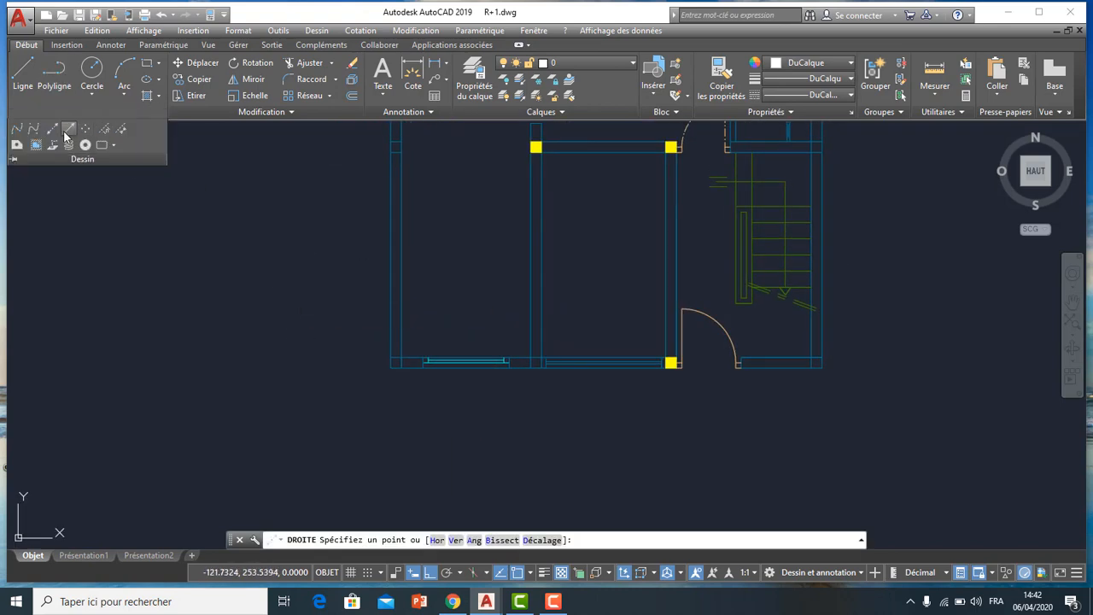
click(52, 133)
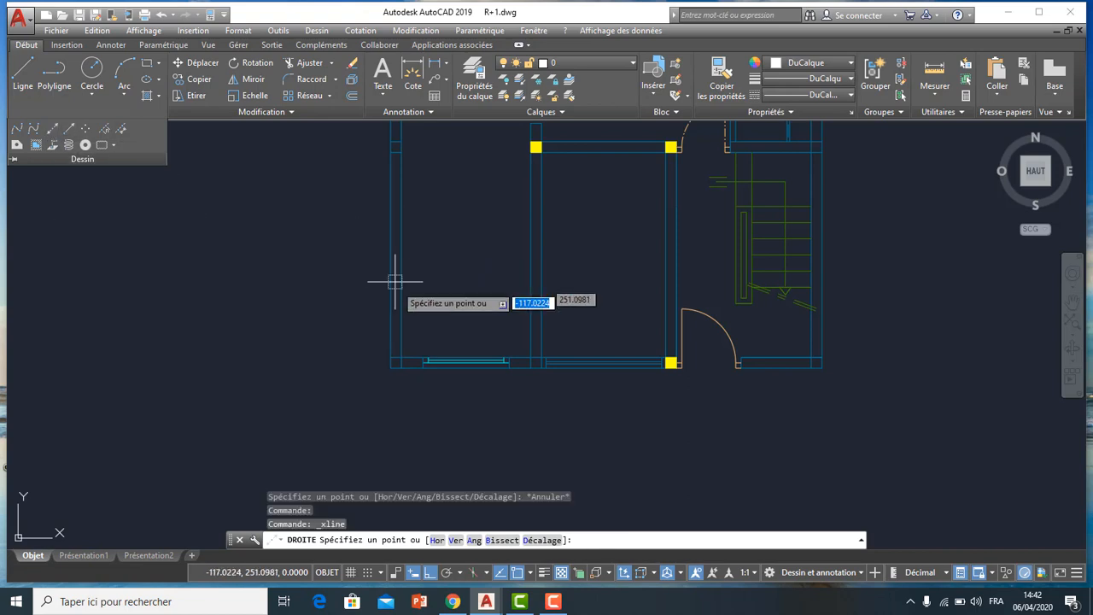
scroll(401, 326, down, 2)
click(397, 353)
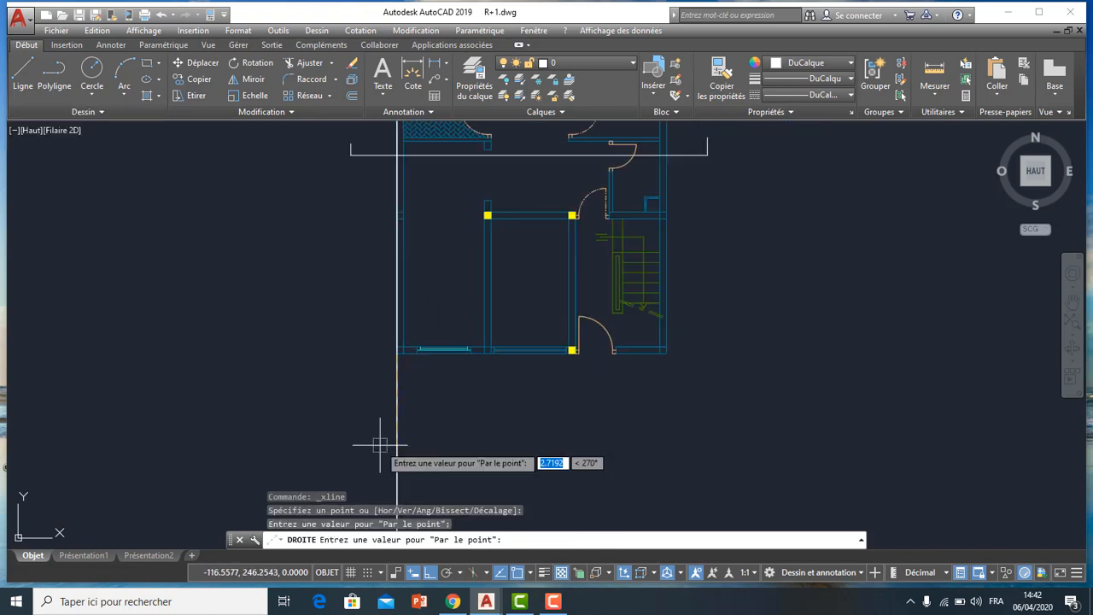
key(Return)
key(Return)
key(Return)
scroll(419, 334, up, 6)
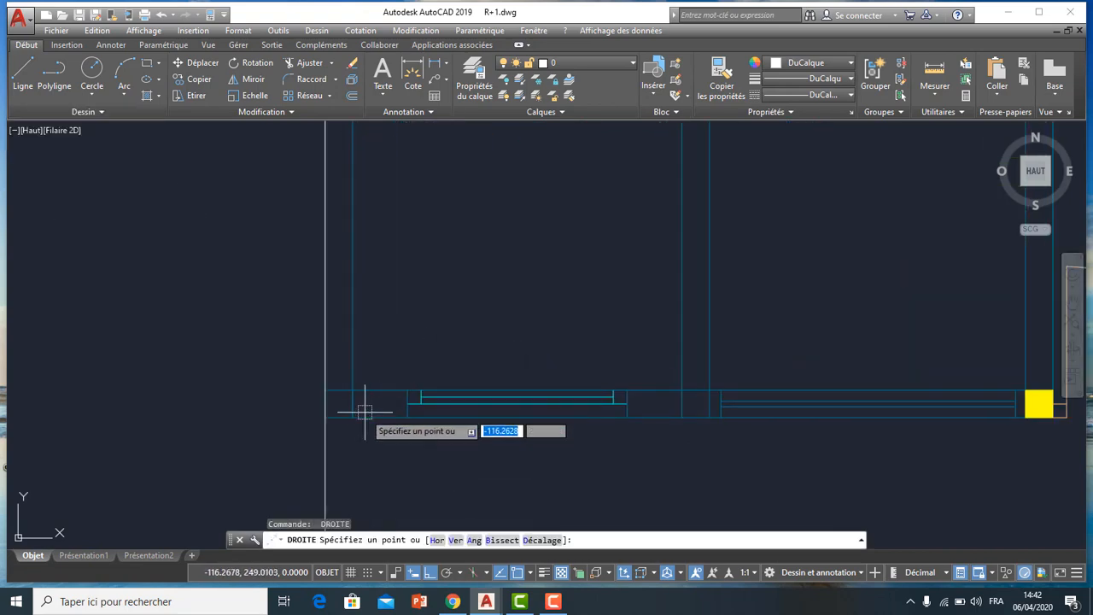
scroll(390, 274, down, 6)
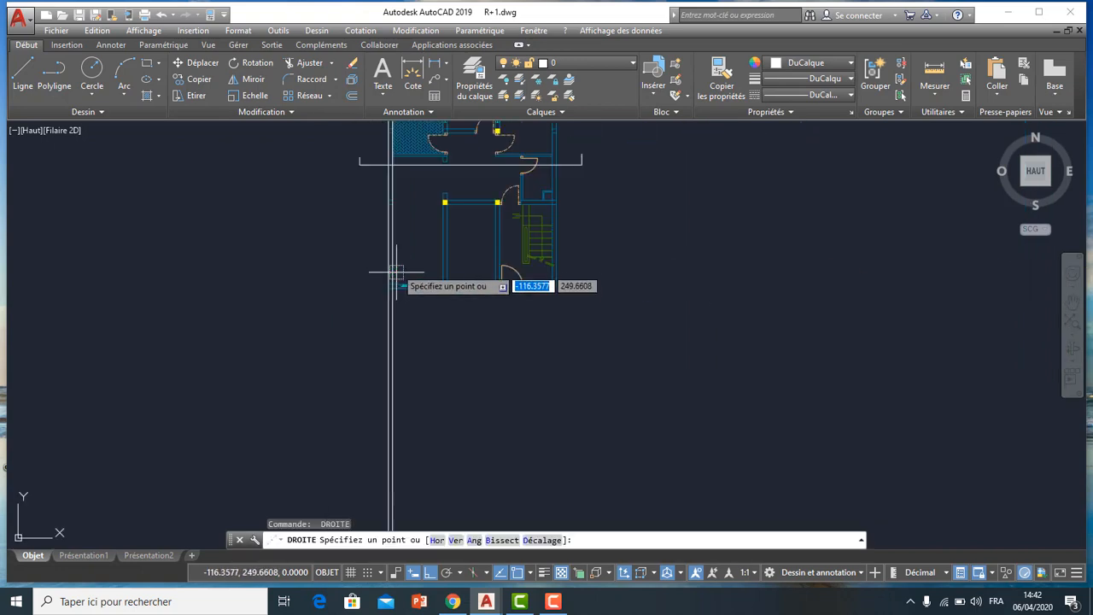
- Draw vertical construction lines through the left jamb of the upper middle door and the left edge of the yellow column beside it
scroll(452, 164, up, 2)
middle_drag(452, 164, 416, 288)
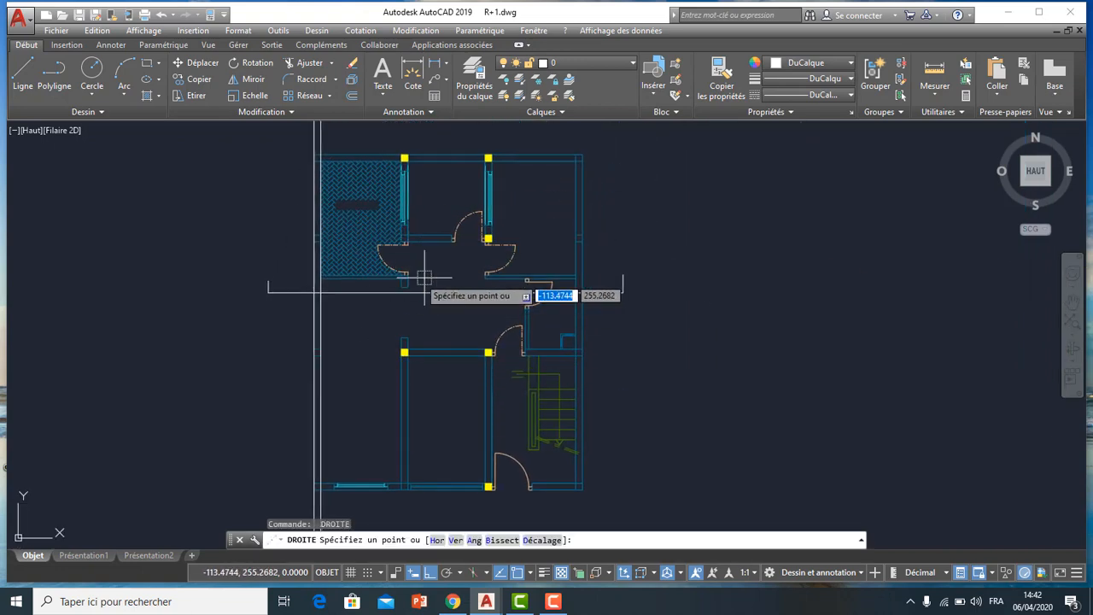
scroll(463, 256, up, 3)
scroll(463, 256, up, 2)
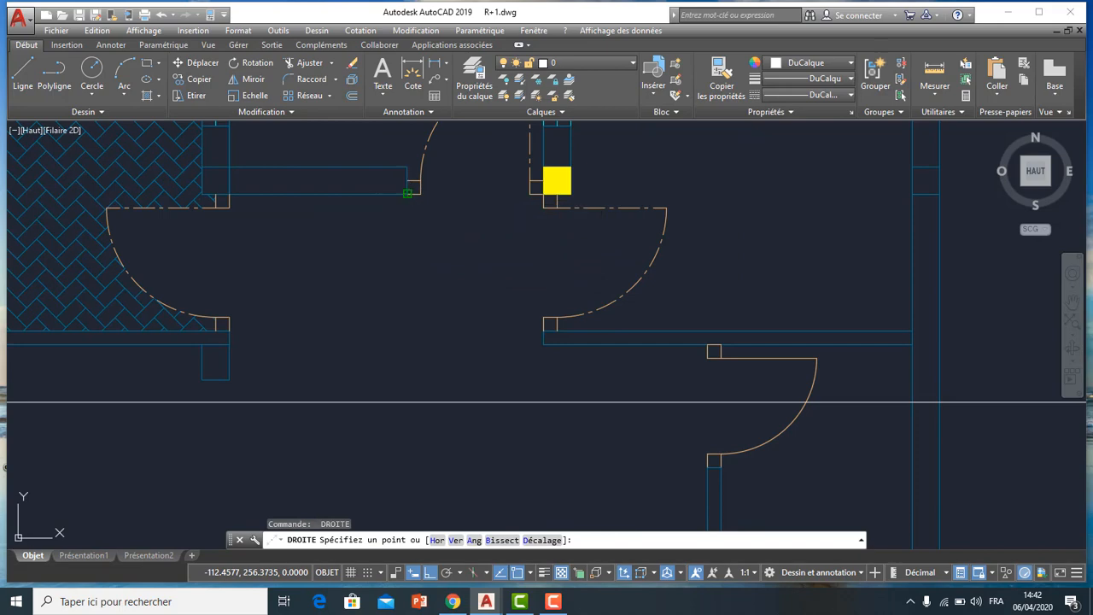
click(408, 283)
click(409, 283)
key(Return)
key(Return)
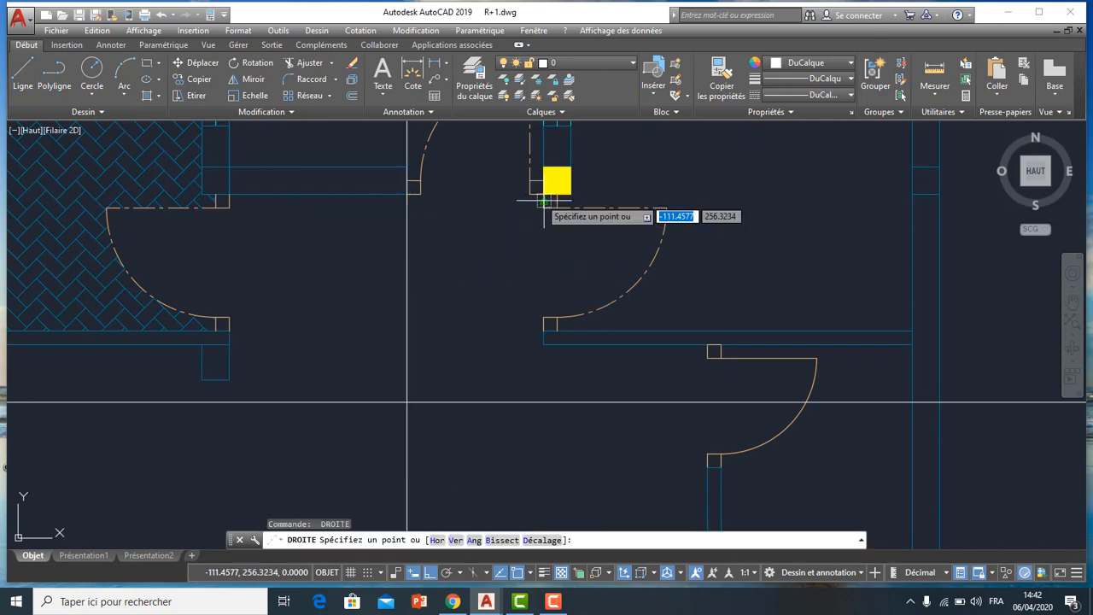
click(544, 194)
click(535, 259)
key(Return)
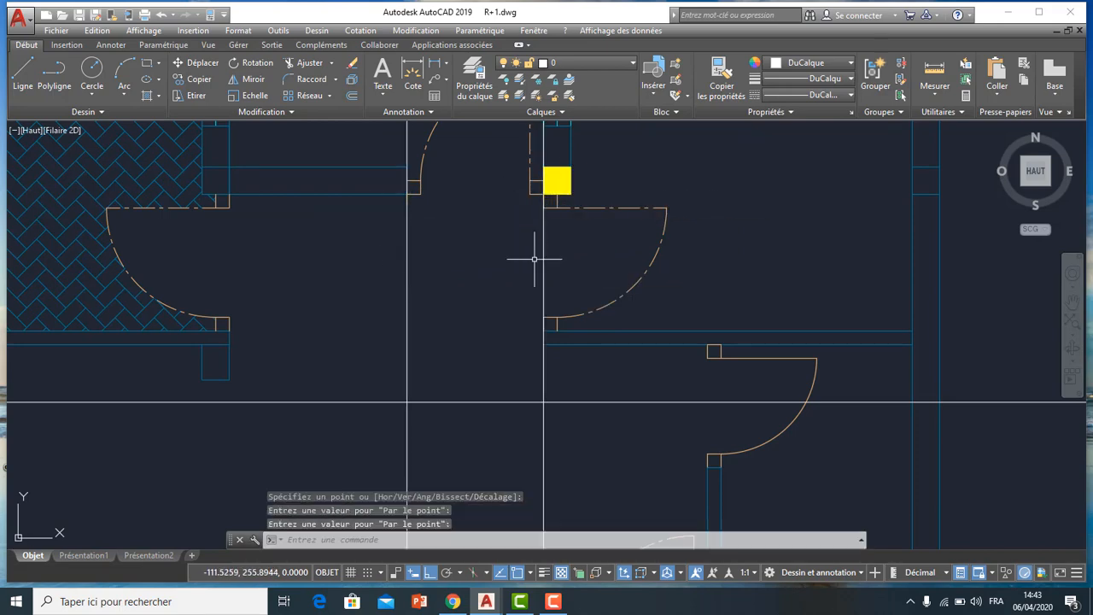
key(Return)
scroll(424, 227, down, 2)
scroll(423, 227, up, 4)
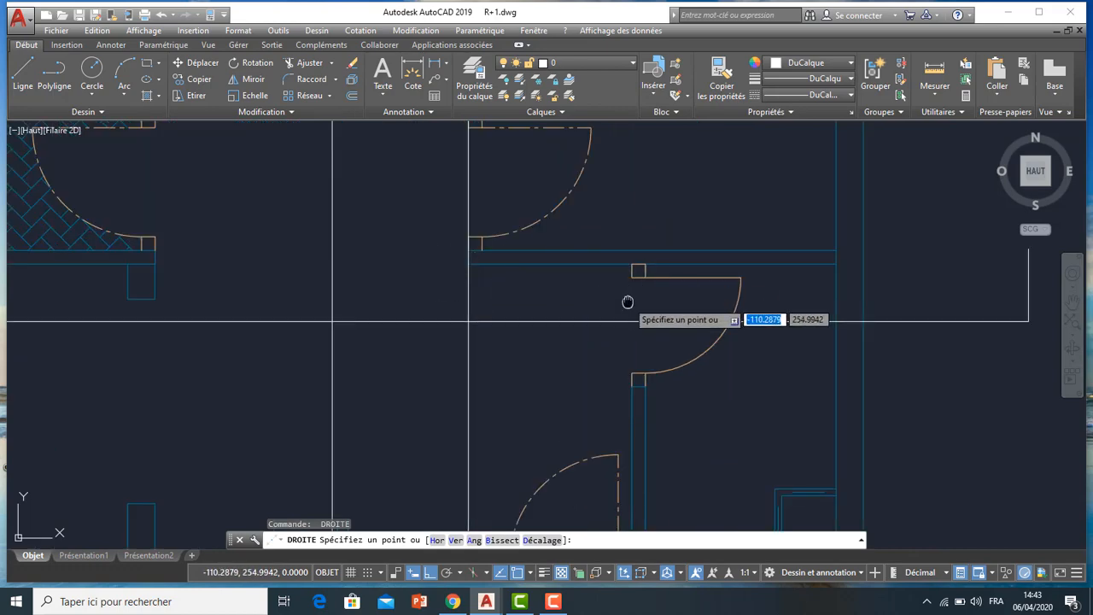
middle_drag(628, 294, 476, 291)
click(488, 373)
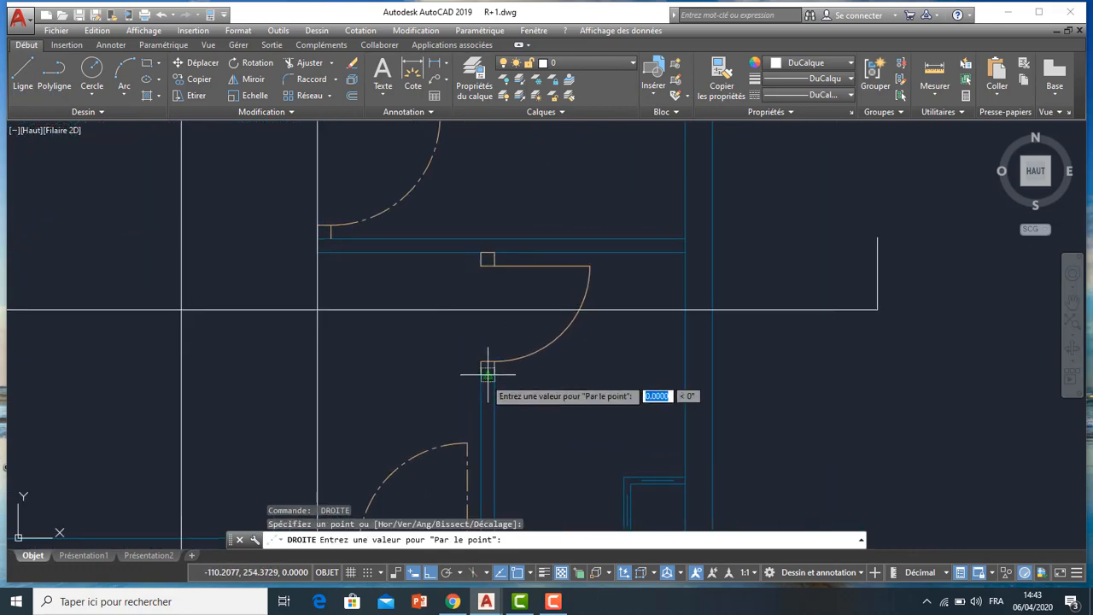
key(Escape)
key(Return)
key(Return)
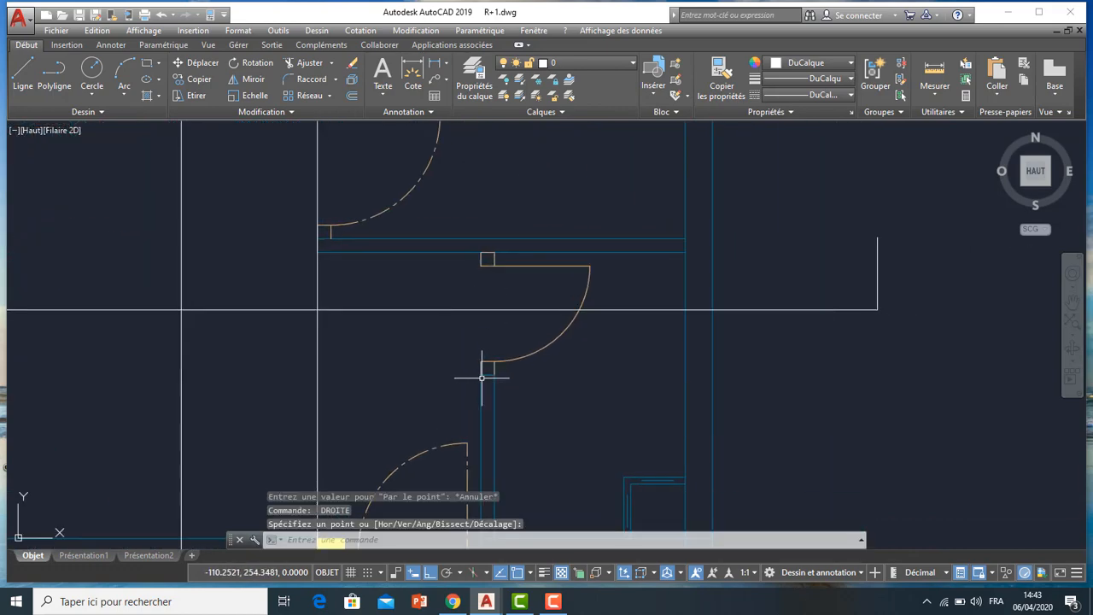
- Draw vertical construction lines through both faces of the partition wall whose door is crossed by the section line
key(Return)
click(480, 373)
click(481, 319)
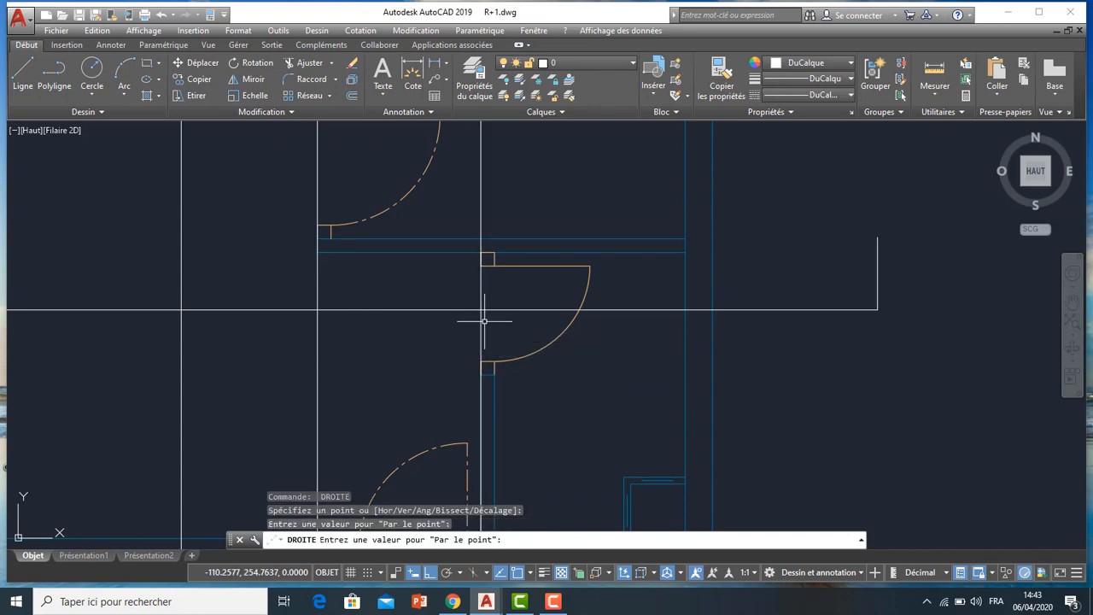
key(Return)
key(Return)
click(494, 372)
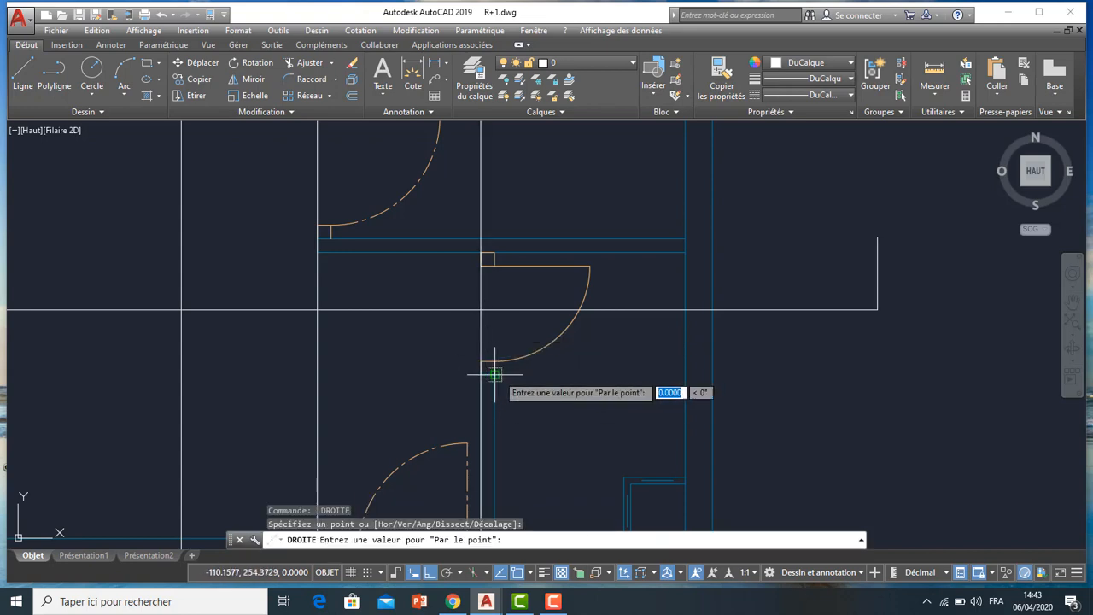
key(Return)
- Draw vertical construction lines through the inner and outer faces of the plan's right exterior wall
key(Return)
scroll(592, 240, down, 8)
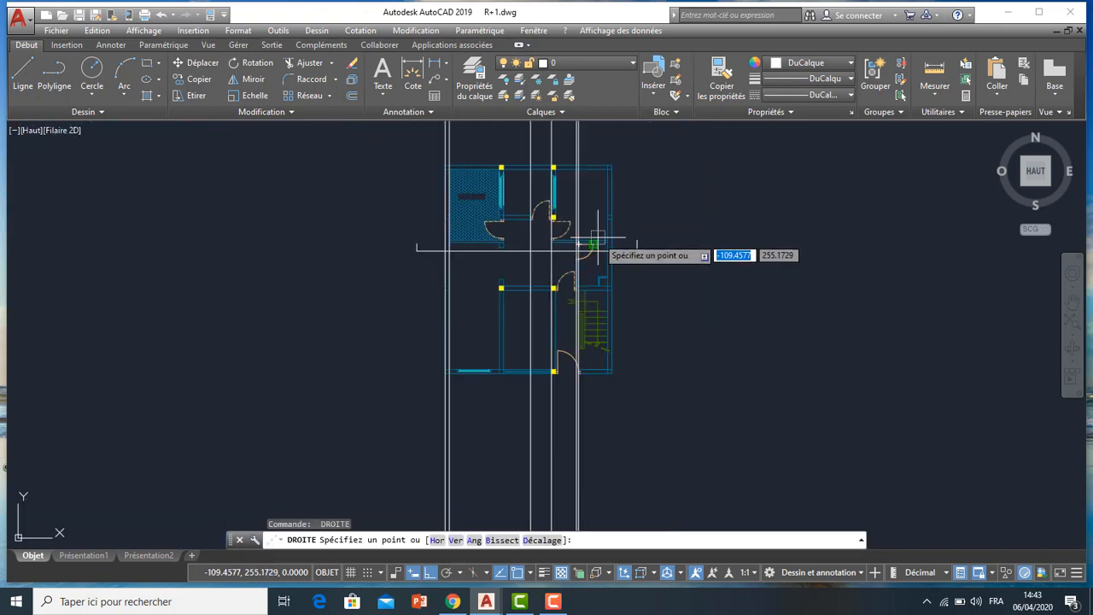
scroll(607, 340, up, 4)
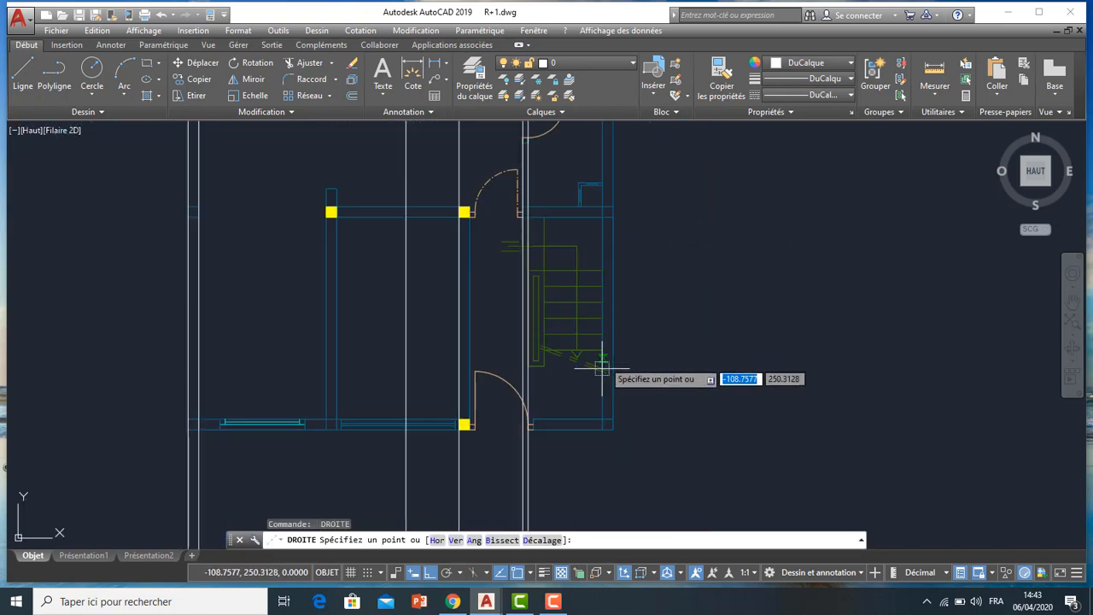
click(603, 428)
click(609, 472)
key(Return)
key(Return)
click(613, 430)
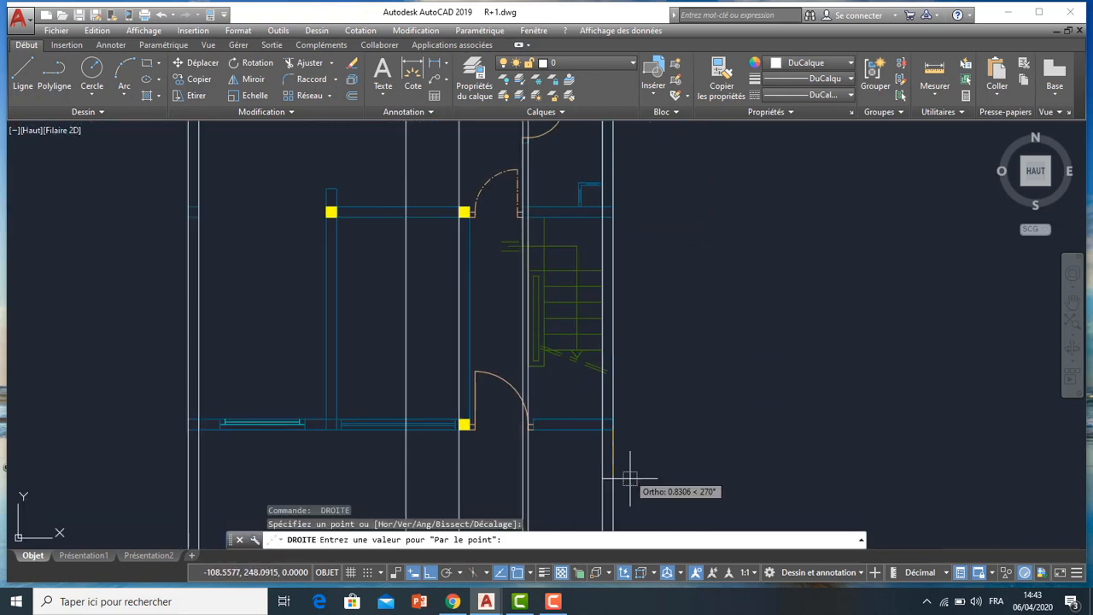
key(Escape)
- Draw a horizontal line about 18.8 units long across all the construction lines below the floor plan
scroll(630, 466, down, 5)
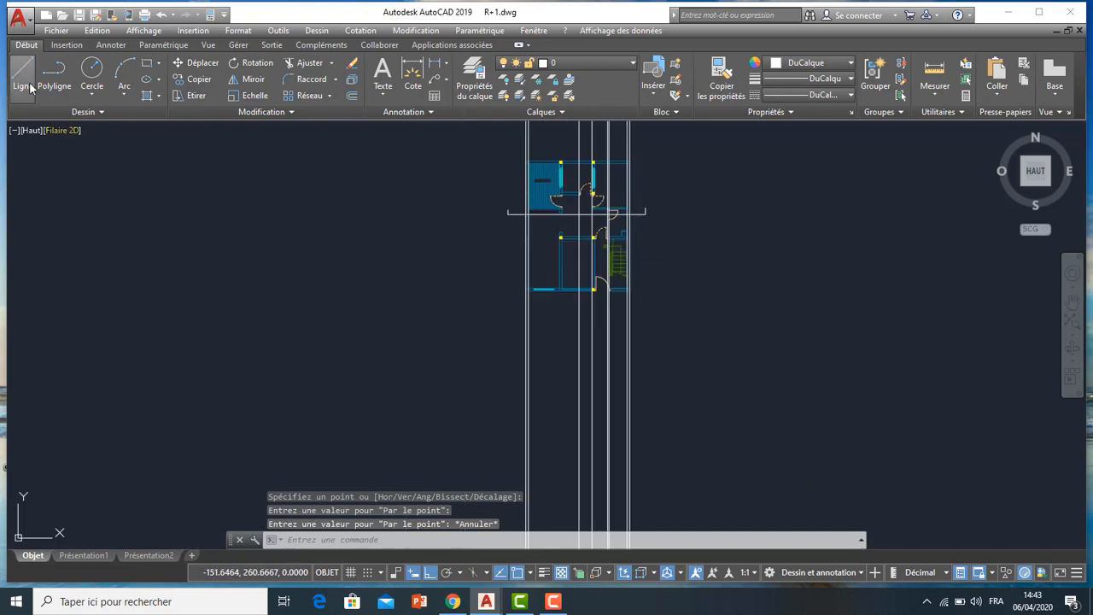
click(28, 87)
click(481, 439)
click(723, 436)
key(Escape)
scroll(646, 295, down, 4)
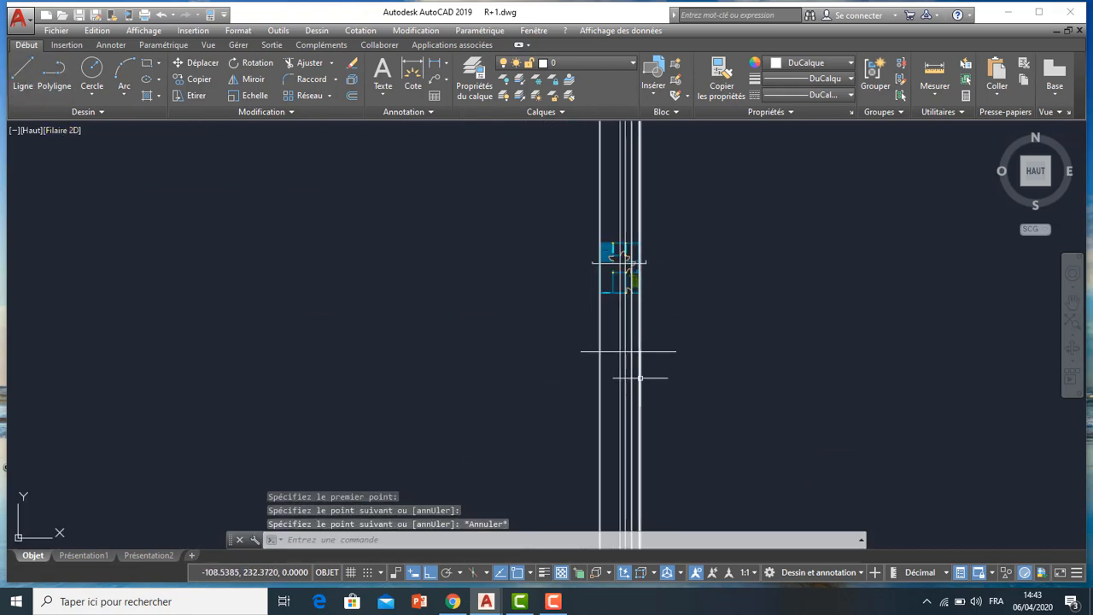
- Offset the horizontal line upward by 0.20 to form the lower slab
scroll(643, 363, up, 6)
click(692, 241)
click(690, 299)
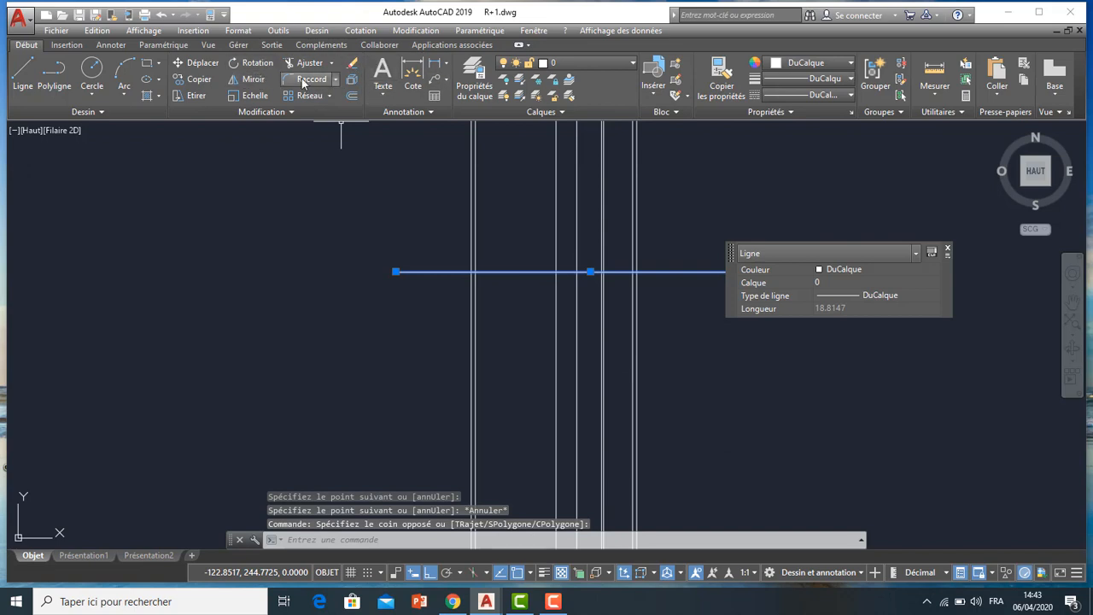
click(351, 95)
mouse_move(378, 214)
middle_down()
mouse_move(419, 281)
mouse_move(412, 407)
middle_up()
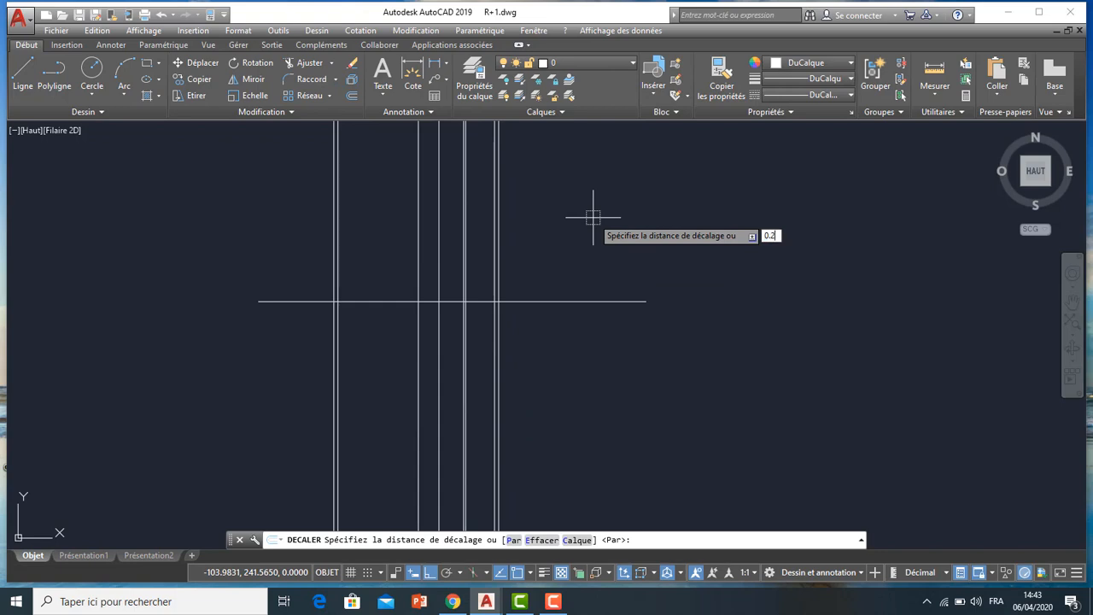
key(Return)
click(594, 216)
scroll(599, 273, down, 2)
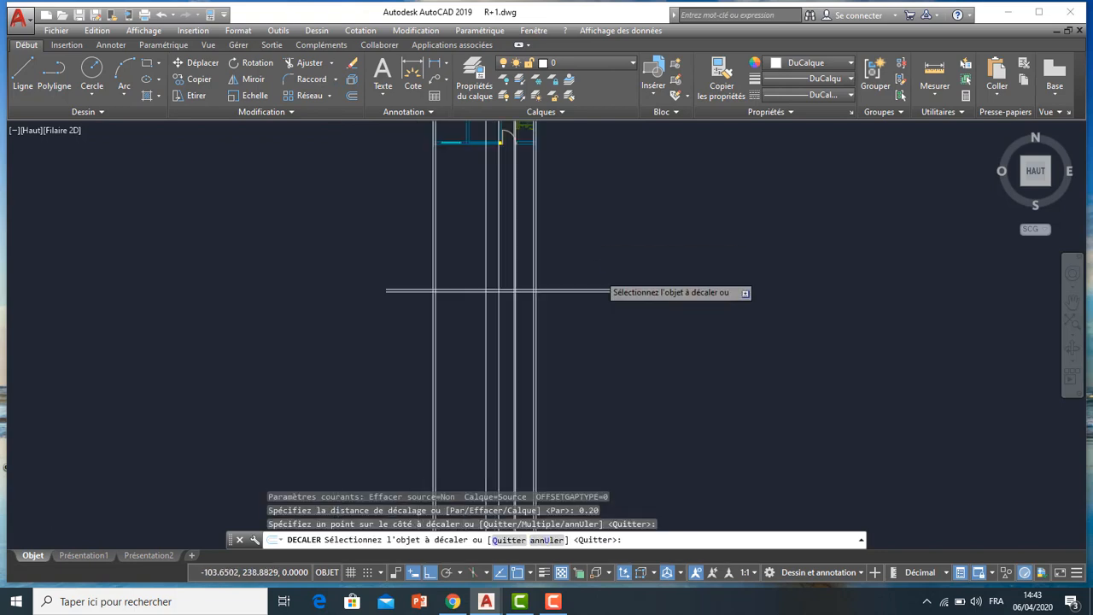
- Offset the upper line of the lower slab upward by 3.0 for the storey height
scroll(596, 275, up, 2)
middle_drag(595, 275, 567, 373)
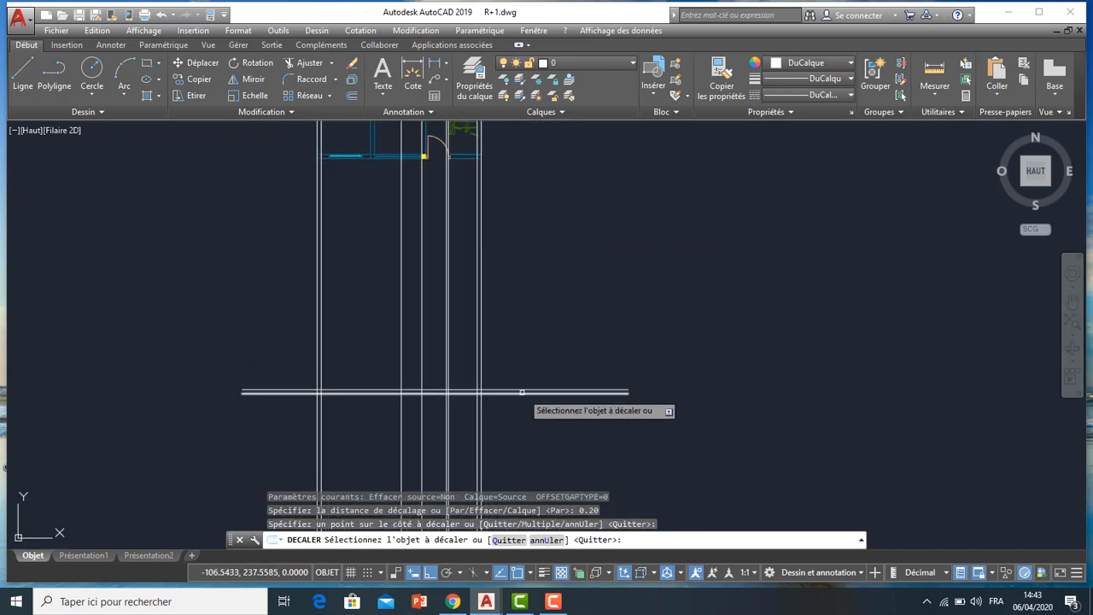
key(Return)
key(Return)
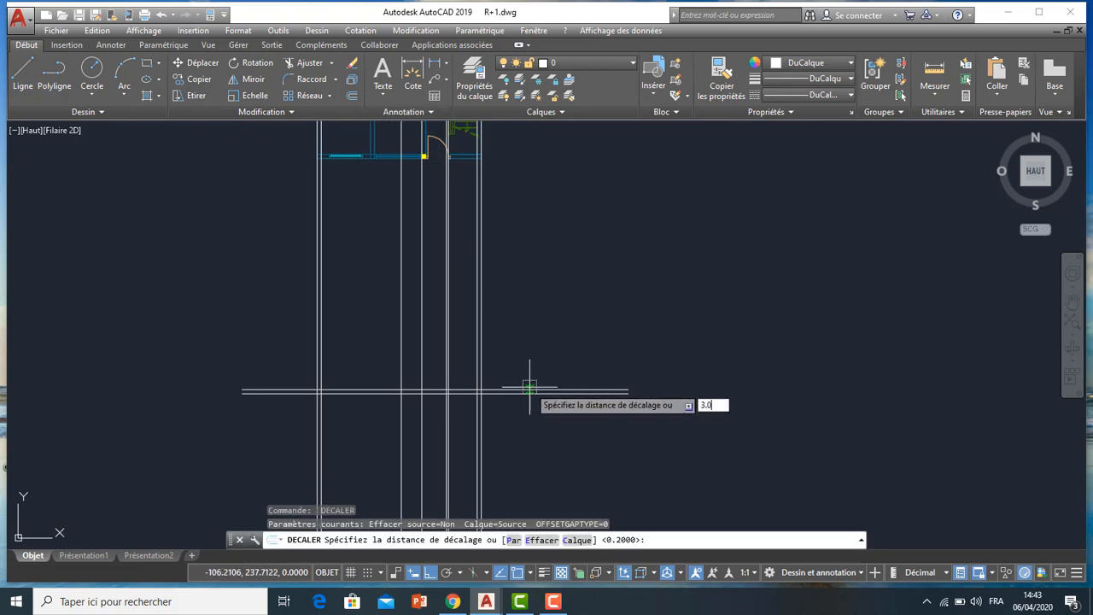
key(Return)
click(526, 389)
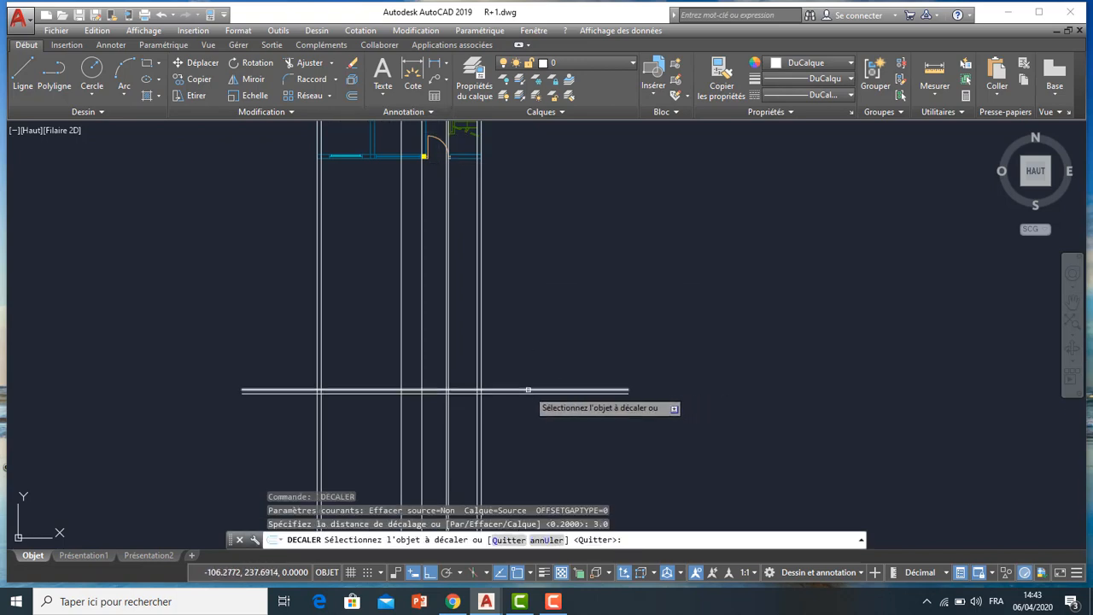
click(545, 309)
key(Escape)
- Offset the topmost horizontal line upward by 0.20 to form the upper slab
click(545, 309)
click(523, 353)
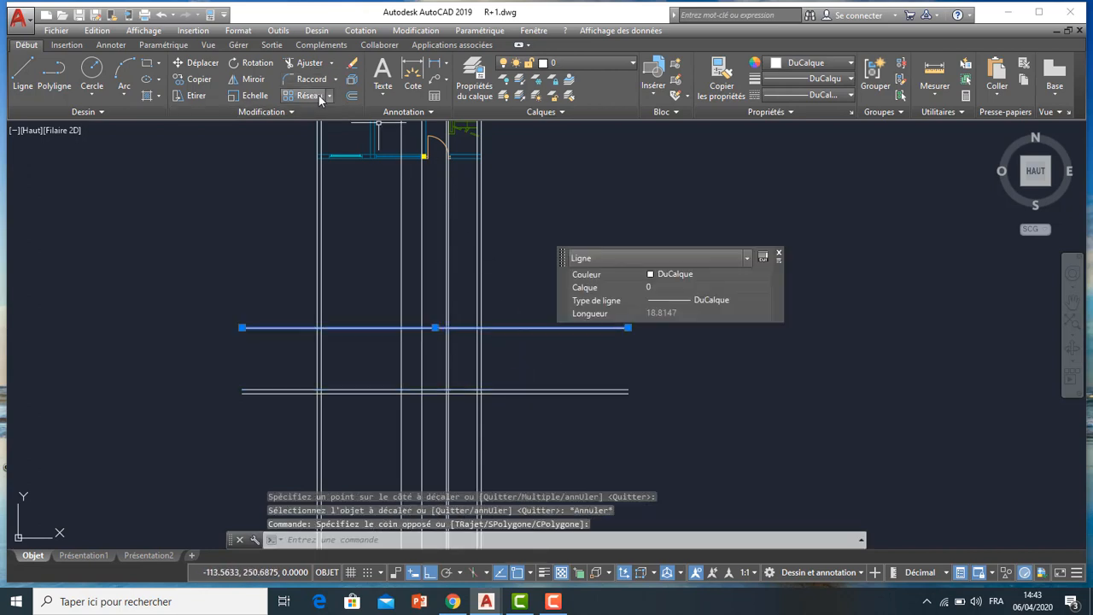
click(351, 97)
text(0.)
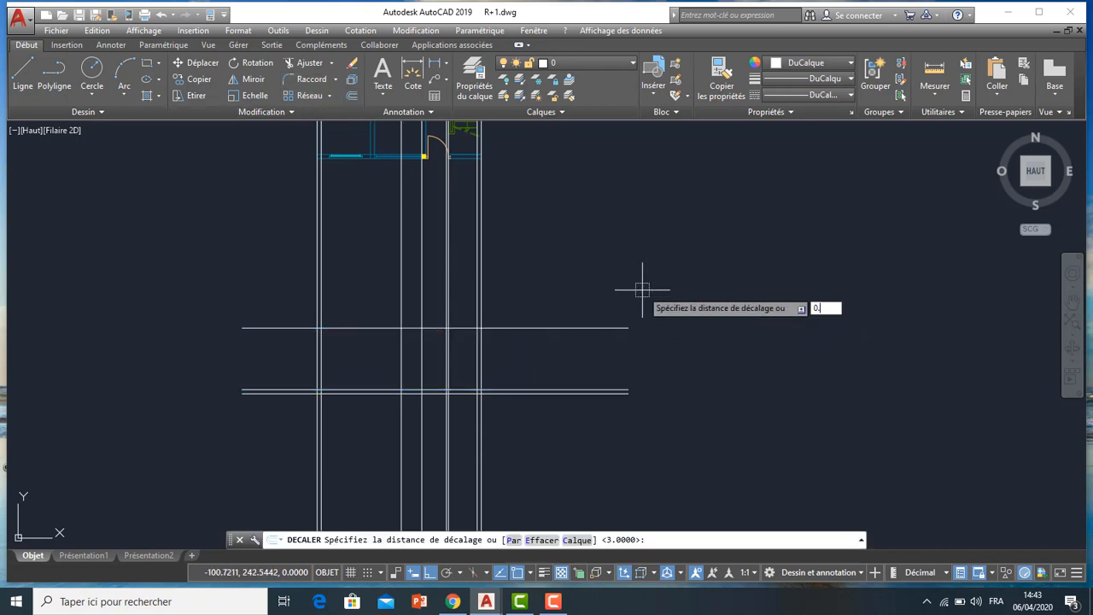
text(20)
key(Return)
click(643, 290)
scroll(581, 303, down, 4)
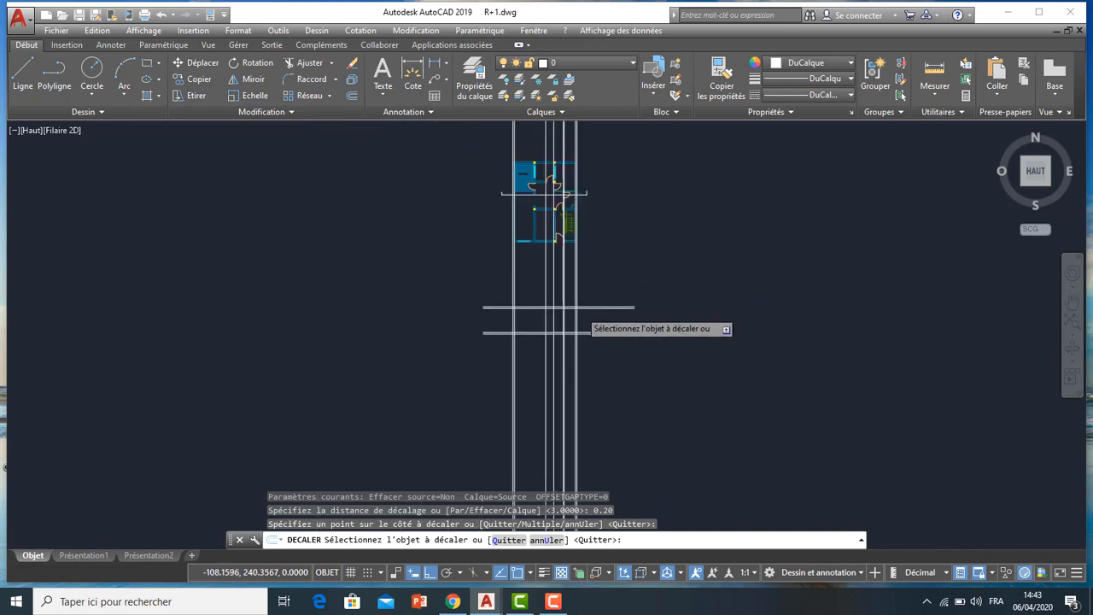
scroll(581, 310, up, 6)
key(Escape)
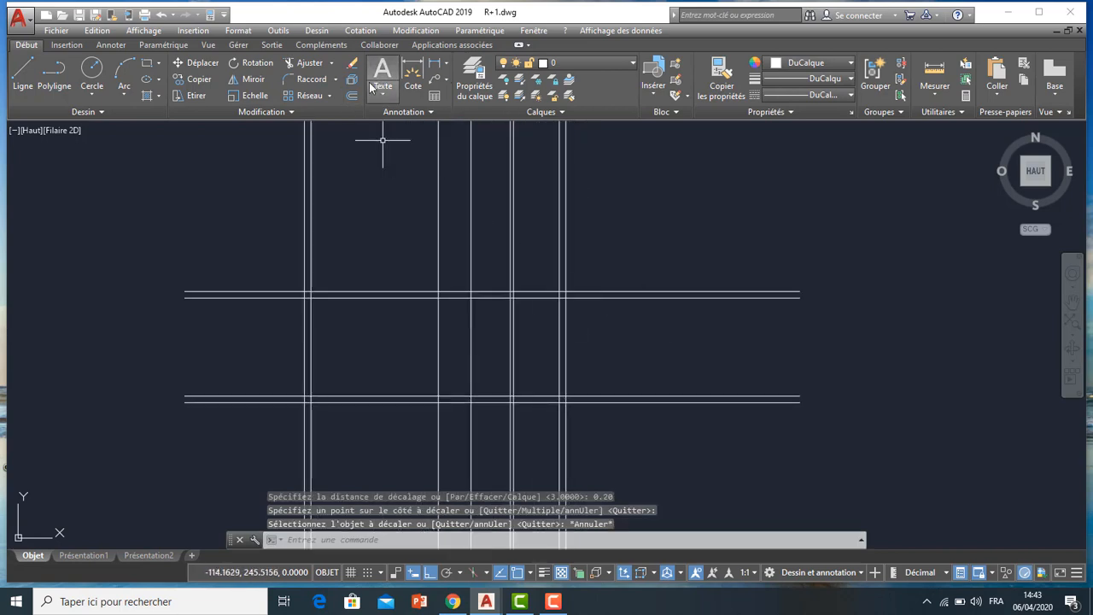
- Trim the vertical construction lines above the upper slab and below the lower slab, using all the lines as cutting edges
click(311, 65)
scroll(325, 193, down, 6)
drag(447, 176, 214, 334)
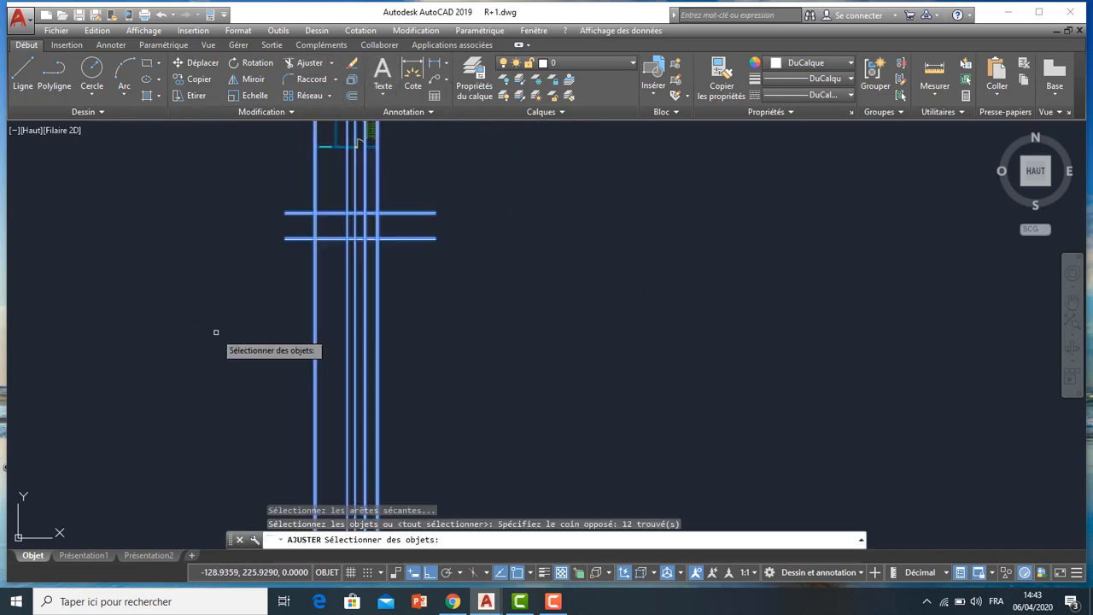
key(Return)
drag(405, 163, 243, 181)
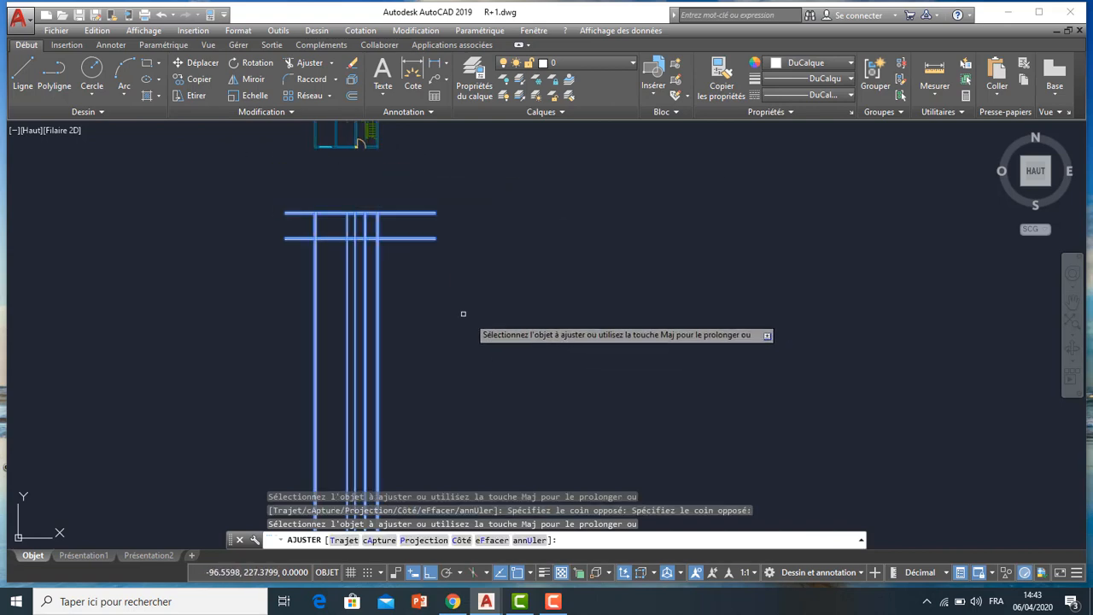
drag(538, 322, 283, 319)
- Trim the slab lines that extend beyond the outer faces of the left and right exterior walls
click(429, 196)
click(410, 271)
click(292, 195)
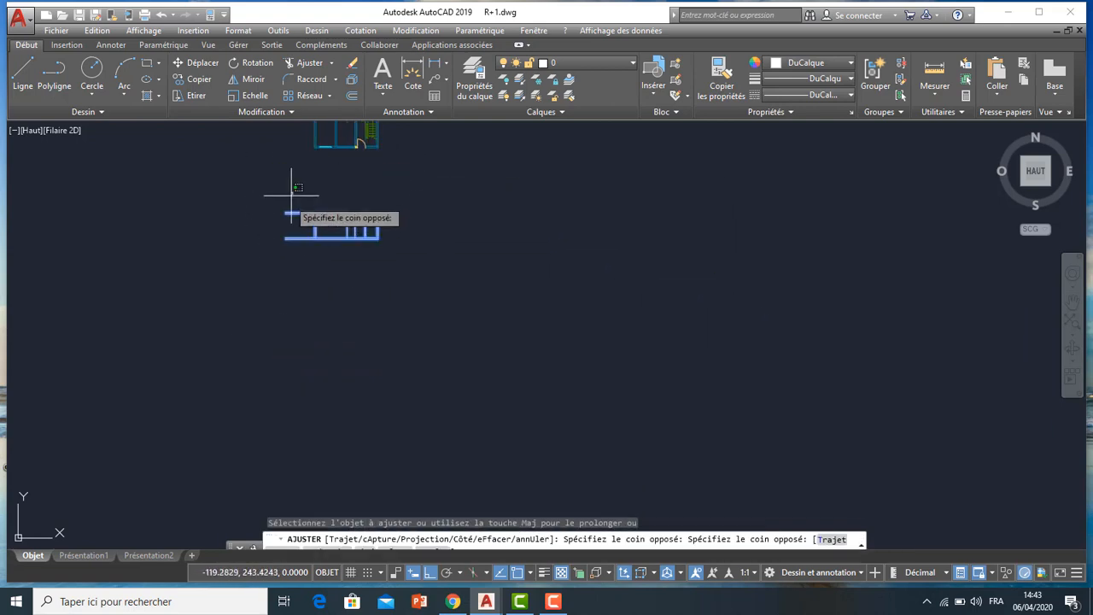
click(278, 255)
scroll(361, 283, down, 4)
scroll(342, 271, up, 6)
key(Escape)
scroll(386, 234, up, 4)
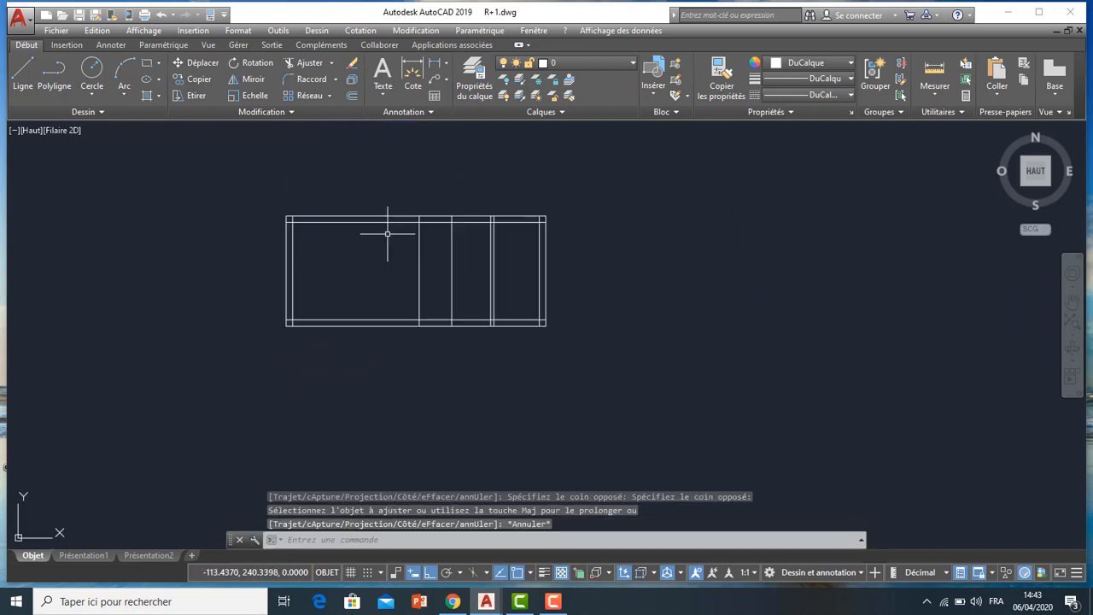
middle_drag(399, 242, 423, 298)
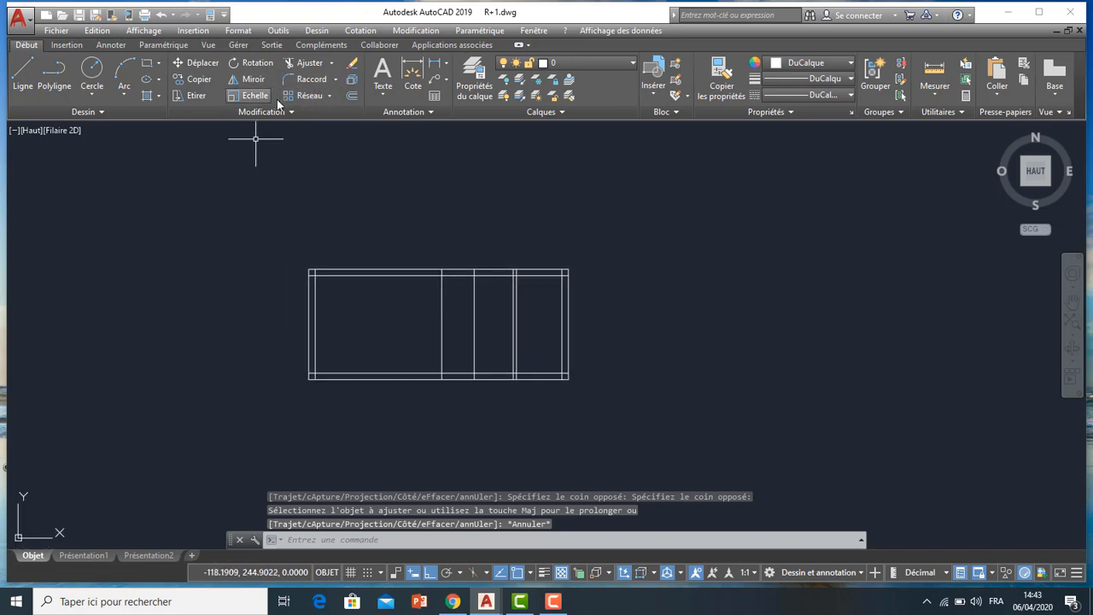
- Trim the intermediate vertical lines of the opening and thin partition inside the upper slab, using all lines as cutting edges
click(310, 65)
key(Return)
scroll(490, 265, up, 4)
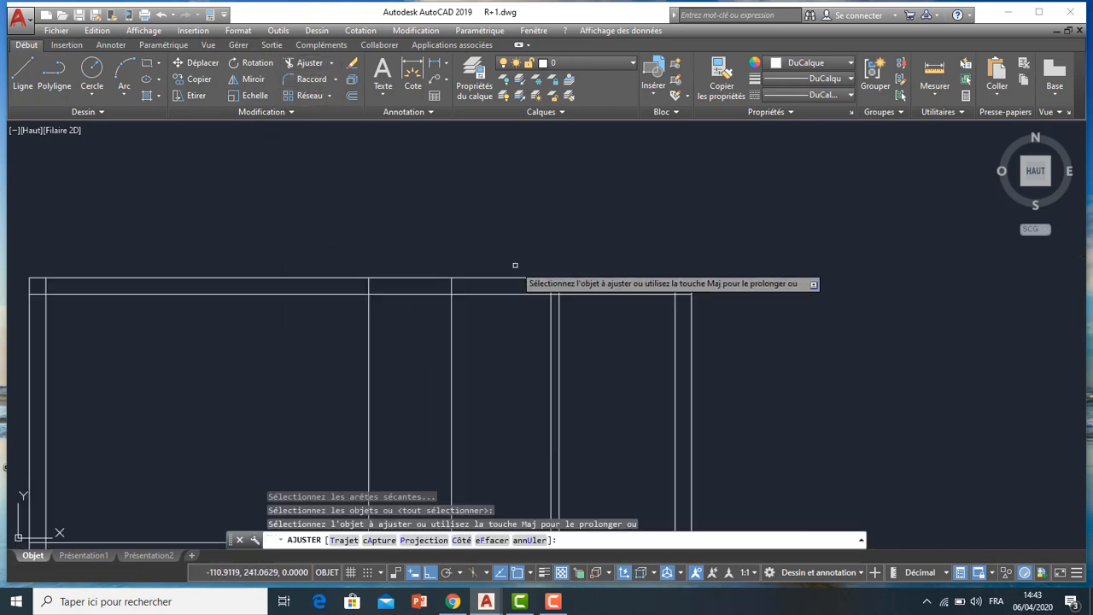
click(583, 285)
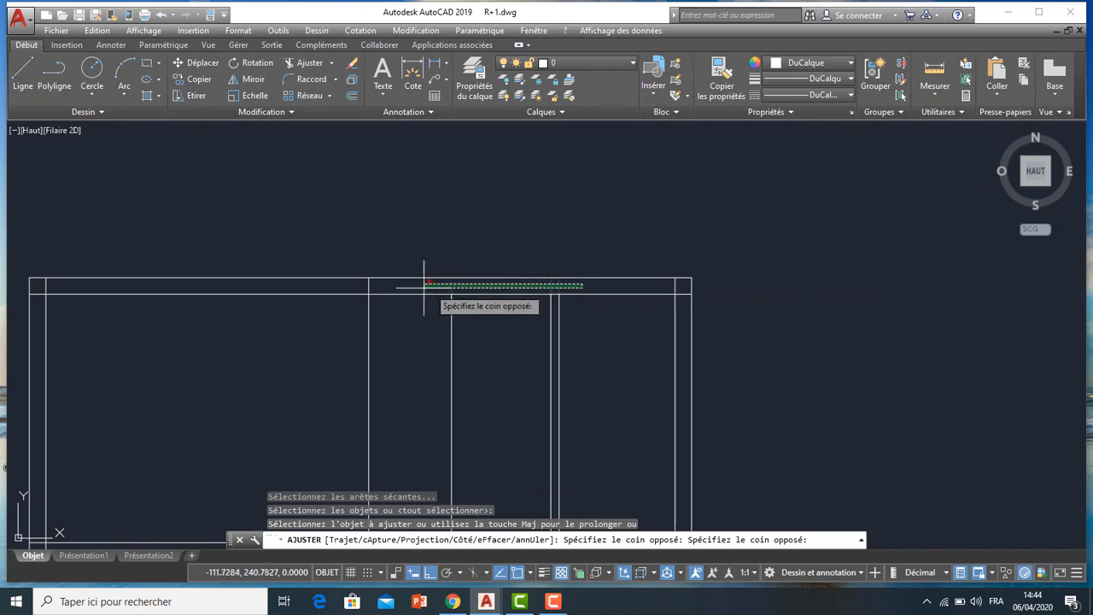
click(357, 286)
scroll(347, 282, up, 2)
scroll(512, 272, down, 3)
scroll(491, 325, up, 2)
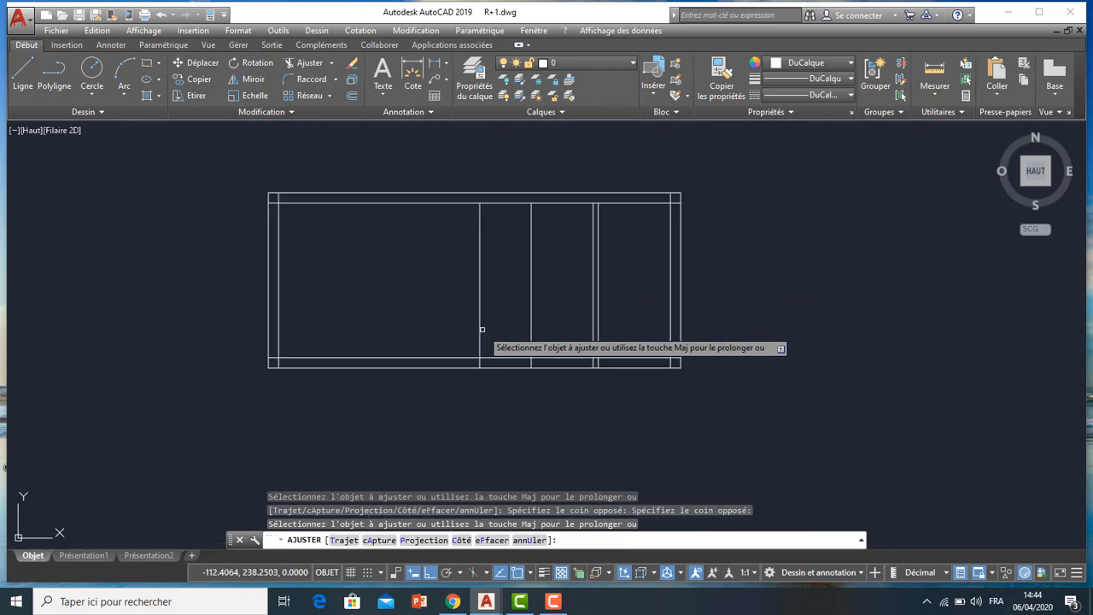
- Trim the same intermediate vertical lines where they cross the lower slab
scroll(615, 372, up, 2)
click(667, 379)
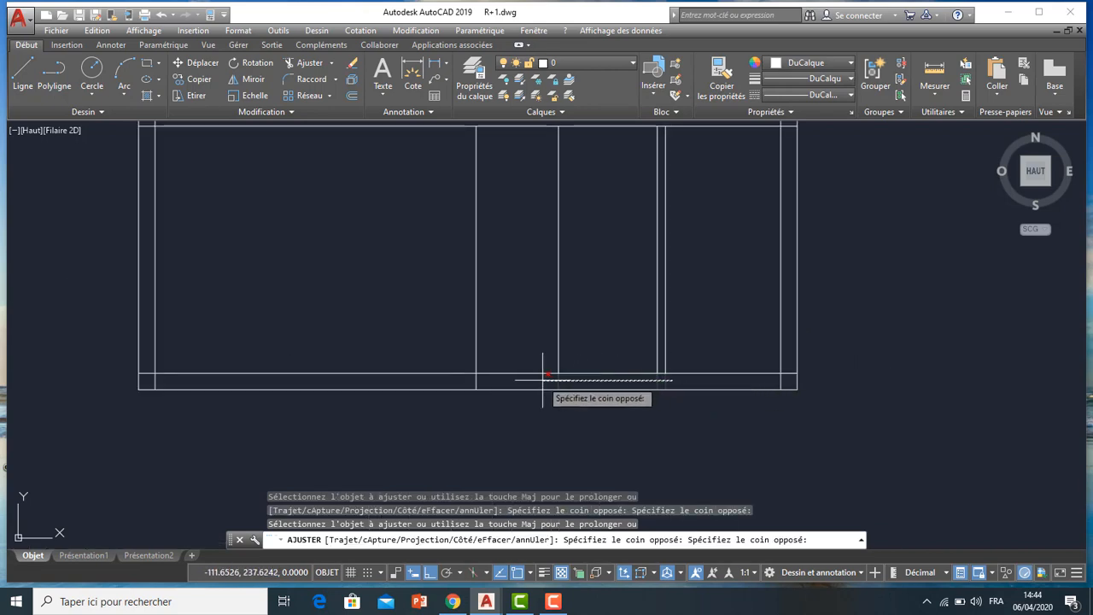
click(446, 377)
scroll(696, 401, down, 2)
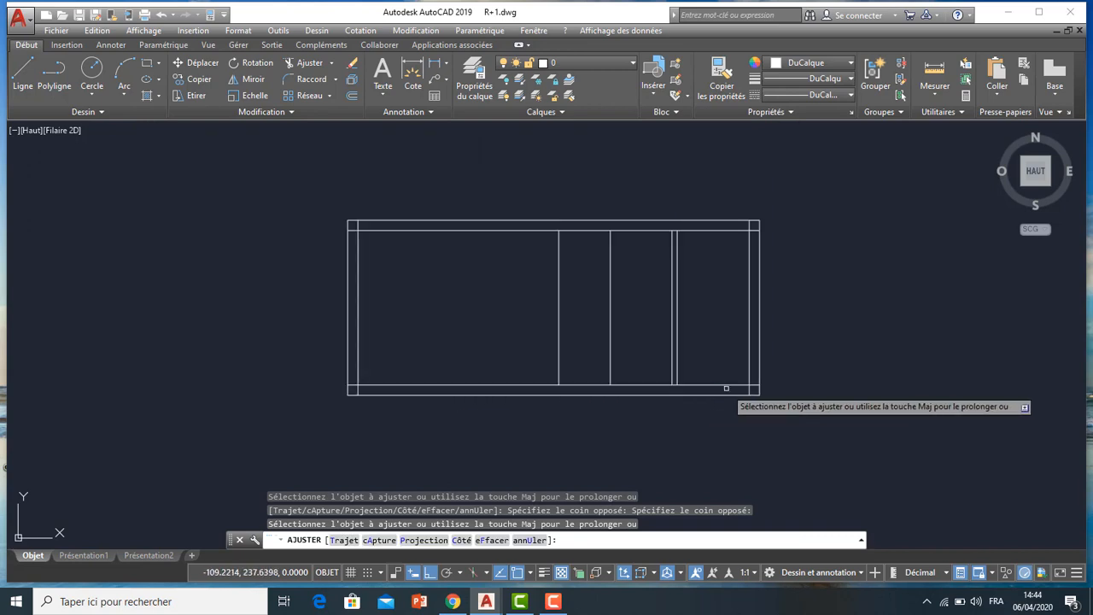
scroll(598, 369, down, 2)
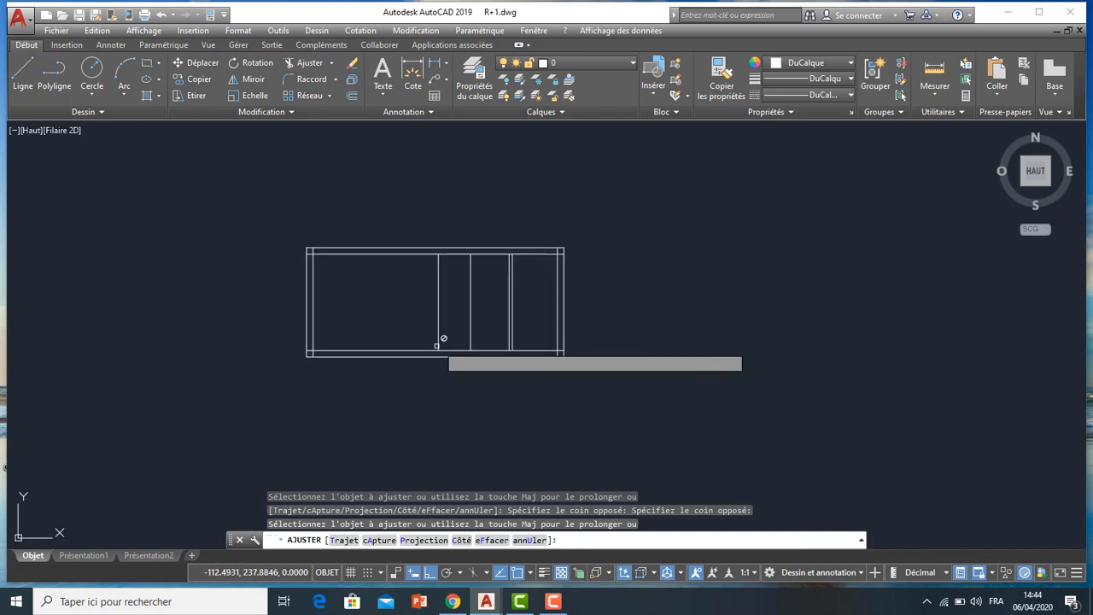
scroll(313, 361, down, 4)
middle_drag(341, 222, 384, 390)
key(Escape)
- Draw a line 2.20 up from the base of the thin partition's right face, then across to its left face
scroll(402, 312, up, 2)
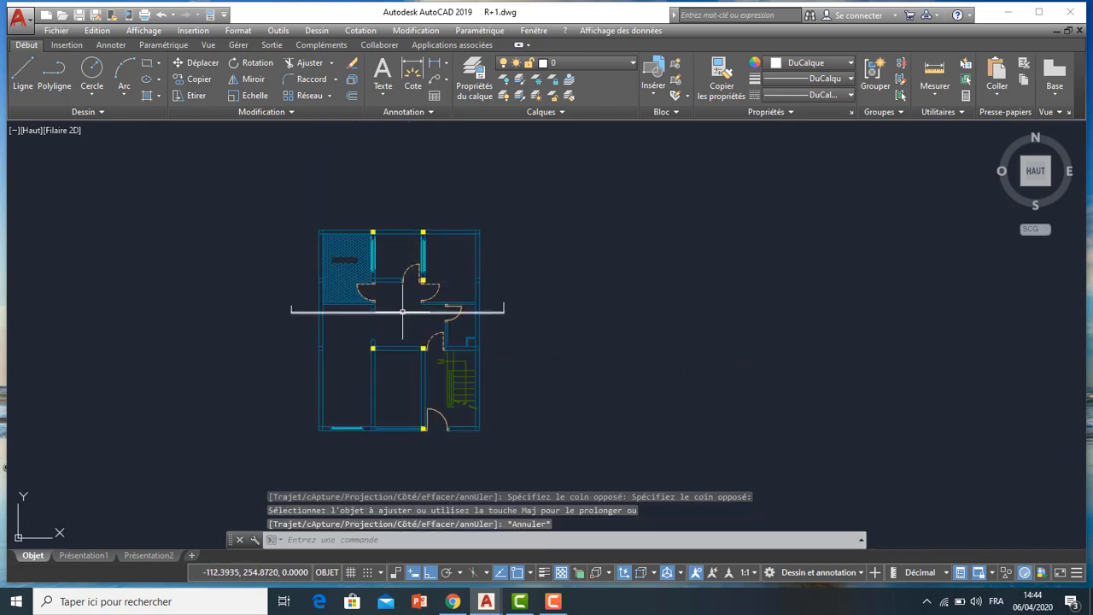
scroll(402, 312, up, 2)
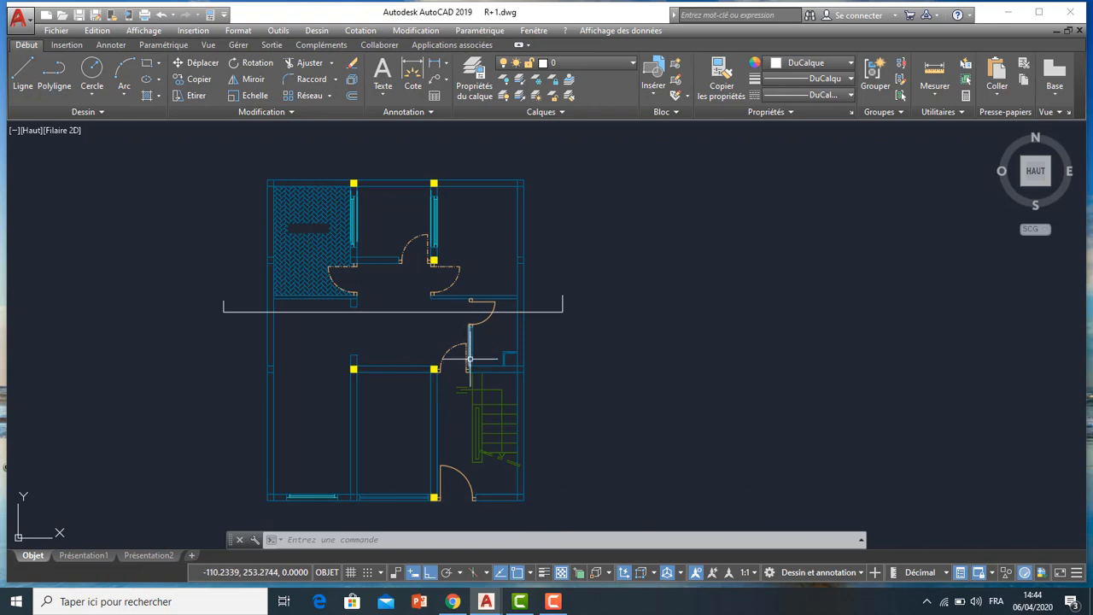
scroll(473, 306, down, 2)
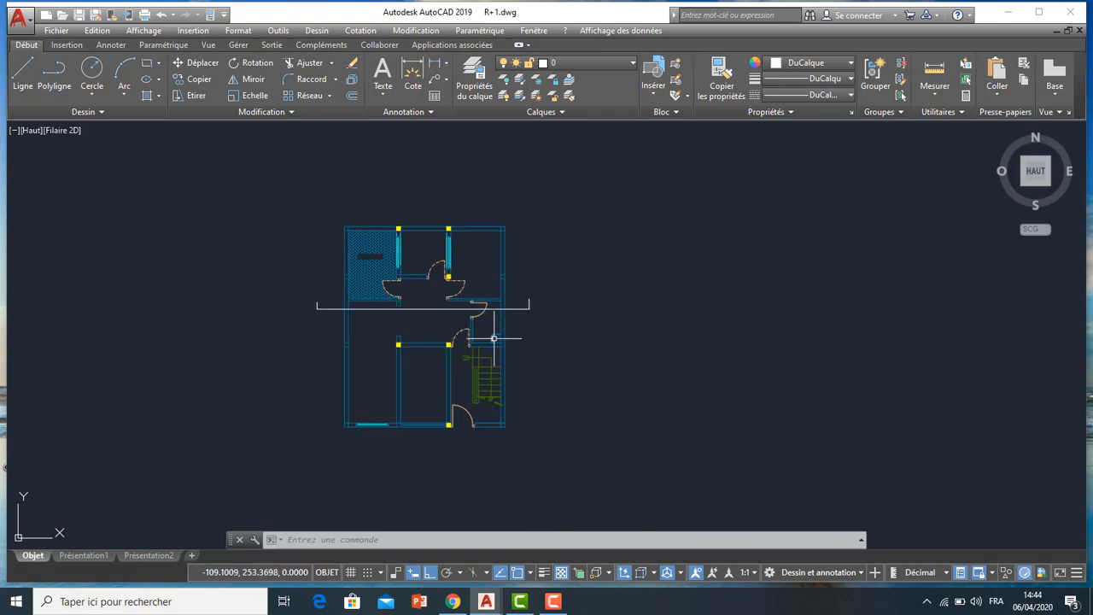
scroll(505, 251, down, 5)
scroll(487, 336, up, 10)
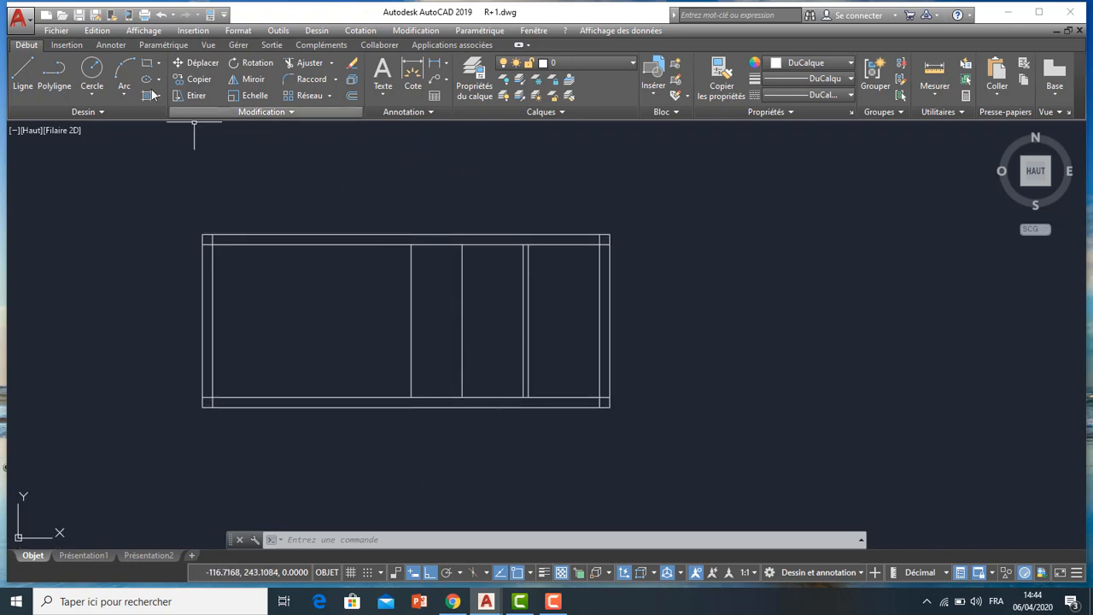
click(23, 78)
scroll(553, 365, up, 2)
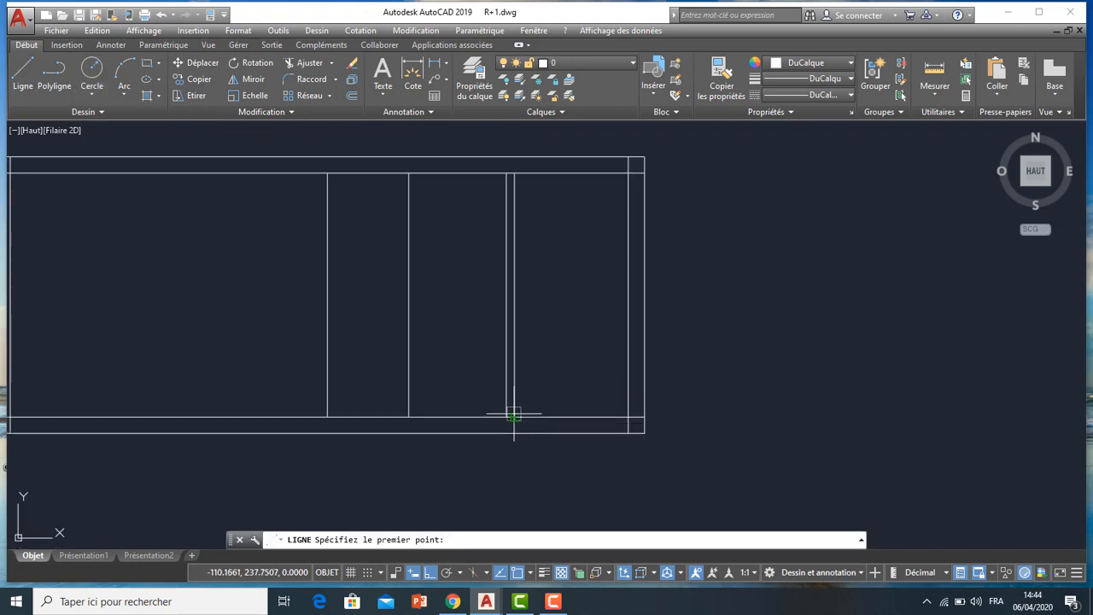
click(514, 416)
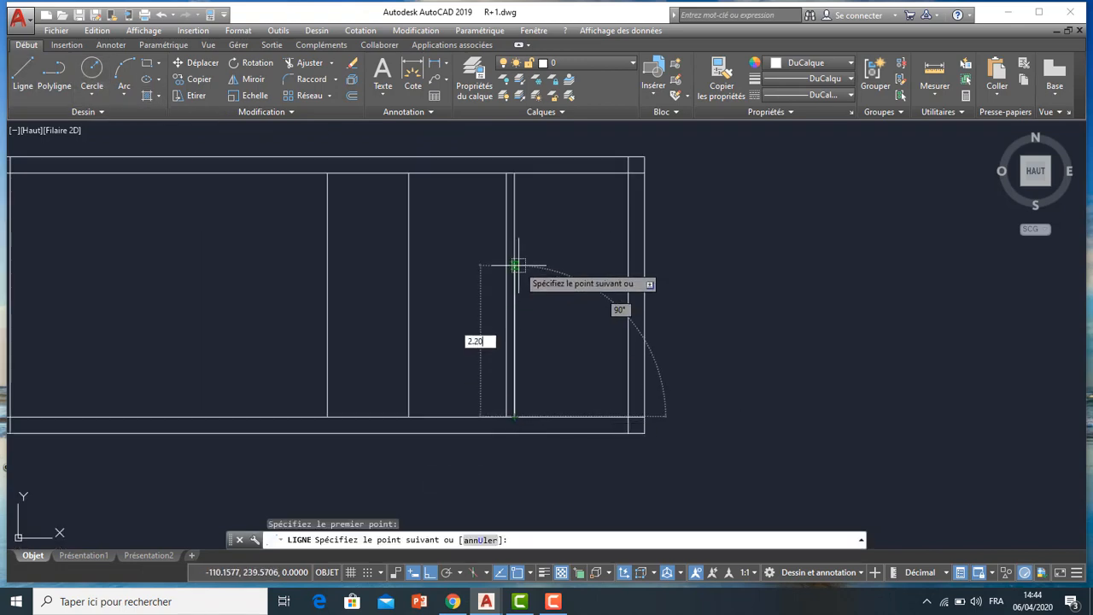
key(Return)
scroll(508, 244, up, 4)
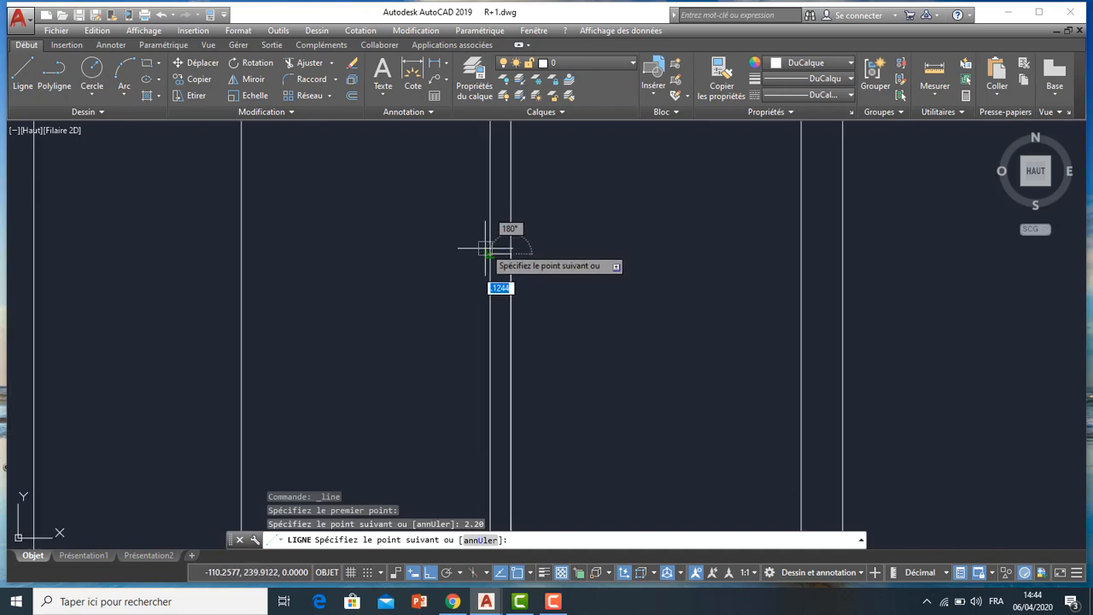
click(489, 255)
key(Escape)
- Offset the short horizontal line across the thin partition upward by 0.10 to form the lintel
scroll(490, 256, down, 2)
scroll(496, 254, up, 6)
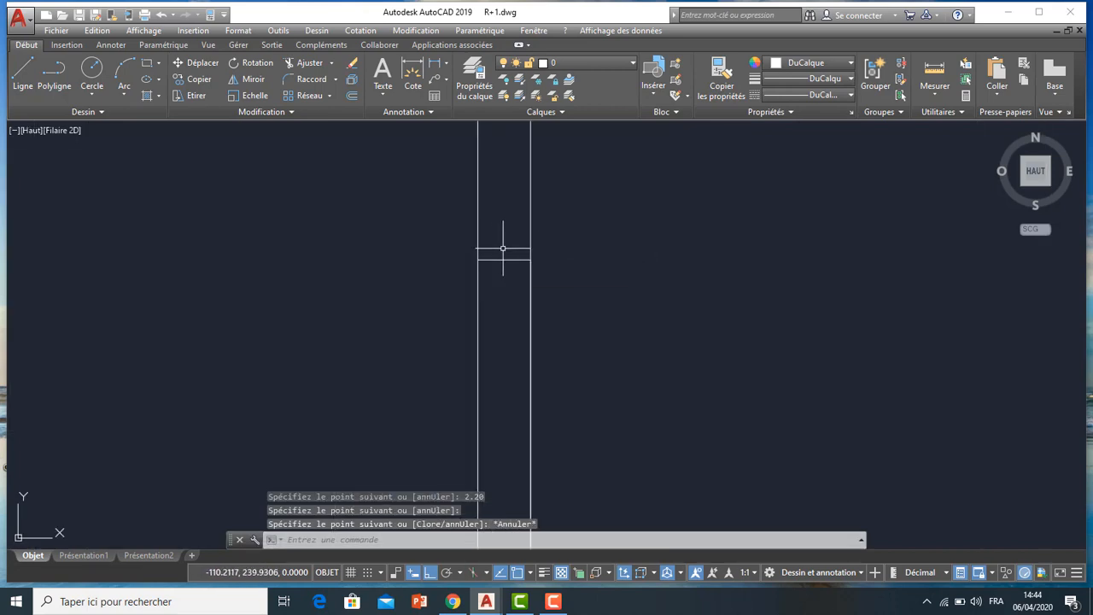
click(503, 248)
click(494, 281)
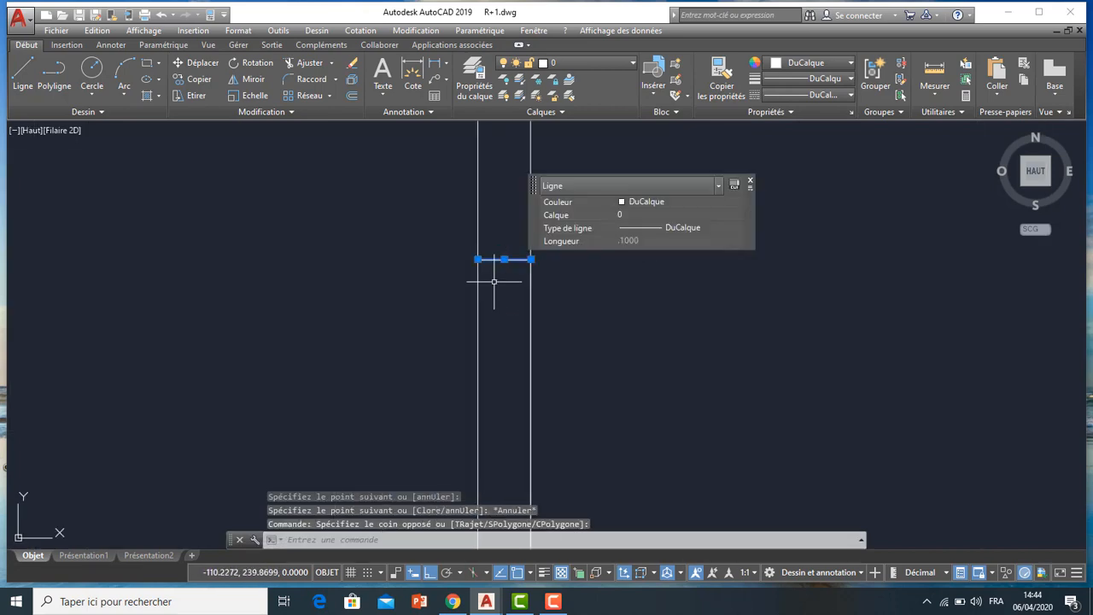
click(358, 99)
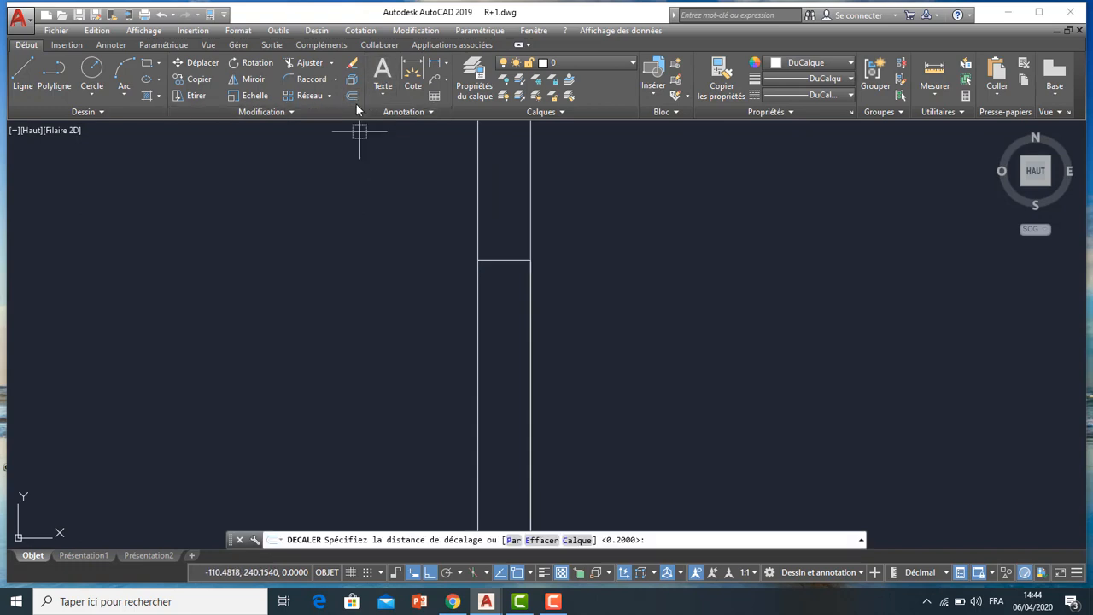
text(0.10)
key(Return)
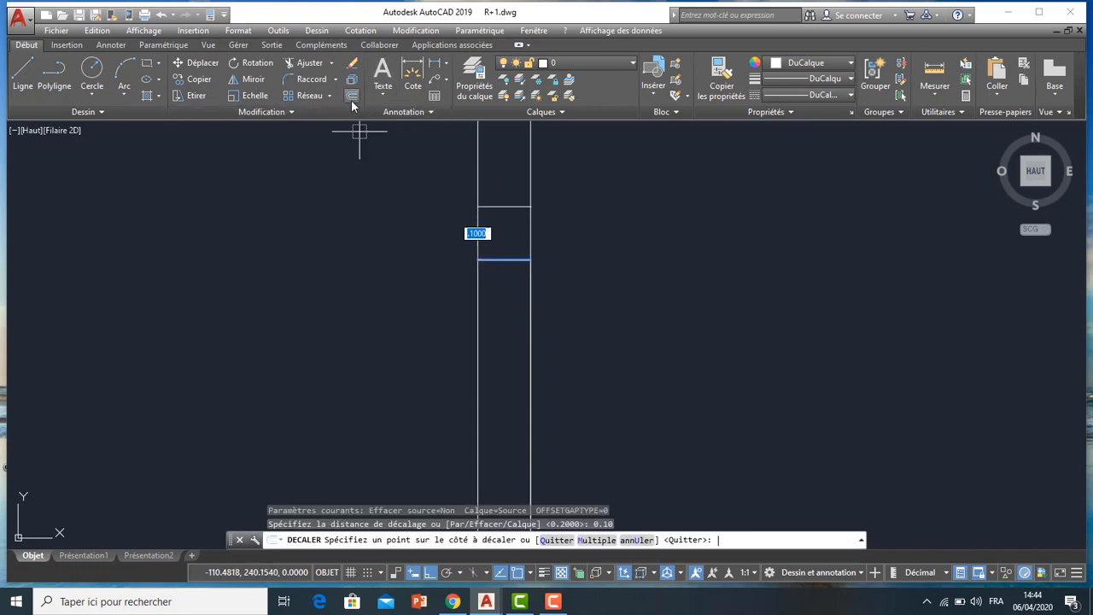
click(432, 179)
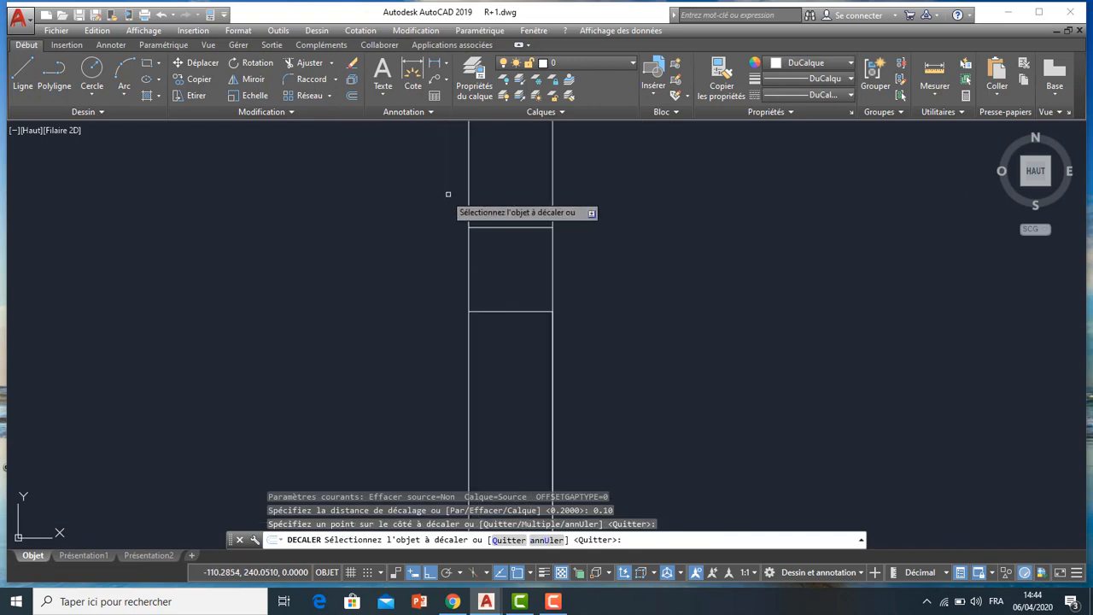
scroll(471, 206, down, 3)
scroll(854, 213, down, 2)
scroll(664, 256, down, 2)
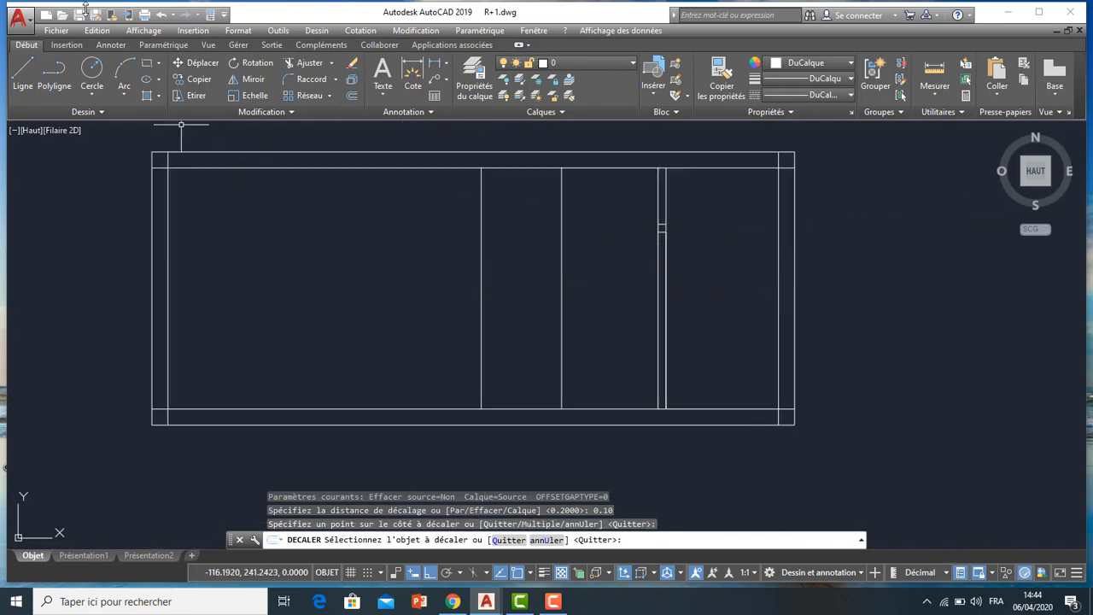
key(Escape)
- Draw a polyline outlining a 2.20 high opening between the two middle vertical lines, starting and ending on the lower slab
click(24, 85)
key(Escape)
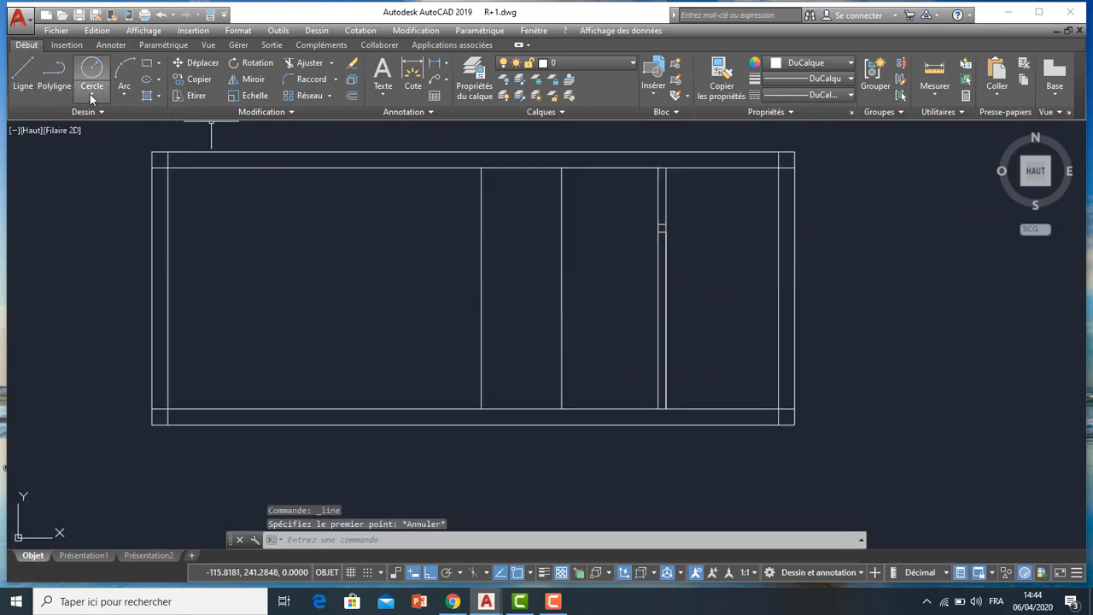
click(62, 77)
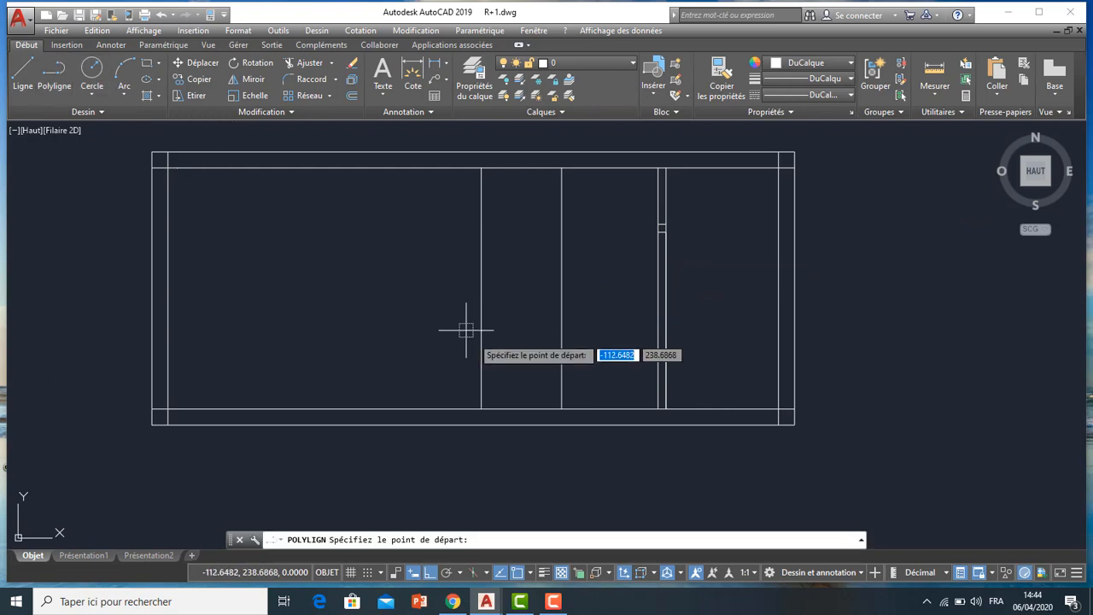
click(563, 409)
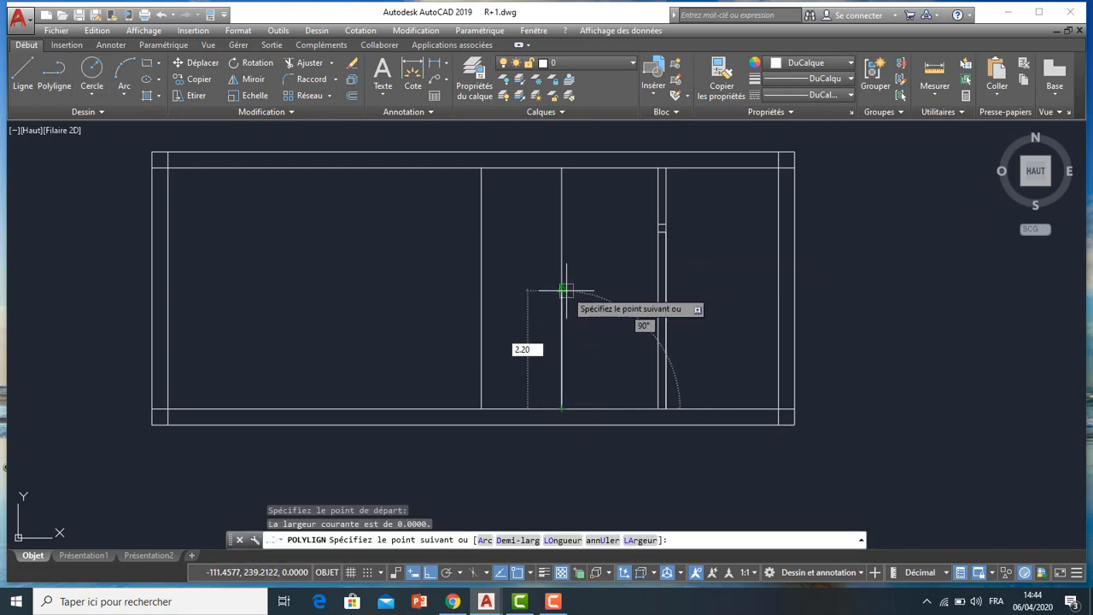
key(Return)
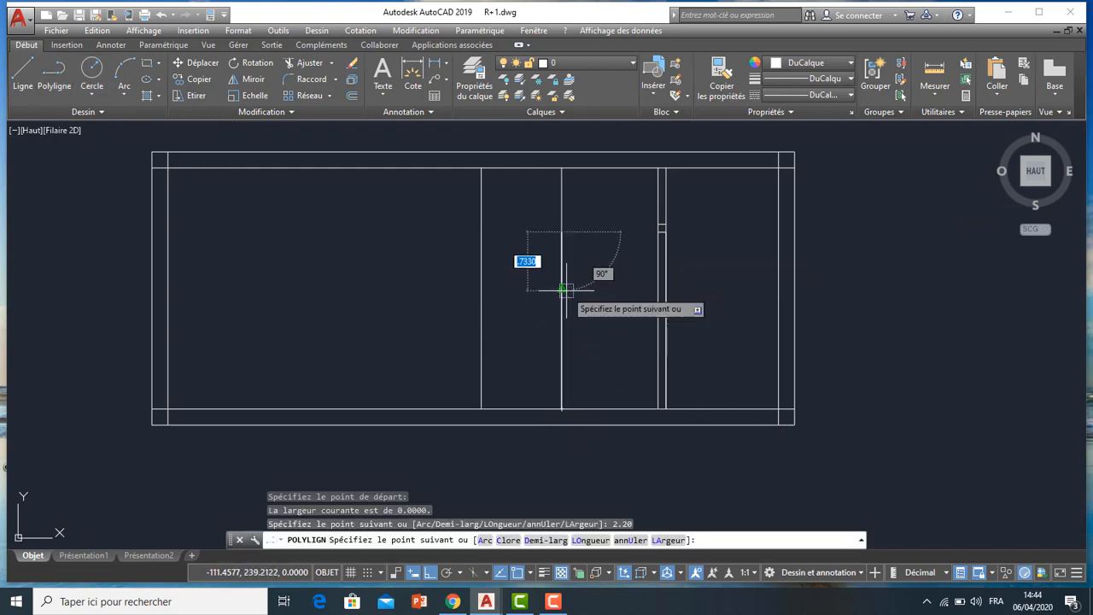
click(482, 231)
click(482, 409)
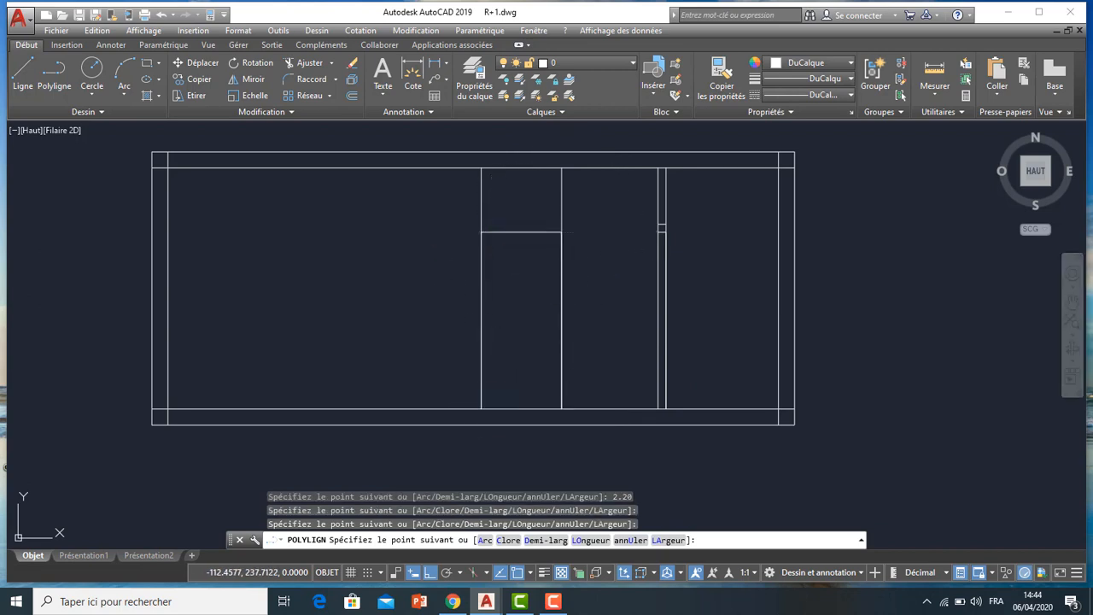
key(Escape)
scroll(469, 361, up, 2)
scroll(475, 313, down, 5)
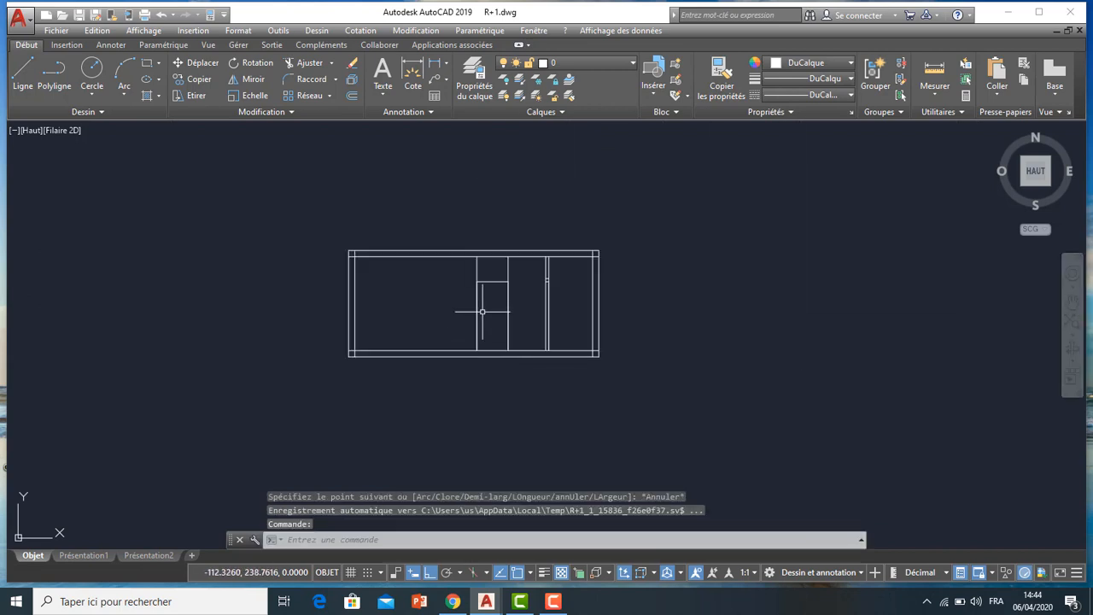
scroll(558, 317, up, 2)
scroll(528, 291, down, 6)
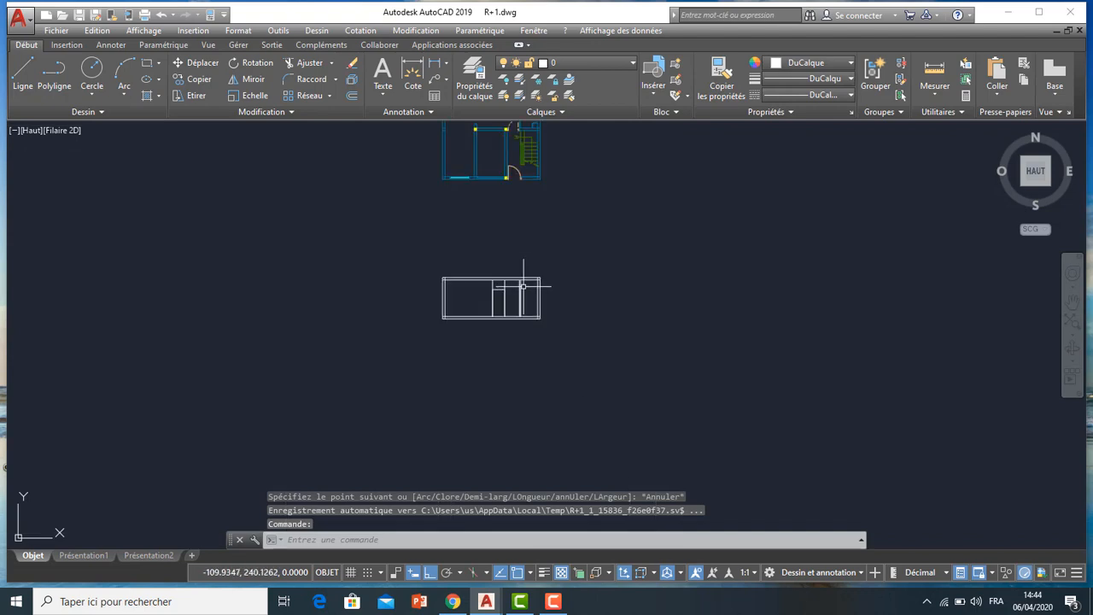
middle_drag(525, 286, 511, 362)
scroll(464, 399, up, 4)
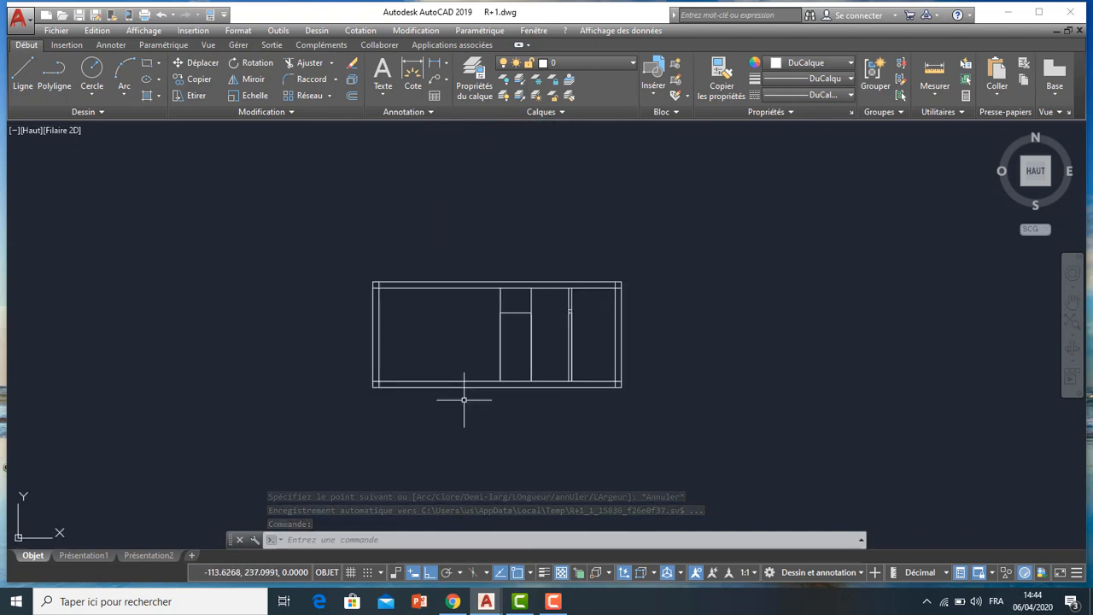
middle_drag(597, 328, 596, 281)
- Trim the inner face line of the left exterior wall inside the lower slab, using all lines as cutting edges
mouse_move(386, 354)
middle_down()
mouse_move(400, 306)
mouse_move(335, 341)
middle_up()
scroll(400, 306, up, 4)
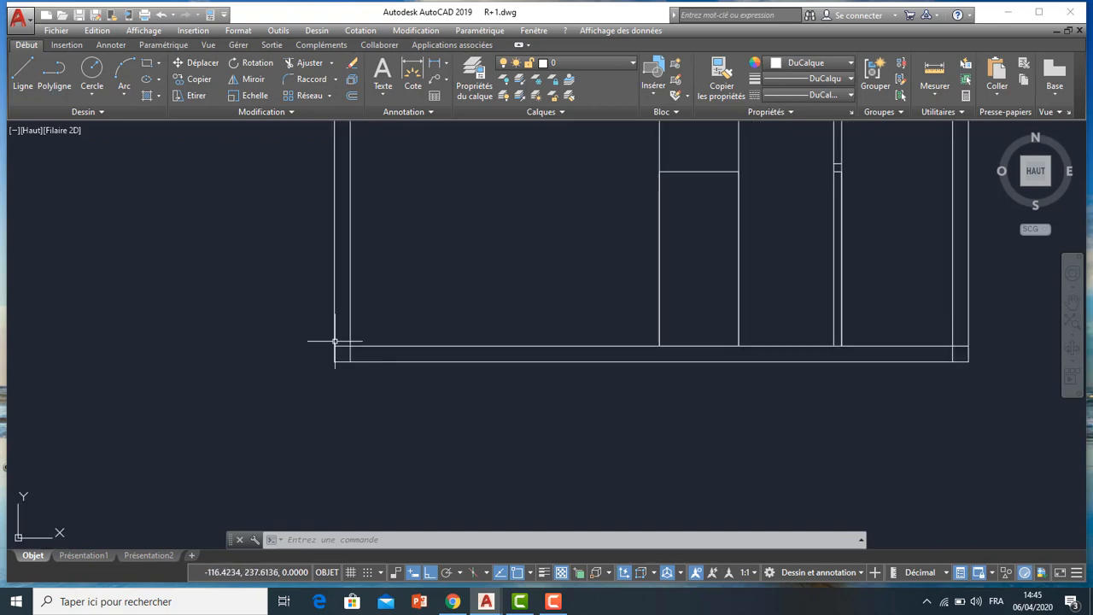
click(303, 68)
key(Return)
scroll(359, 378, up, 4)
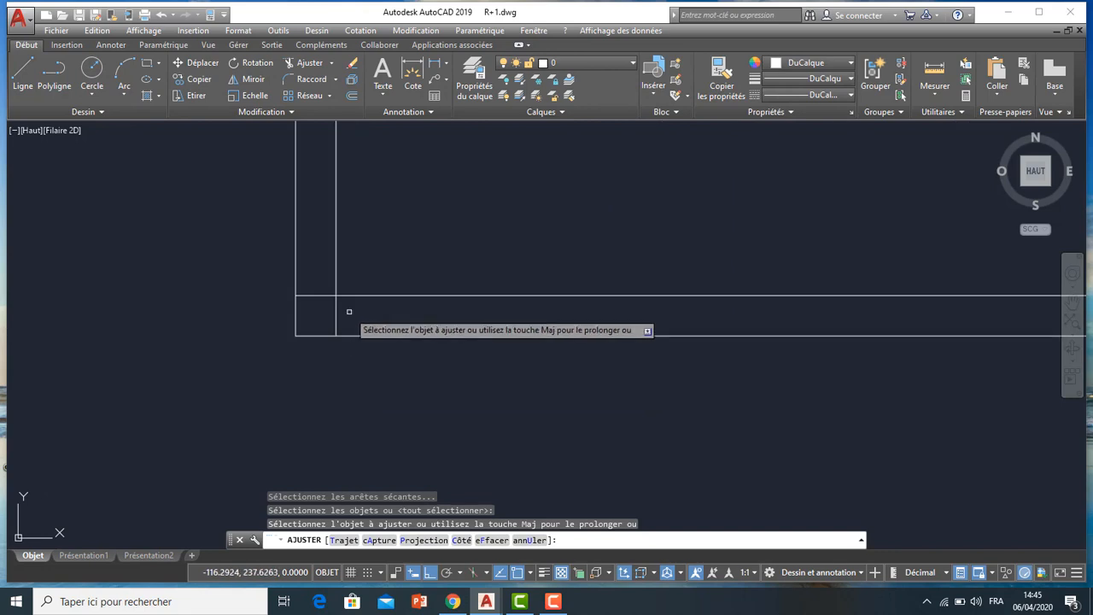
click(350, 313)
click(325, 319)
- Trim the inner face line of the right exterior wall inside the lower slab
scroll(325, 324, down, 4)
scroll(647, 336, up, 4)
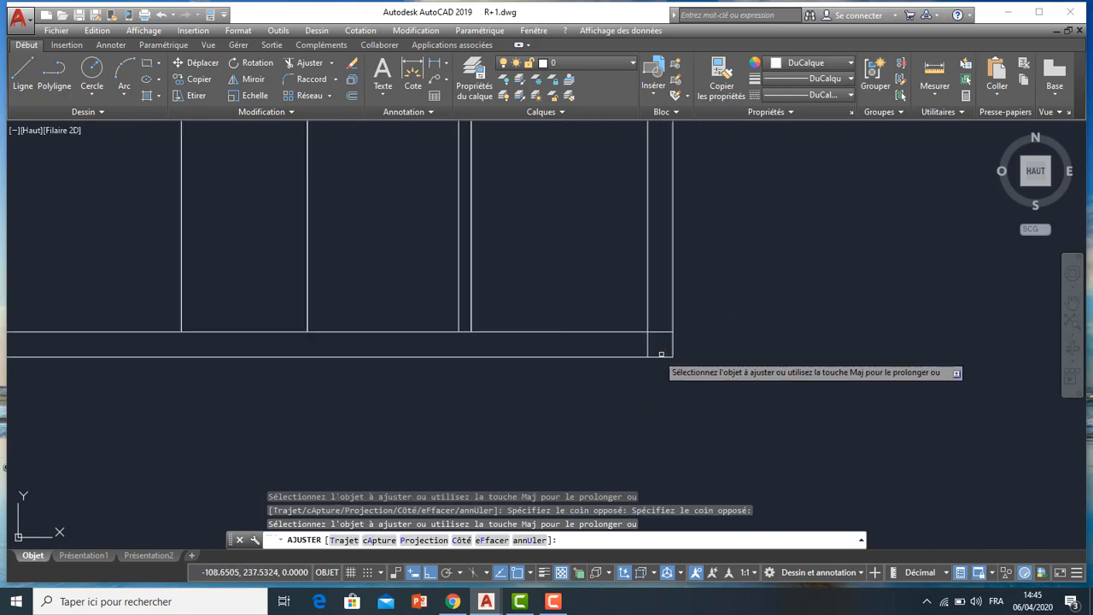
click(647, 336)
click(647, 339)
key(Escape)
scroll(402, 317, down, 4)
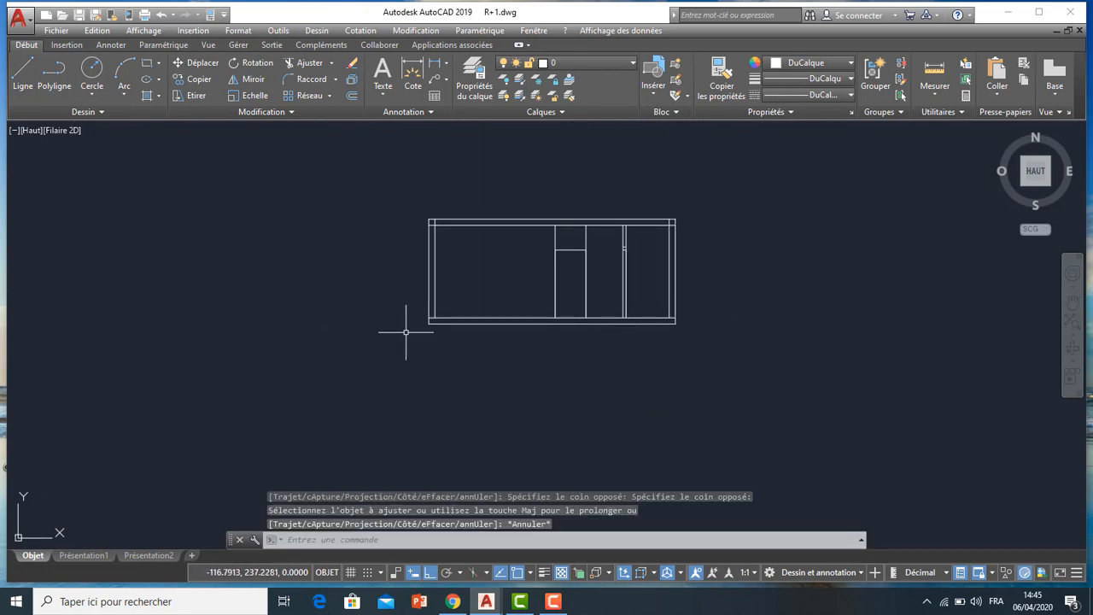
- Draw a 0.40 wide, 0.60 deep rectangular stub beneath the left end of the lower slab, ending on the slab's underside
scroll(448, 327, up, 4)
click(22, 75)
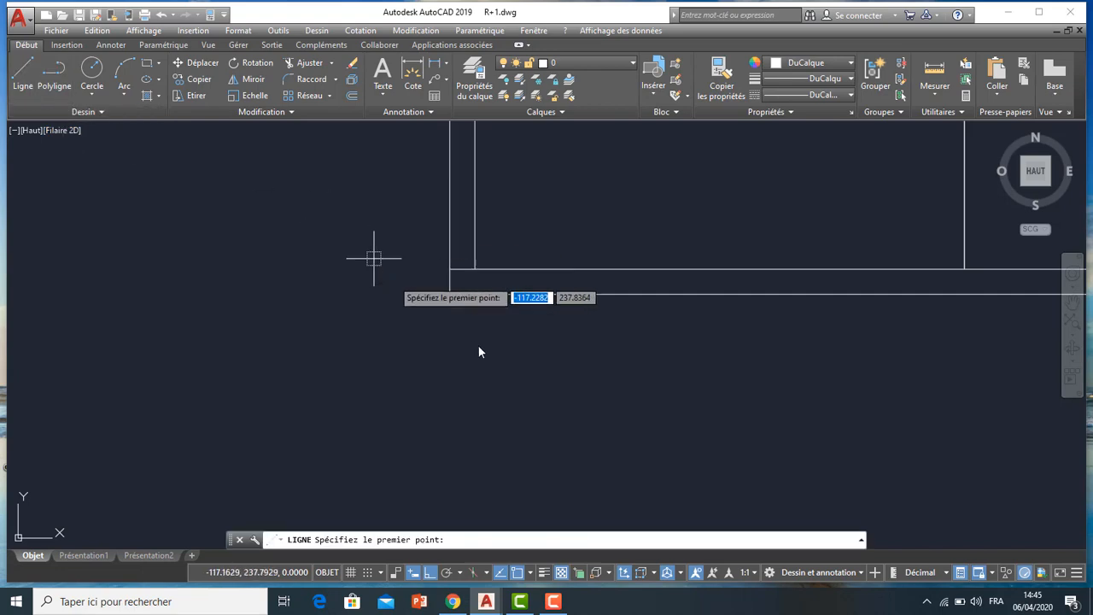
click(449, 294)
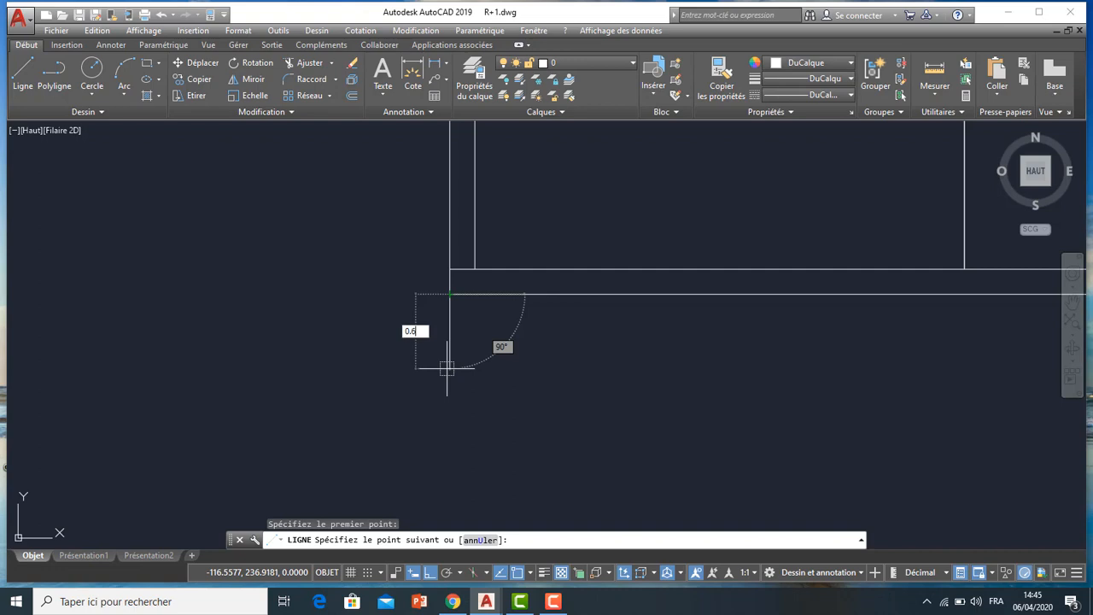
key(Return)
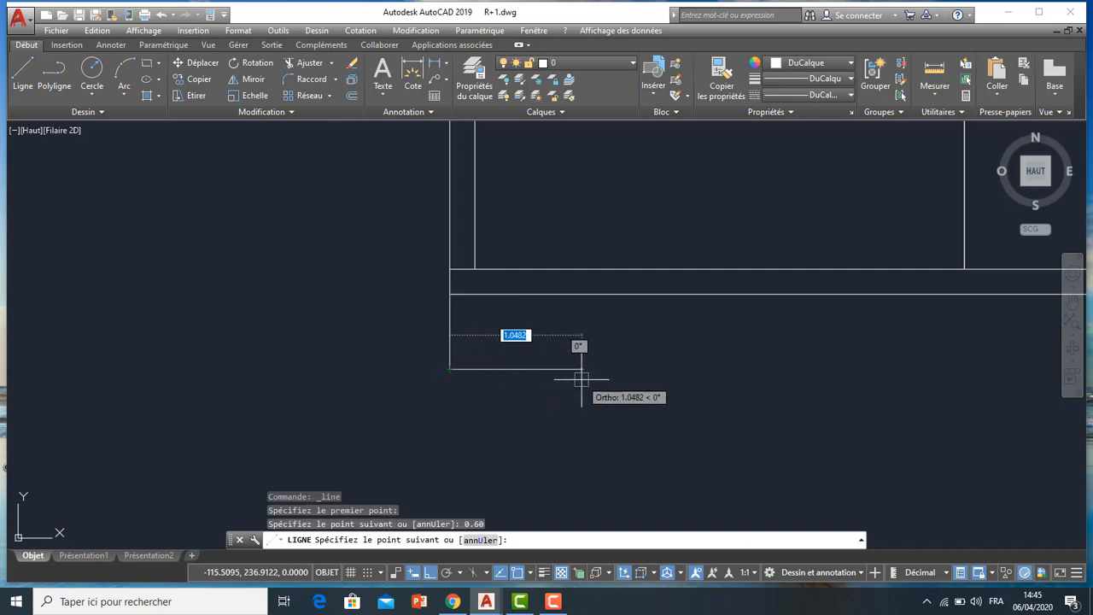
key(Return)
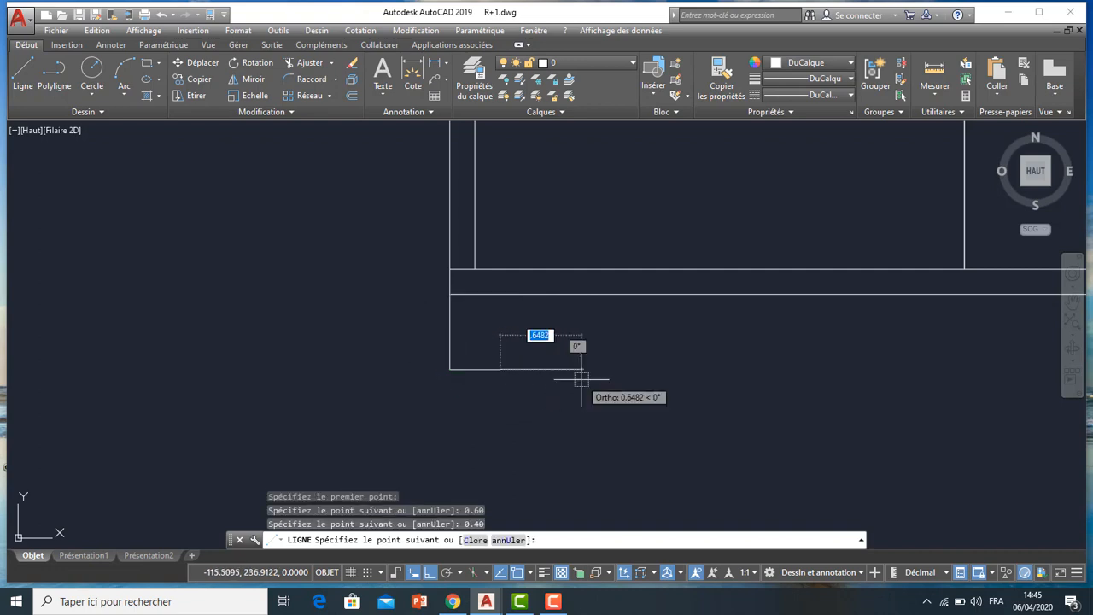
click(503, 294)
scroll(502, 294, down, 2)
key(Escape)
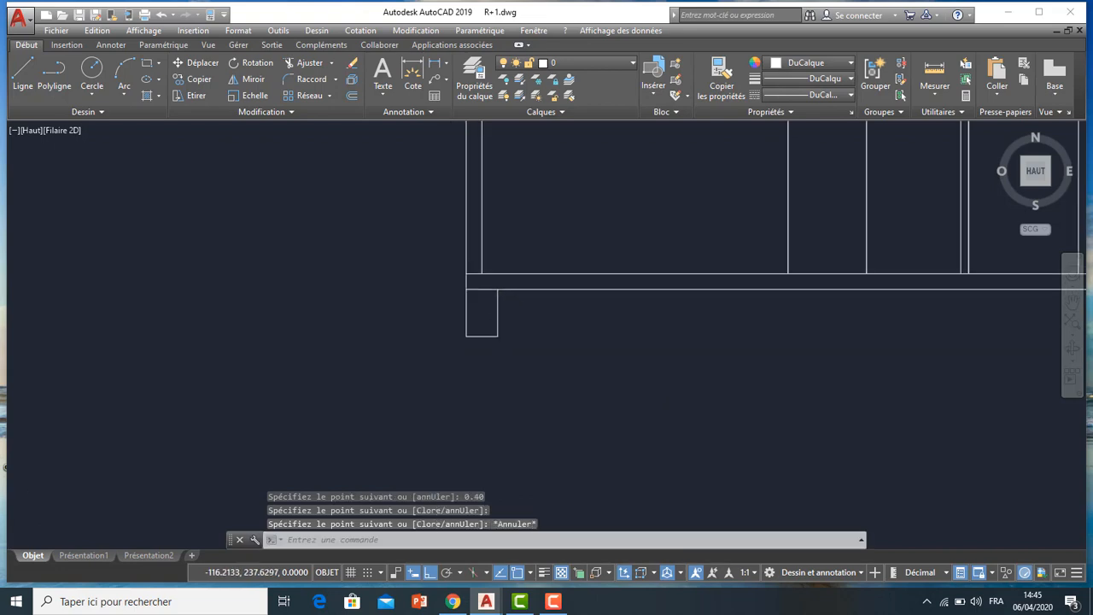
- Draw a horizontal line across the stub 0.20 below the lower slab's underside, starting with a 0.20 vertical segment along its outer edge
scroll(498, 324, up, 4)
click(23, 79)
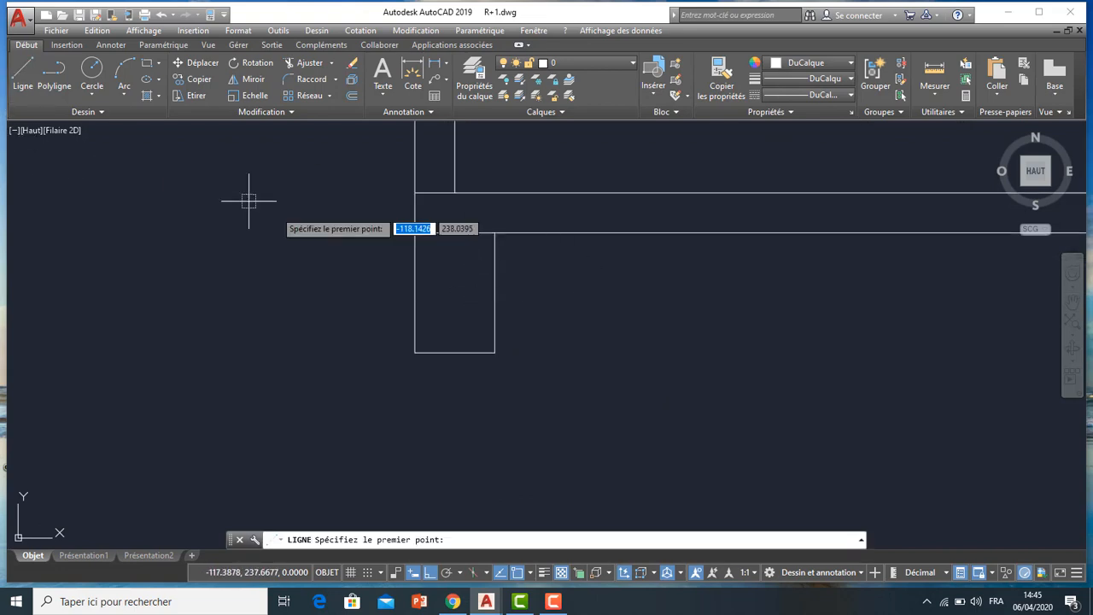
click(414, 233)
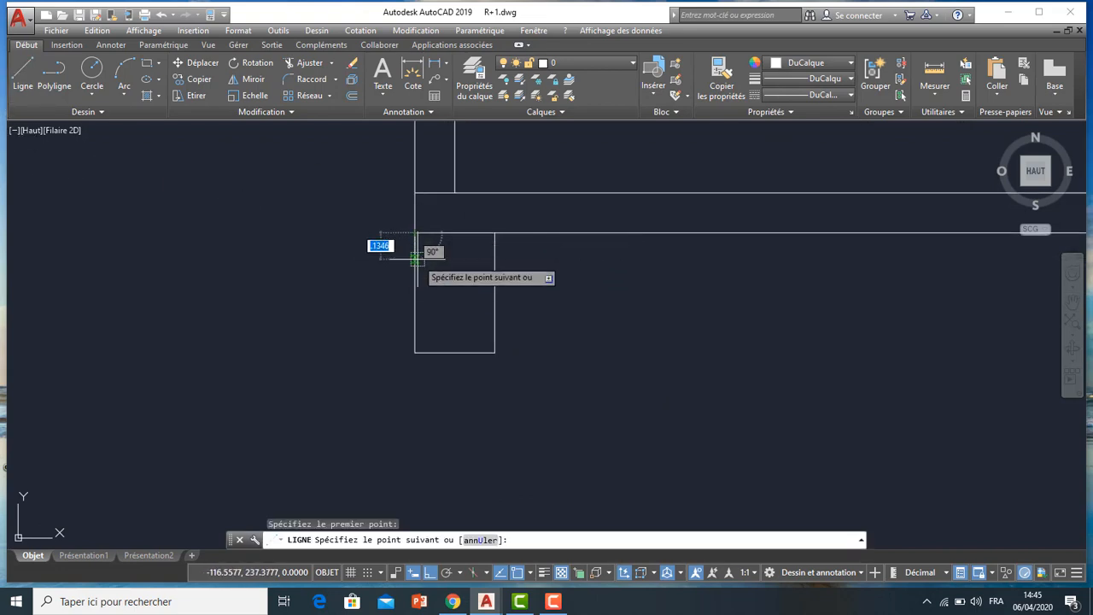
key(Return)
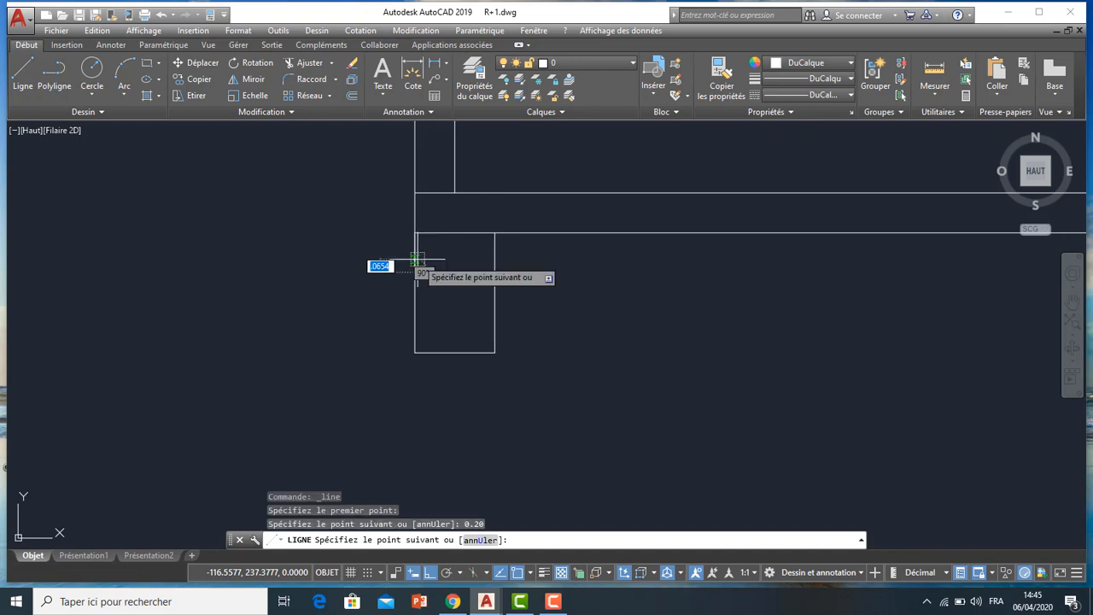
click(492, 273)
key(Escape)
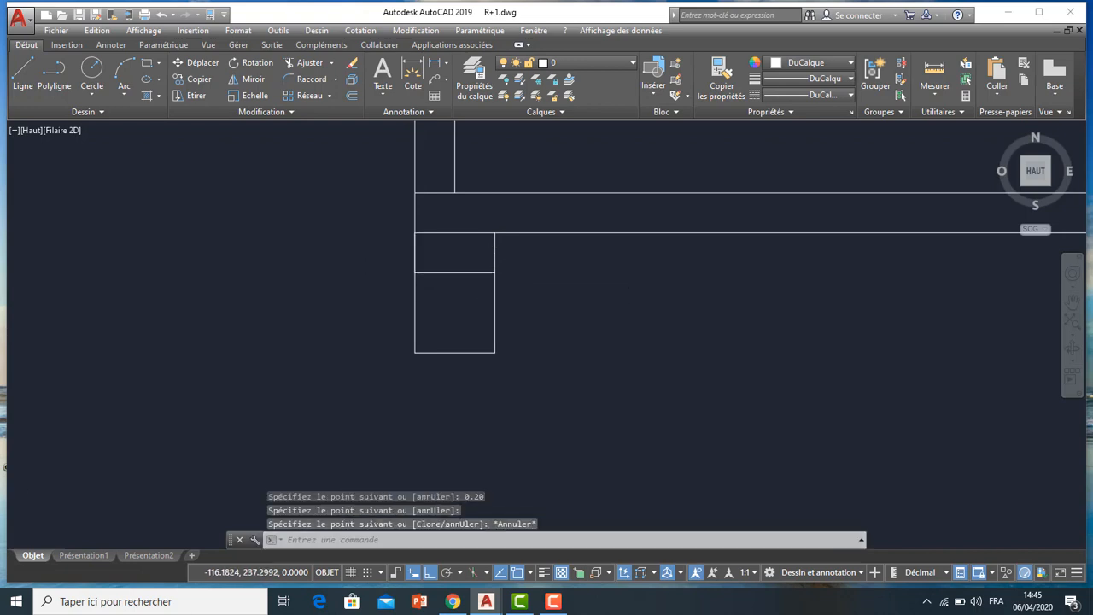
- Start the footing outline at the stub's lower outer corner with lines 0.30 outward, 0.50 down and 1 long along the base
scroll(491, 276, down, 4)
click(24, 71)
scroll(448, 311, up, 2)
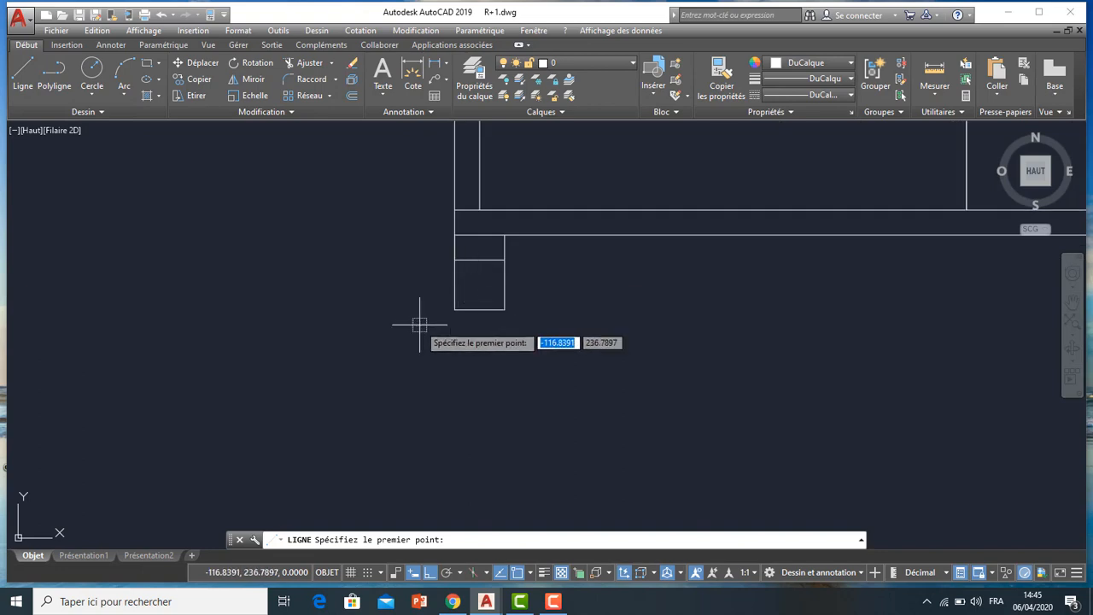
click(455, 309)
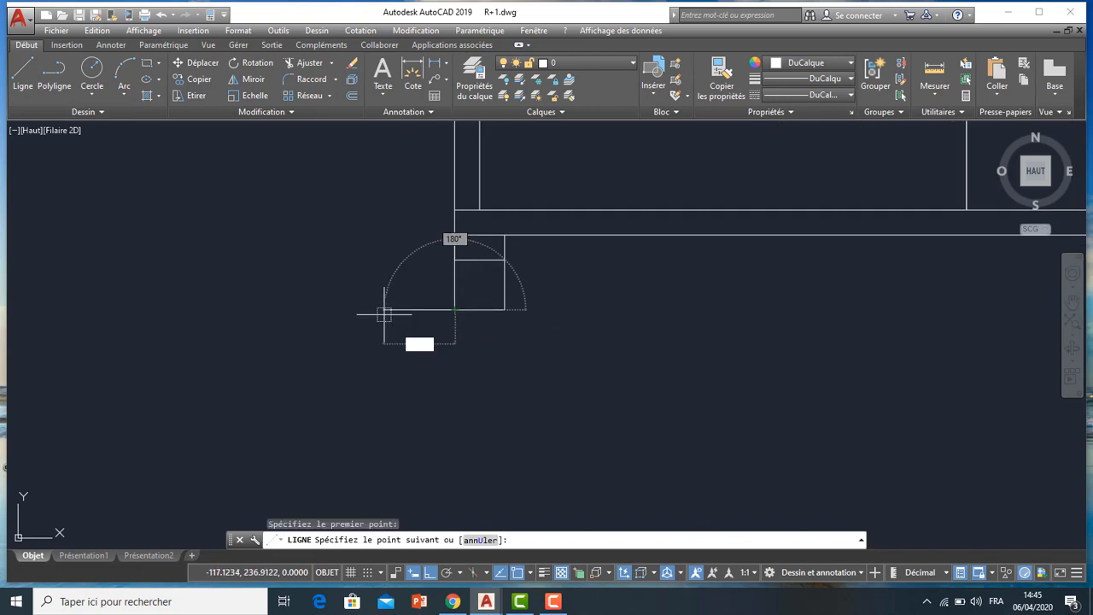
text(0.30)
key(Return)
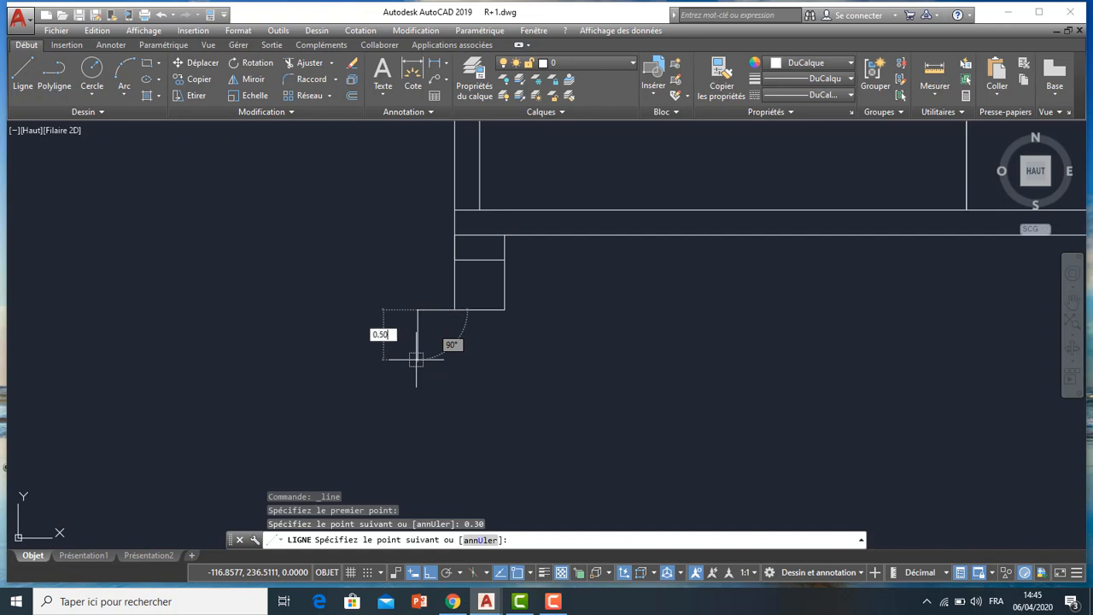
key(Return)
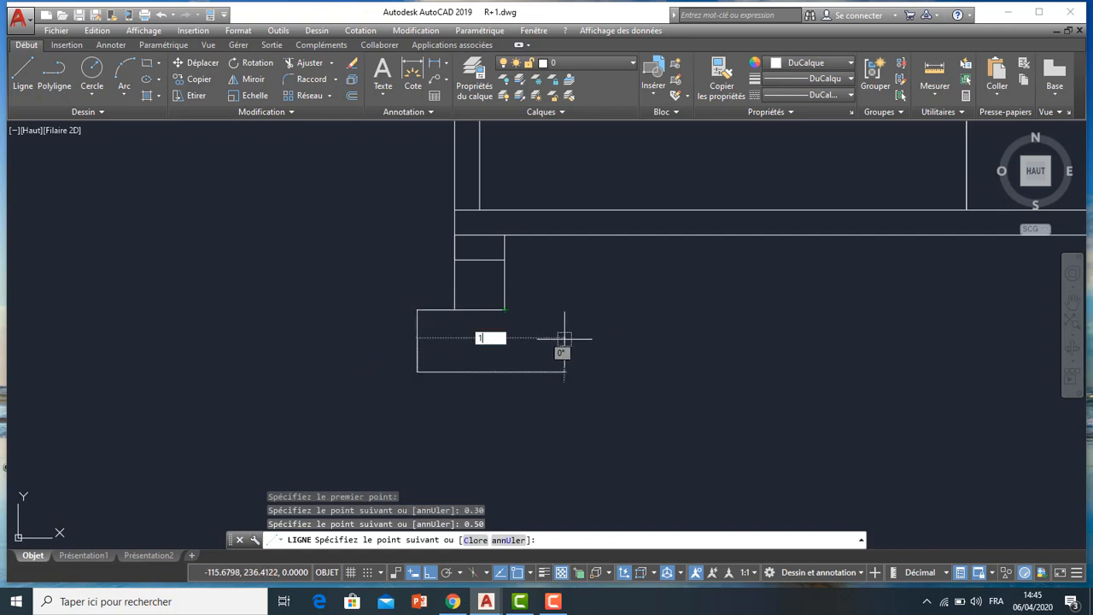
text(1)
key(Return)
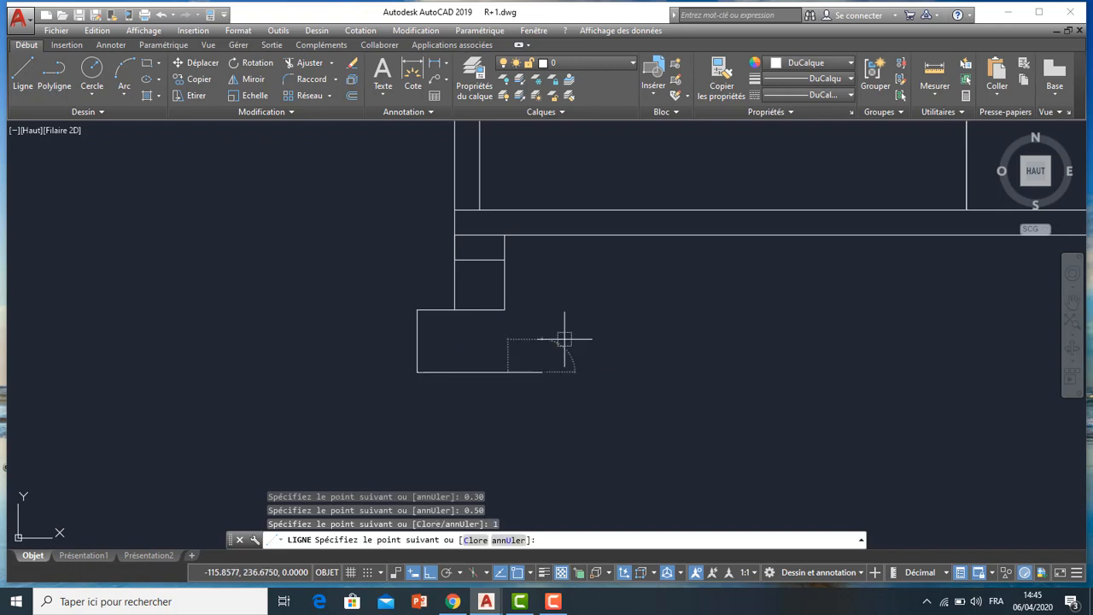
key(Escape)
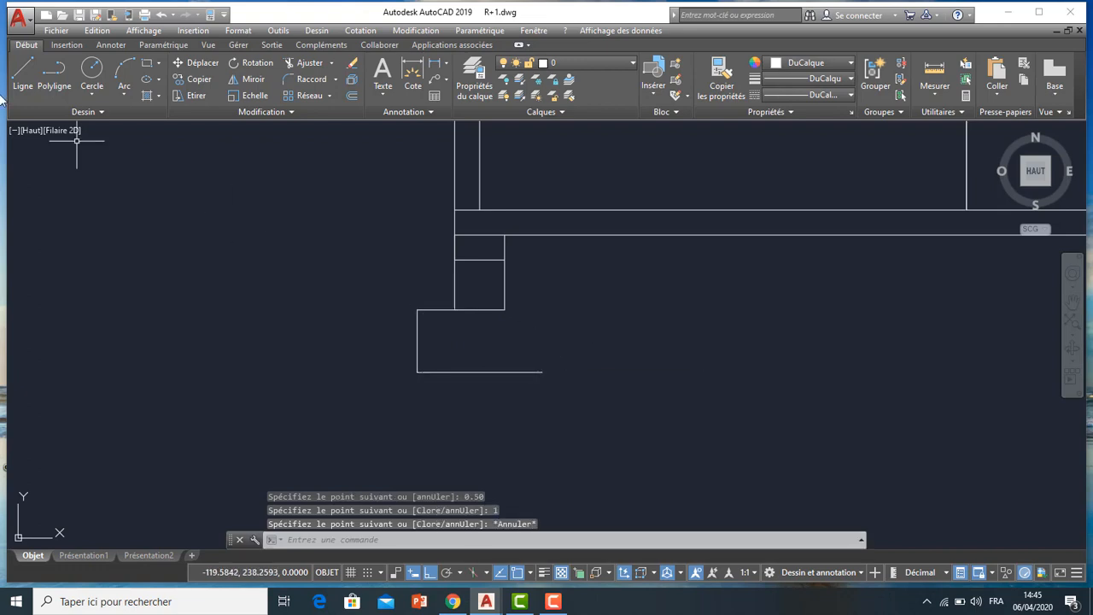
- Close the footing with lines from the stub's lower inner corner out to the base's end alignment and down to the base line
click(23, 75)
click(504, 310)
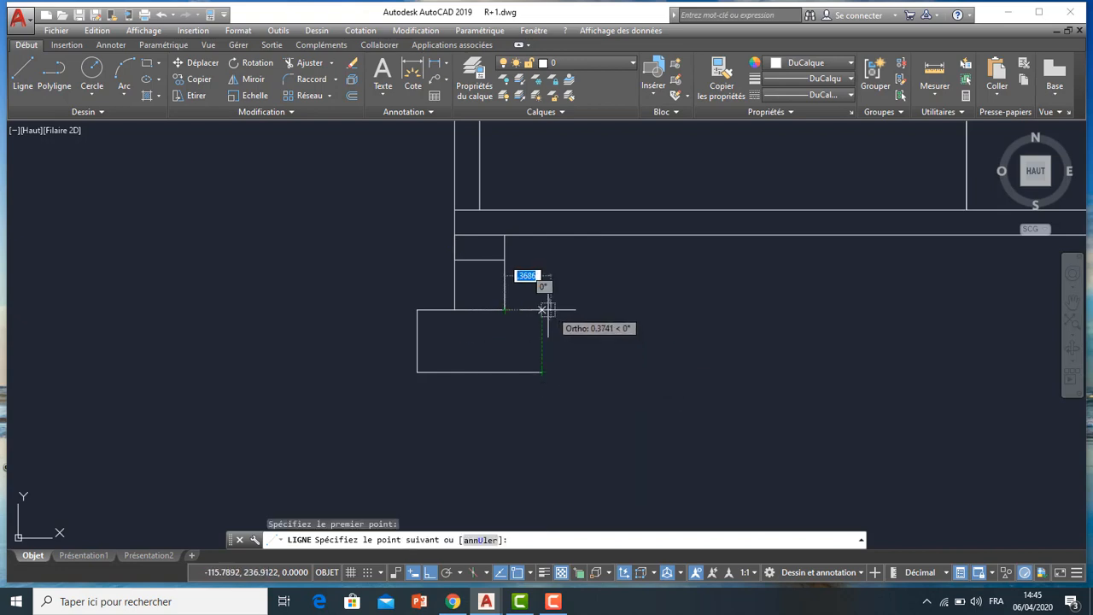
click(541, 309)
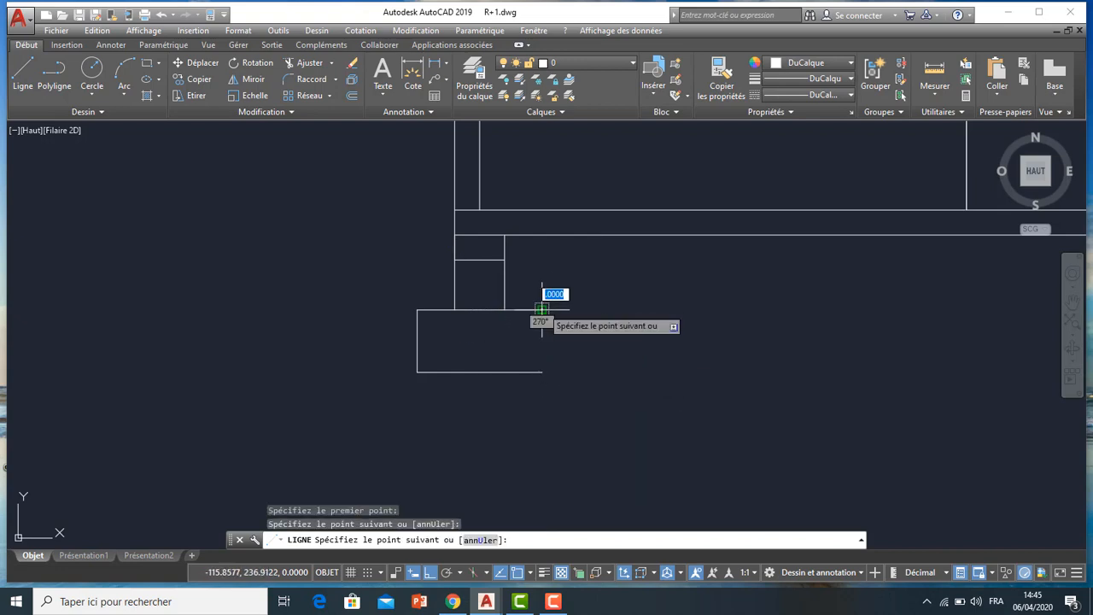
click(542, 371)
key(Escape)
- Draw a polyline below the footing from its lower outer corner: 0.10 outward, 0.10 down, 1.20 across and back up to footing-base level
scroll(542, 371, down, 5)
scroll(511, 336, up, 7)
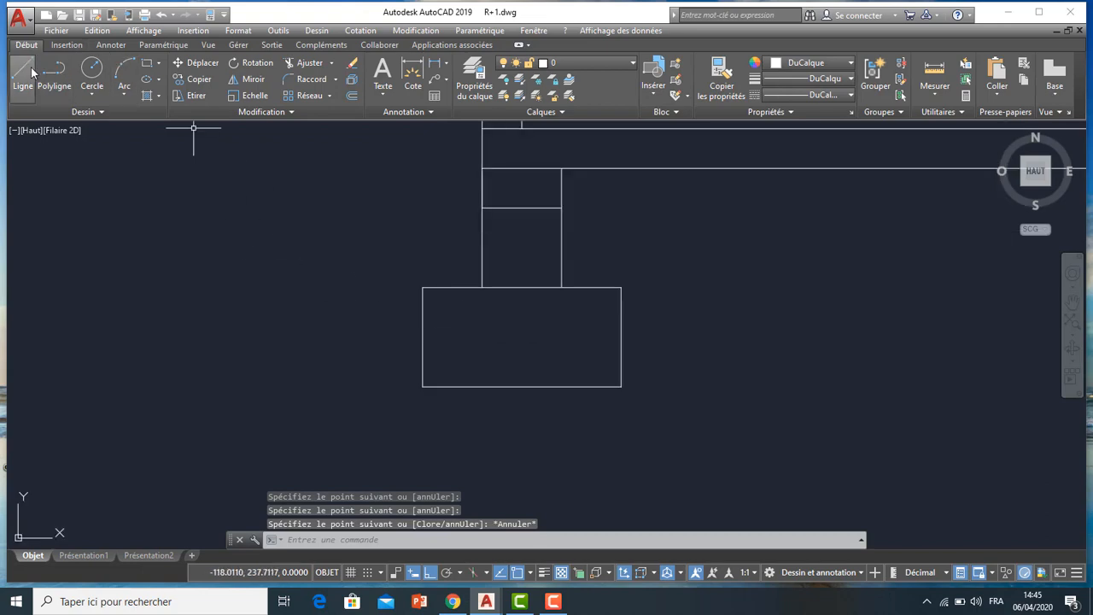
click(54, 74)
click(422, 387)
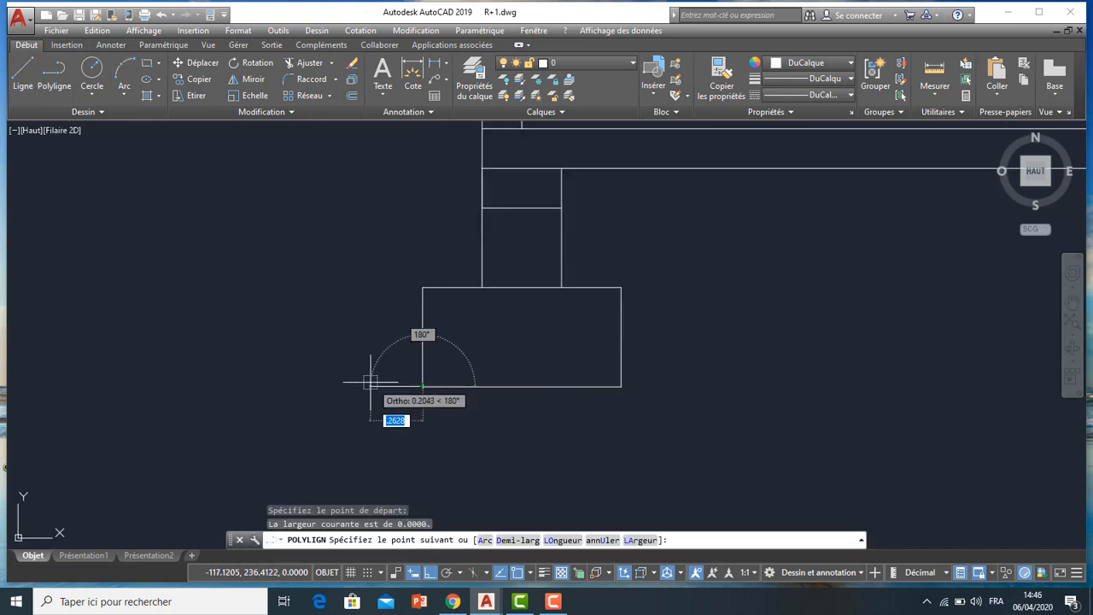
key(Return)
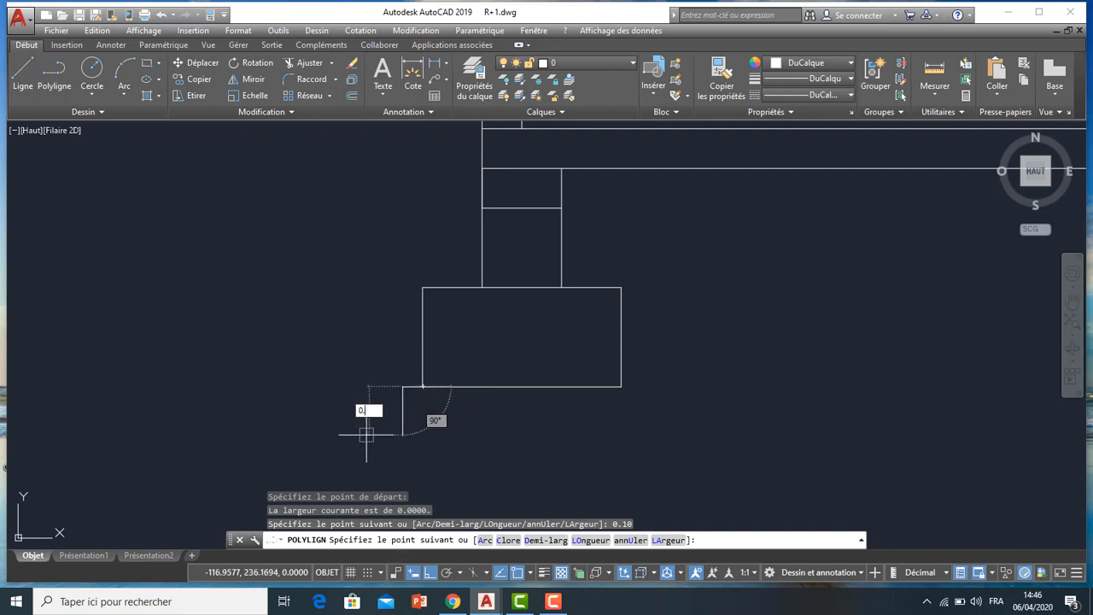
key(Return)
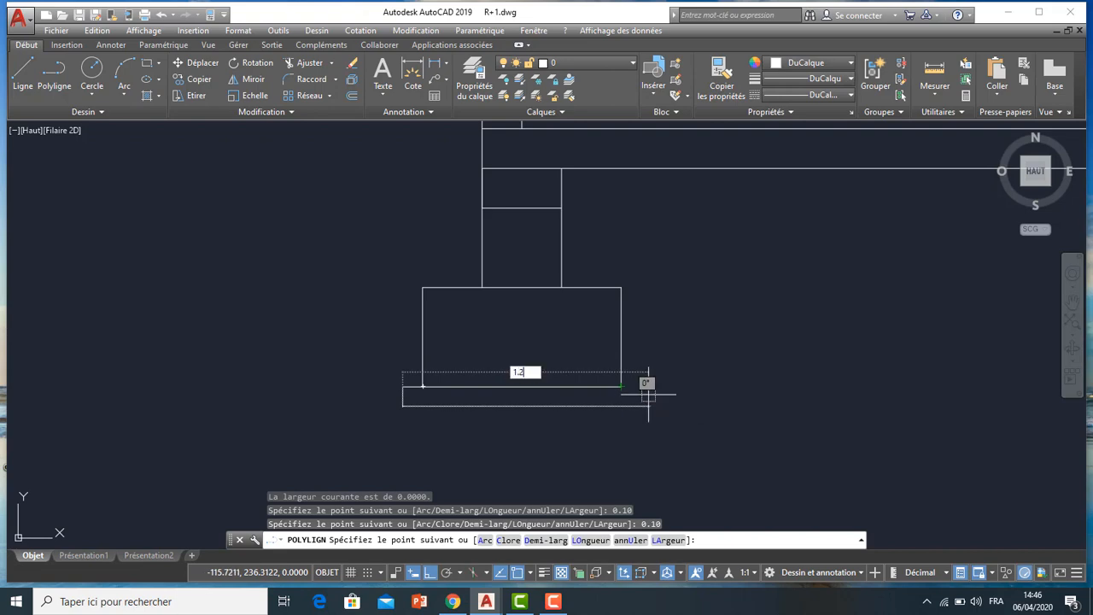
key(Return)
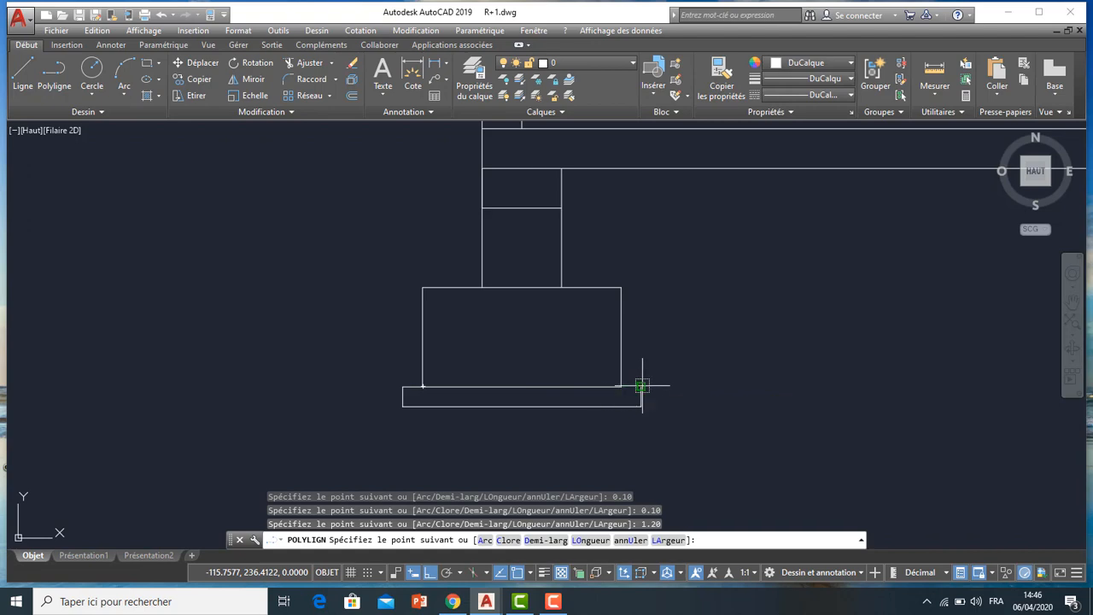
key(Escape)
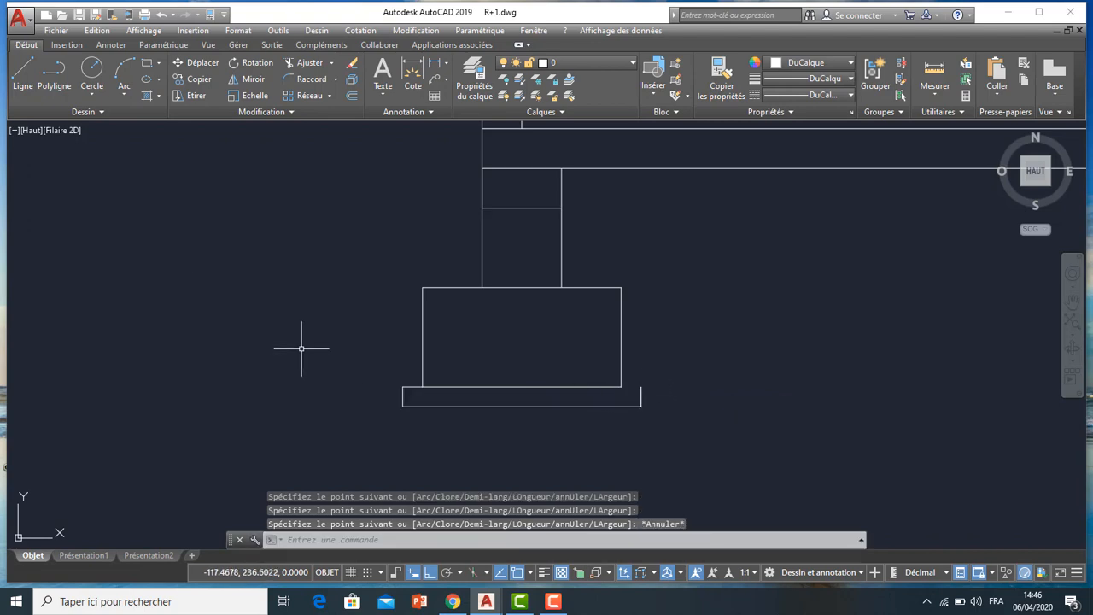
- Close the thin base layer with a line from the footing's lower inner corner to the upper end of the layer's open side
click(23, 70)
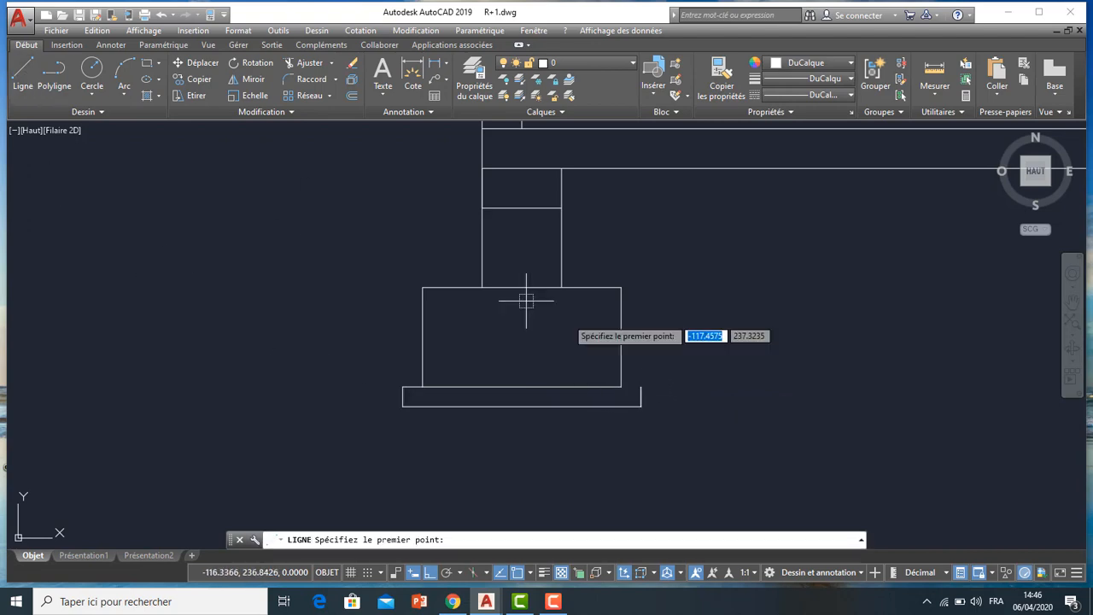
click(621, 387)
click(644, 388)
key(Escape)
scroll(586, 383, down, 2)
scroll(634, 392, up, 4)
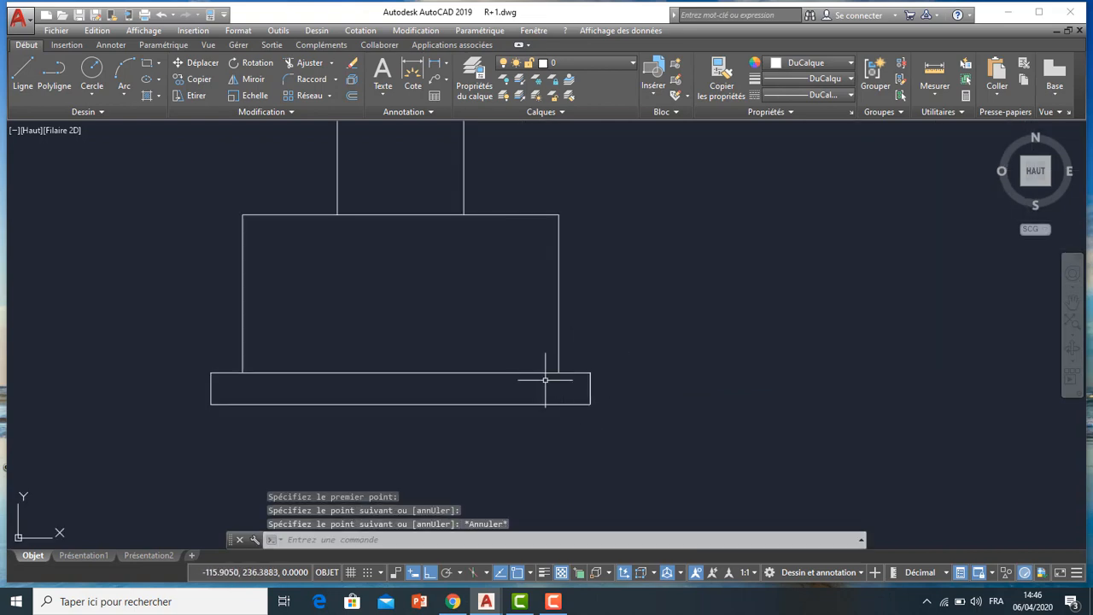
- Copy the complete foundation from the stub's upper inner corner to the lower slab's bottom corner under the right exterior wall
scroll(589, 373, down, 6)
scroll(518, 371, up, 3)
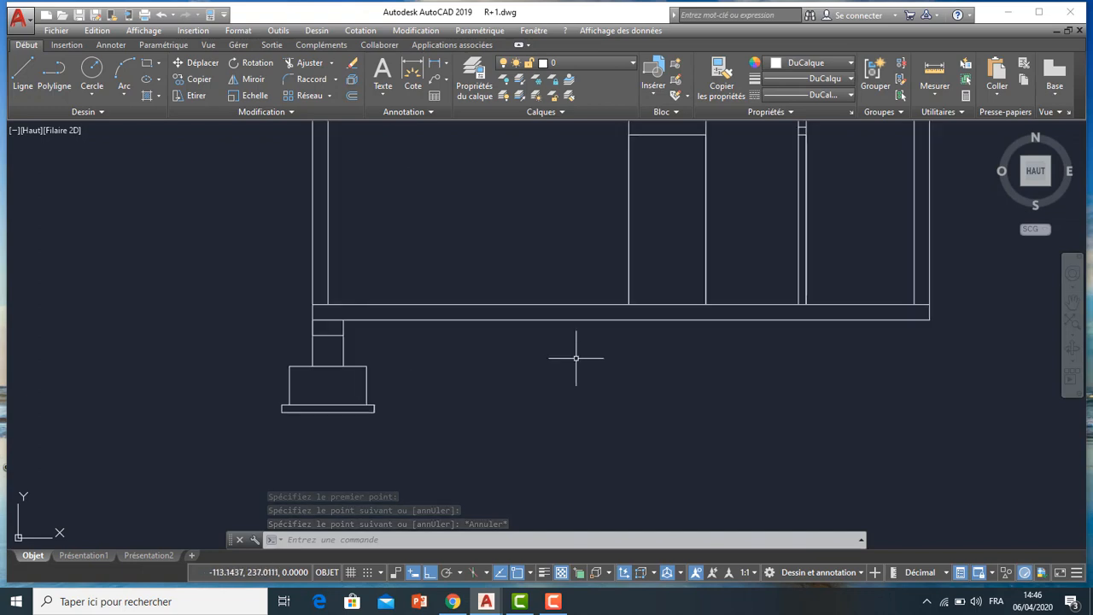
scroll(576, 361, down, 2)
scroll(556, 371, up, 3)
scroll(546, 342, down, 3)
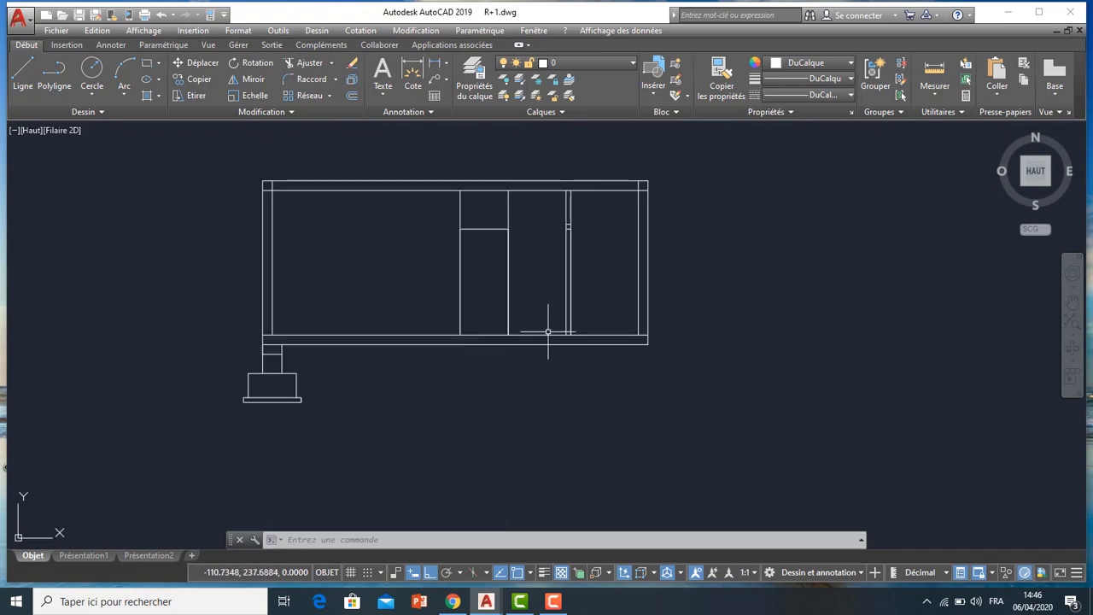
scroll(569, 334, up, 4)
scroll(569, 334, down, 4)
click(340, 373)
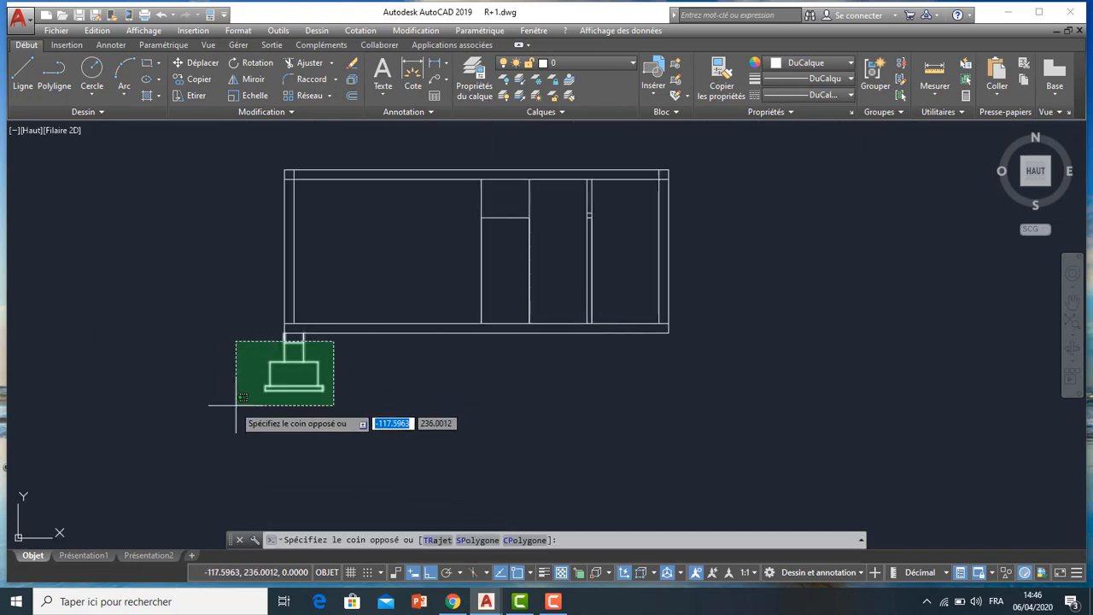
click(264, 369)
text(co)
key(Return)
scroll(273, 342, up, 2)
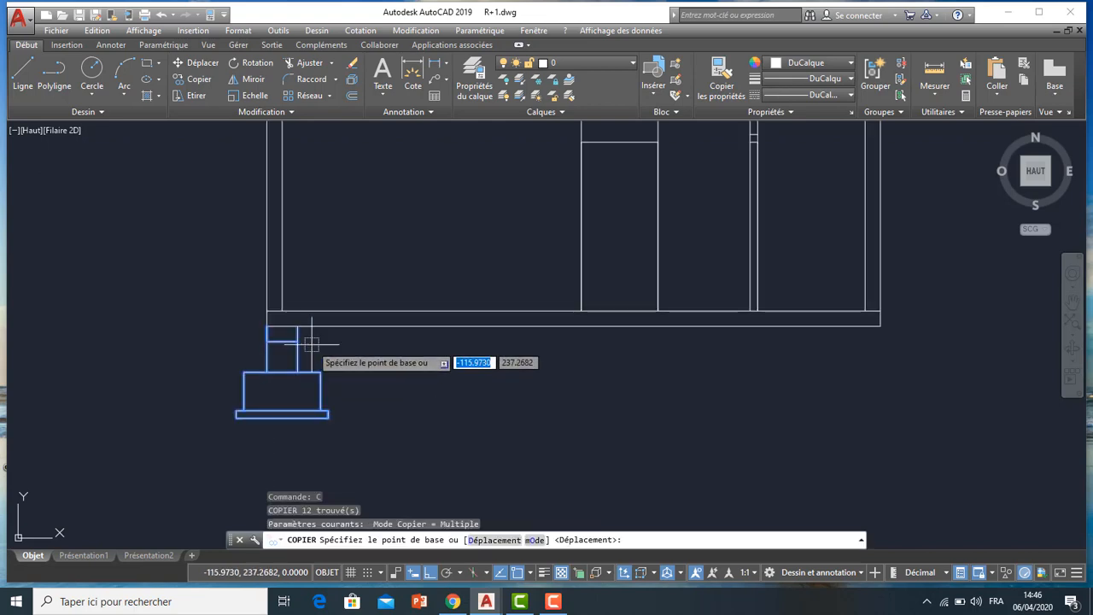
click(297, 326)
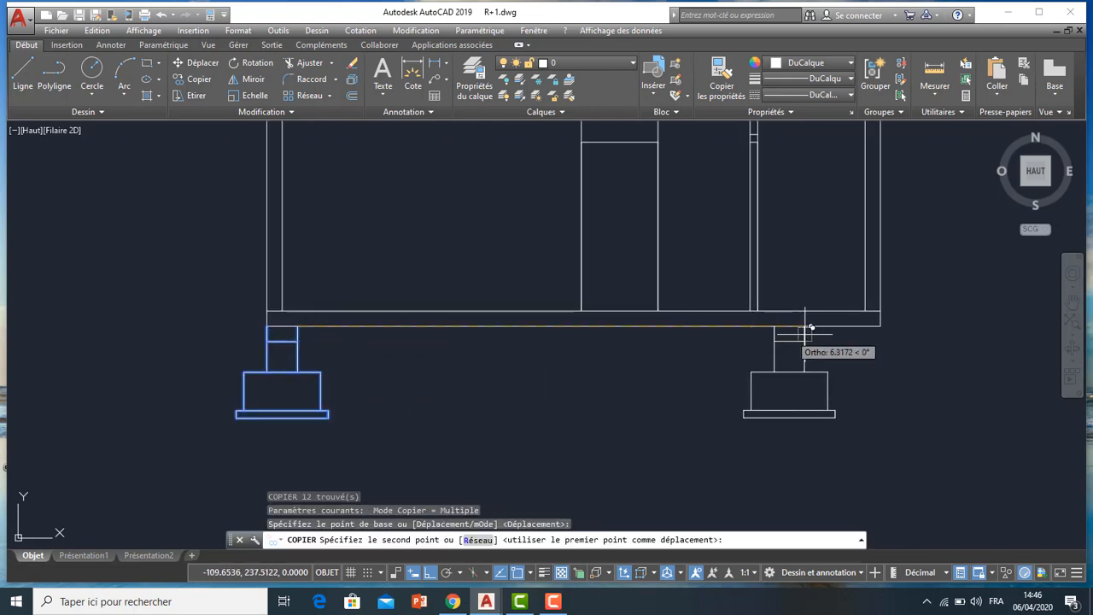
click(882, 324)
key(Escape)
- Draw a line under the thin partition's left face from the lower slab's top through its bottom, 0.20 down and 0.30 outward
scroll(742, 372, down, 4)
scroll(757, 369, up, 4)
scroll(715, 313, up, 3)
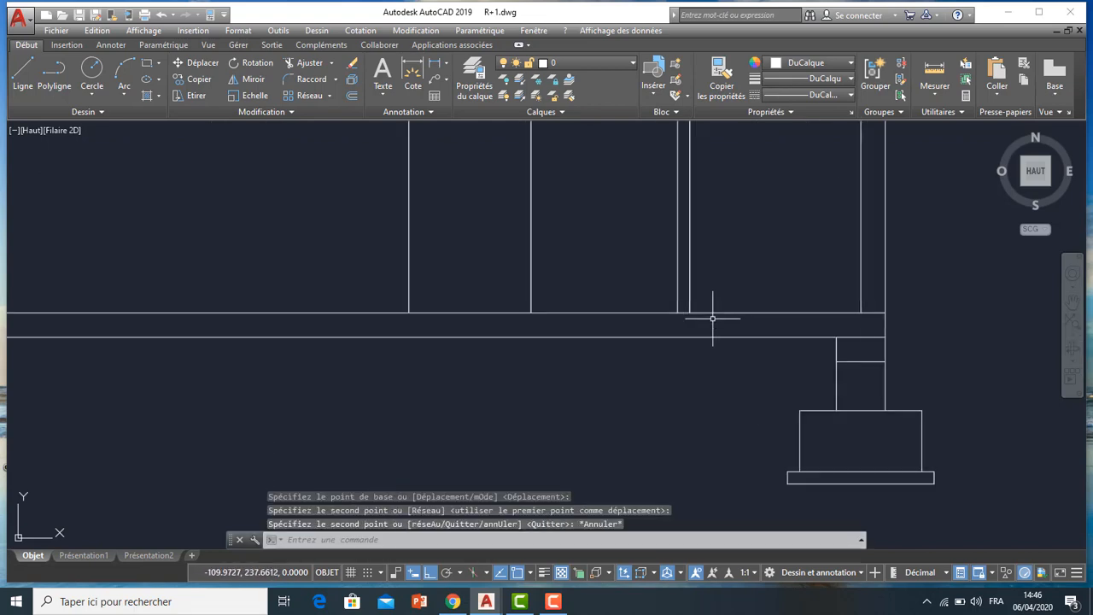
scroll(683, 325, down, 5)
mouse_move(684, 325)
middle_down()
mouse_move(678, 334)
mouse_move(564, 306)
middle_up()
scroll(564, 307, up, 4)
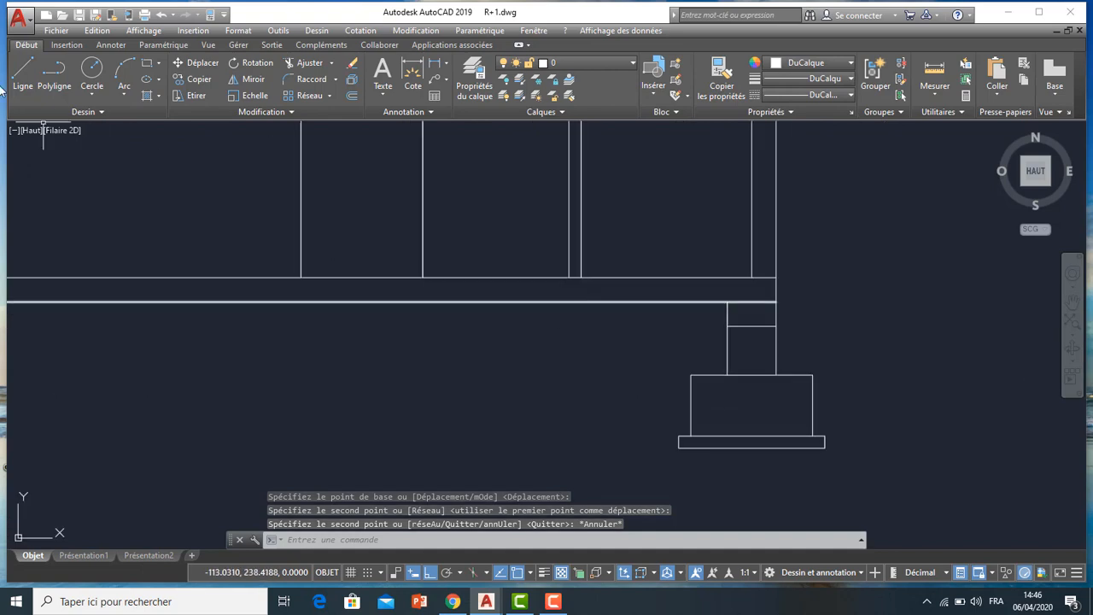
click(23, 73)
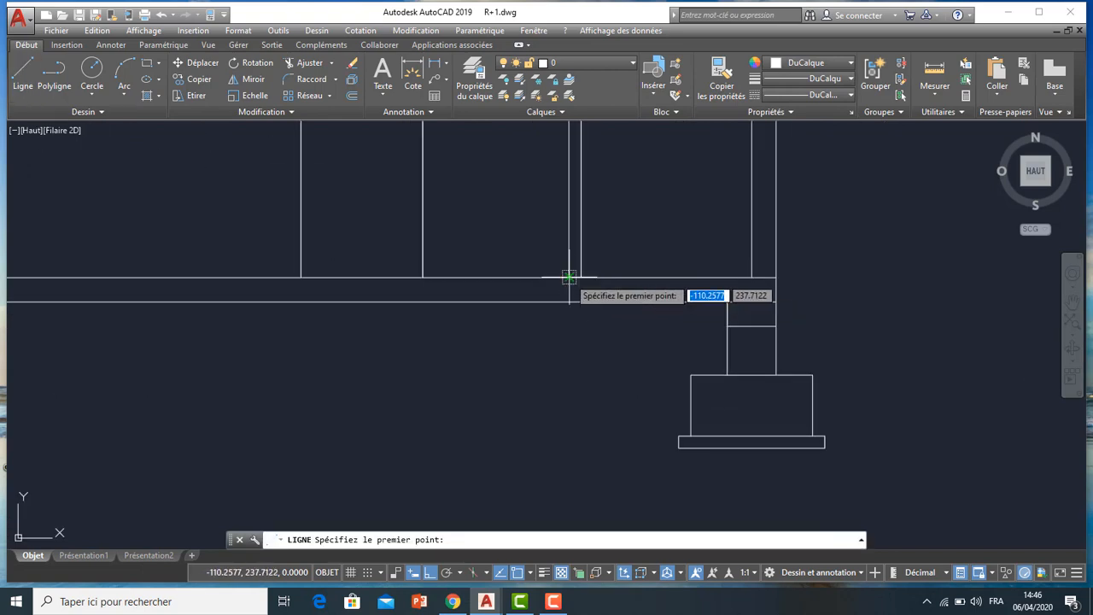
click(569, 302)
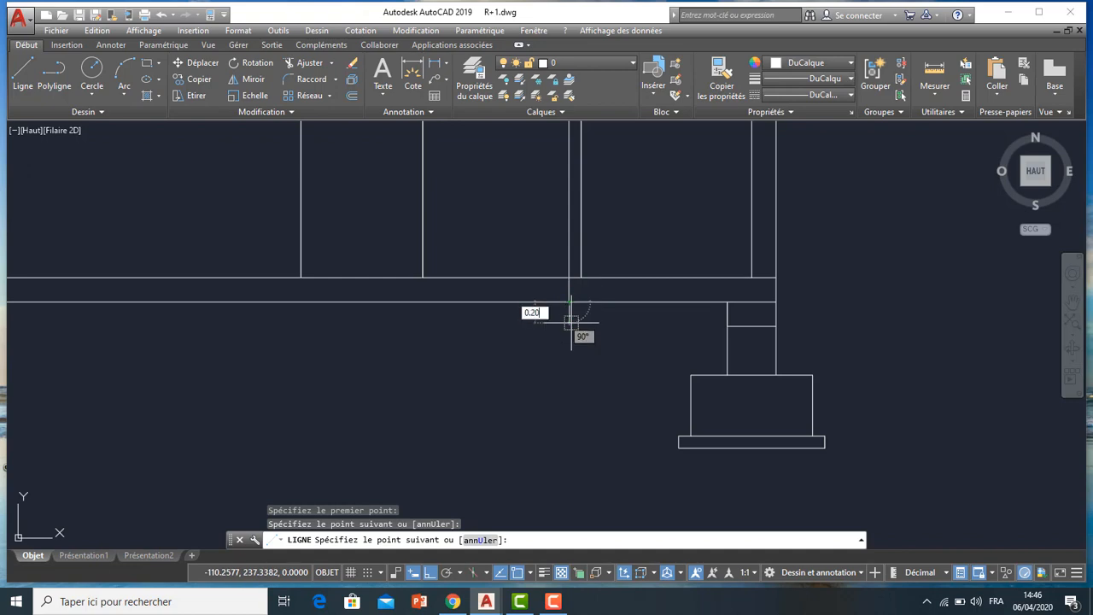
text(0.20)
key(Return)
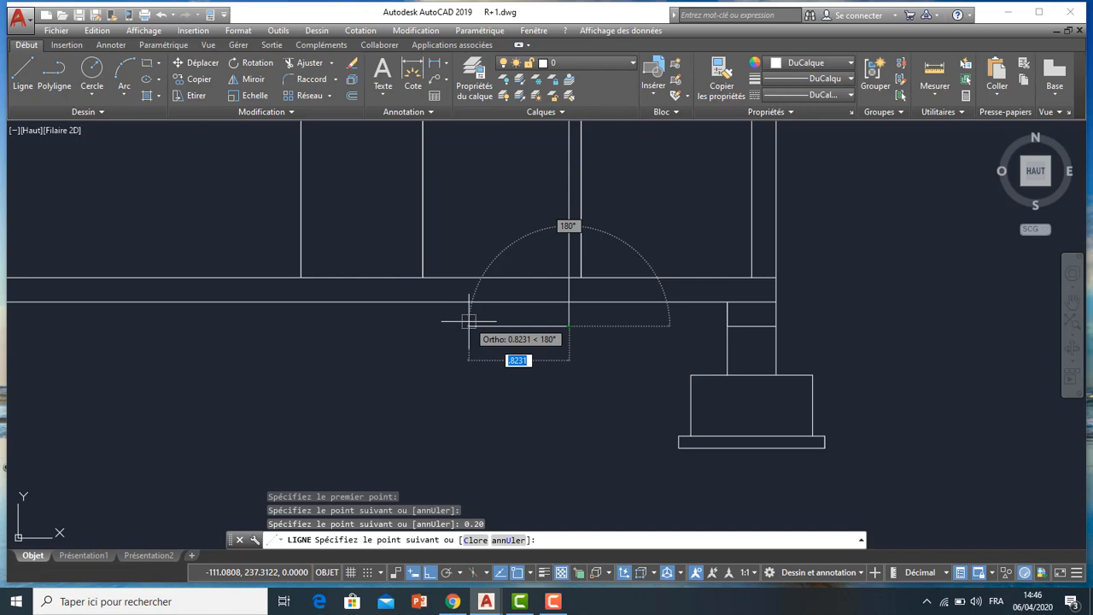
key(Return)
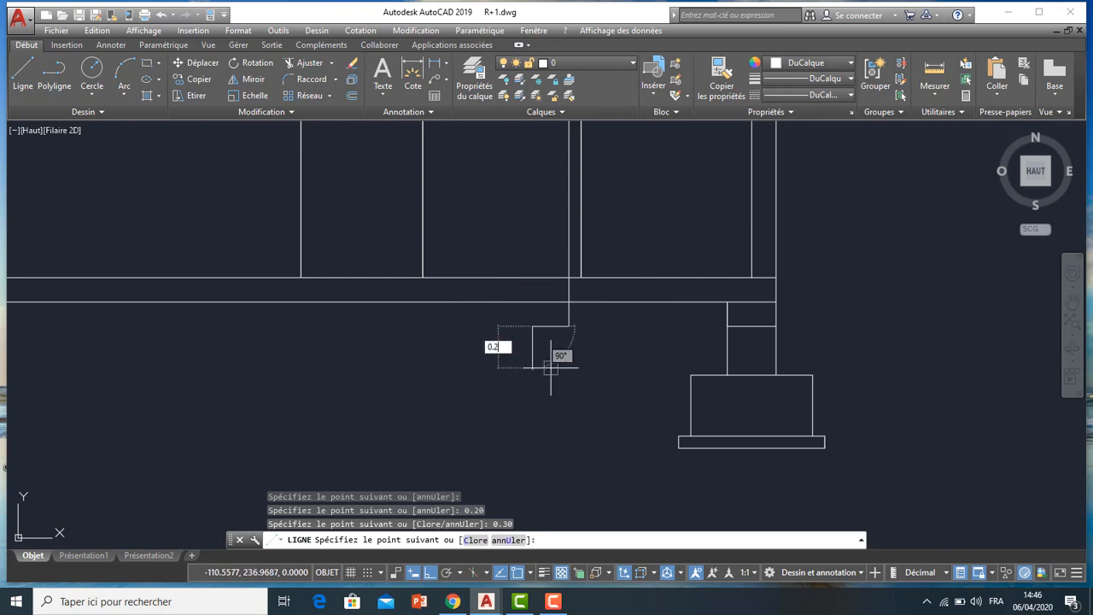
- Continue the footing outline 0.20 down, 0.60 plus 0.10 across and 0.20 up, then back in to the partition's right face alignment
text(0.20)
key(Return)
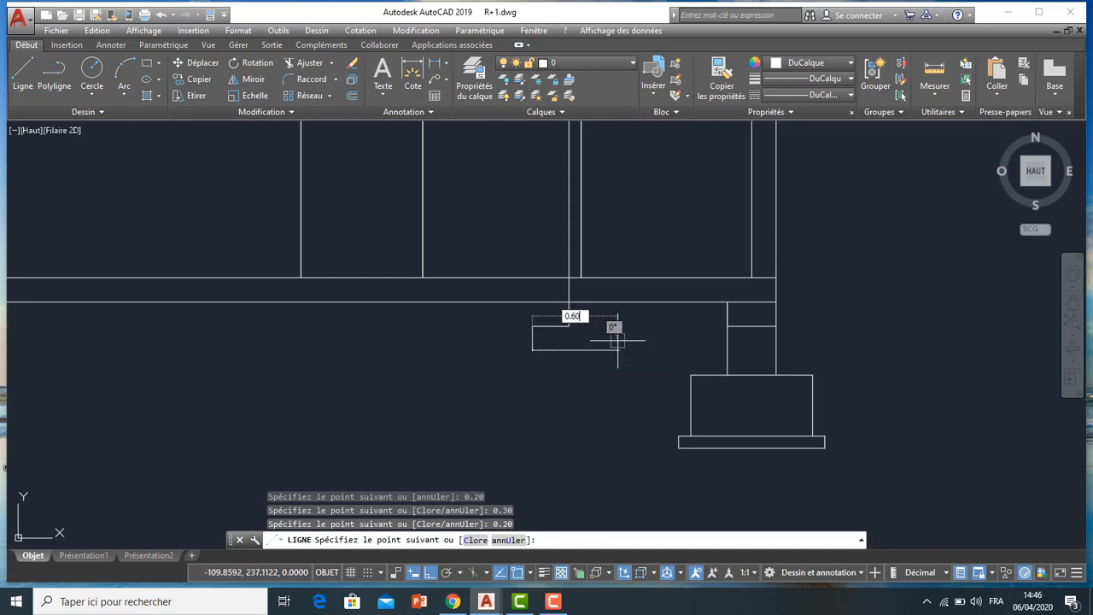
text(0.60)
key(Return)
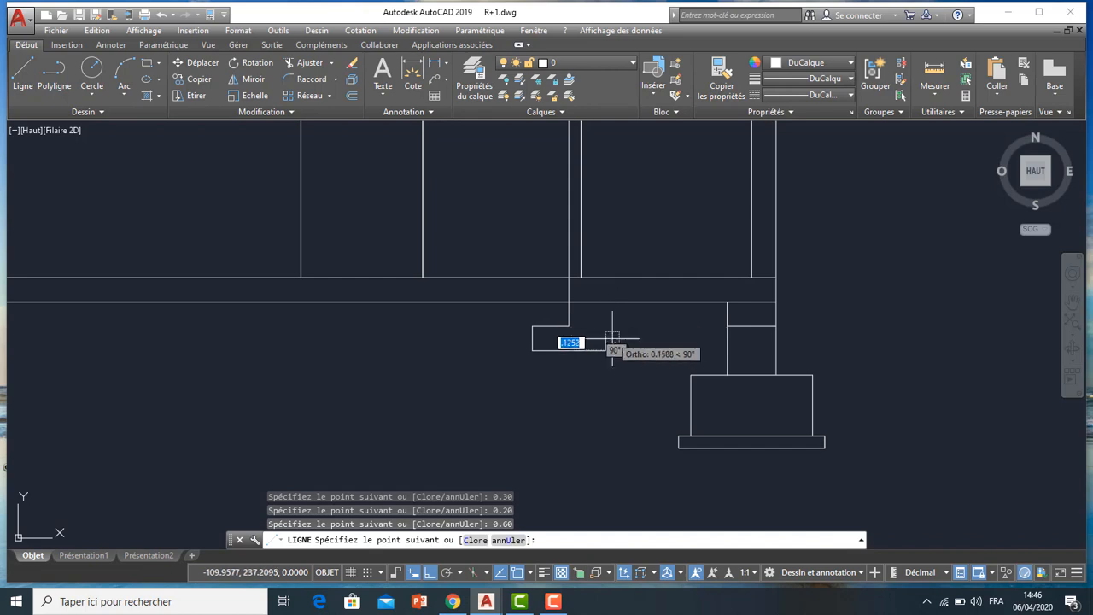
text(0.10)
key(Return)
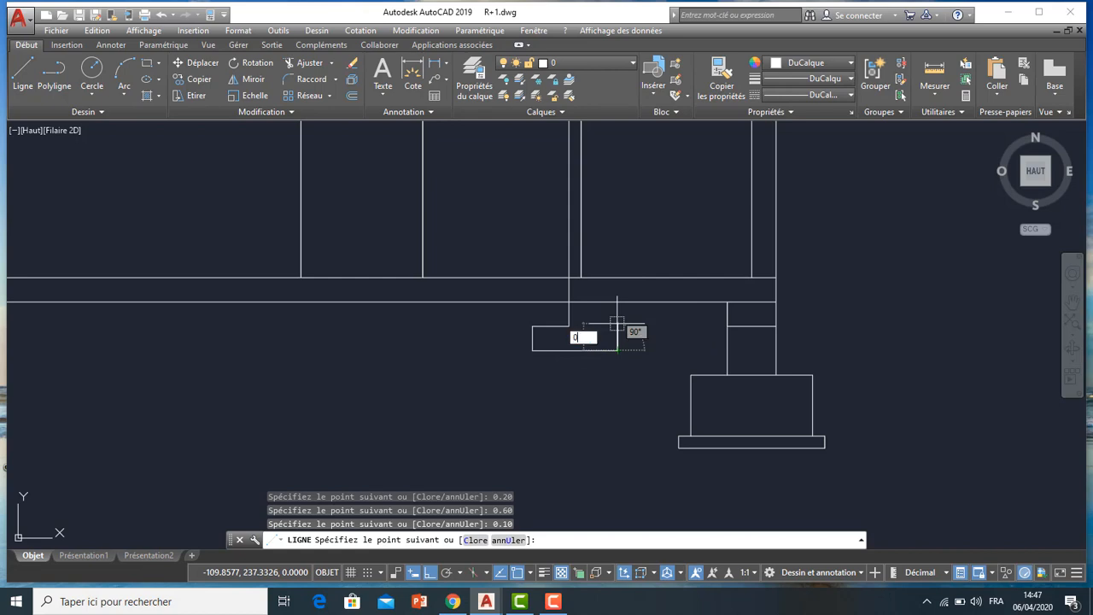
text(0.20)
key(Return)
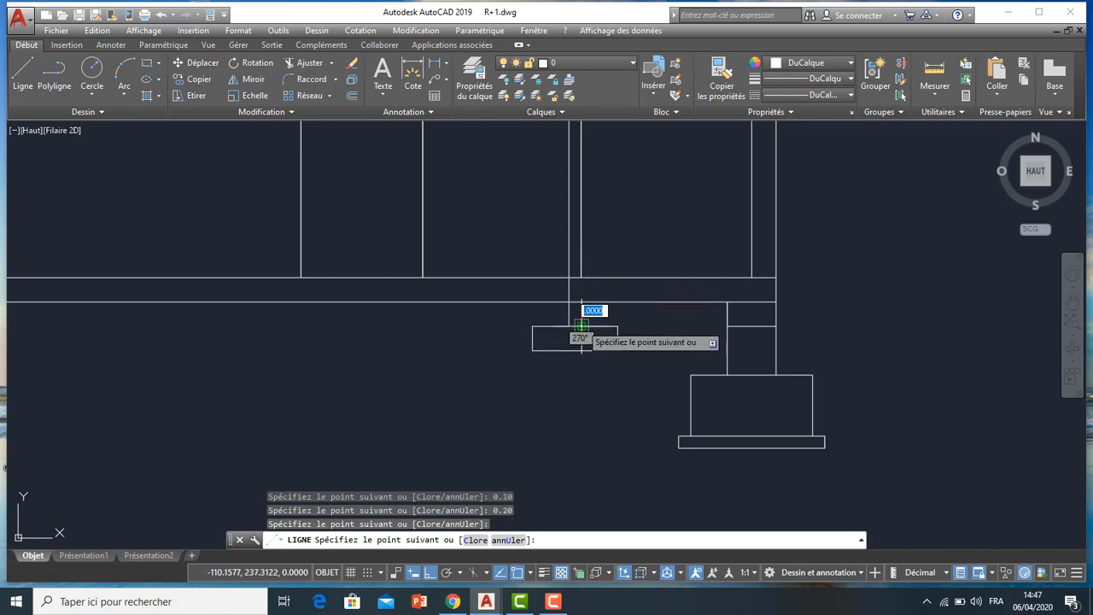
key(Escape)
- Draw the missing stub side from the footing's upper inner end up to the lower slab's bottom line
scroll(588, 308, down, 2)
scroll(596, 331, up, 2)
click(23, 68)
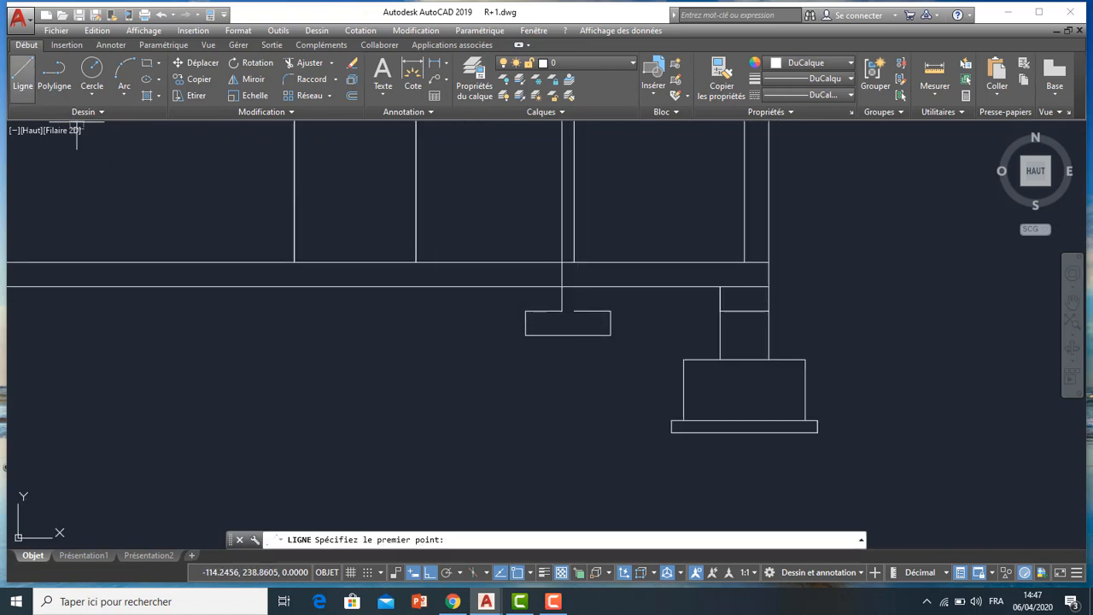
click(568, 311)
click(573, 286)
key(Escape)
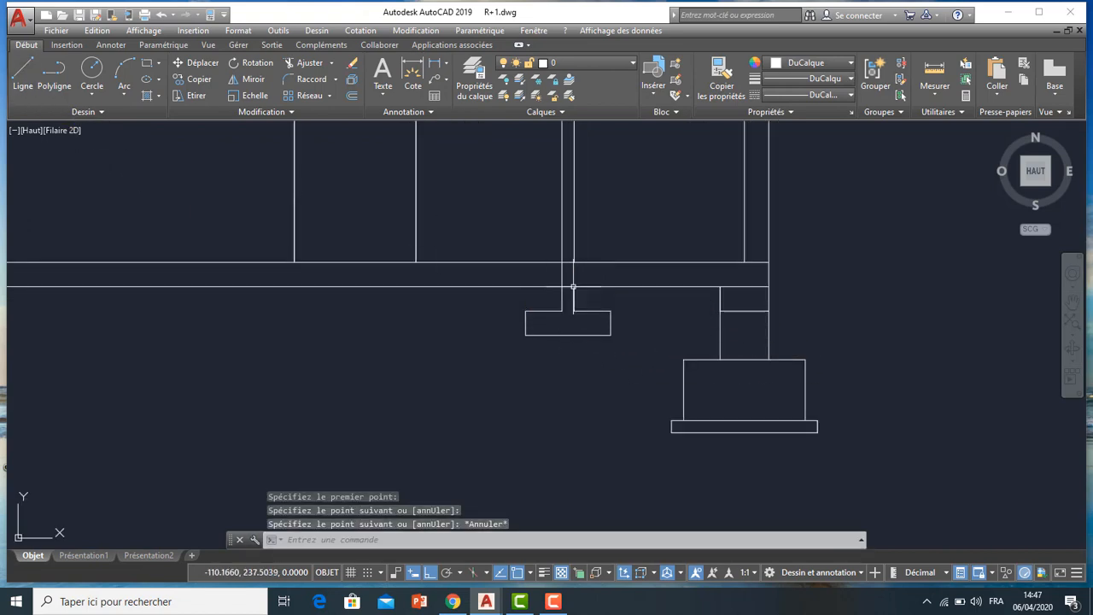
click(309, 63)
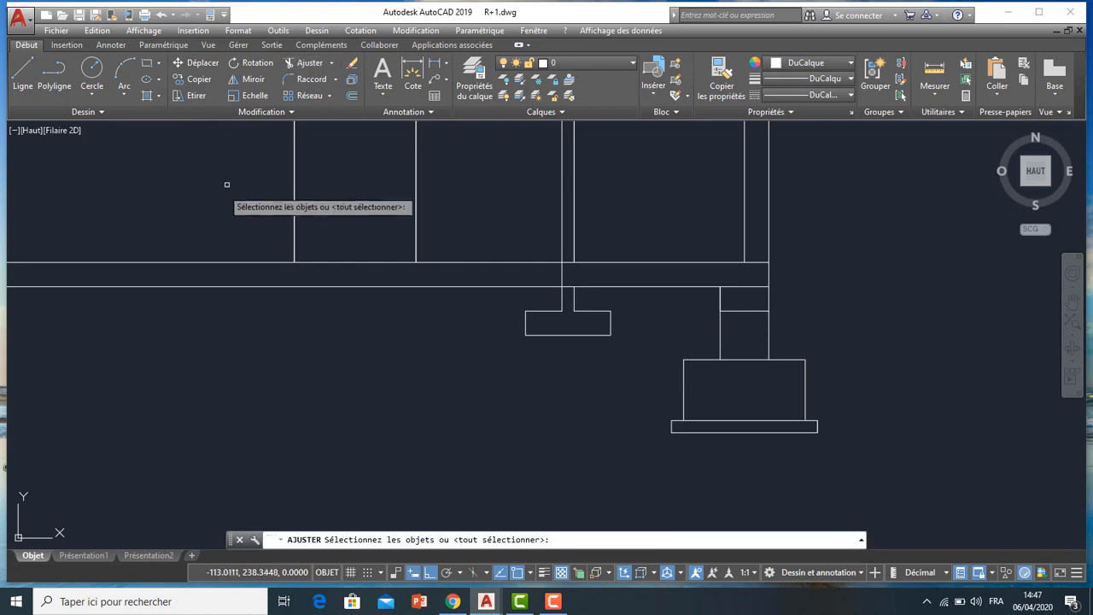
key(Return)
scroll(569, 262, up, 4)
click(506, 264)
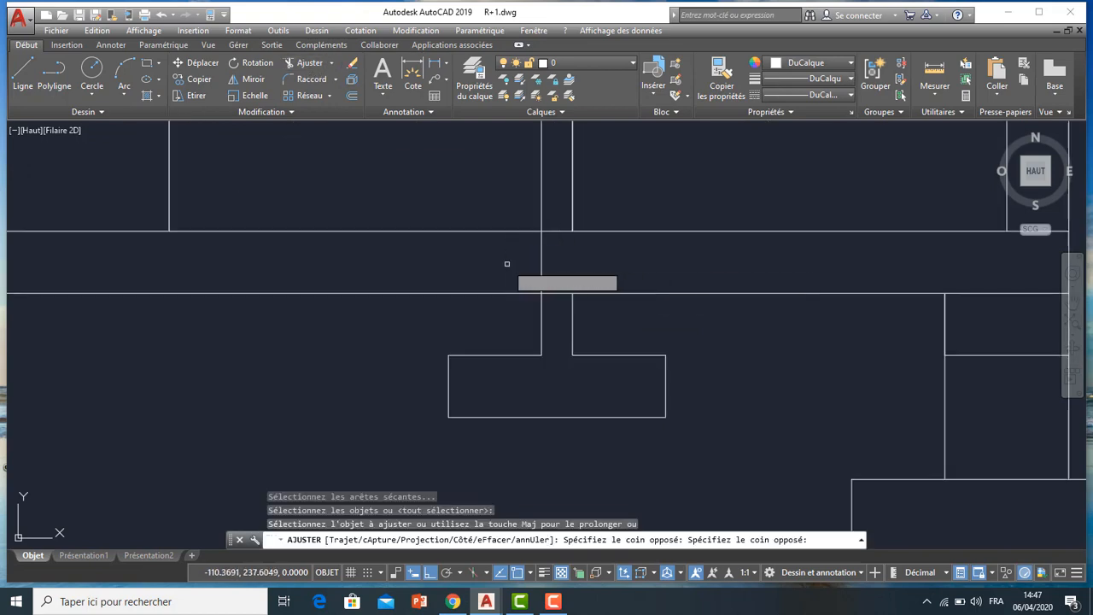
key(Escape)
- Erase the short vertical segment crossing the lower slab beneath the partition's left face
click(551, 254)
click(532, 264)
key(Delete)
scroll(527, 266, down, 4)
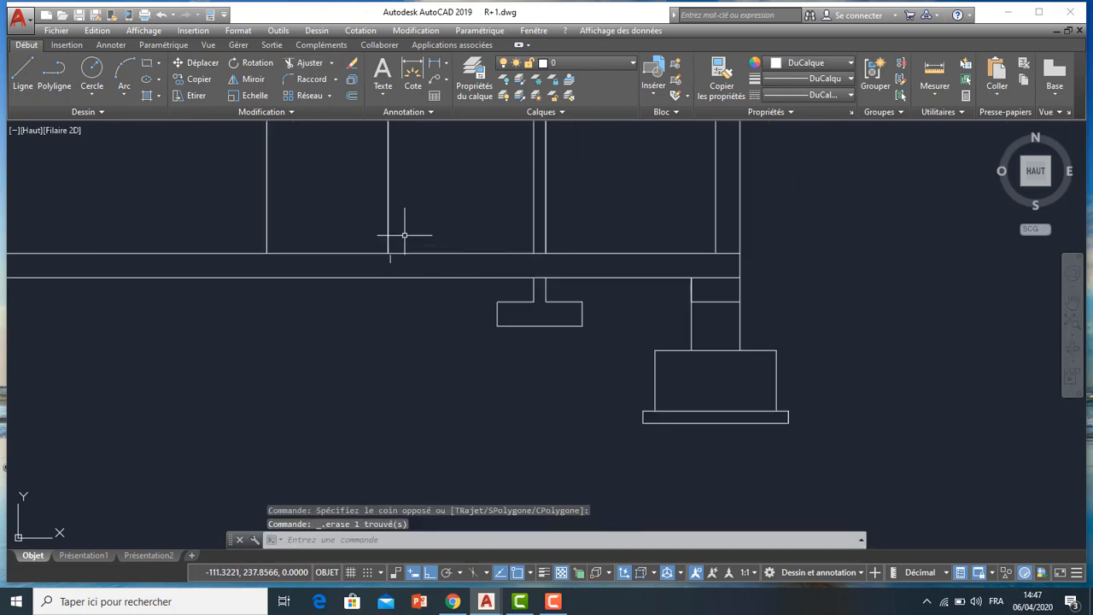
- Outline a base layer from the partition footing's lower left corner: 0.10 outward, 0.10 down, 1.00 across, then up and back to the footing
click(23, 70)
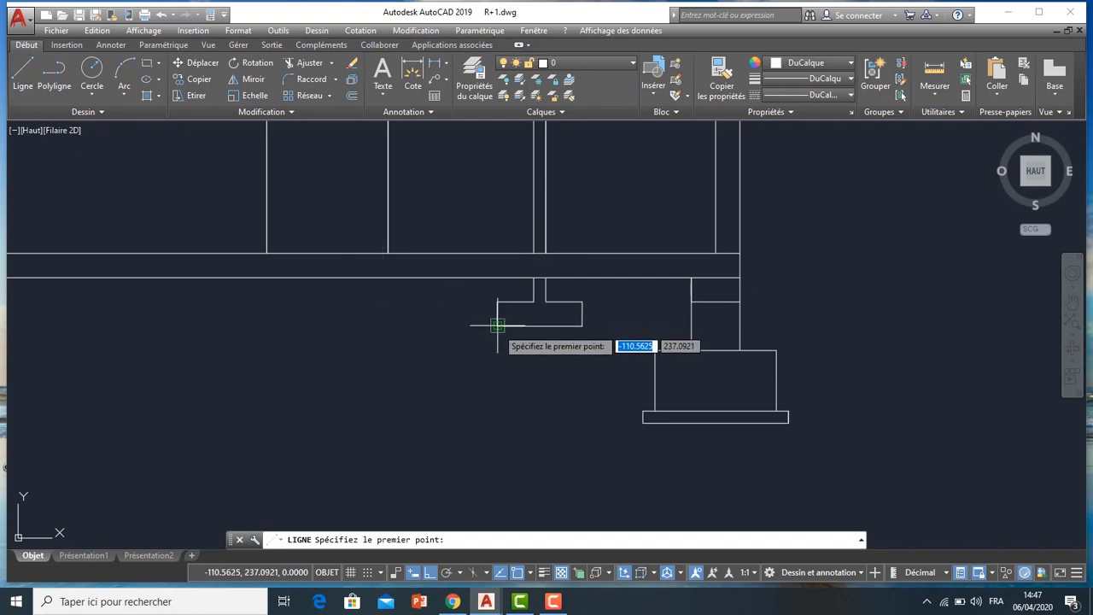
click(499, 326)
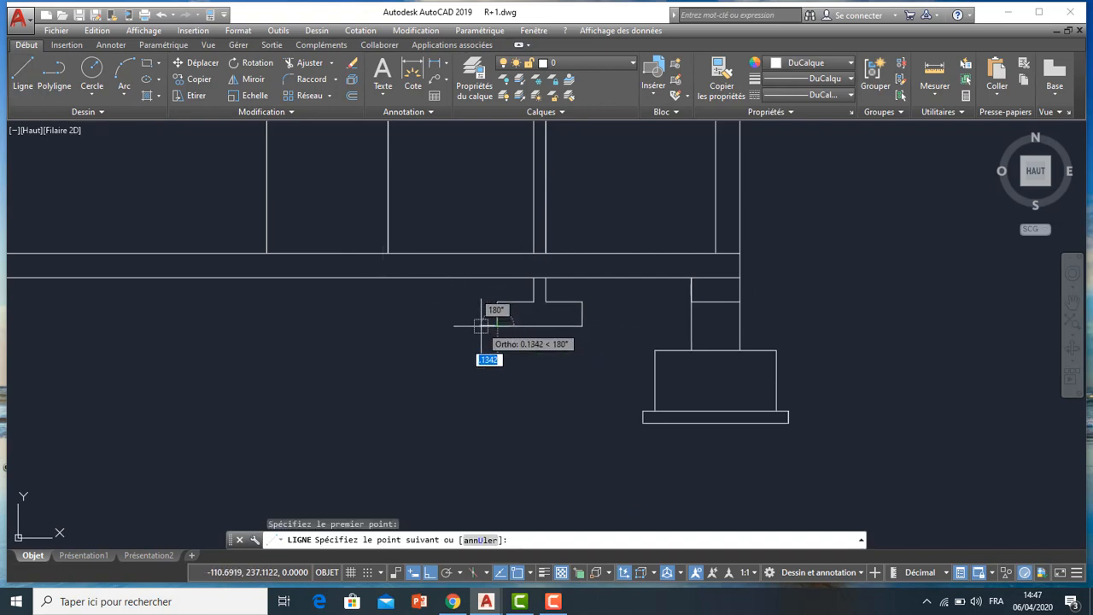
text(0.10)
key(Return)
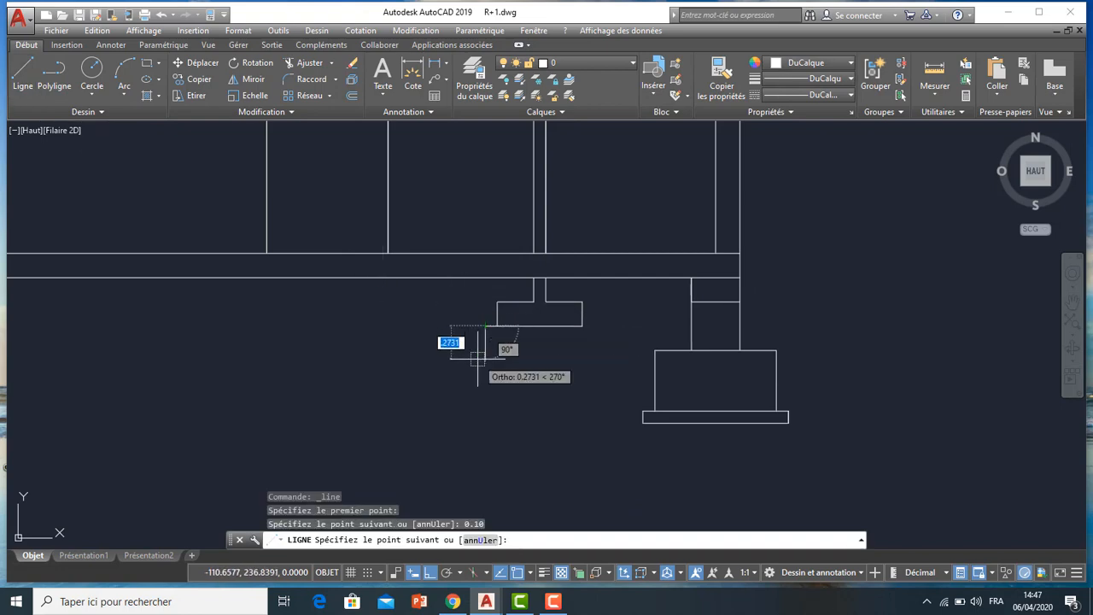
text(0.10)
key(Return)
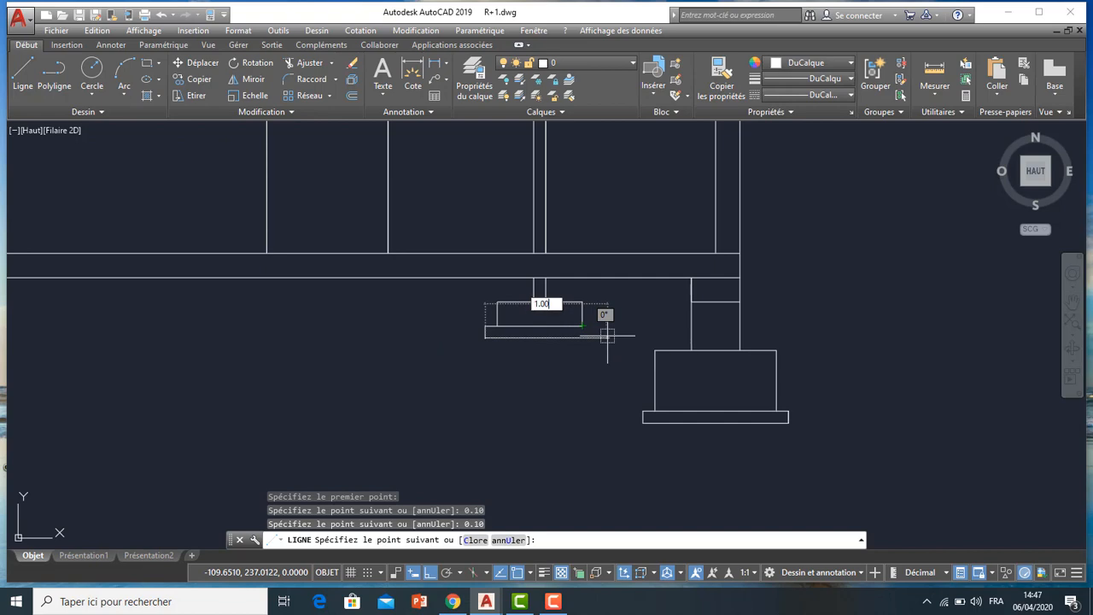
key(Return)
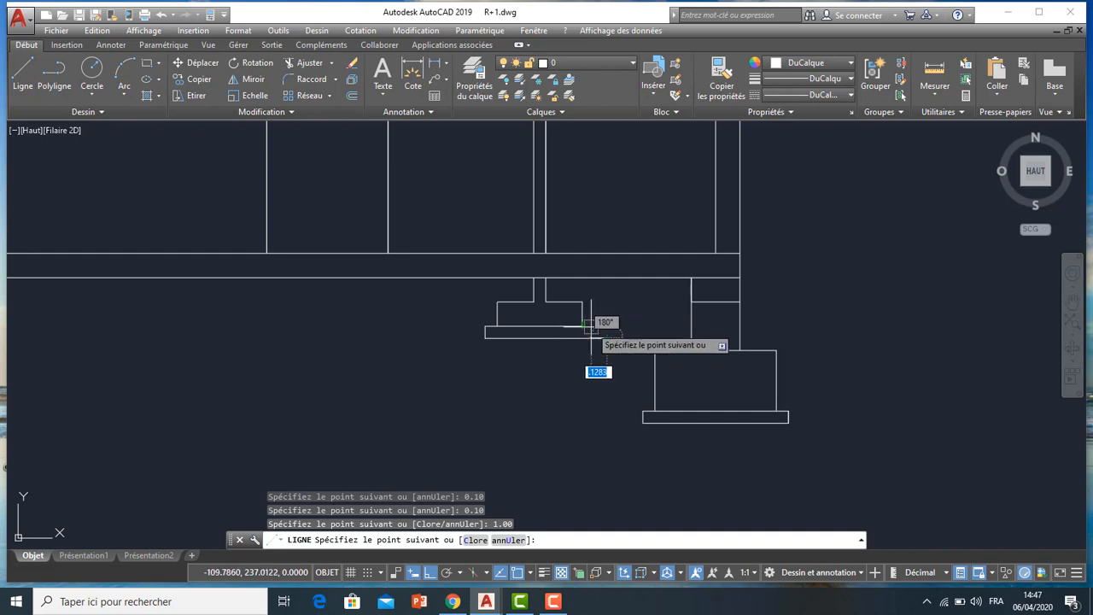
click(589, 328)
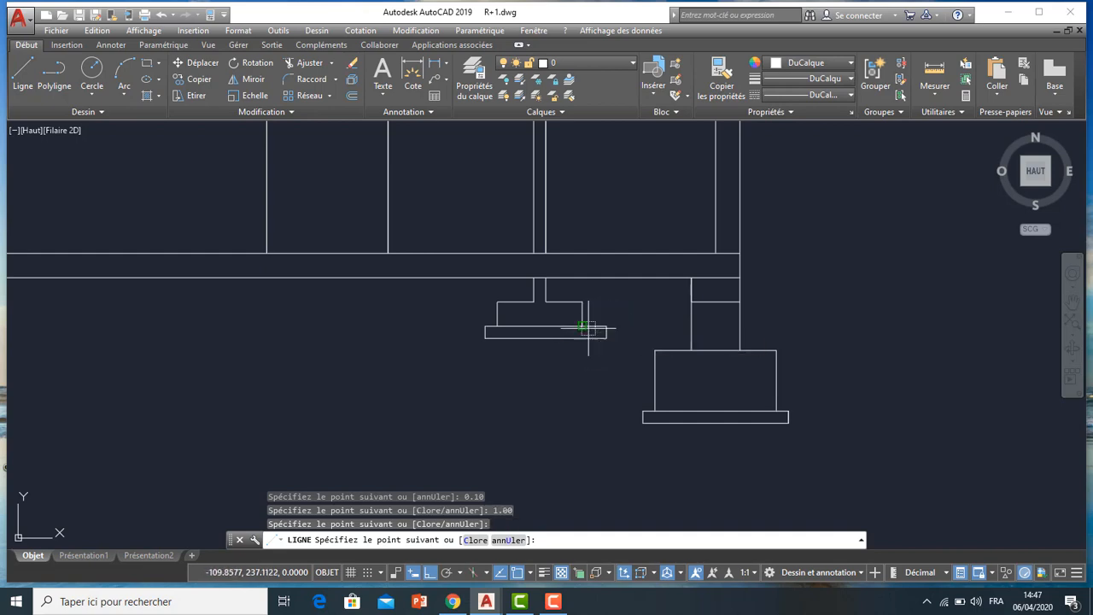
key(Escape)
scroll(601, 331, up, 2)
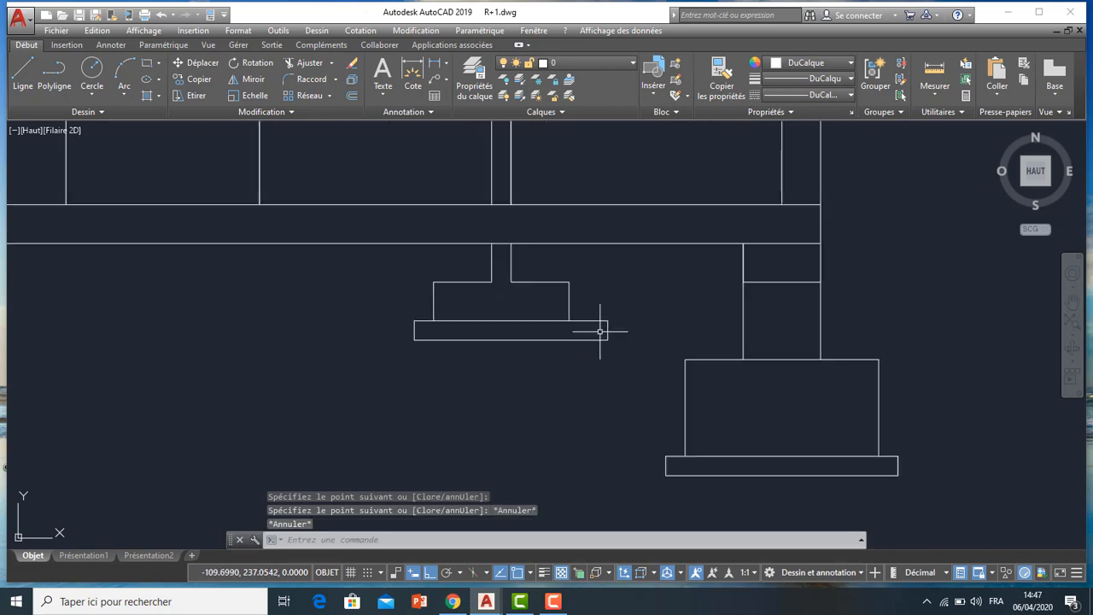
- Copy the base layer's 0.10 projection line from the left end to the partition footing's lower right corner
click(429, 320)
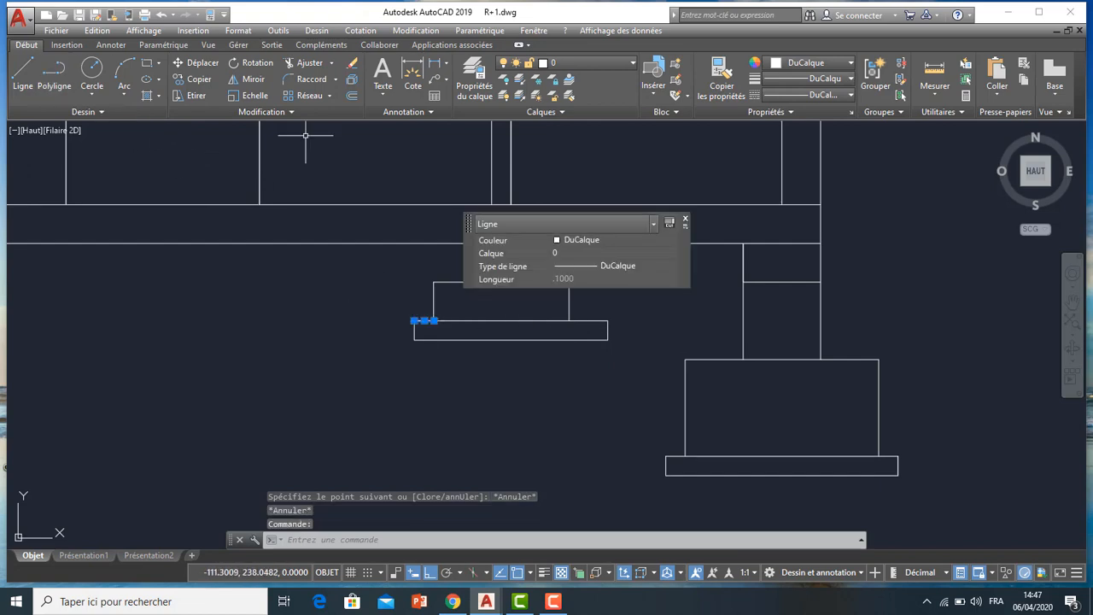
click(235, 79)
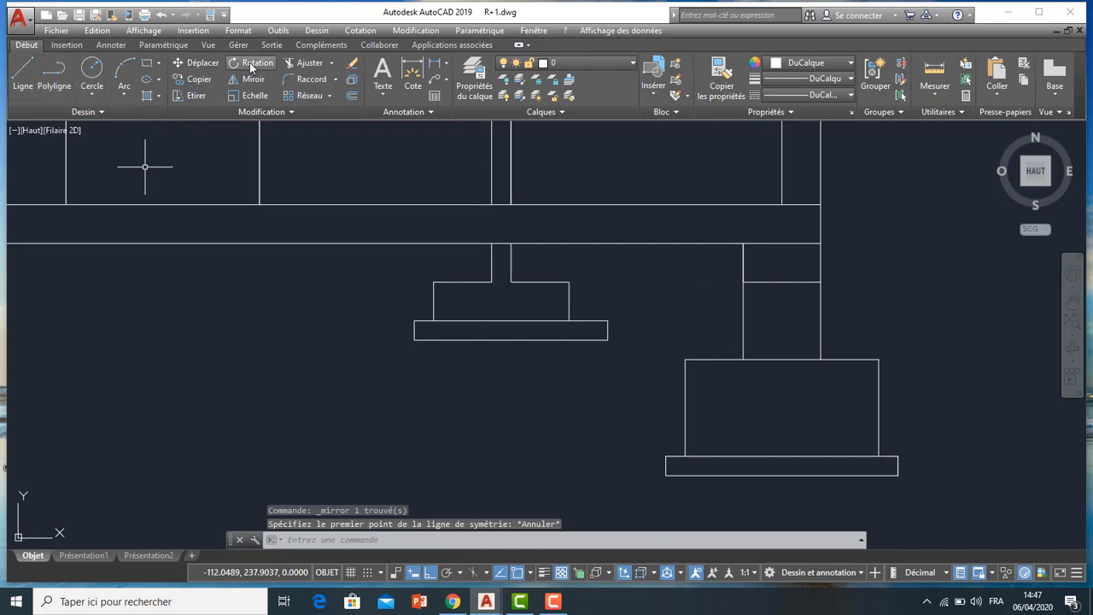
click(204, 79)
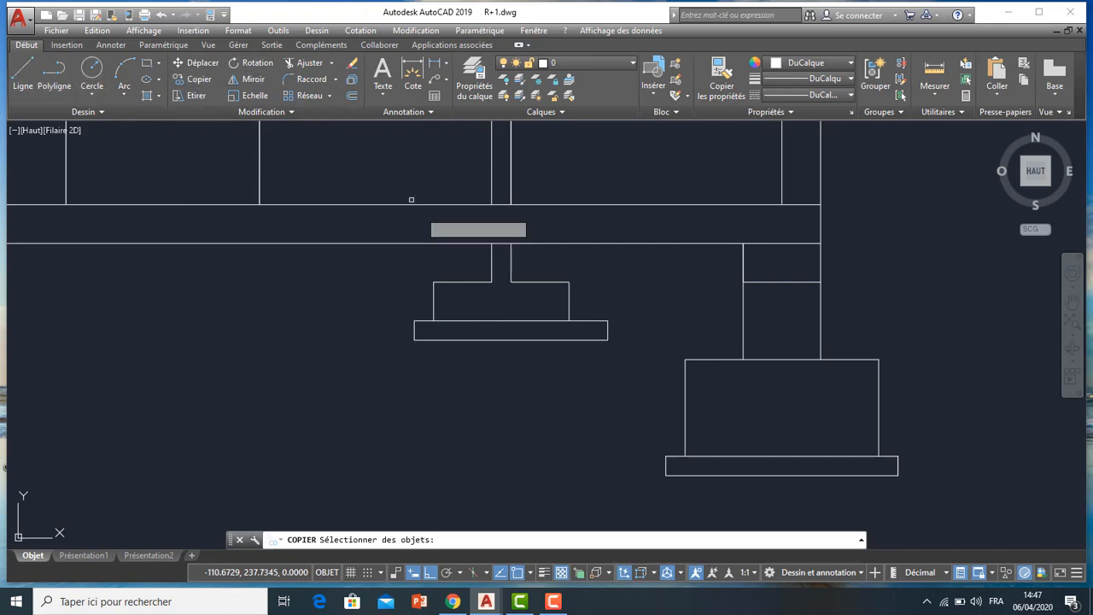
click(421, 320)
key(Return)
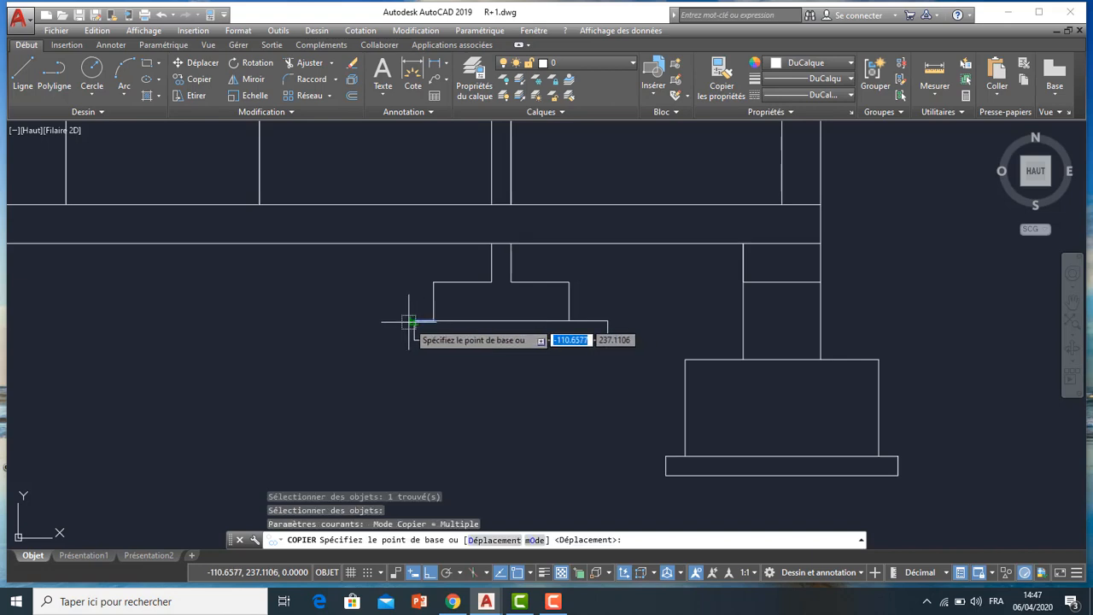
click(413, 321)
key(Return)
key(Escape)
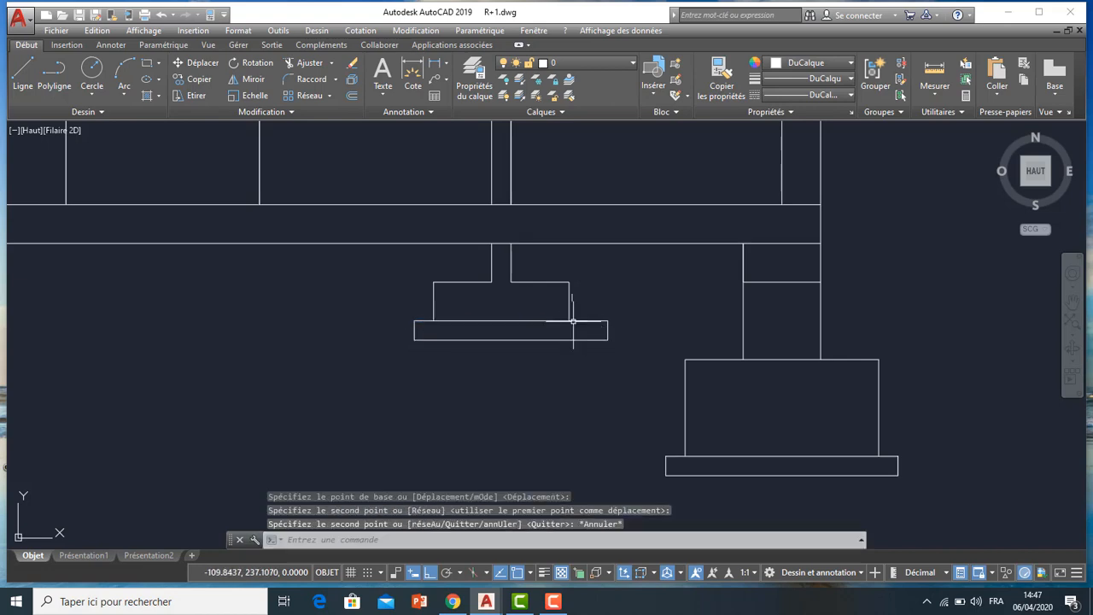
- Erase the overlong top segment beyond the partition footing's right corner, keeping the copied 0.10 projection
scroll(612, 321, up, 5)
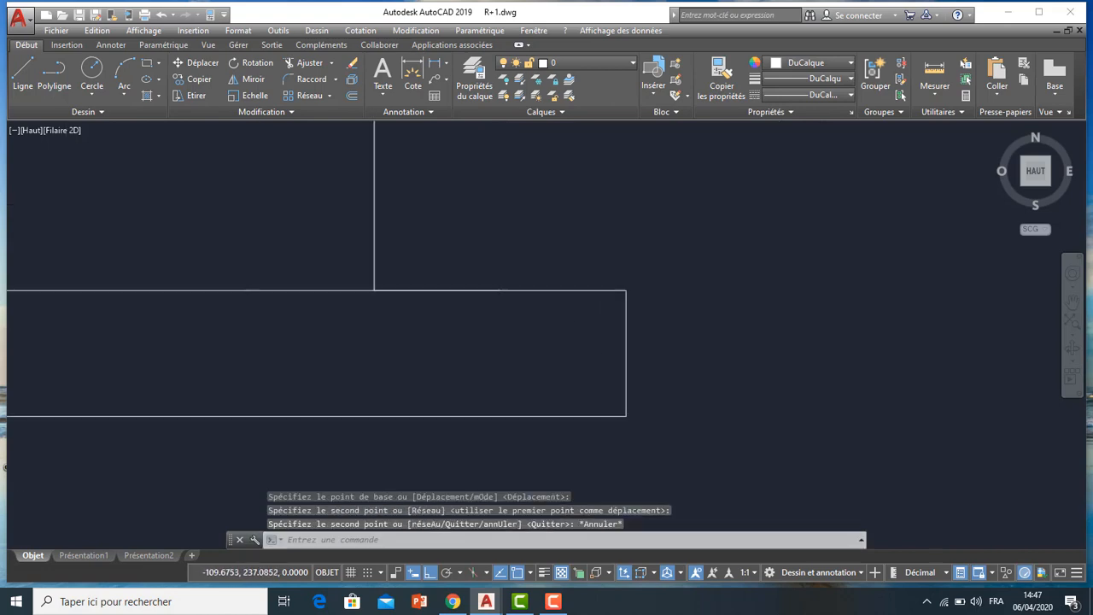
click(615, 228)
click(579, 276)
key(Delete)
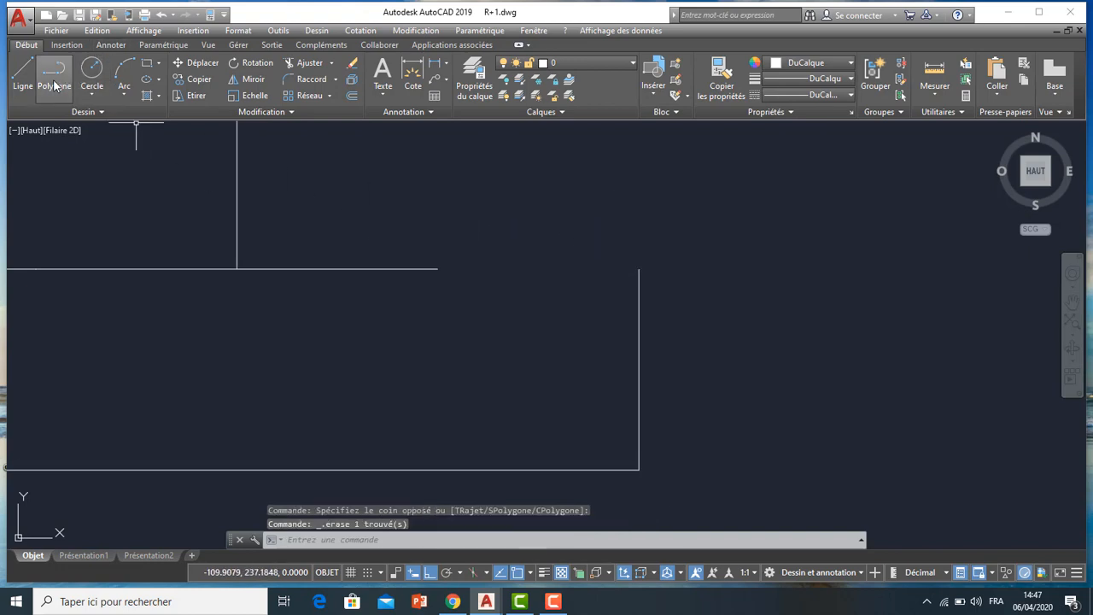
- Draw the base layer's new right end from the copied projection down to the bottom line, and erase the old end line
click(24, 74)
click(438, 272)
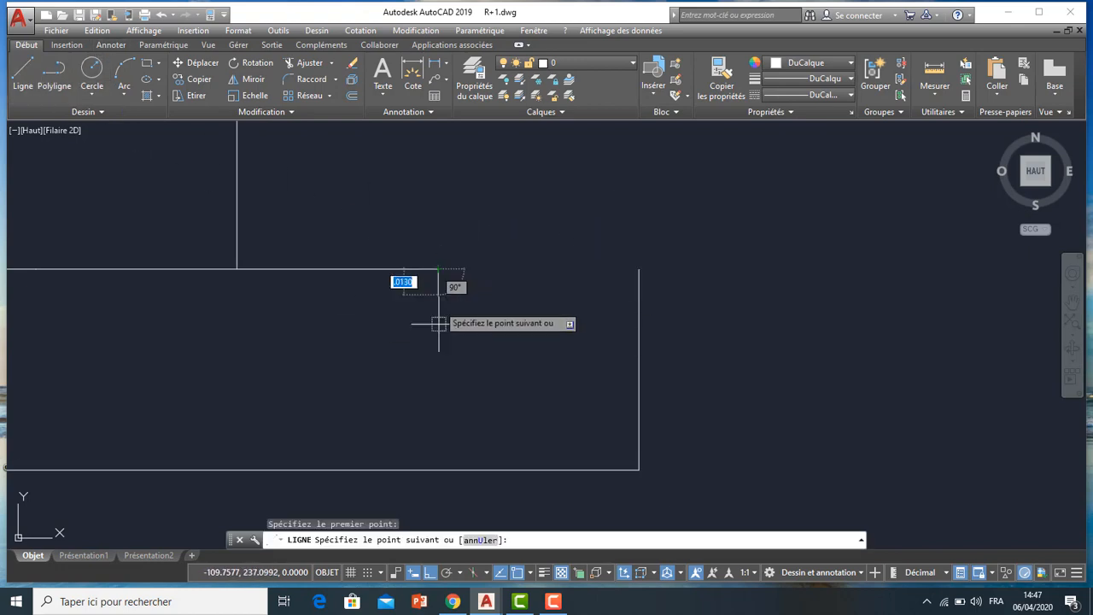
click(438, 468)
key(Escape)
click(721, 202)
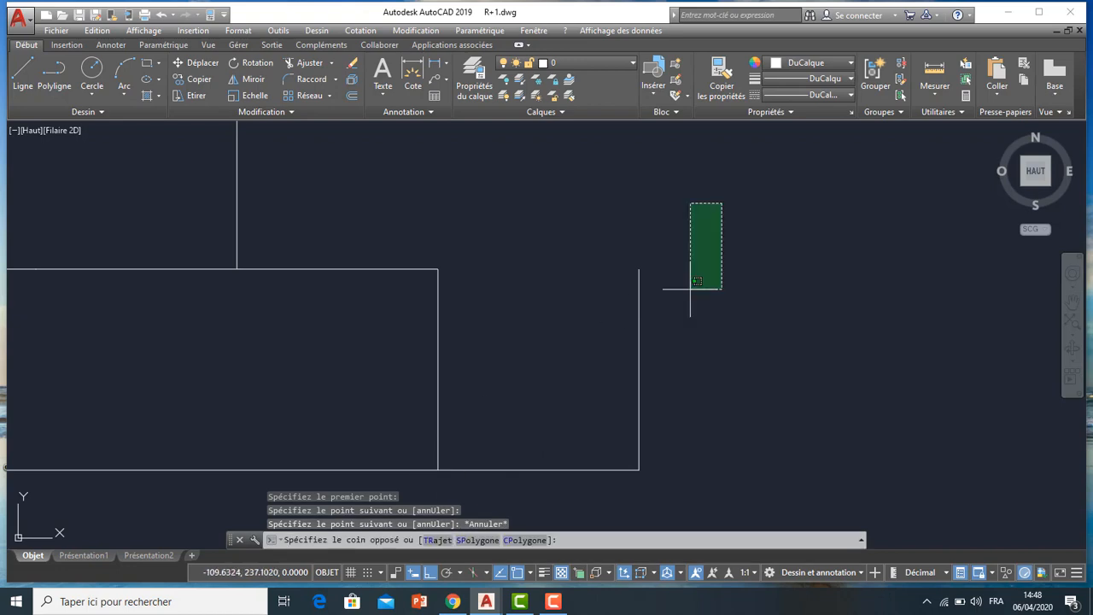
click(603, 468)
key(Delete)
scroll(607, 365, down, 8)
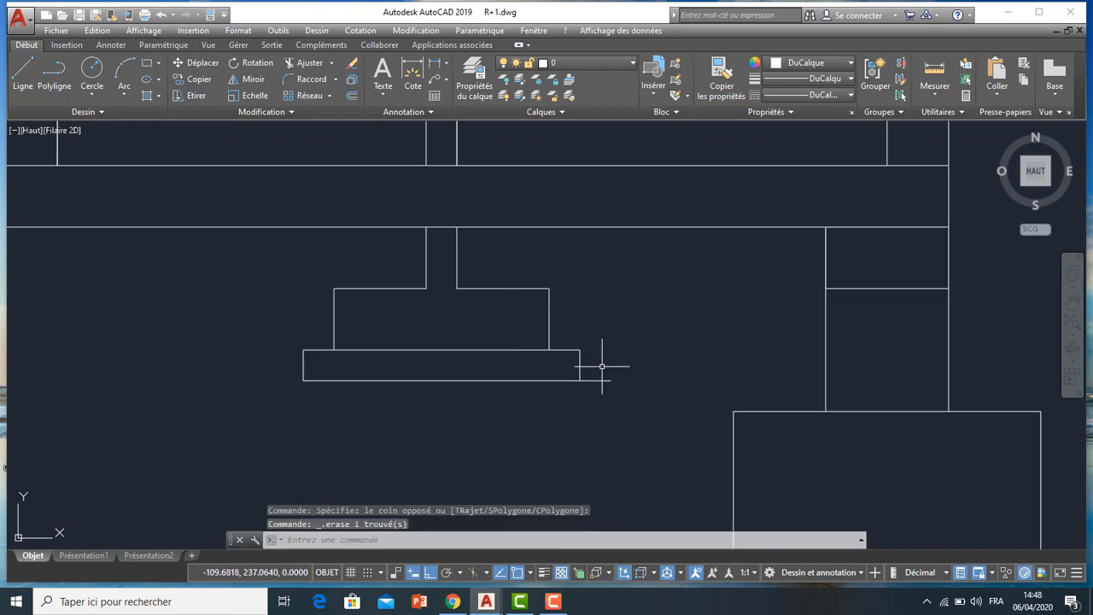
- Trim the bottom line's excess beyond the base layer's new right end
scroll(596, 368, up, 2)
click(302, 64)
key(Return)
click(654, 371)
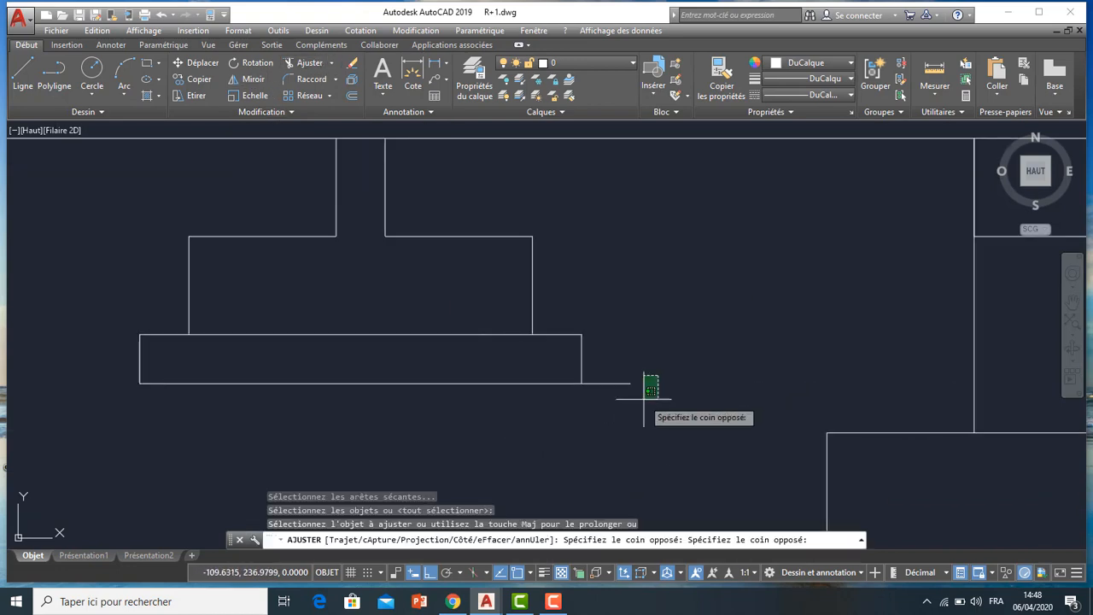
click(610, 407)
scroll(610, 407, down, 8)
key(Escape)
scroll(591, 366, up, 4)
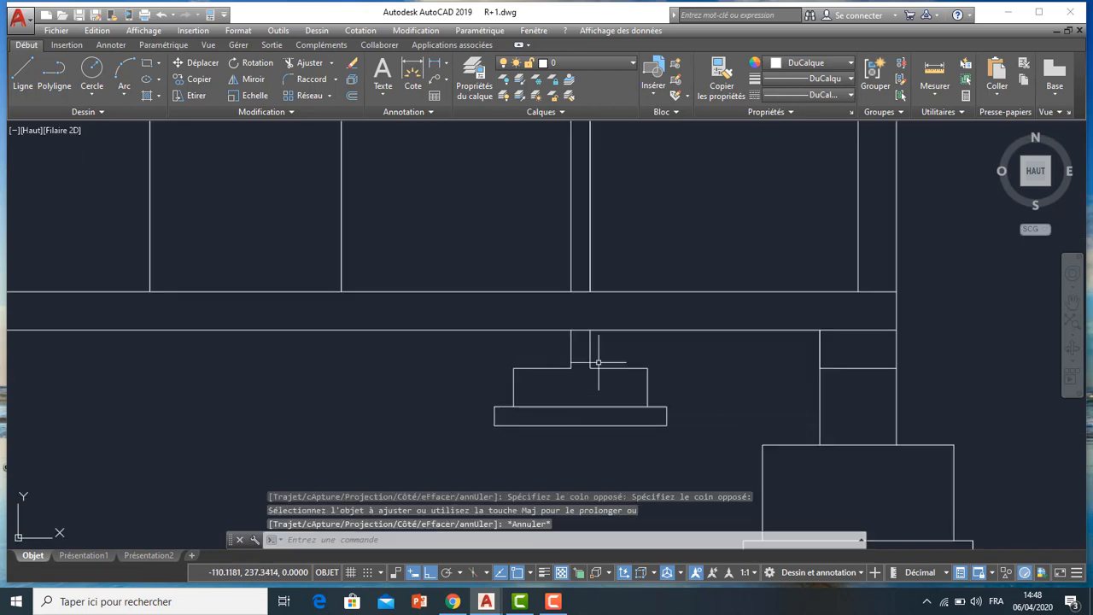
scroll(590, 366, down, 4)
middle_drag(542, 382, 653, 334)
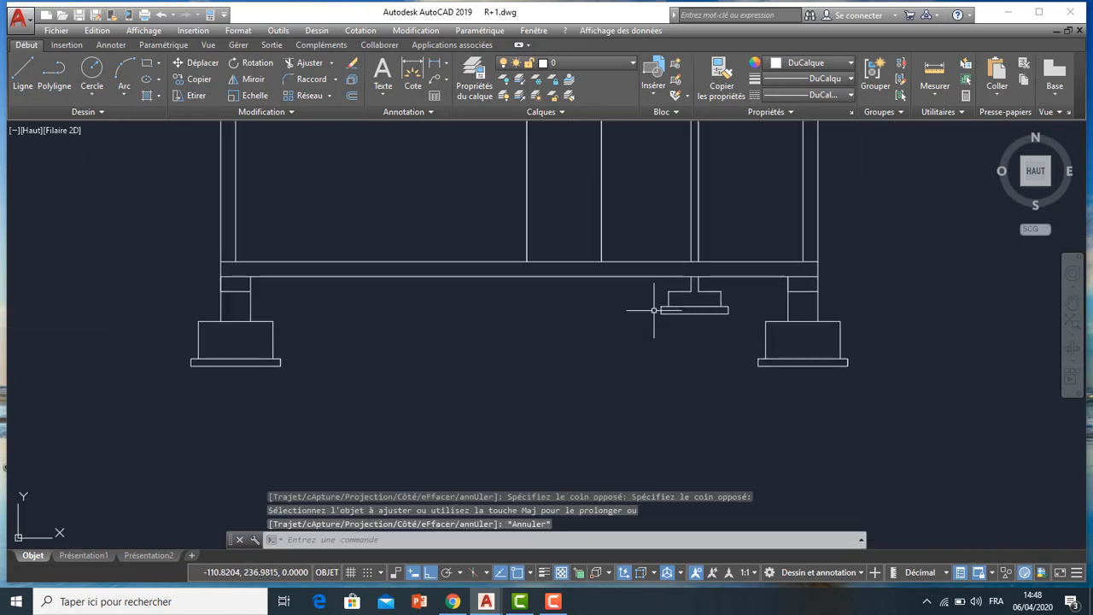
- Examine the section's exterior wall foundations and partition footing beneath the floor slab
scroll(594, 331, down, 2)
scroll(675, 323, up, 2)
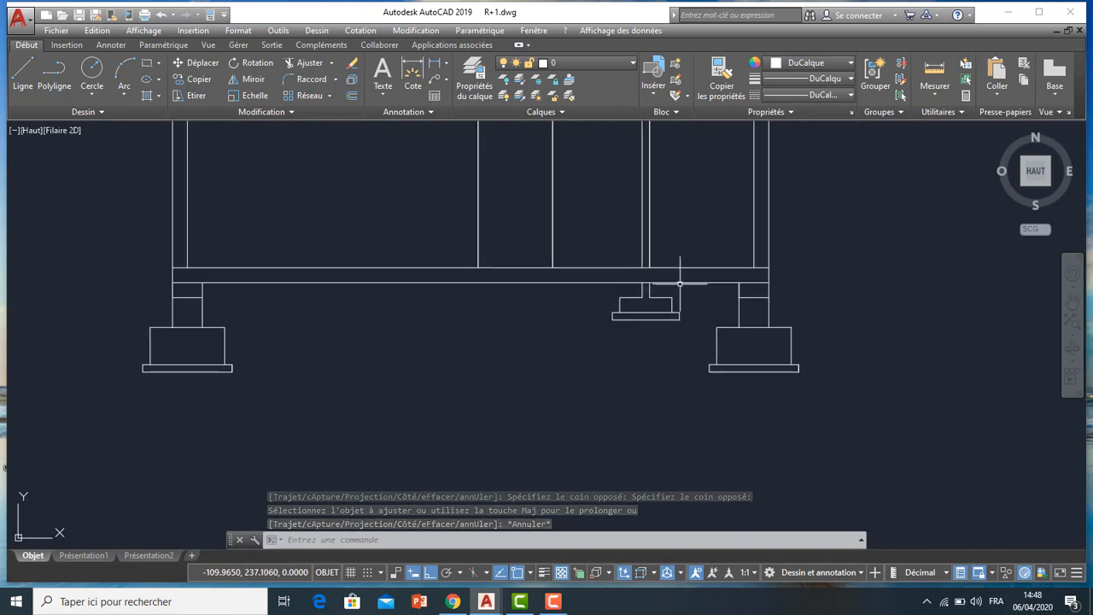
scroll(446, 318, down, 2)
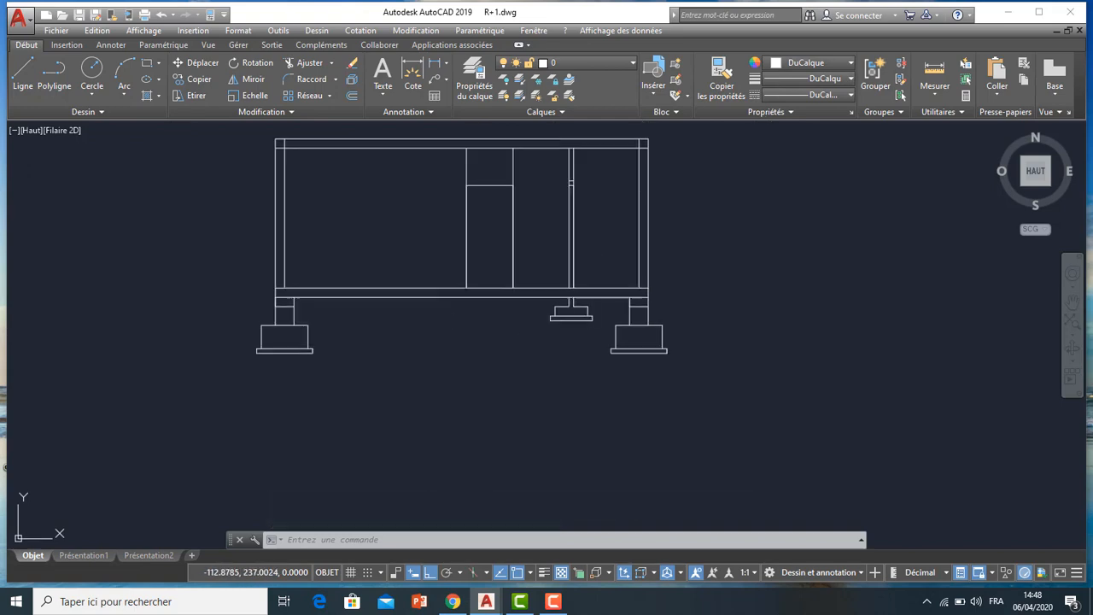
middle_drag(435, 315, 432, 356)
scroll(646, 348, up, 2)
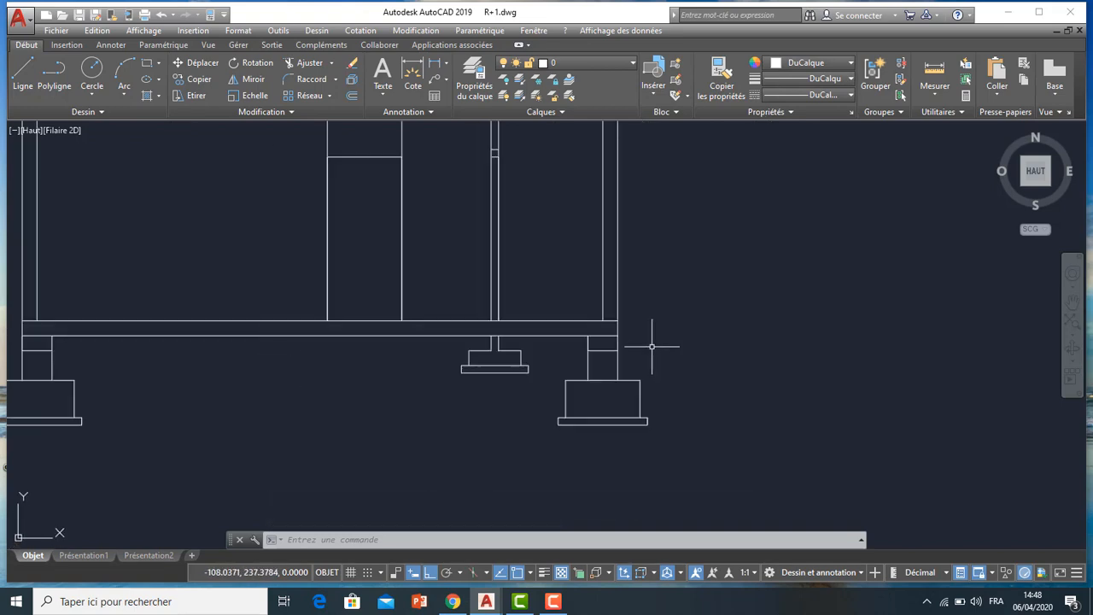
scroll(592, 336, down, 2)
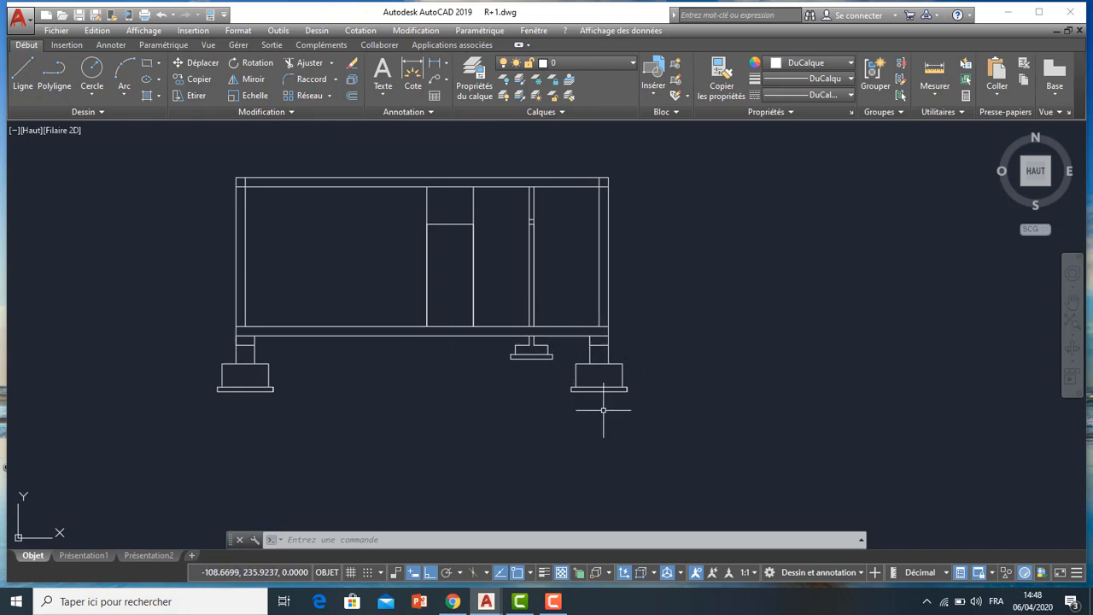
scroll(558, 406, down, 3)
scroll(453, 386, up, 3)
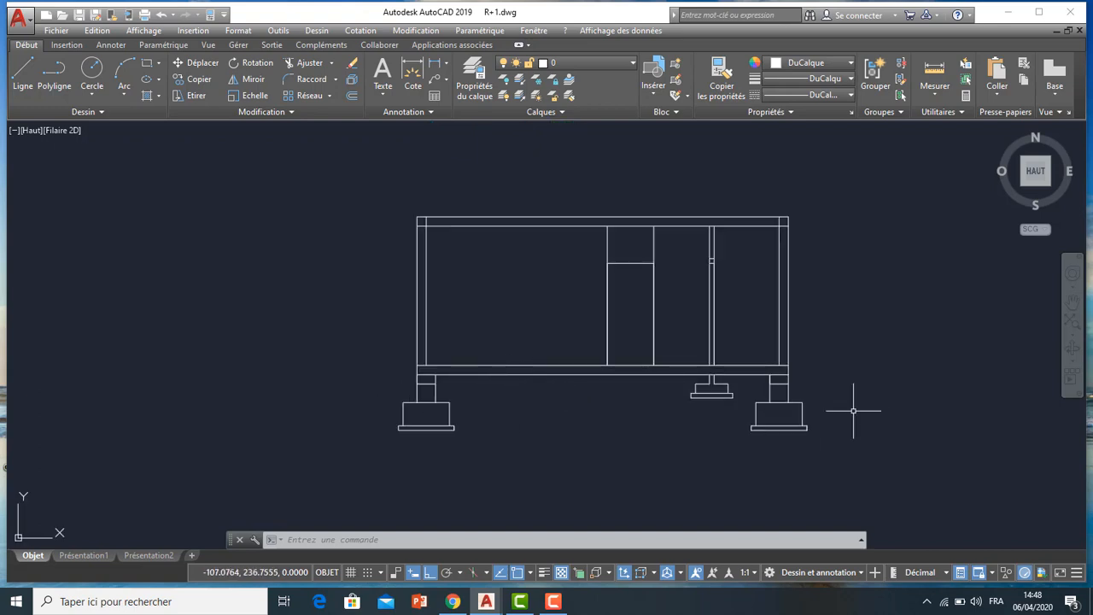
scroll(504, 380, down, 3)
scroll(448, 390, up, 5)
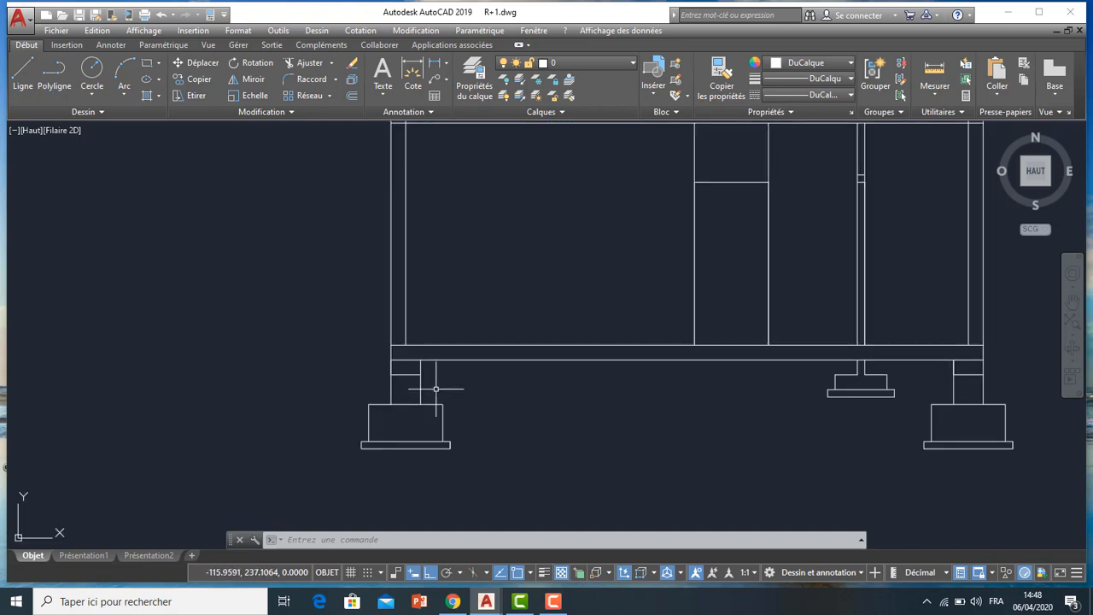
middle_drag(435, 388, 510, 383)
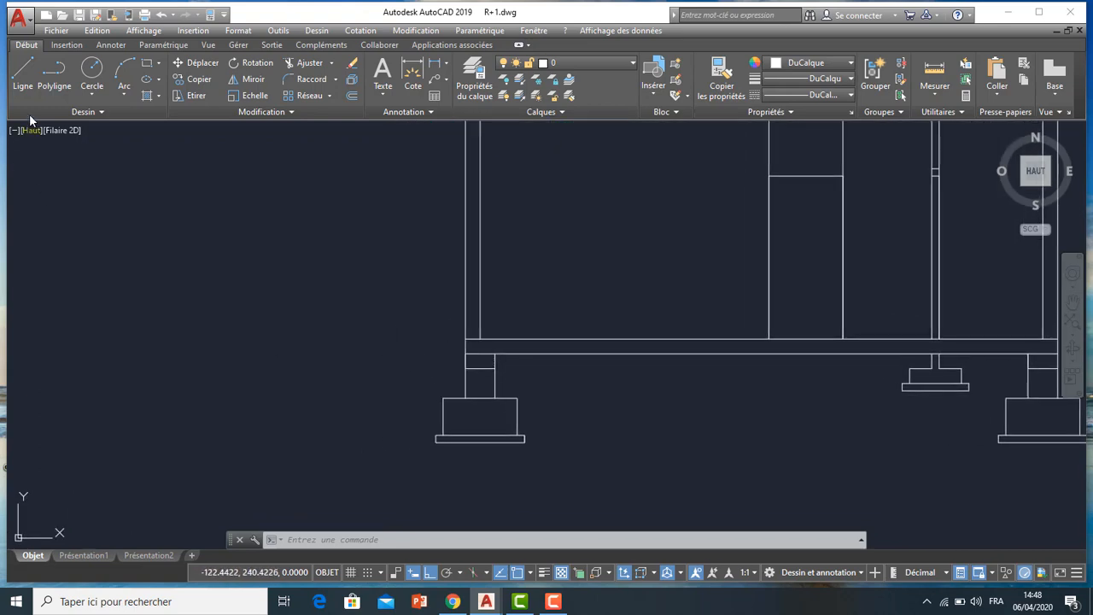
click(14, 89)
scroll(463, 367, down, 3)
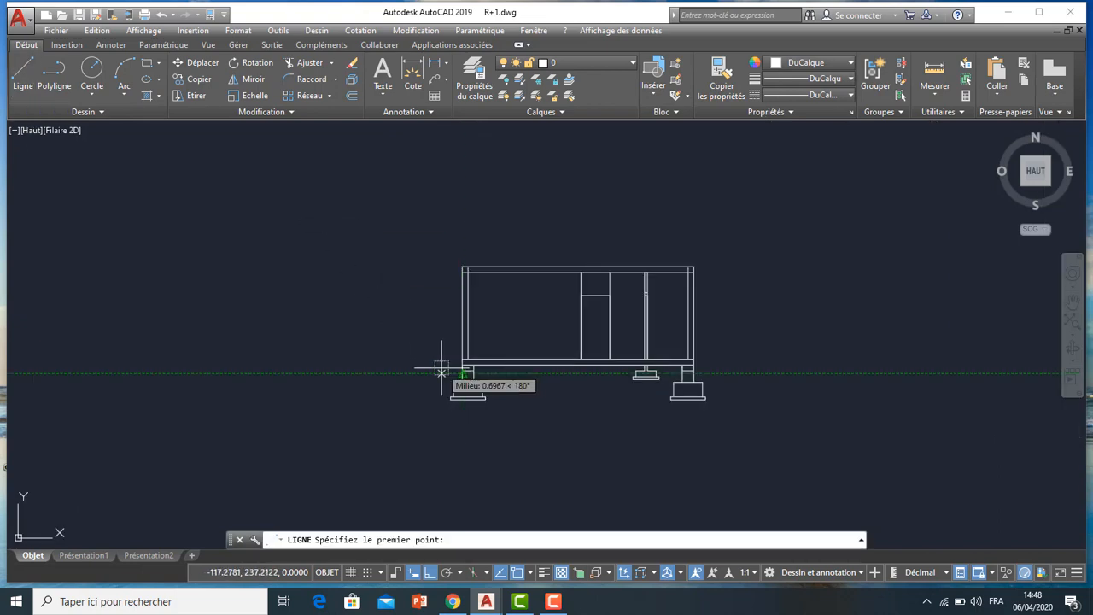
scroll(506, 356, up, 4)
click(519, 360)
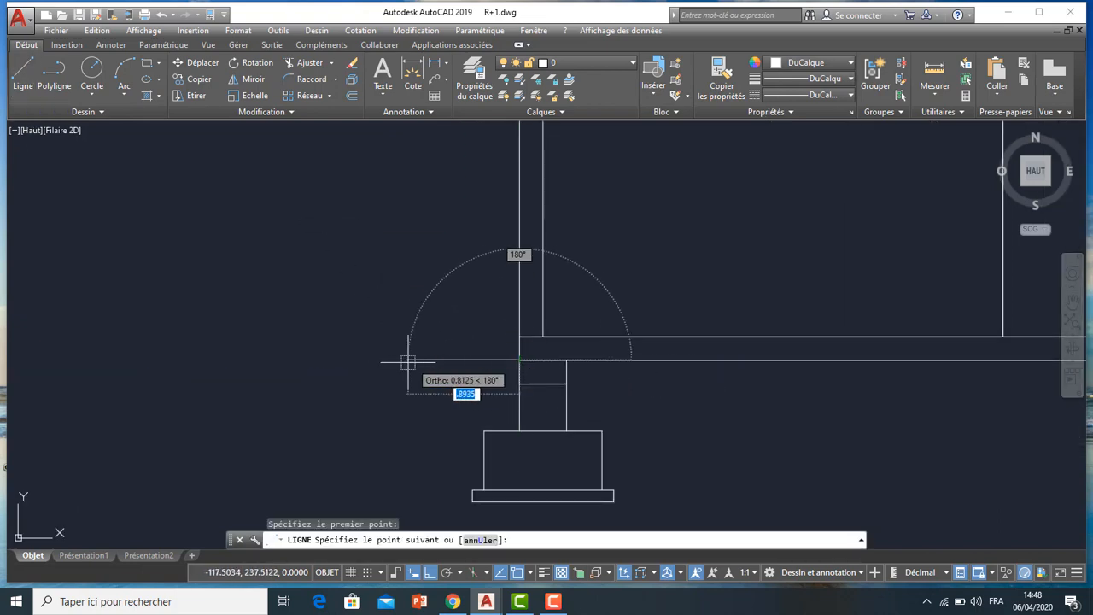
key(Escape)
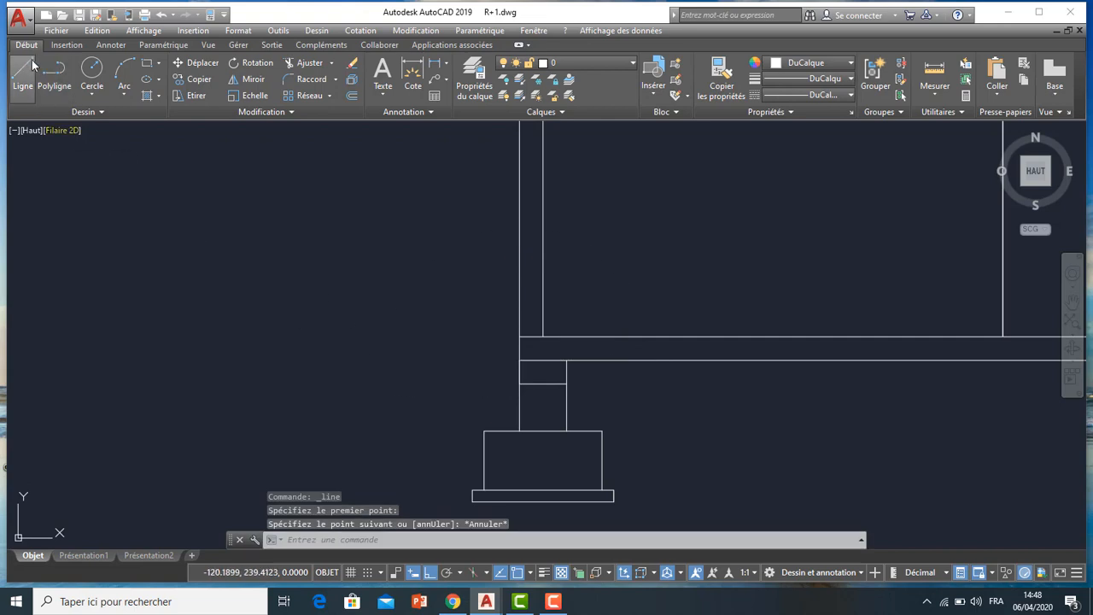
- Draw a line 0.15 down from the floor slab's upper left corner, continuing horizontally outward about 2.7 as the exterior ground line
click(26, 68)
click(520, 343)
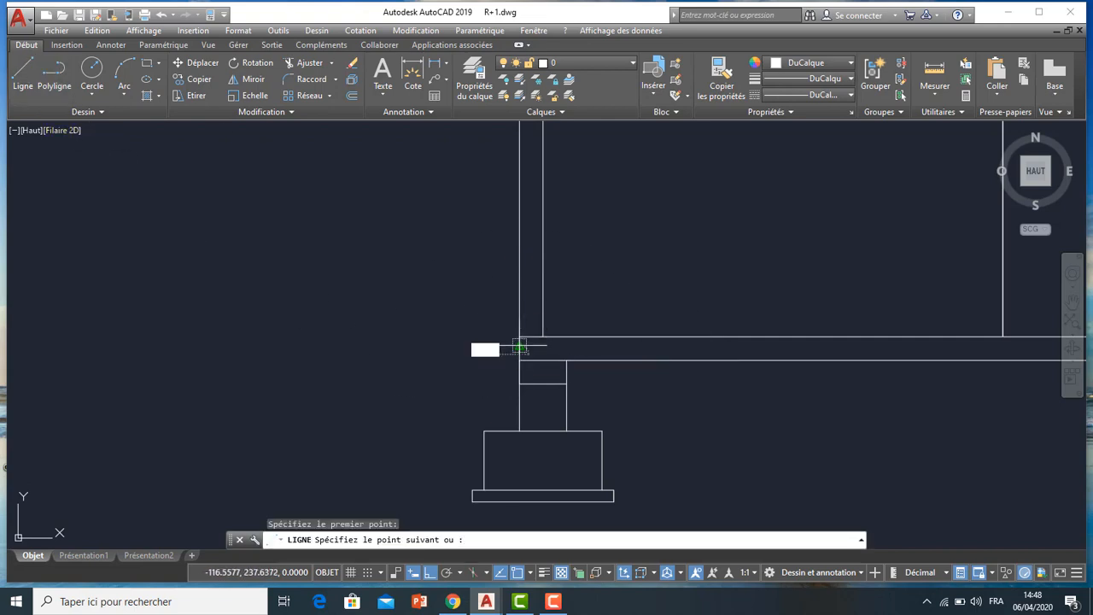
text(0.15)
key(Return)
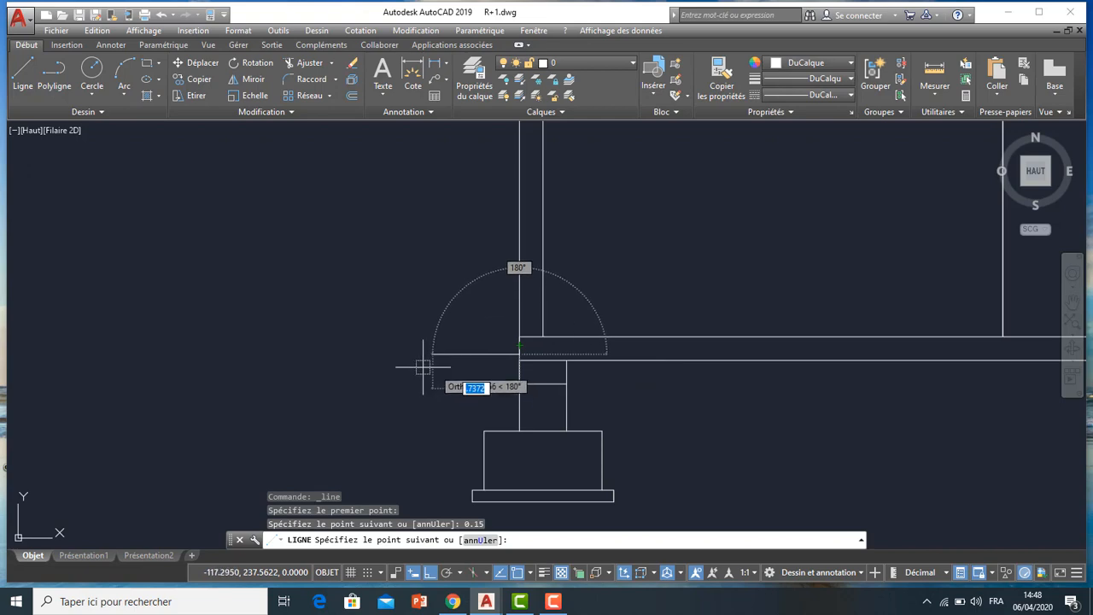
click(203, 355)
key(Escape)
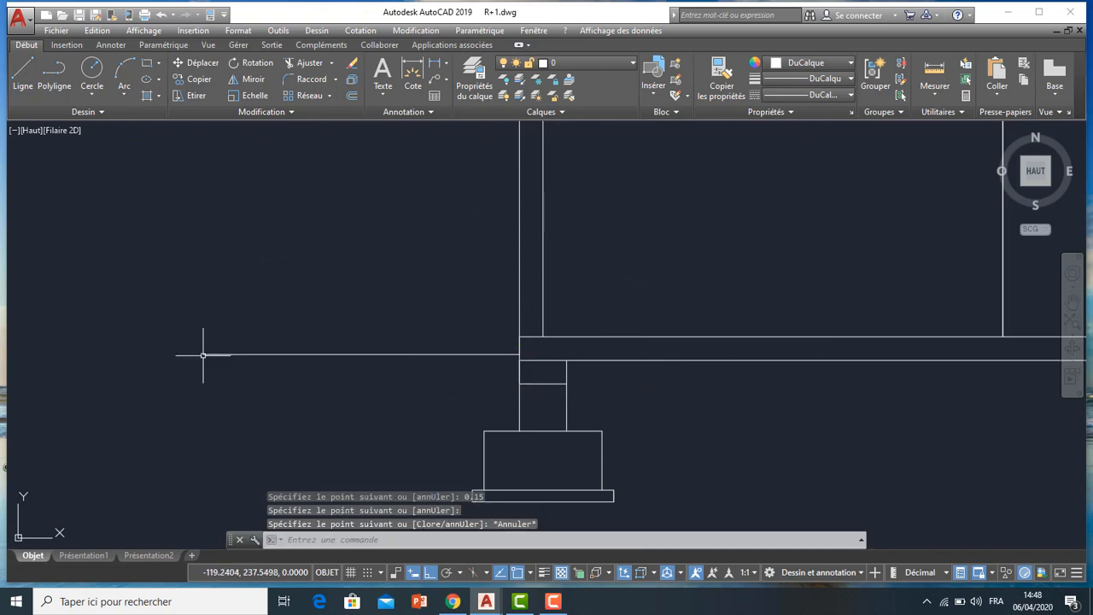
- Draw a small circle with a radius of about 0.1 just above the exterior ground line
scroll(203, 355, down, 5)
scroll(305, 382, up, 4)
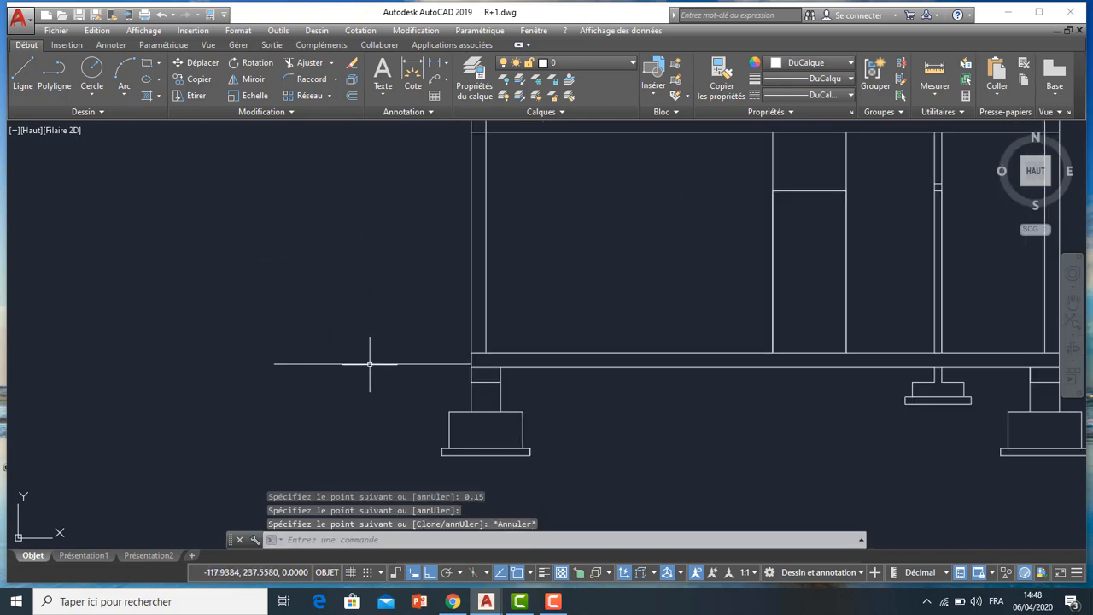
scroll(369, 364, down, 2)
scroll(366, 365, up, 5)
scroll(375, 333, down, 3)
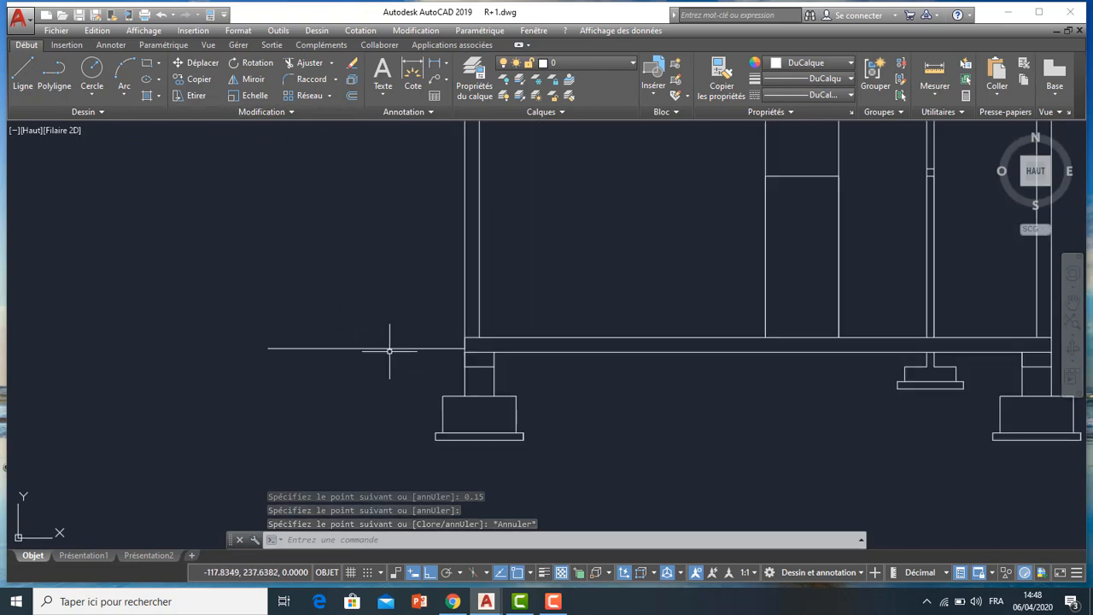
click(91, 68)
click(346, 335)
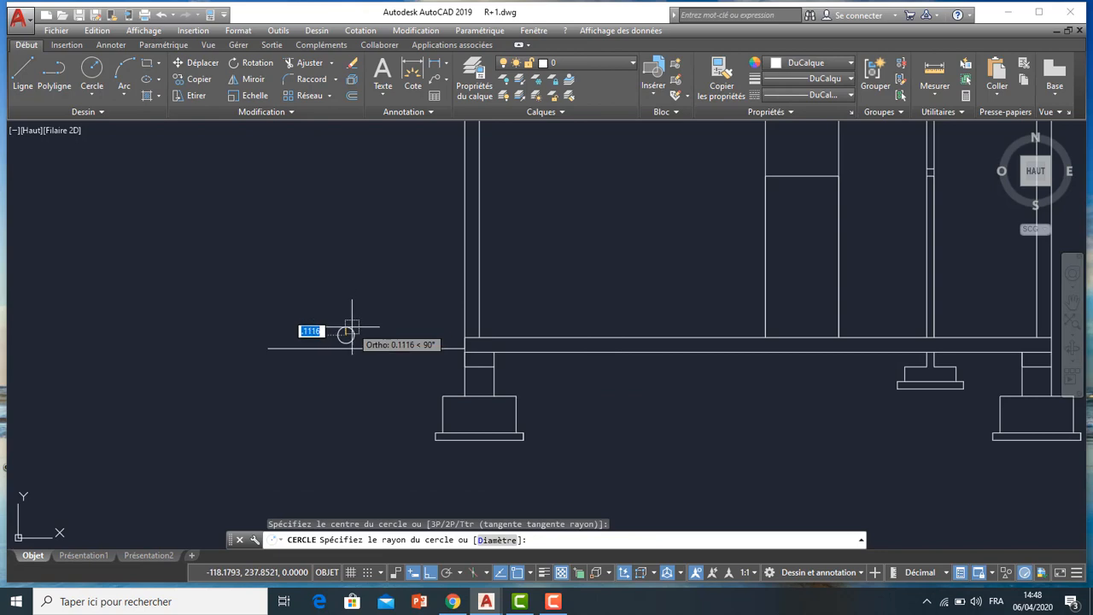
scroll(358, 323, up, 4)
click(356, 324)
scroll(337, 350, up, 2)
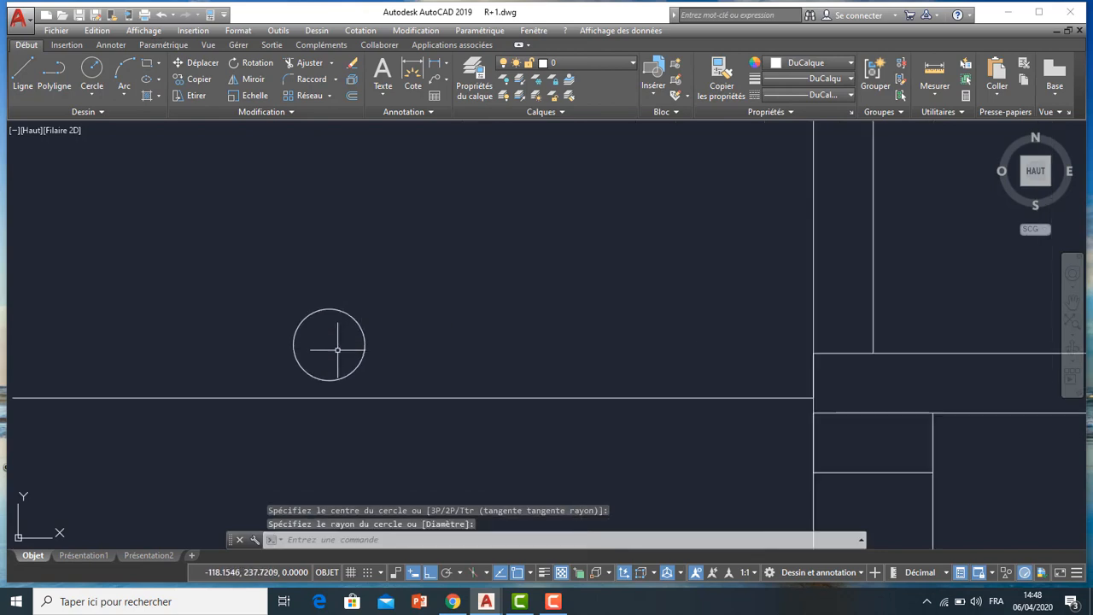
- Examine the whole section from the exterior ground line to the foundations and roof slab
scroll(334, 350, down, 6)
scroll(546, 377, down, 2)
mouse_move(551, 380)
middle_down()
mouse_move(508, 386)
mouse_move(218, 336)
middle_up()
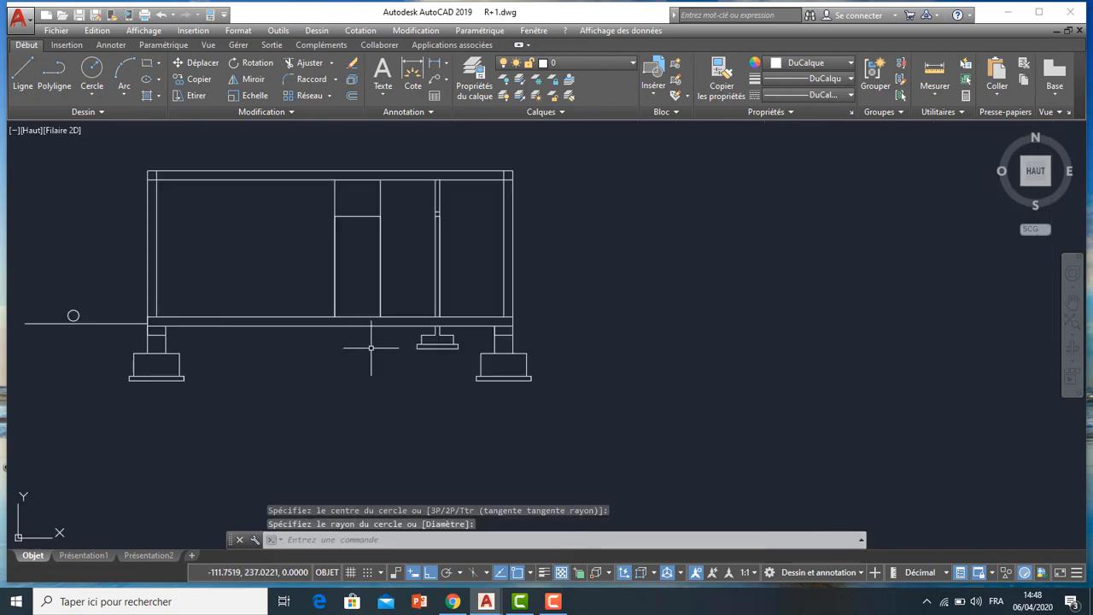
scroll(370, 348, down, 2)
middle_drag(373, 347, 583, 346)
scroll(565, 295, up, 2)
middle_drag(548, 304, 541, 310)
middle_drag(622, 306, 581, 336)
middle_drag(646, 265, 621, 292)
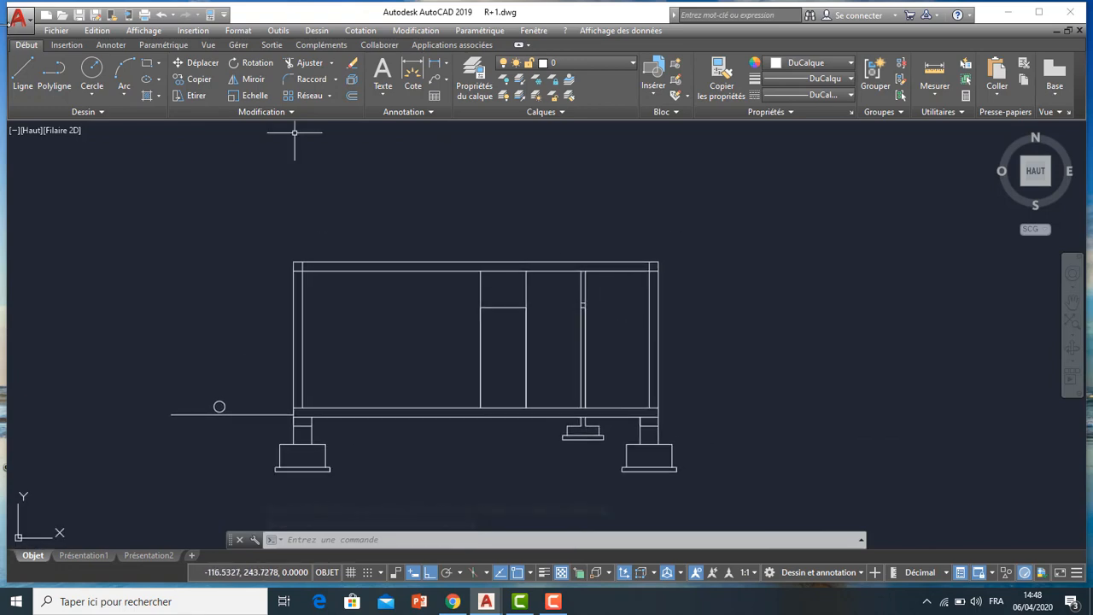
- Draw a parapet polyline from the roof slab's upper left corner, 0.40 high and 0.20 wide, back down to the slab
click(47, 80)
scroll(295, 264, up, 4)
click(292, 263)
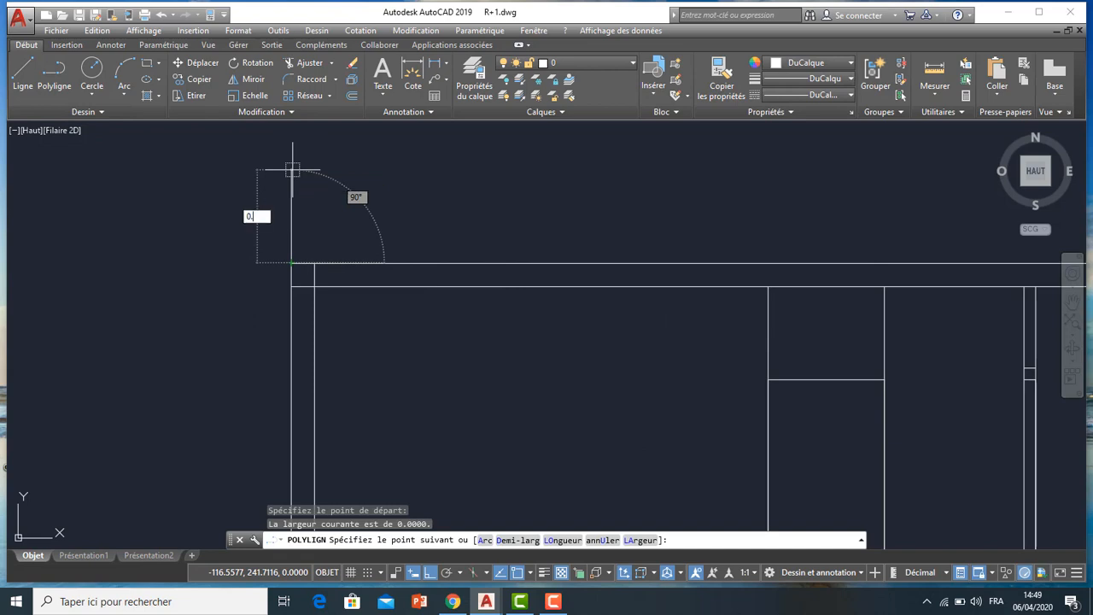
key(Return)
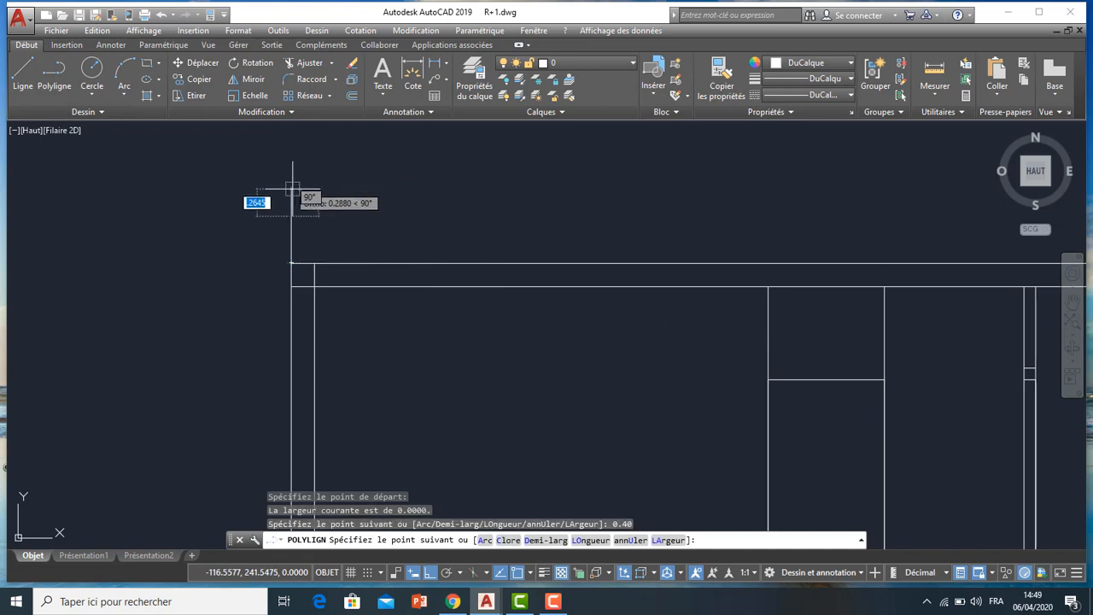
text(0.20)
key(Return)
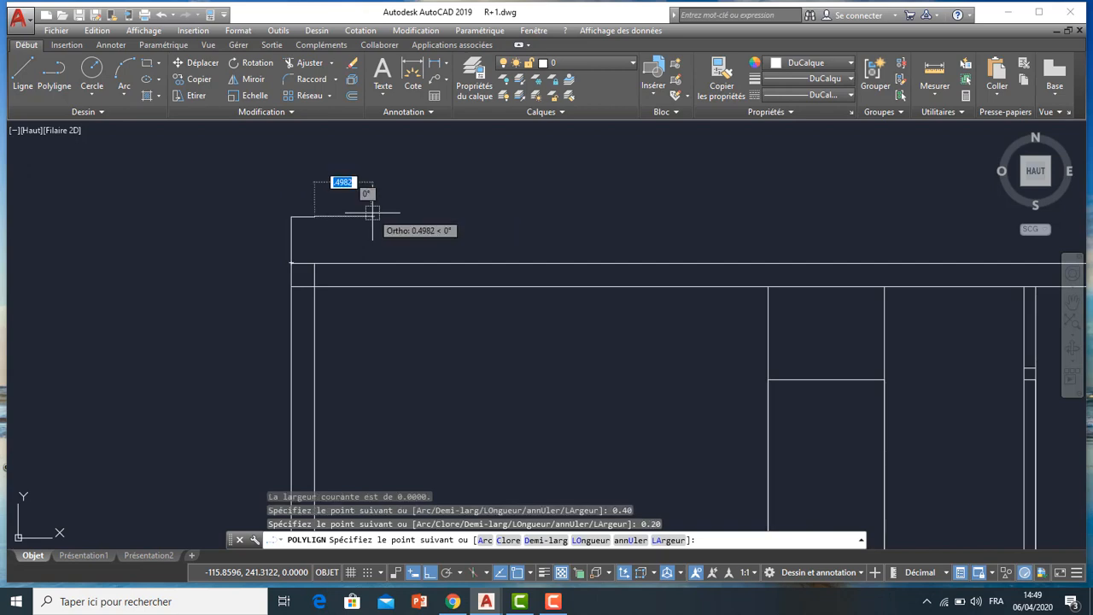
key(Escape)
- Copy the left parapet by its lower right corner to the roof slab's upper right corner
click(321, 190)
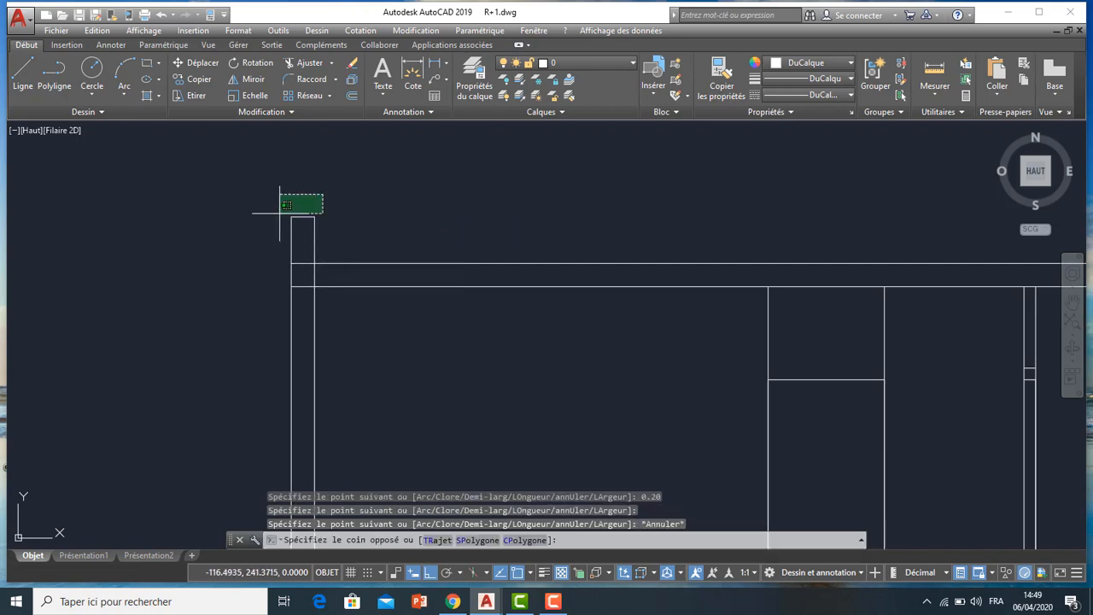
click(253, 226)
text(co)
key(Return)
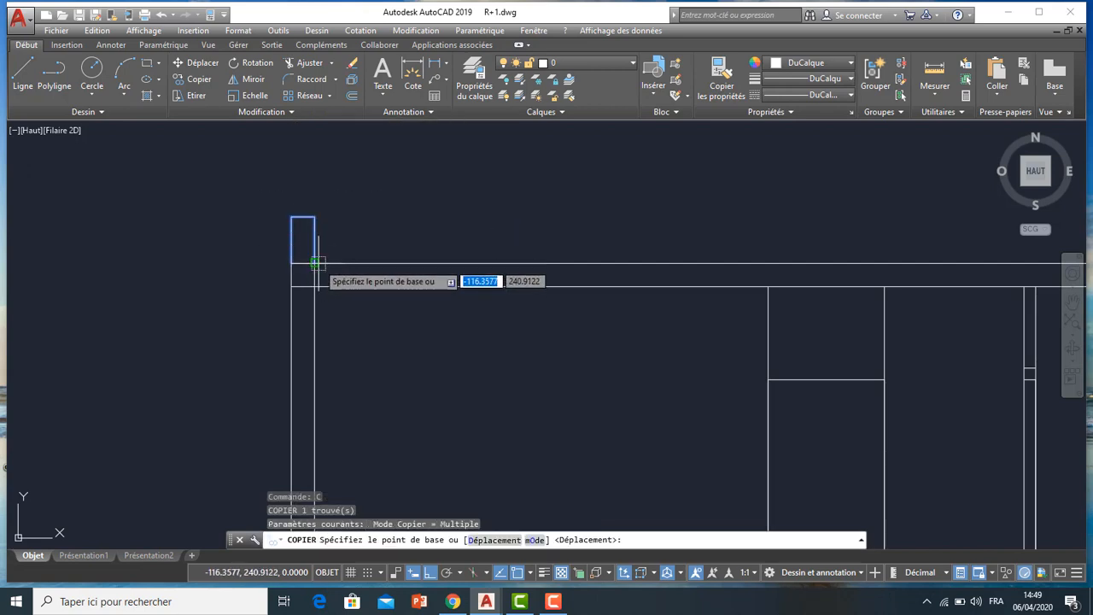
click(314, 263)
scroll(208, 292, down, 10)
scroll(371, 289, up, 6)
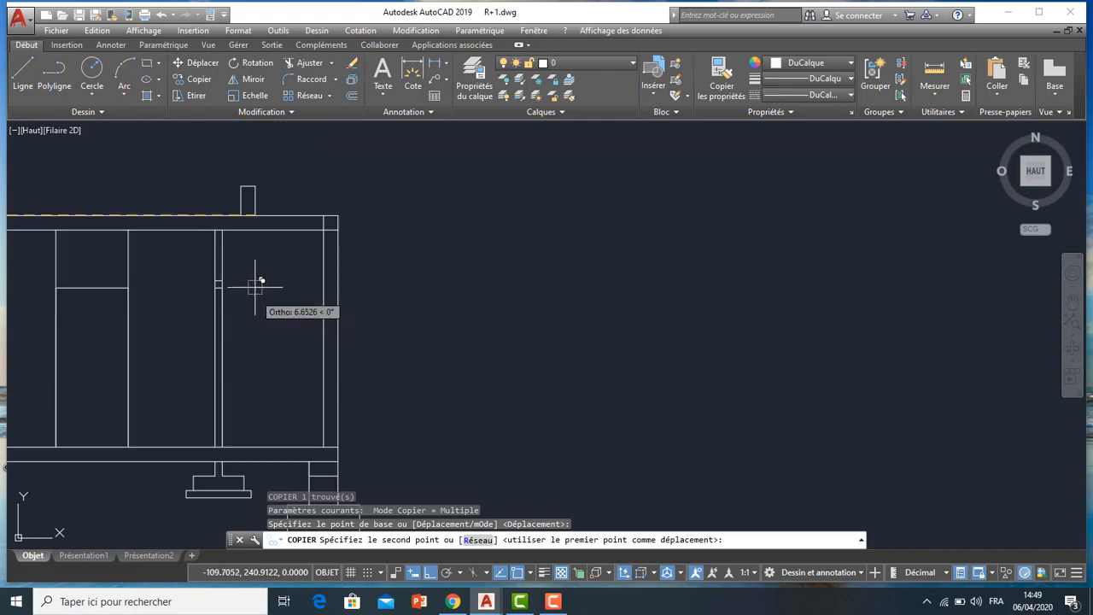
click(339, 214)
key(Escape)
- Draw a line 0.20 down from the roof slab's lower left corner, then across the left wall's thickness to outline a beam
scroll(375, 256, down, 5)
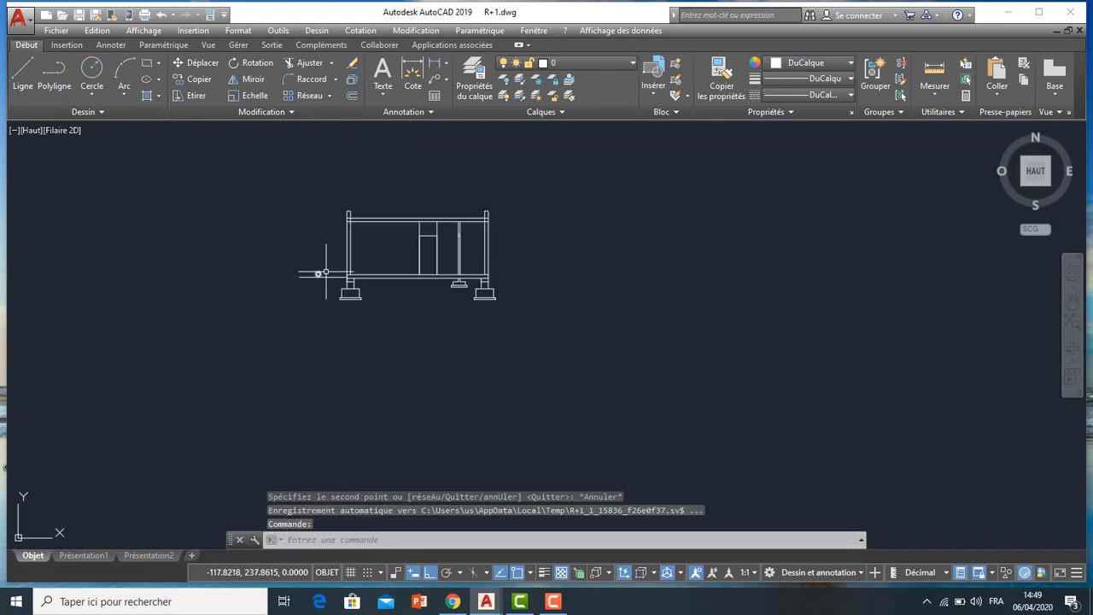
scroll(312, 273, up, 4)
middle_drag(390, 231, 437, 249)
scroll(357, 269, up, 6)
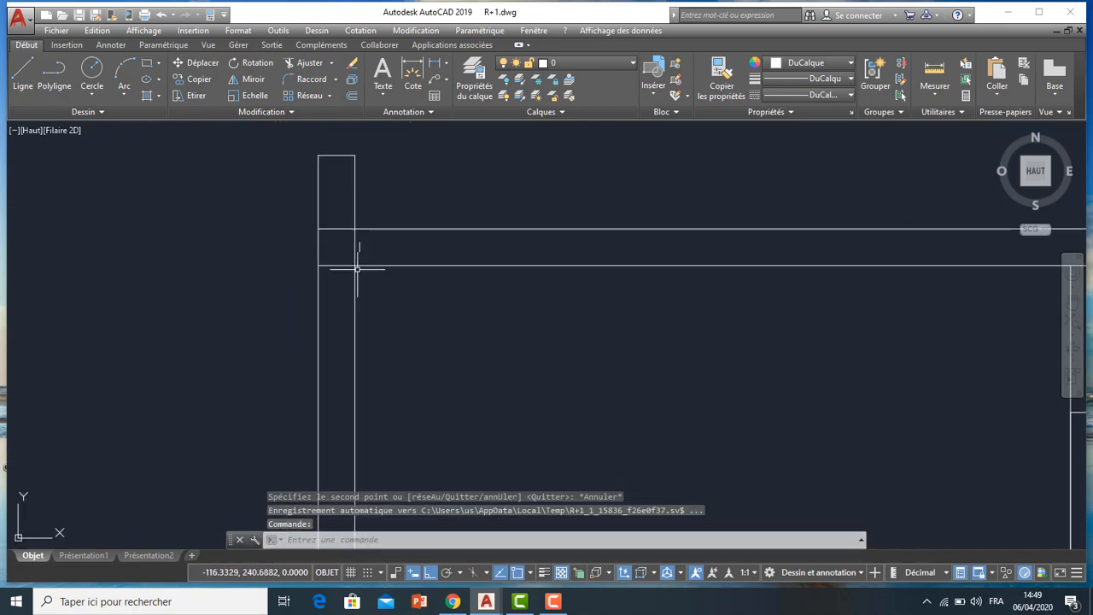
click(21, 75)
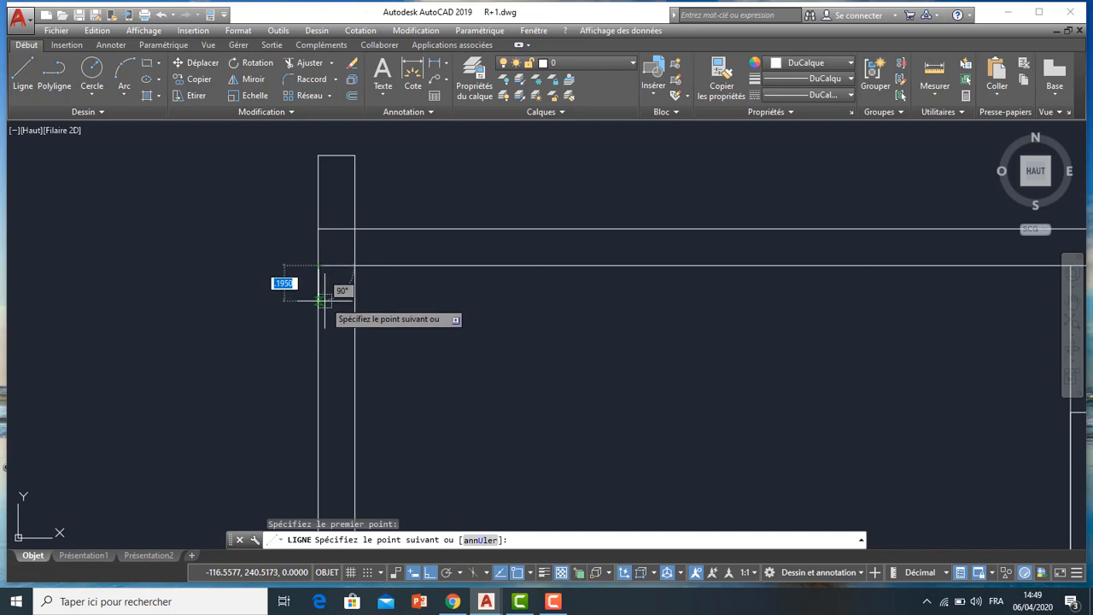
text(0.2)
key(Return)
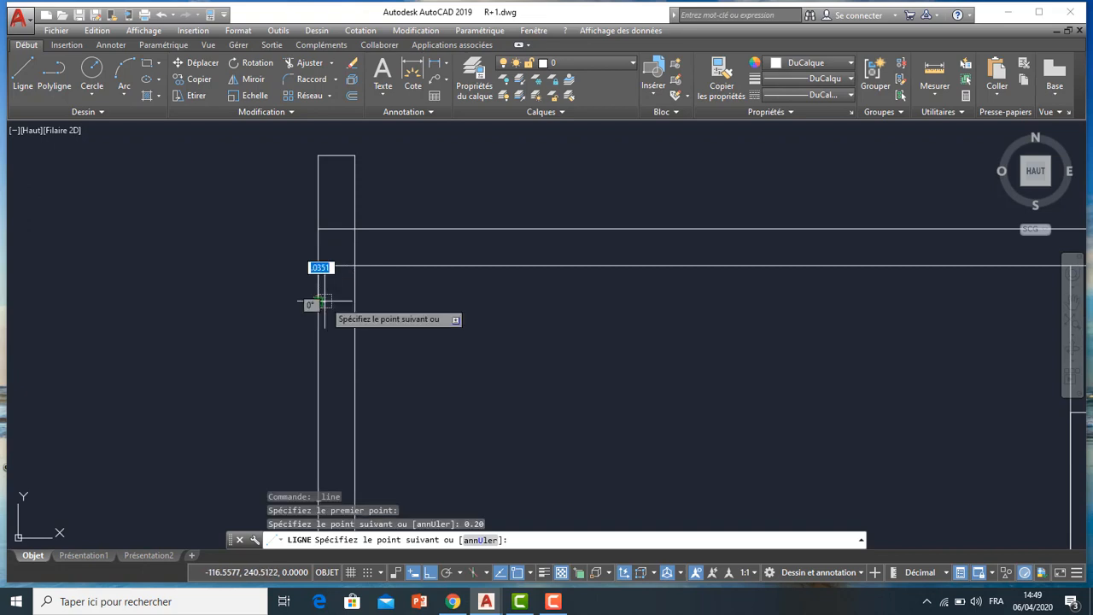
click(326, 301)
key(Escape)
- Copy the left beam's two lines from the slab's lower left corner to the matching position under the slab at the right wall
click(351, 296)
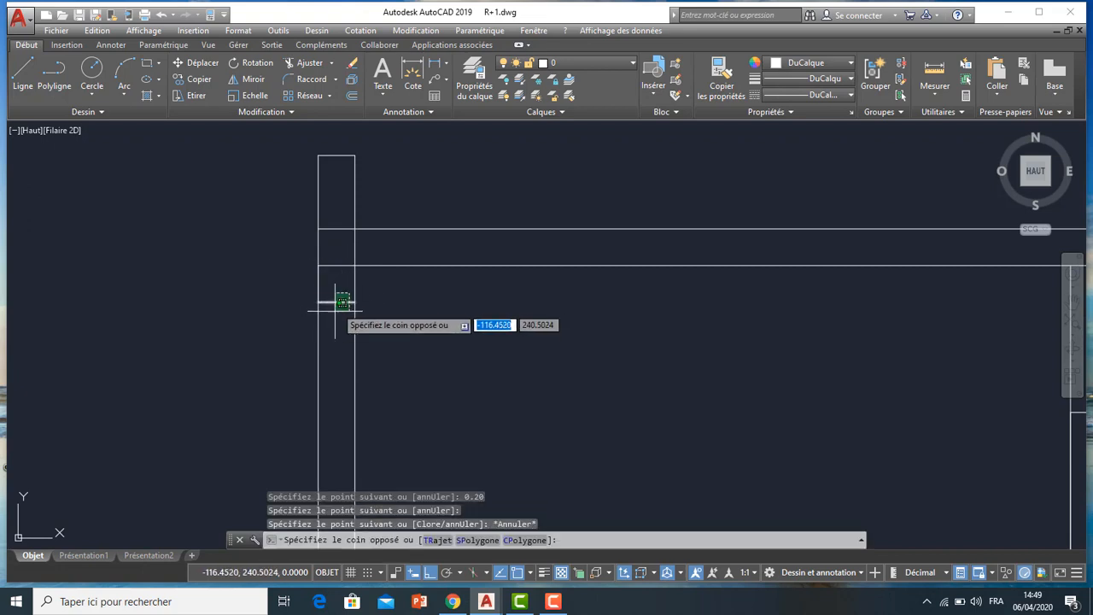
click(334, 309)
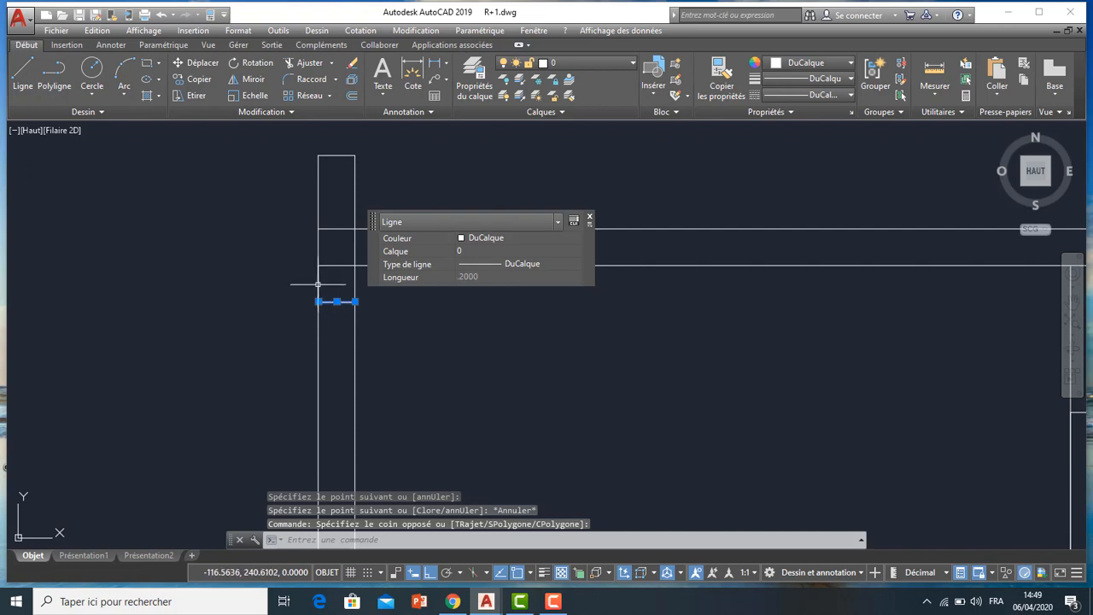
click(317, 283)
text(co)
key(Return)
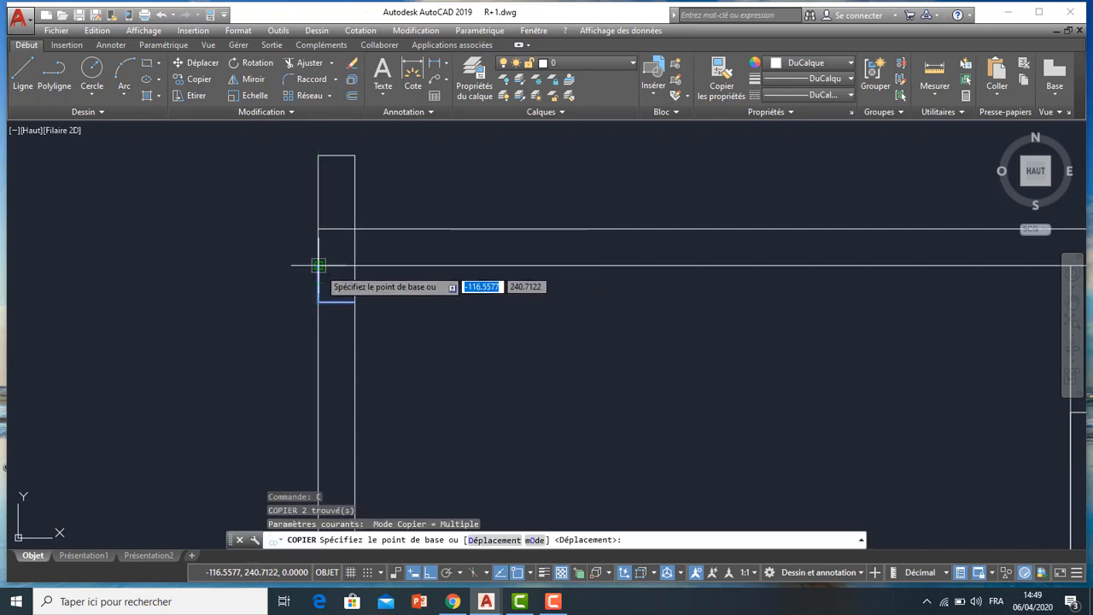
click(318, 266)
scroll(275, 287, down, 8)
scroll(569, 282, up, 4)
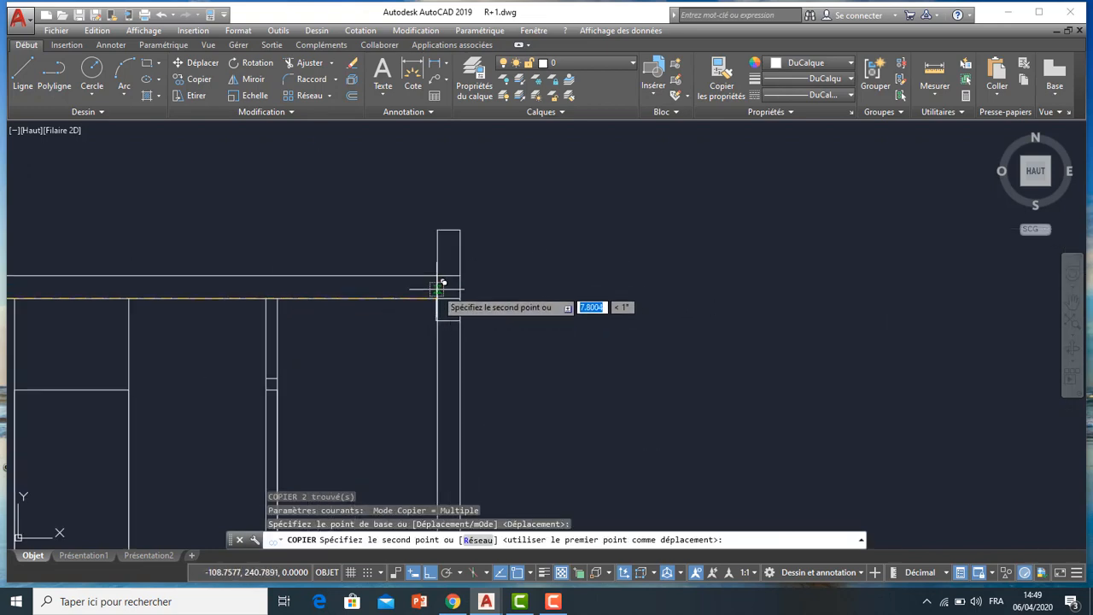
click(449, 298)
key(Escape)
scroll(190, 383, down, 5)
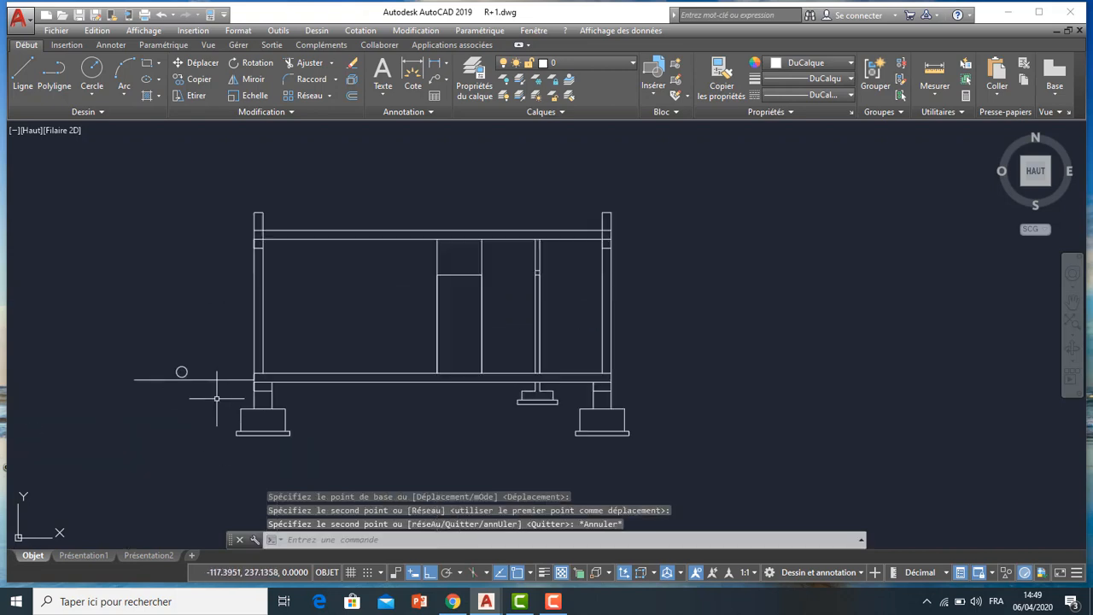
scroll(328, 350, up, 6)
scroll(368, 362, down, 5)
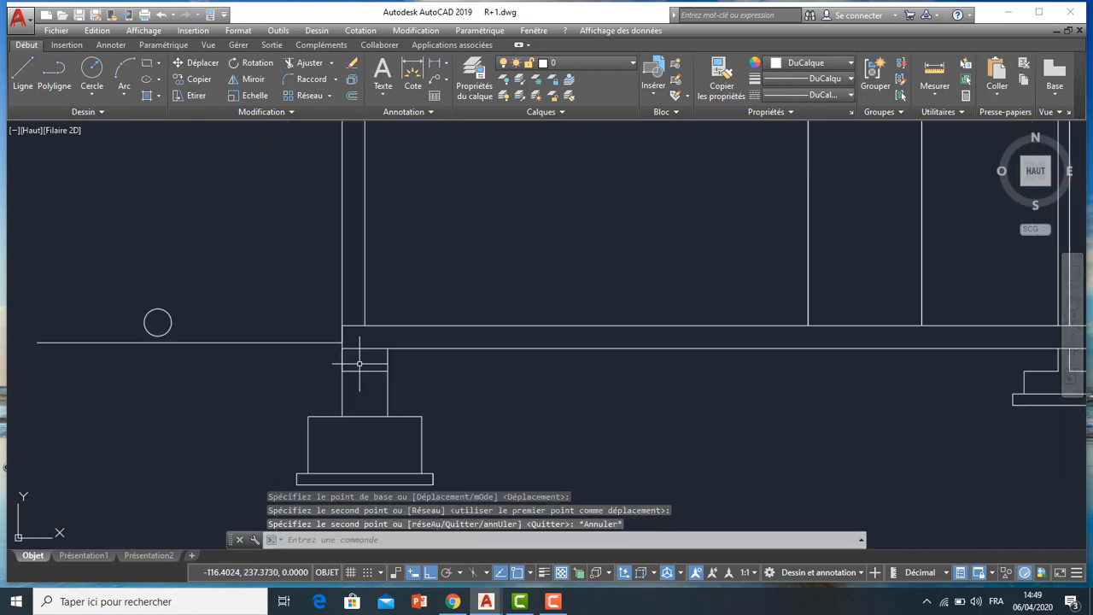
- Hatch the left foundation wall above its footing with the ANGLE pattern and set the hatch scale to 0.001
scroll(362, 227, up, 2)
scroll(393, 286, down, 2)
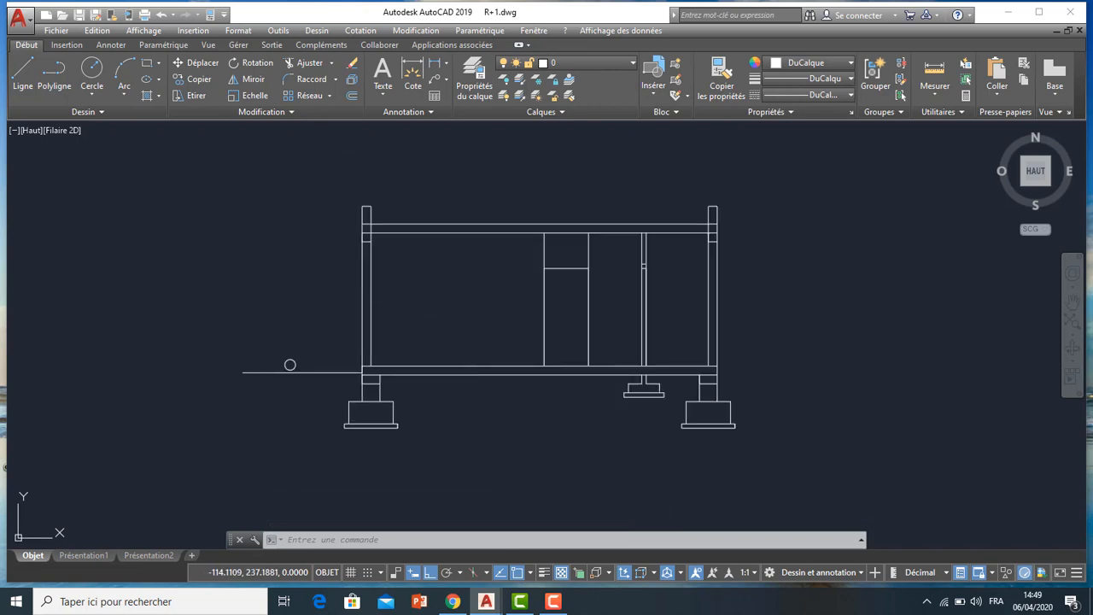
text(h)
key(Return)
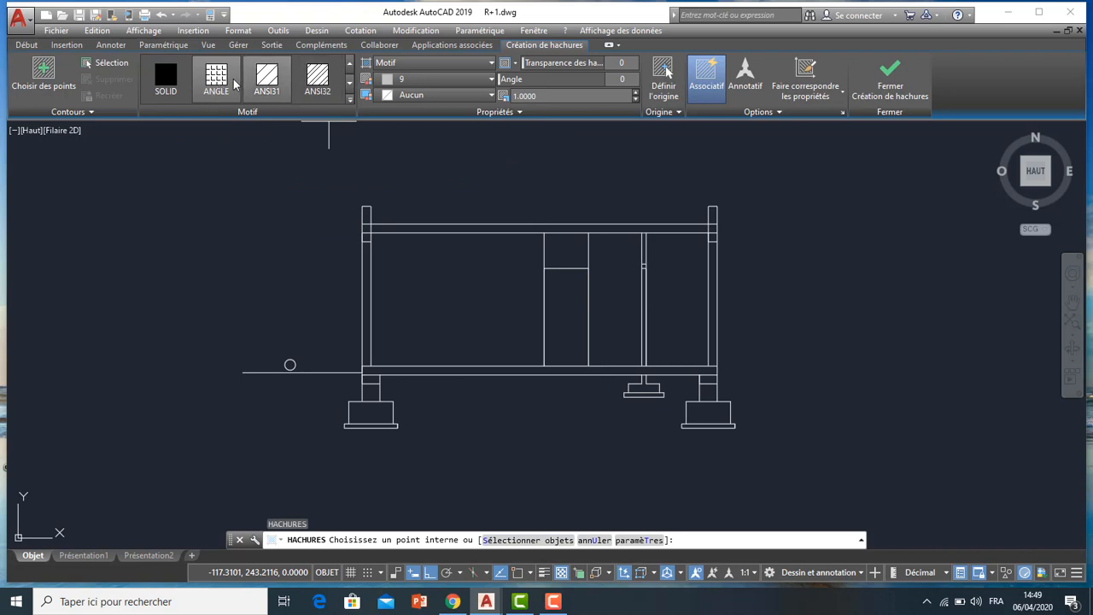
scroll(367, 405, up, 3)
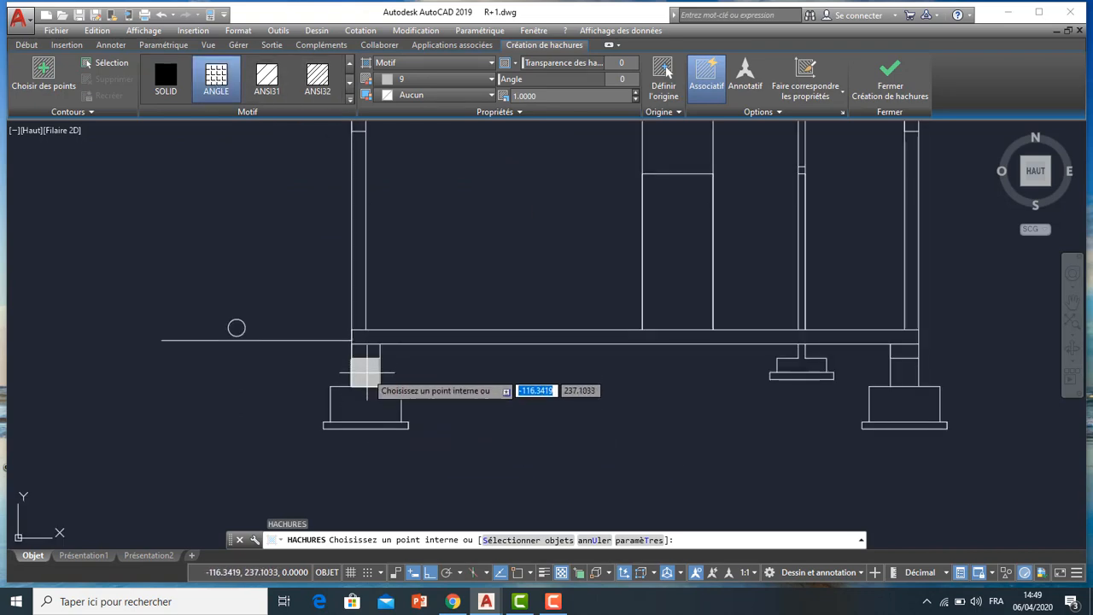
click(365, 373)
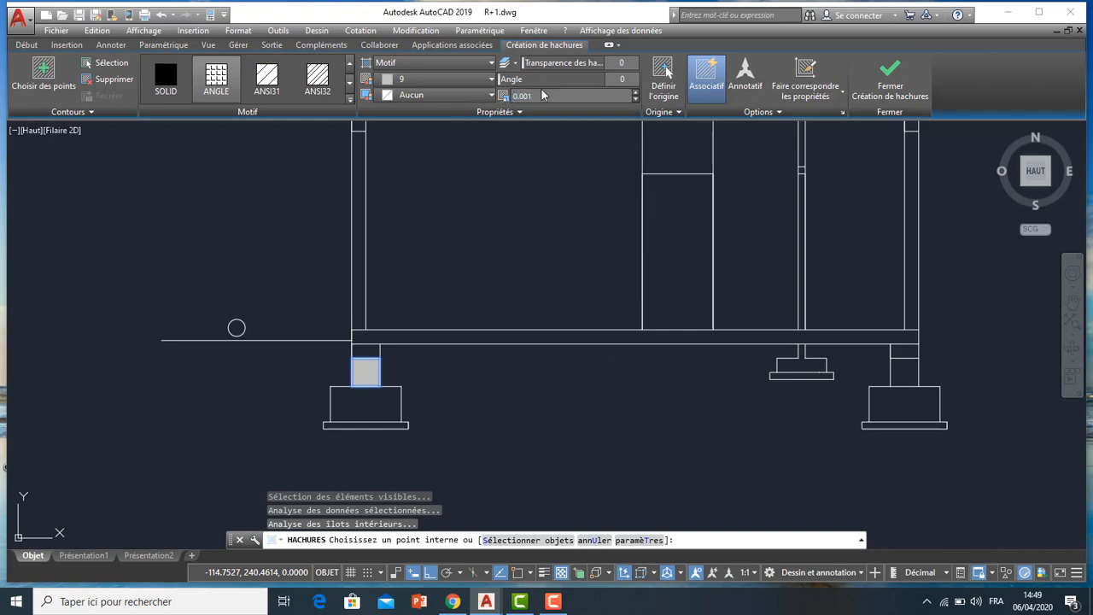
click(637, 75)
- Try to switch the left foundation wall's hatch to the AR-BRSTD pattern
click(350, 84)
click(353, 89)
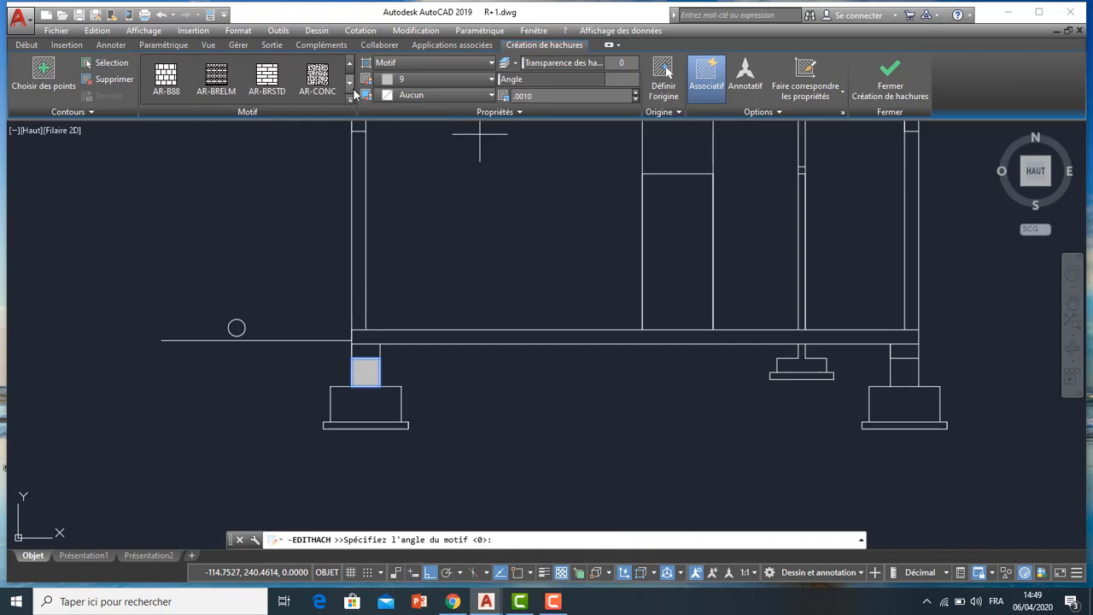
click(267, 77)
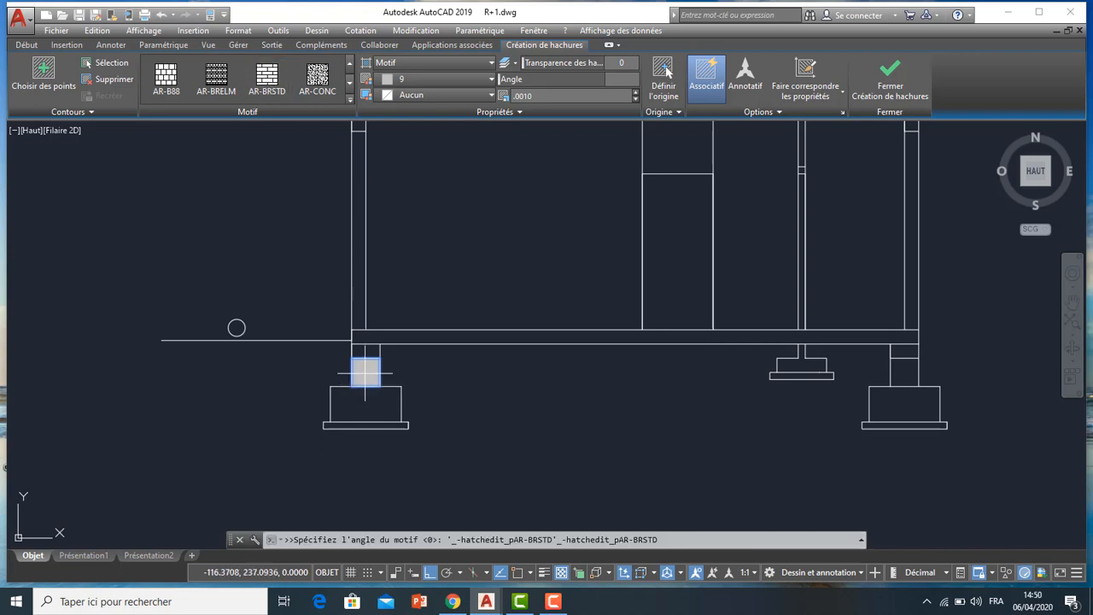
key(Escape)
key(Escape)
key(Escape)
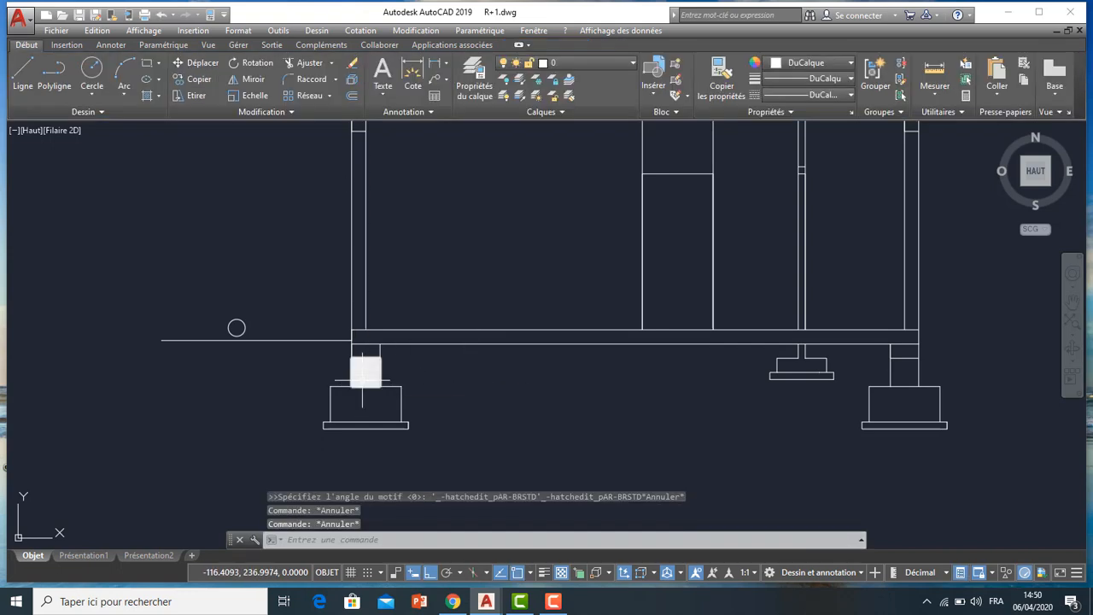
- Erase the left foundation wall's hatch and rehatch both outer foundation walls with the AR-BRSTD brick pattern
click(376, 368)
key(Delete)
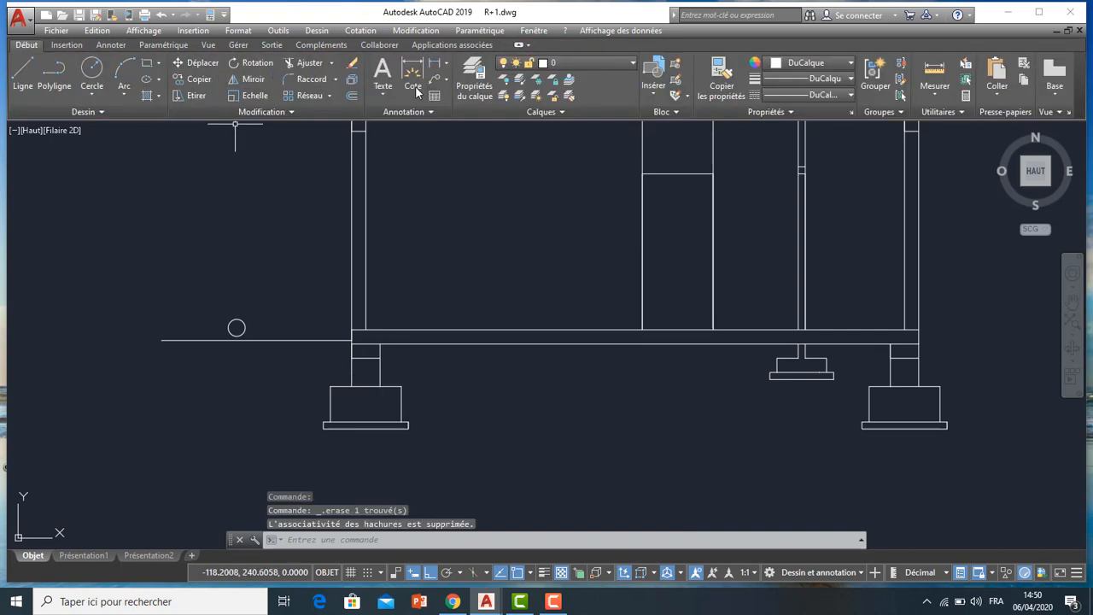
text(h)
key(Return)
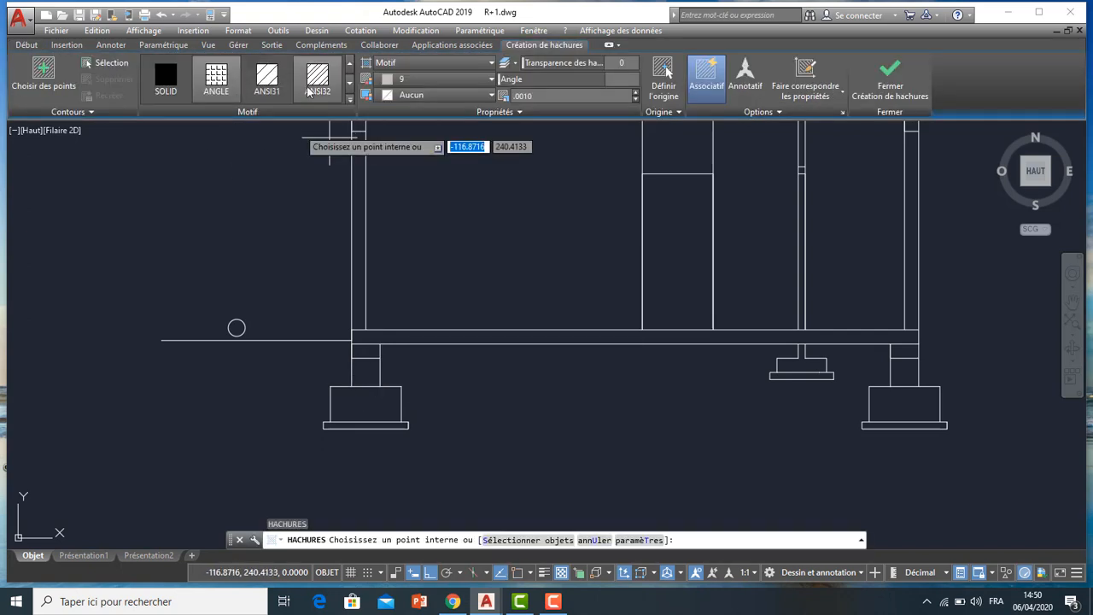
click(349, 80)
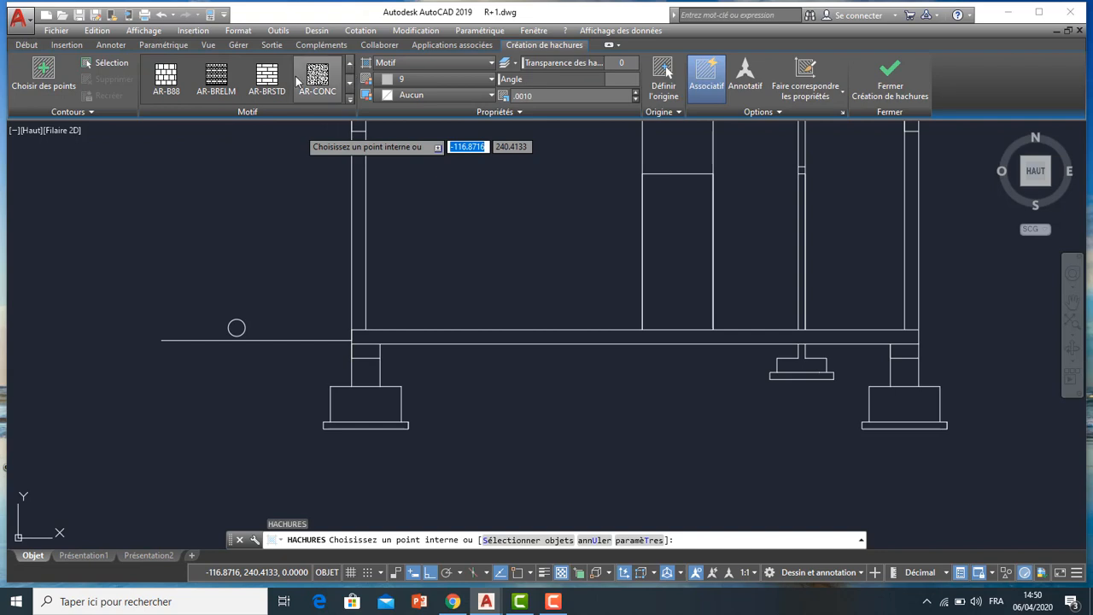
click(267, 75)
click(365, 352)
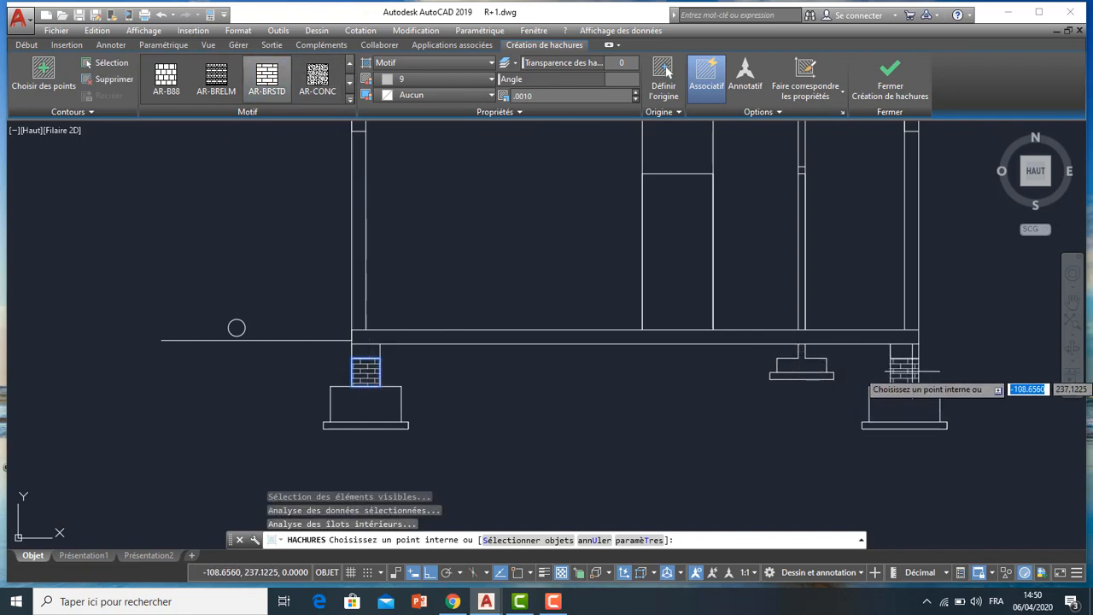
key(Return)
- Hatch the left outer footing block, above its thin base layer, with the MUDST pattern
scroll(595, 384, down, 5)
scroll(573, 384, up, 7)
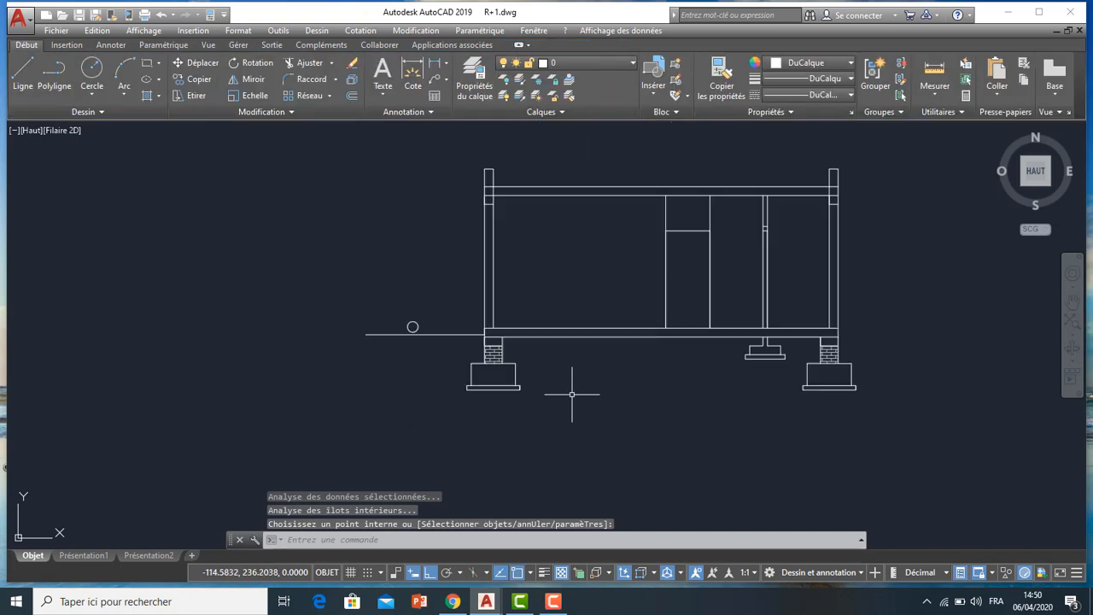
scroll(458, 329, up, 1)
scroll(481, 334, down, 1)
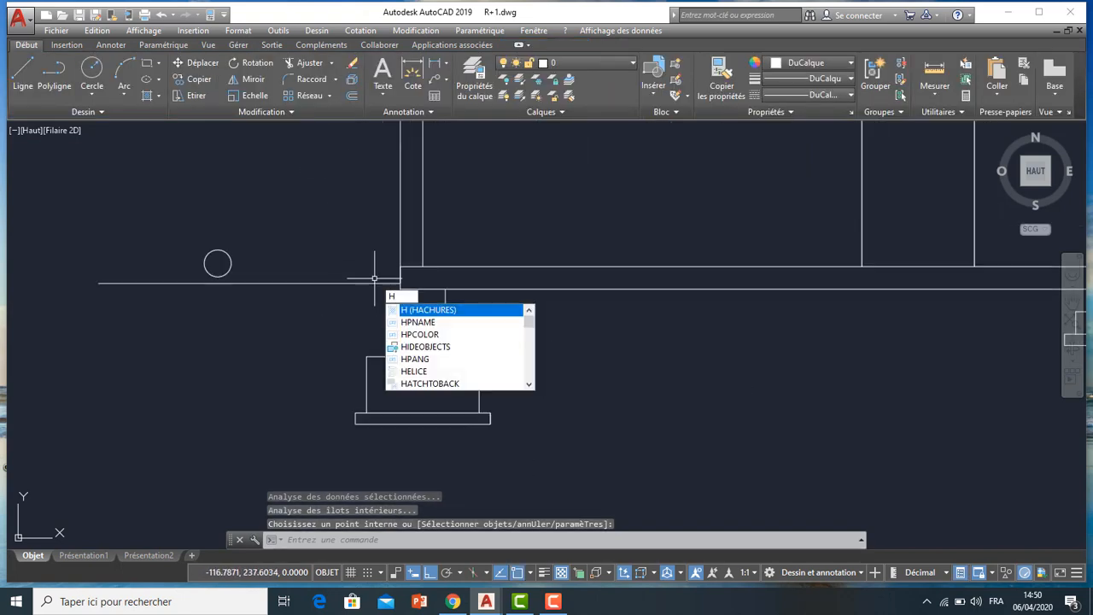
key(Return)
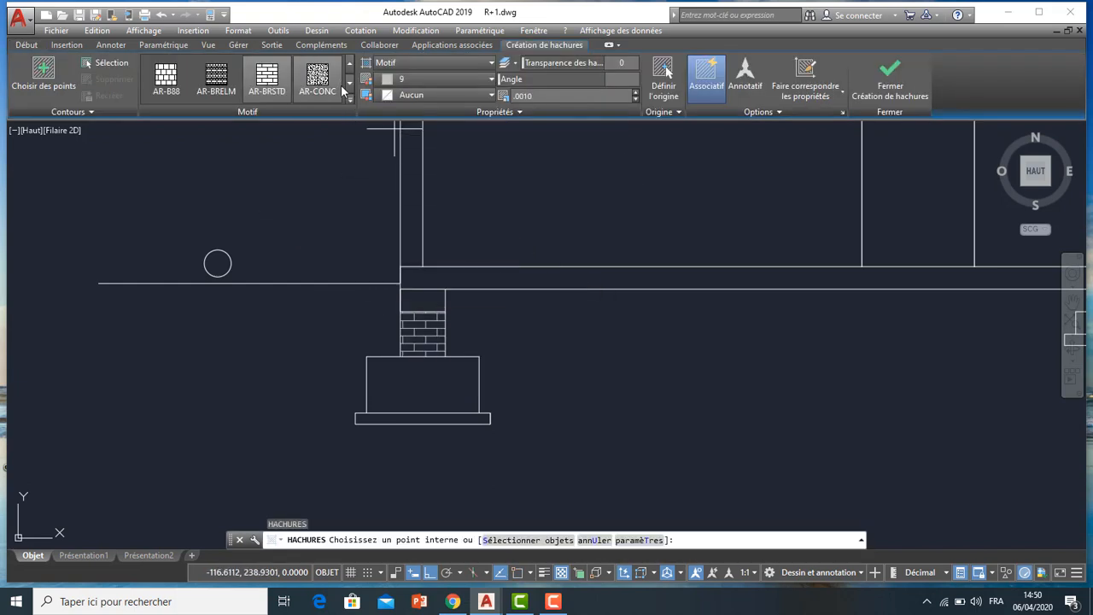
click(350, 83)
click(350, 84)
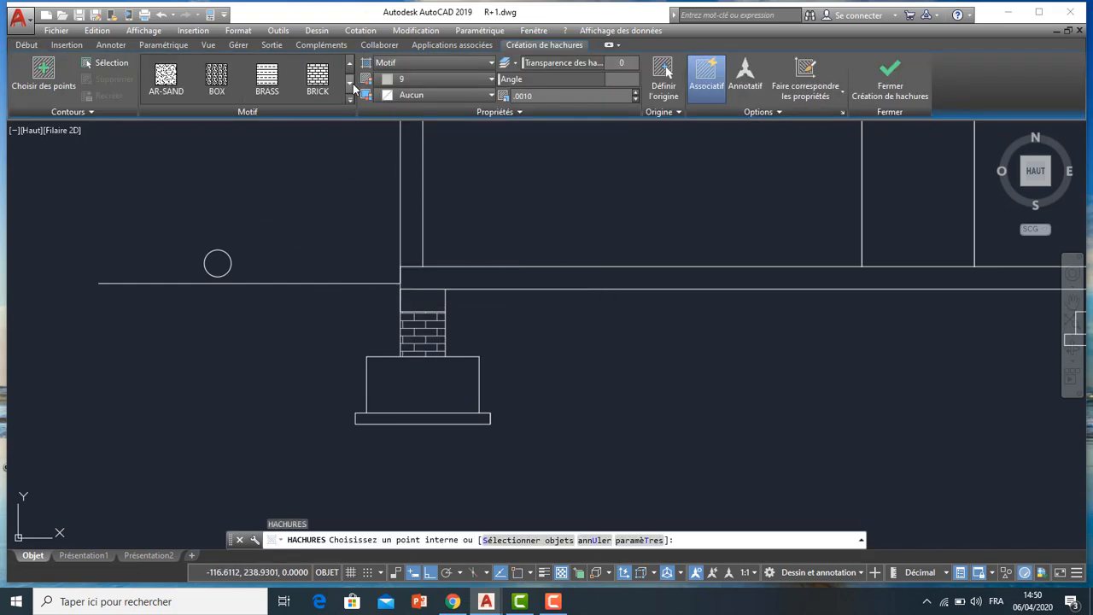
click(351, 84)
click(351, 85)
click(351, 84)
click(351, 84)
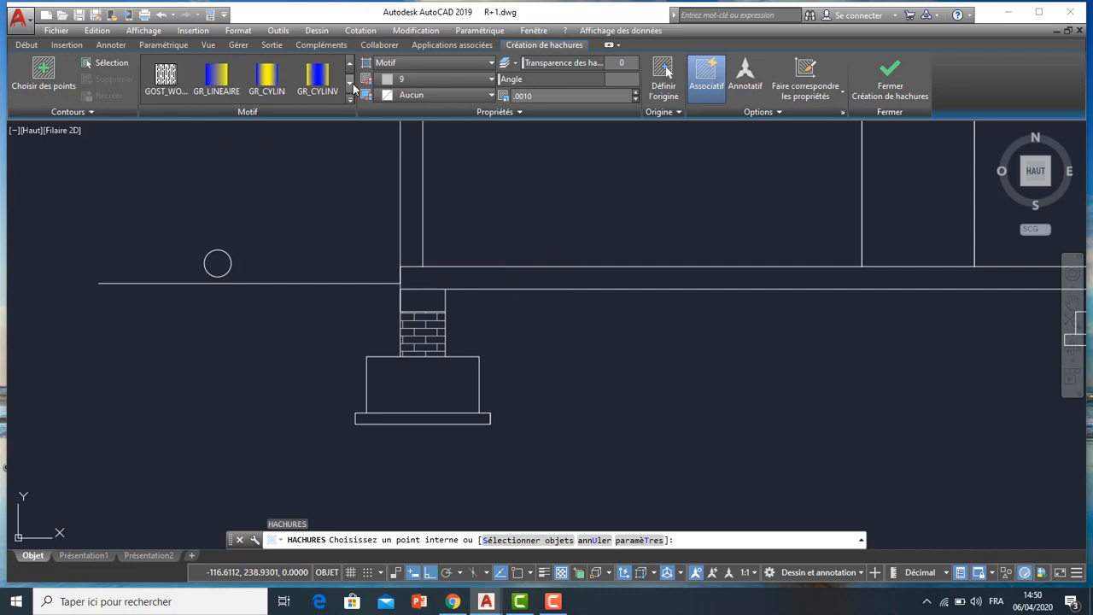
click(351, 85)
click(350, 84)
click(350, 84)
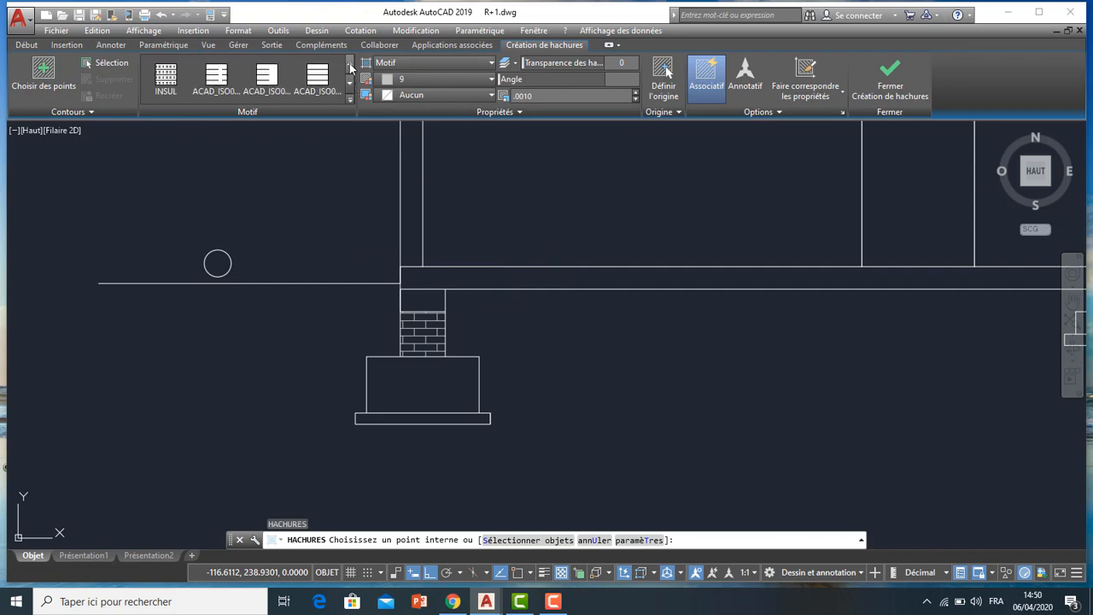
click(350, 85)
click(350, 86)
click(350, 86)
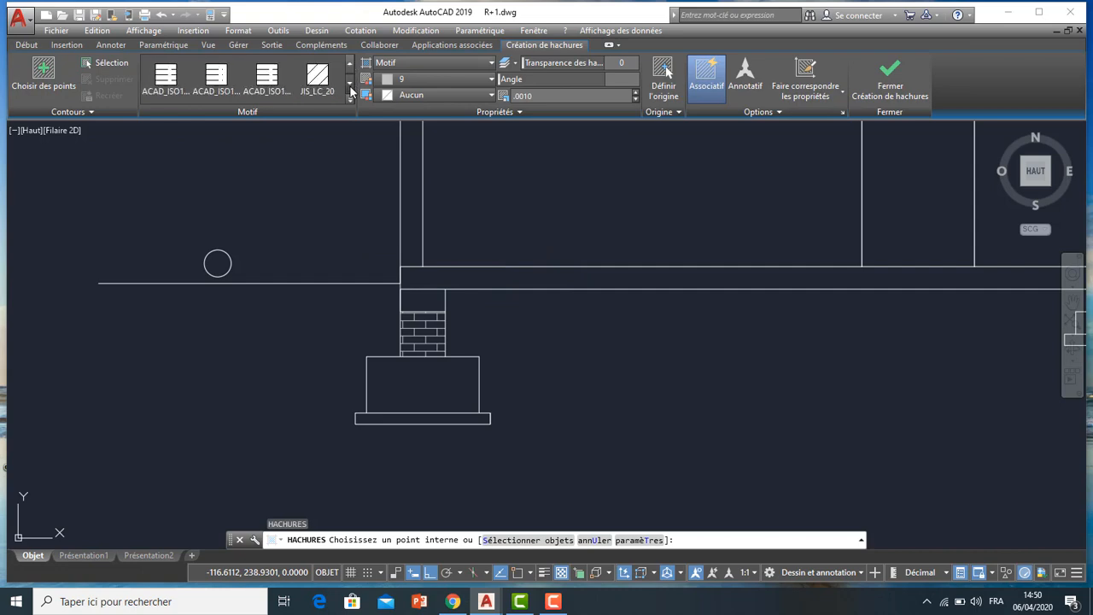
click(350, 86)
click(350, 87)
click(350, 86)
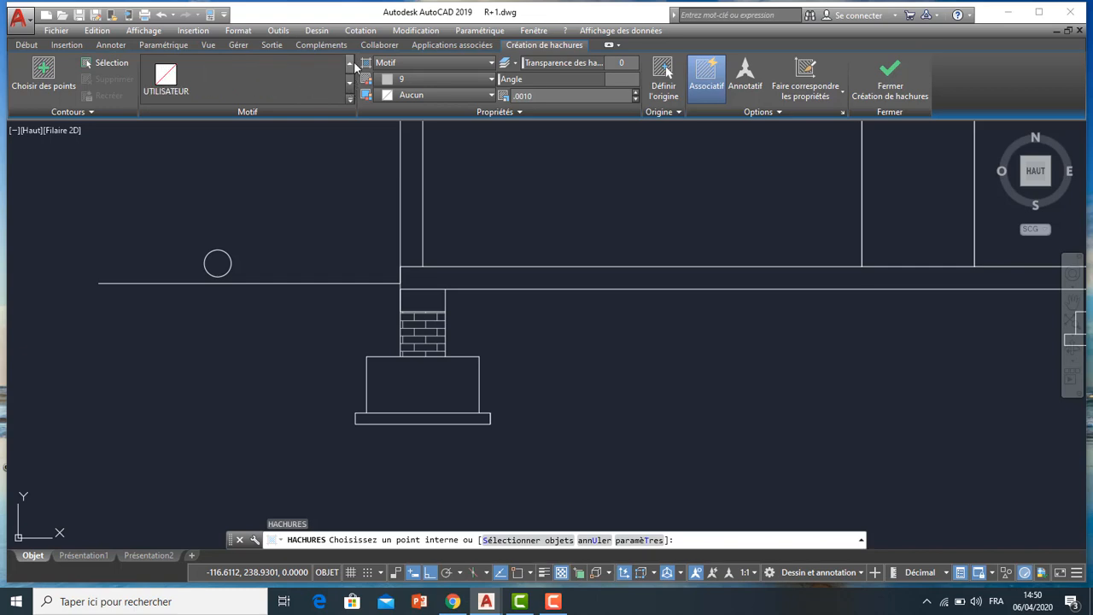
click(352, 65)
click(351, 65)
click(352, 66)
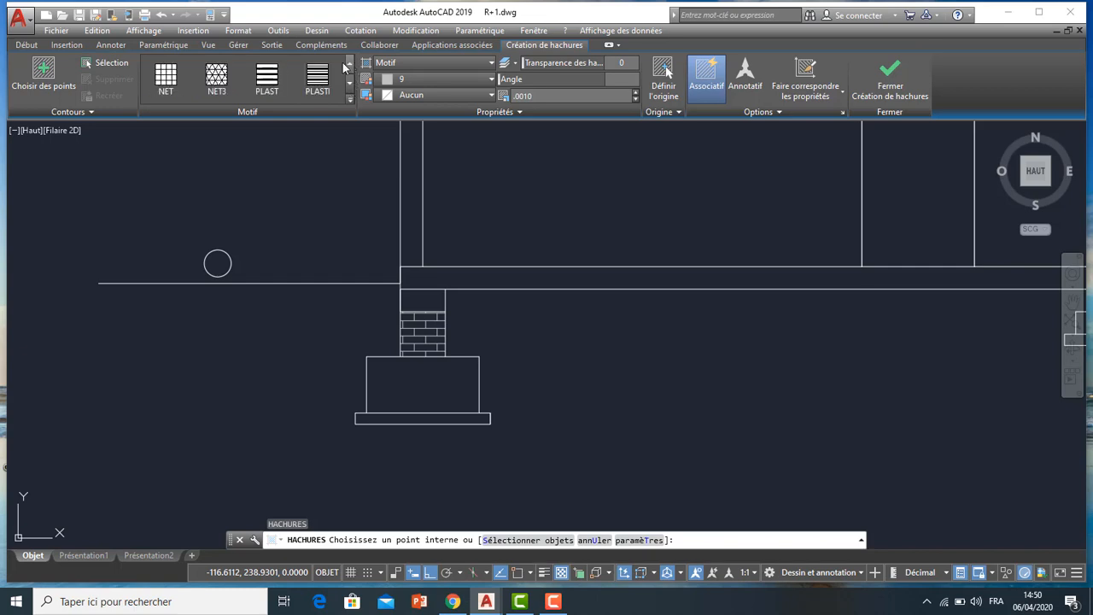
click(348, 67)
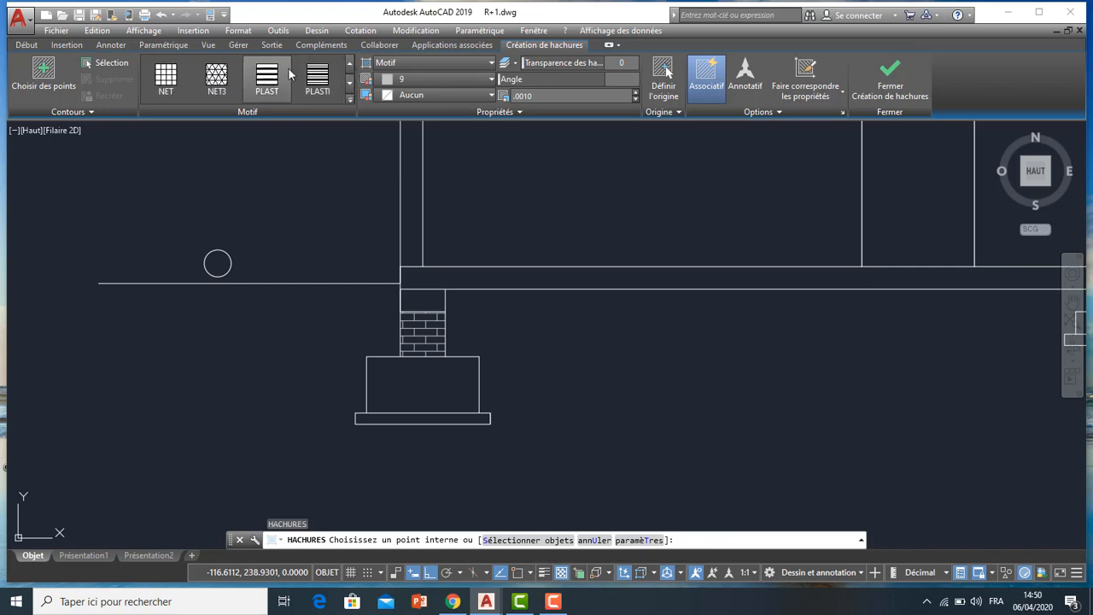
click(349, 66)
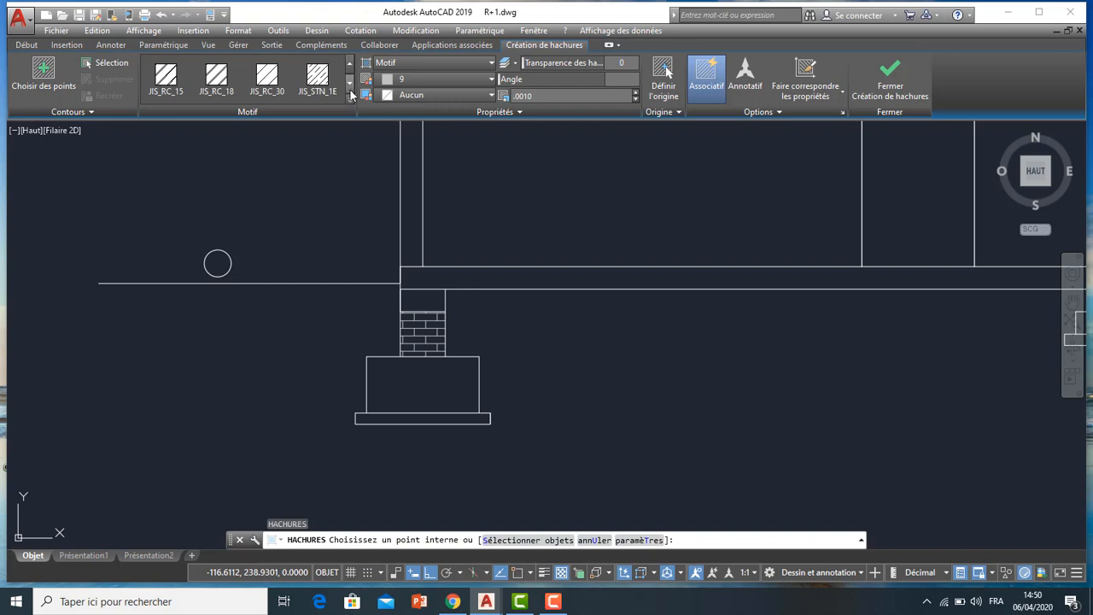
click(349, 85)
click(325, 81)
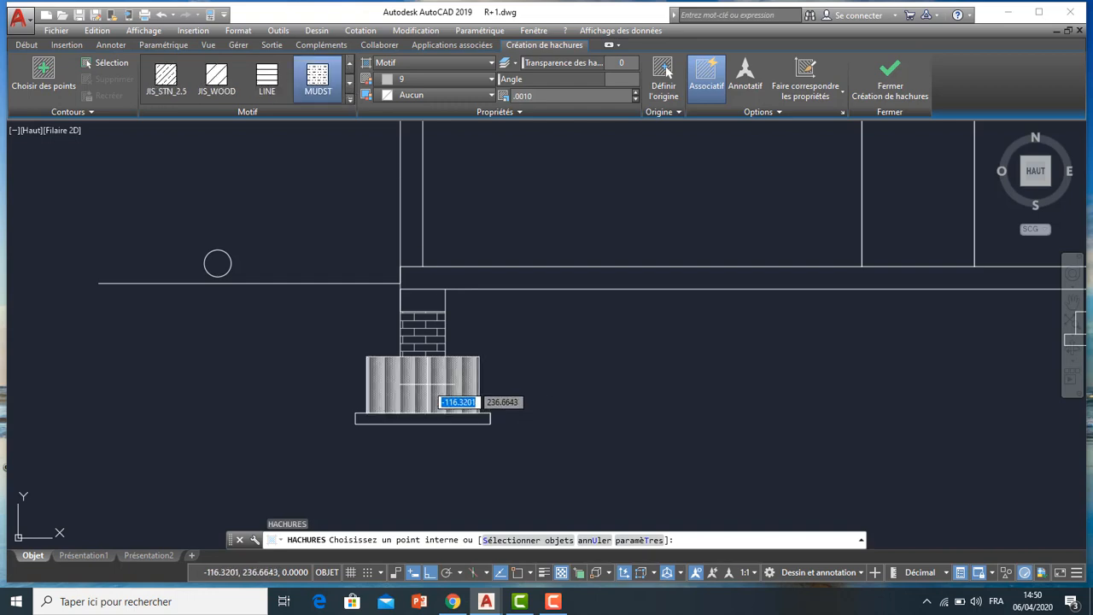
click(425, 385)
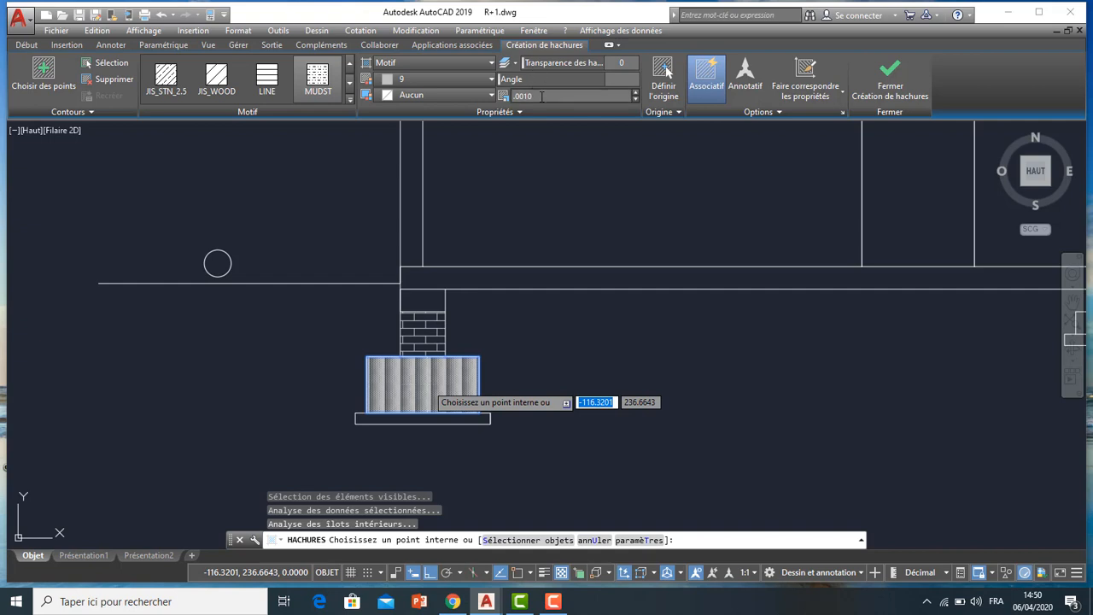
- Set the left footing hatch's scale to 0.01
text(0.1)
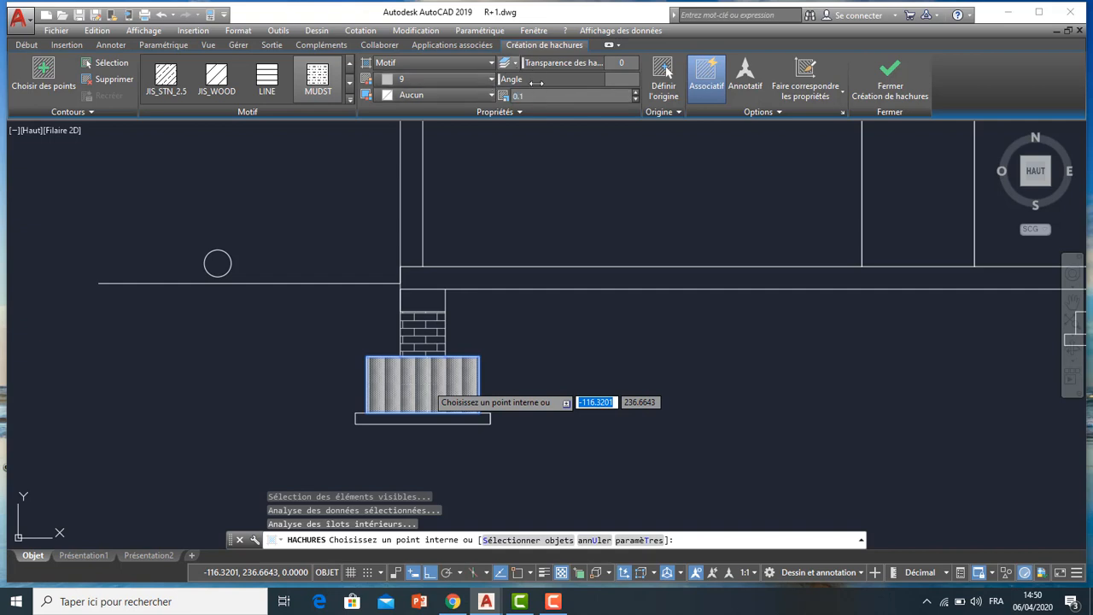
key(Return)
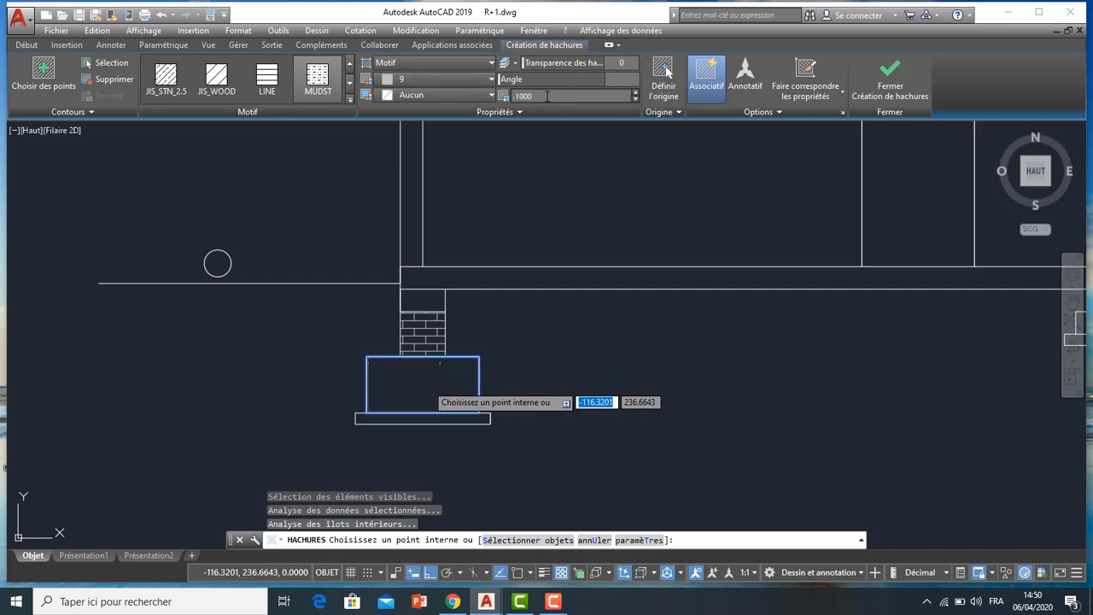
text(0.0)
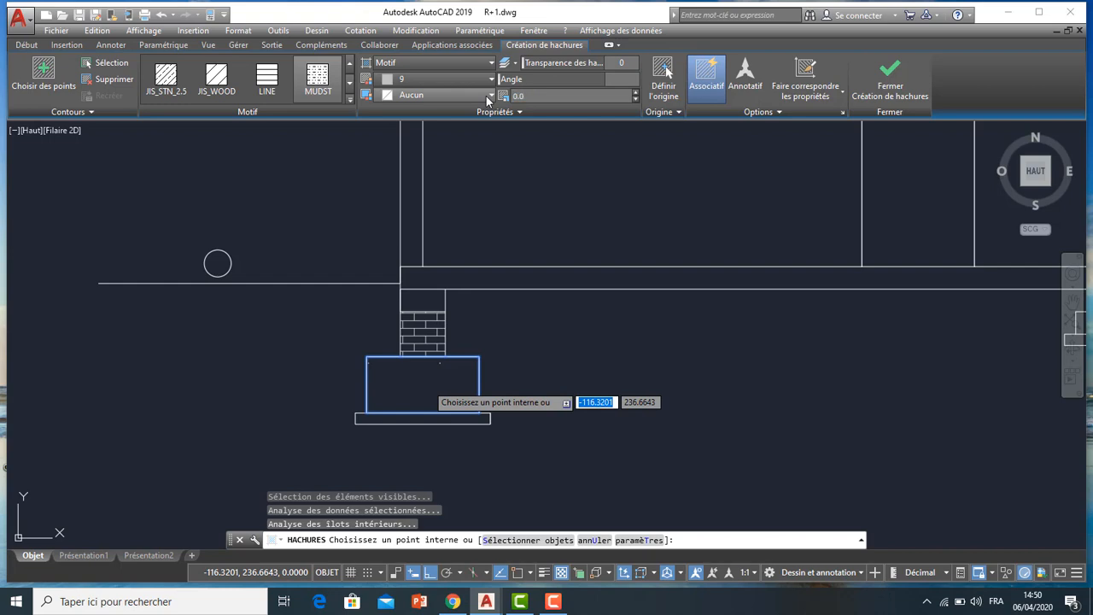
text(1)
key(Return)
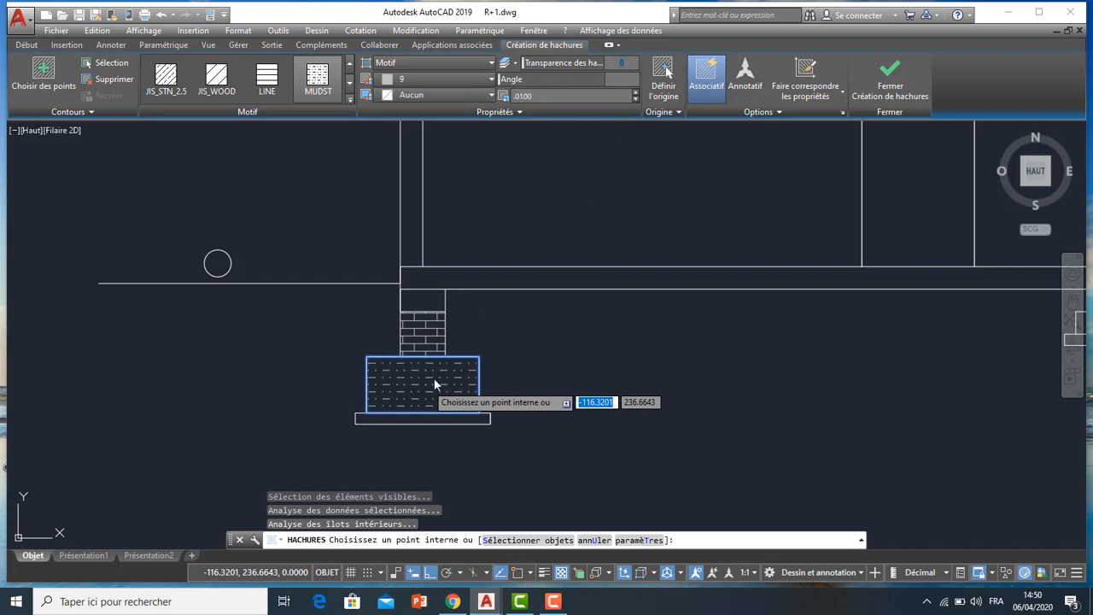
- Add the right outer footing block to the MUDST hatch and finish the hatch
scroll(367, 380, down, 4)
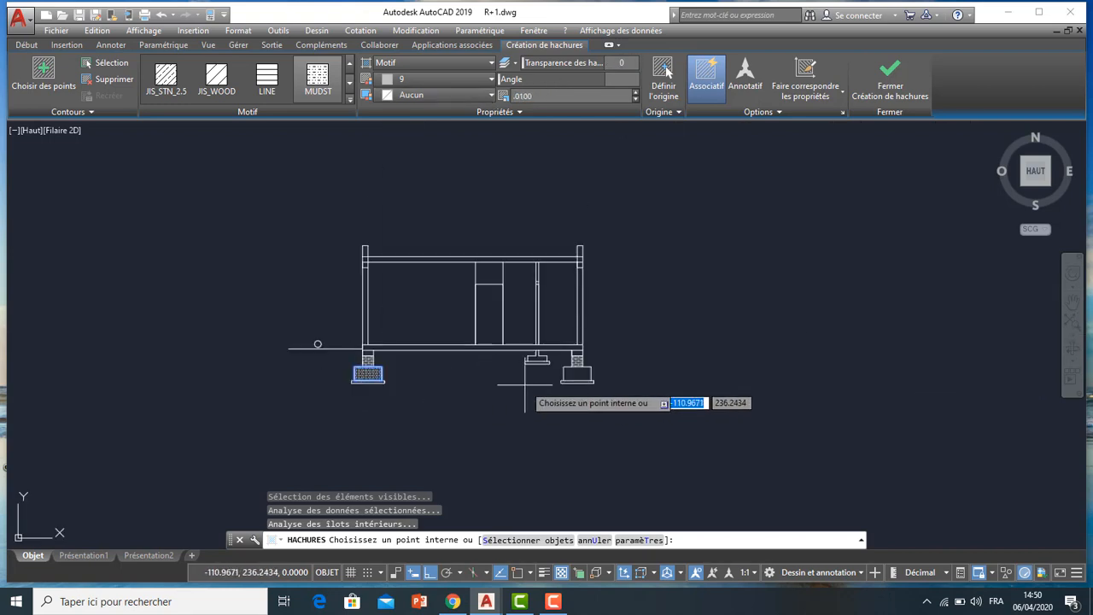
click(593, 370)
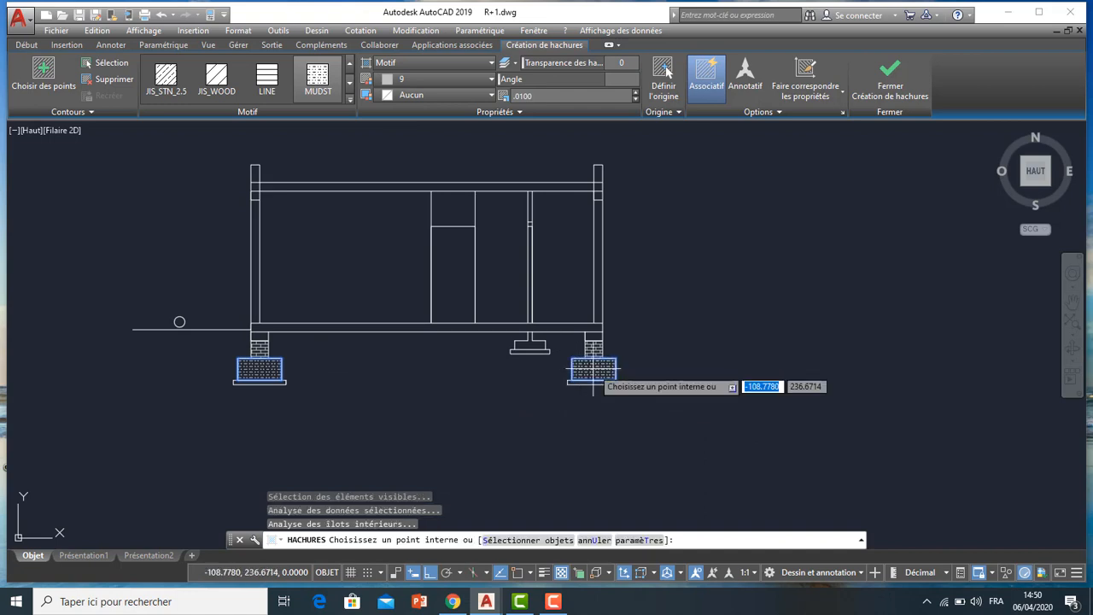
key(Return)
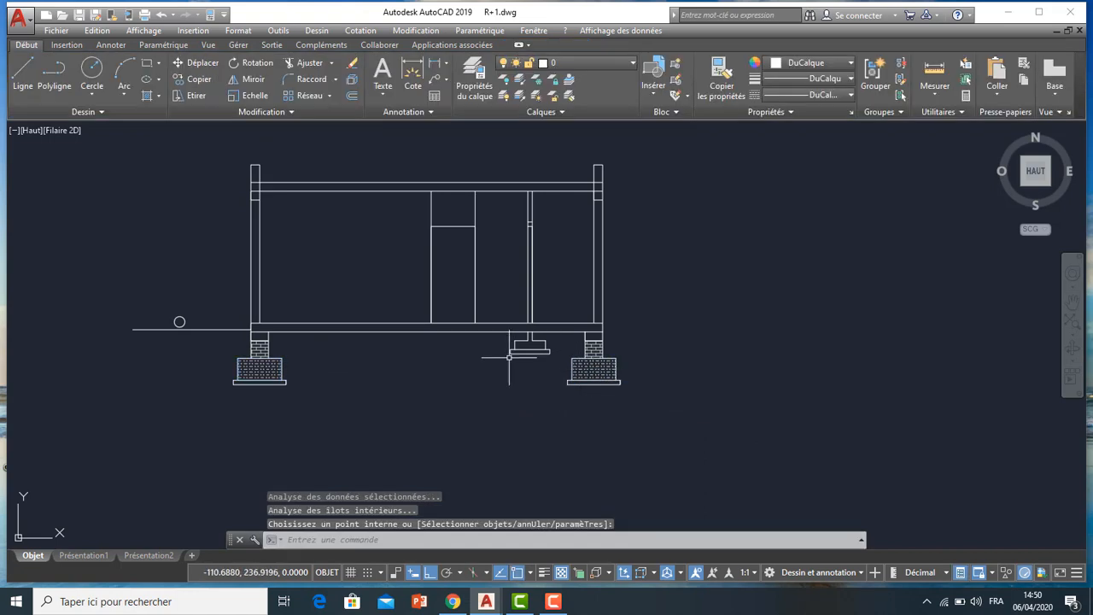
- Hatch the beams beneath both ends of the floor slab and the roof slab's right beam with the MUDST pattern
key(Return)
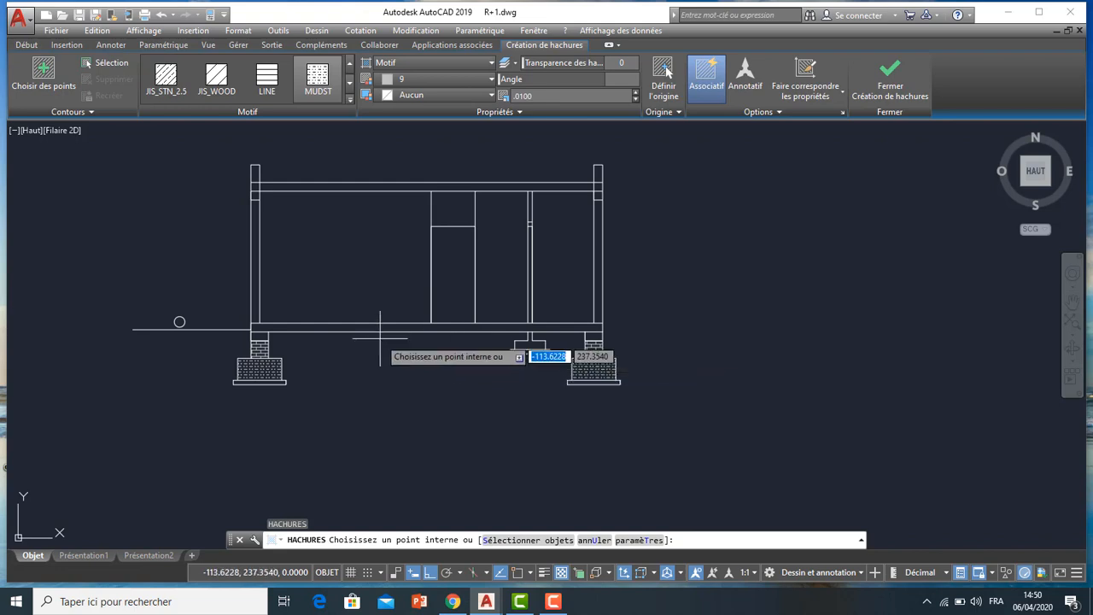
scroll(254, 350, up, 4)
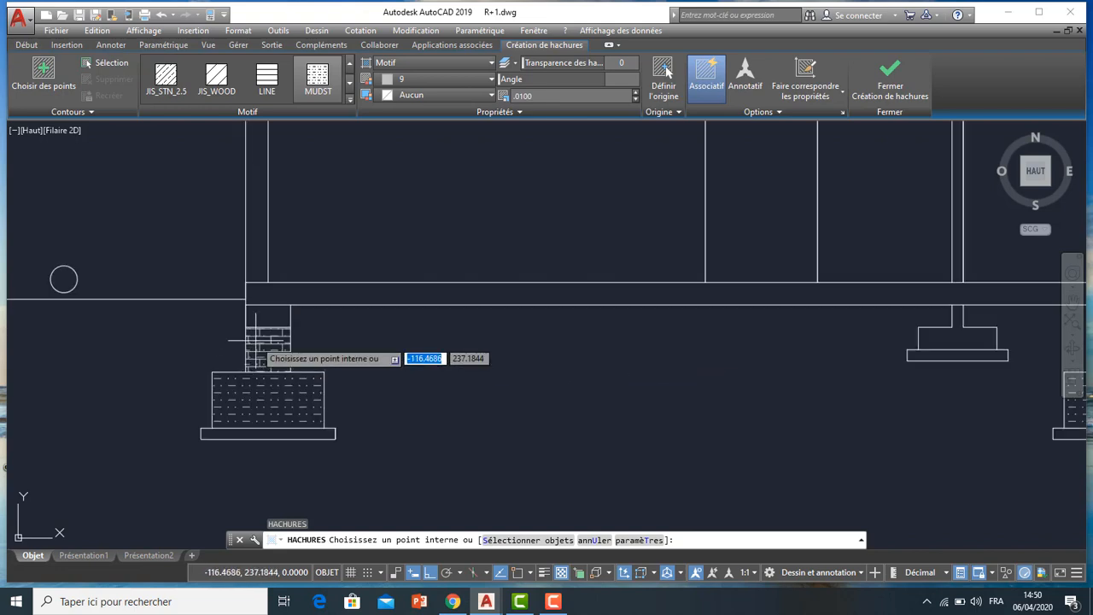
click(267, 318)
scroll(429, 362, down, 4)
scroll(560, 337, up, 4)
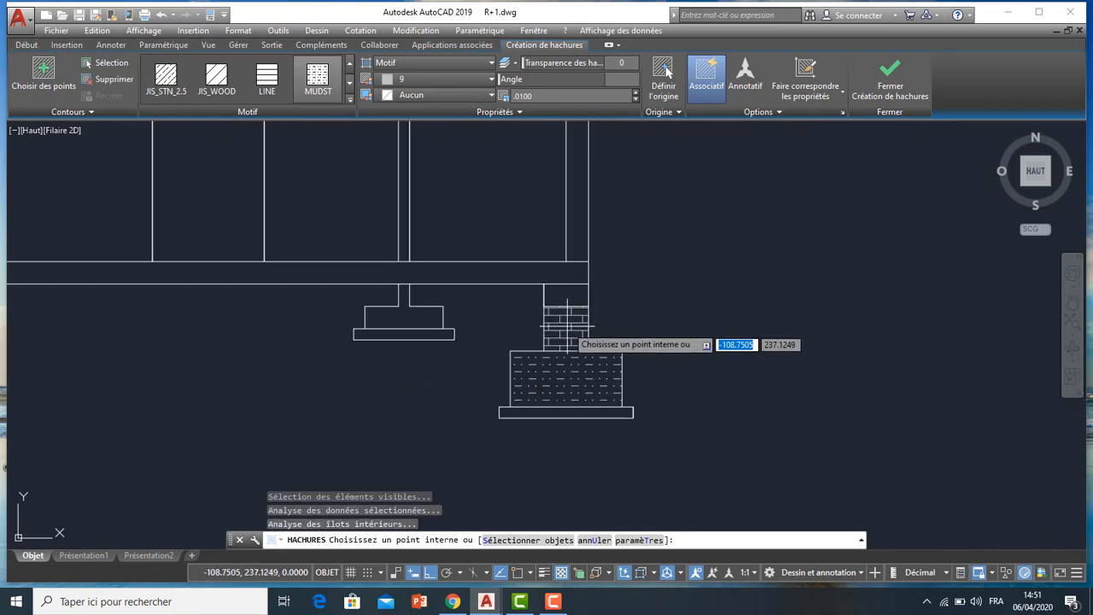
scroll(563, 316, down, 4)
scroll(566, 257, up, 4)
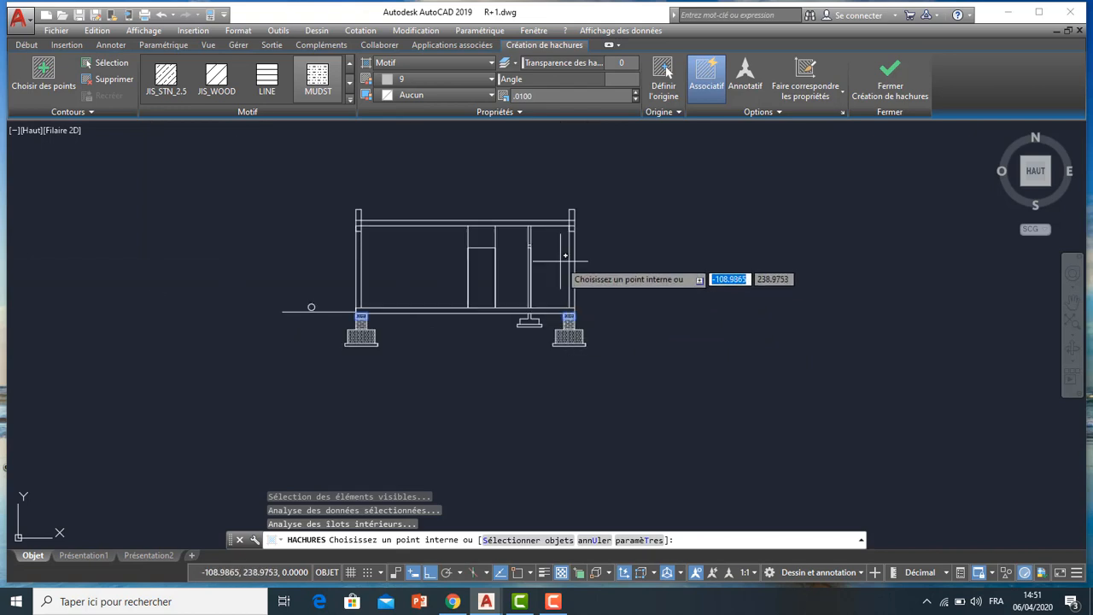
click(575, 181)
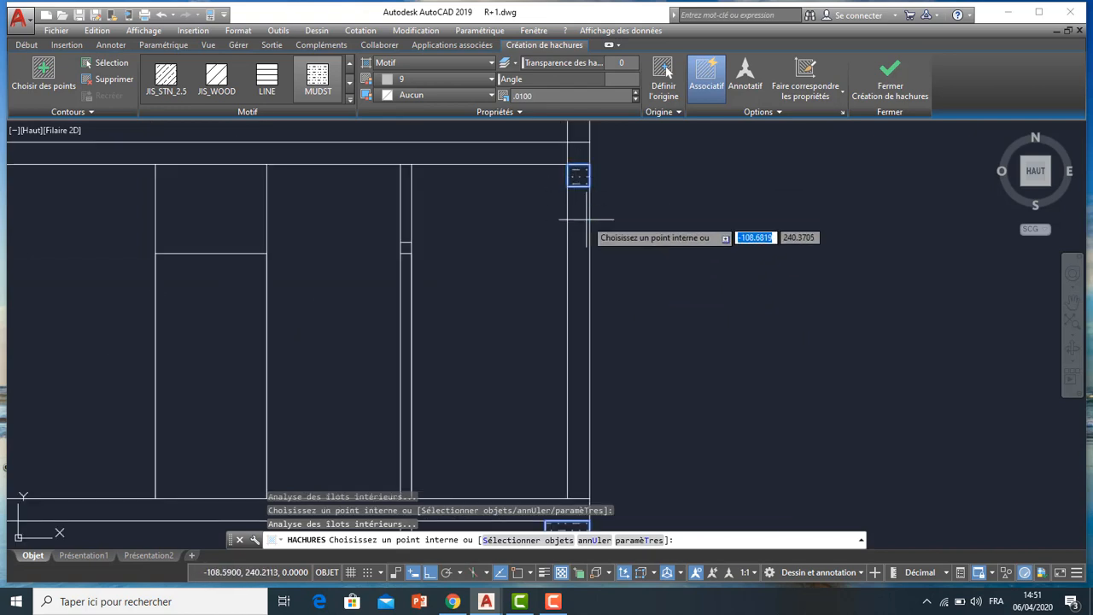
- Hatch the beam block at the head of the left wall with the MUDST pattern and finish the hatch
scroll(569, 215, down, 2)
scroll(244, 219, up, 4)
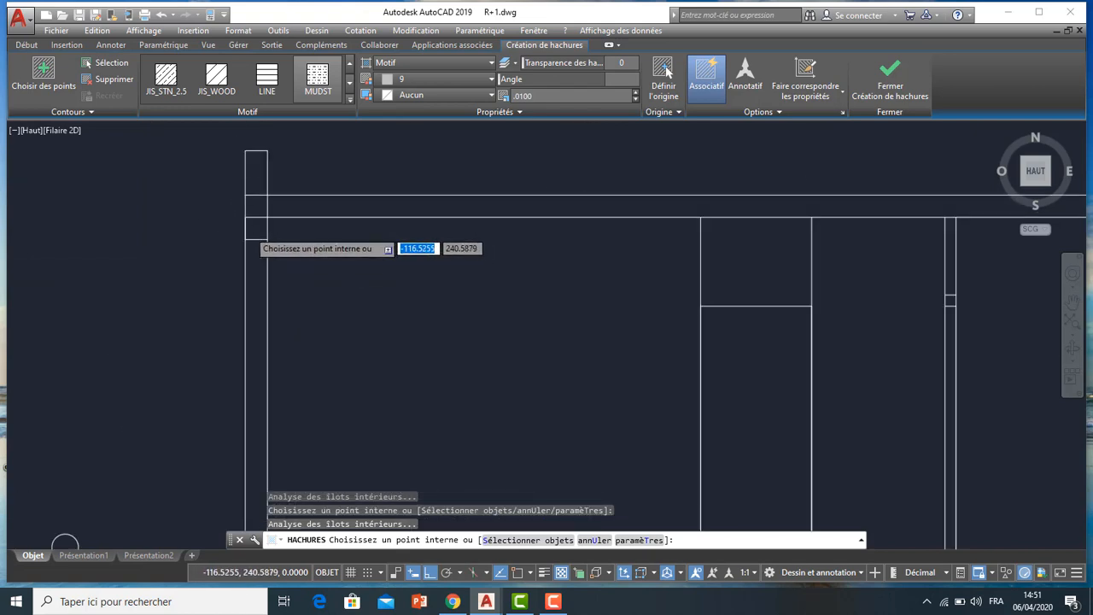
scroll(402, 239, down, 4)
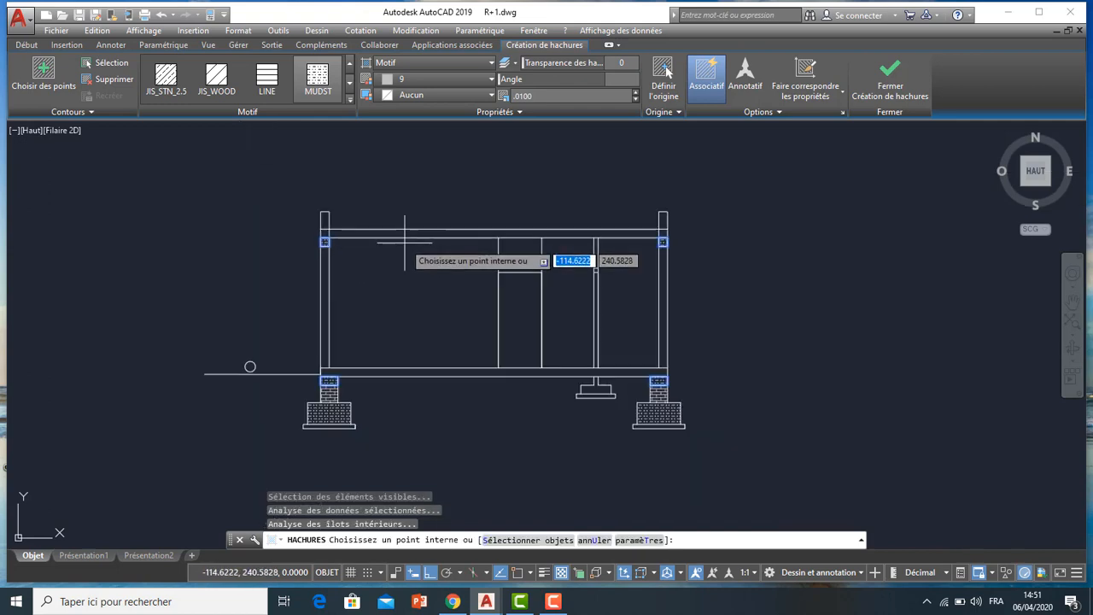
scroll(606, 378, up, 2)
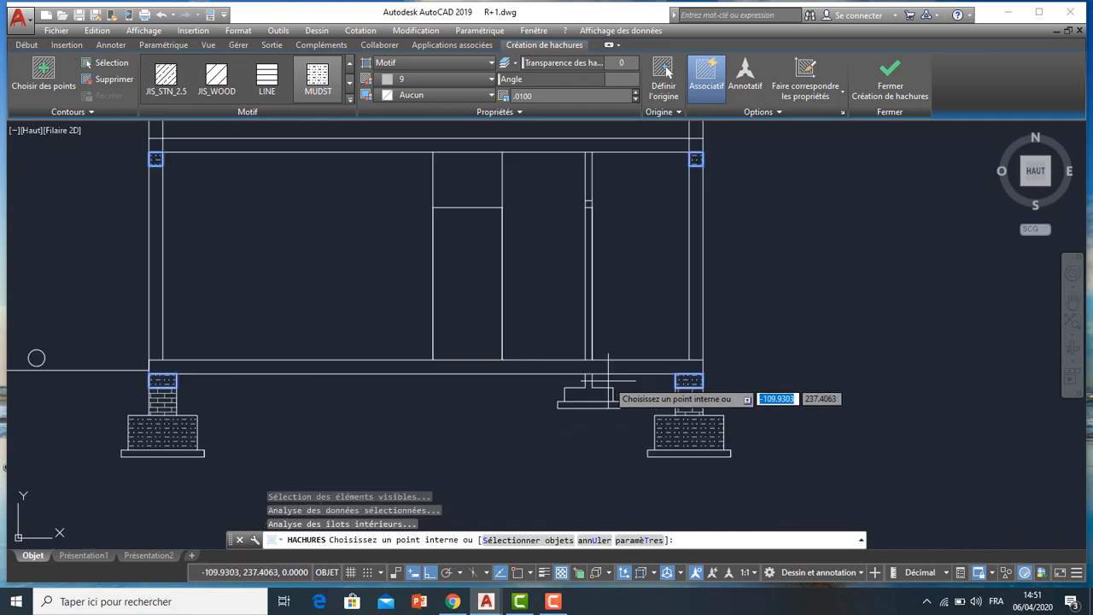
key(Return)
scroll(589, 380, down, 2)
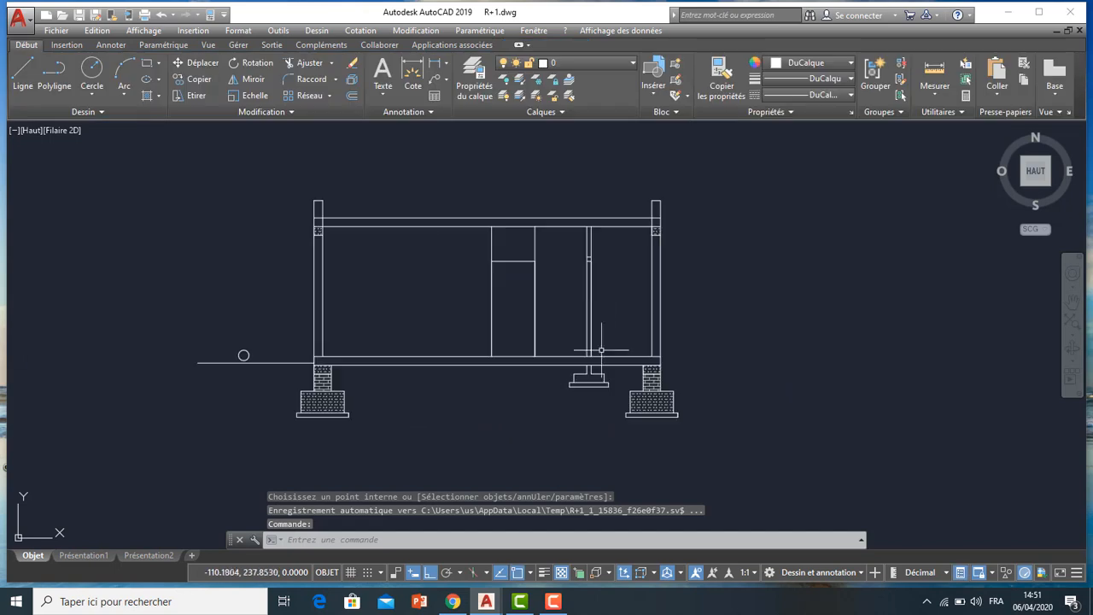
- Trim the inner line of the left wall where it crosses the upper slab
scroll(602, 220, up, 5)
scroll(269, 156, down, 4)
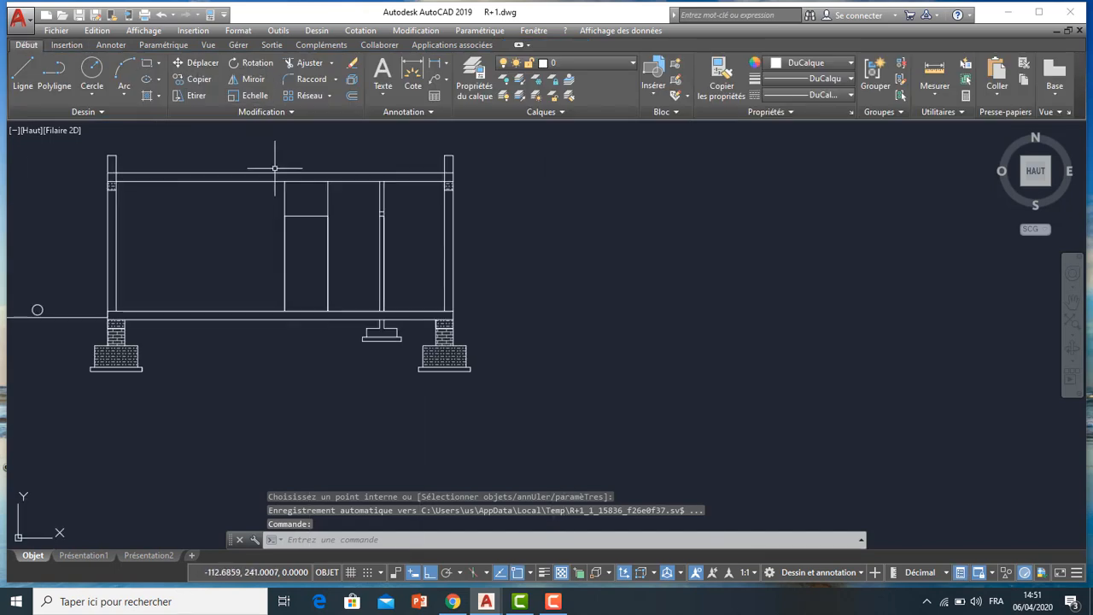
middle_drag(268, 169, 379, 224)
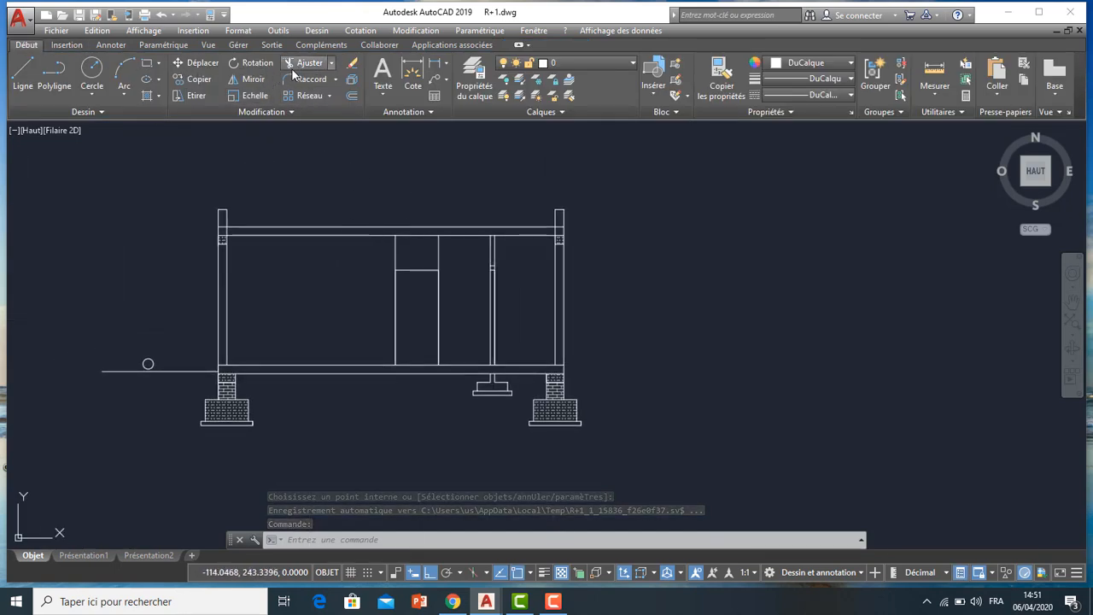
click(309, 63)
key(Return)
scroll(226, 235, up, 5)
click(260, 237)
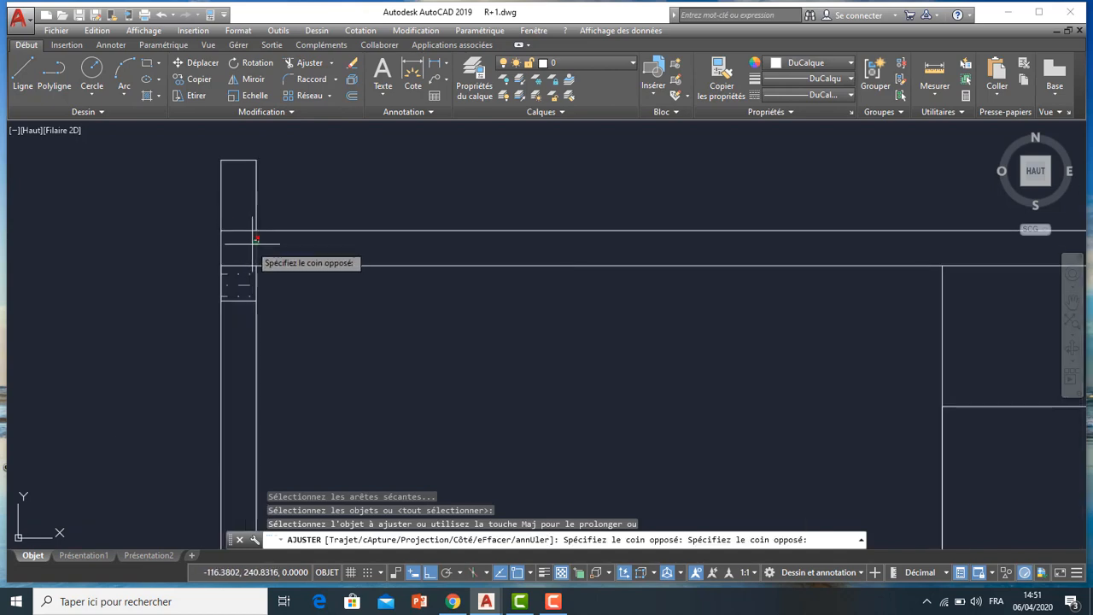
click(244, 256)
- Trim the inner line of the right wall where it crosses the upper slab and end the trimming
scroll(256, 255, down, 5)
scroll(565, 262, up, 3)
scroll(592, 257, up, 1)
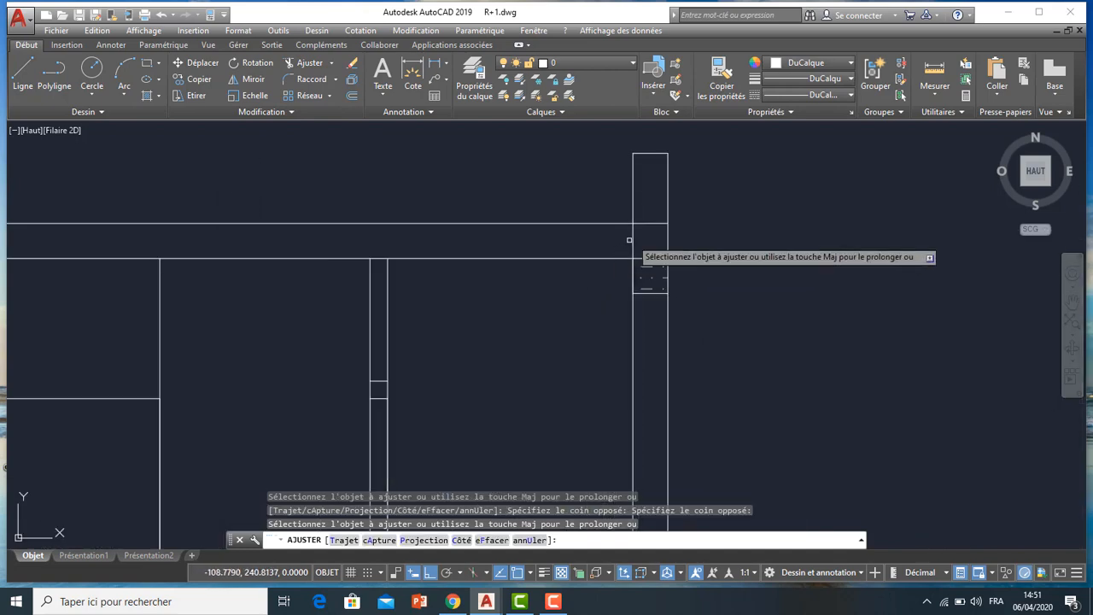
click(638, 237)
click(615, 238)
scroll(612, 240, down, 3)
key(Escape)
scroll(605, 309, down, 2)
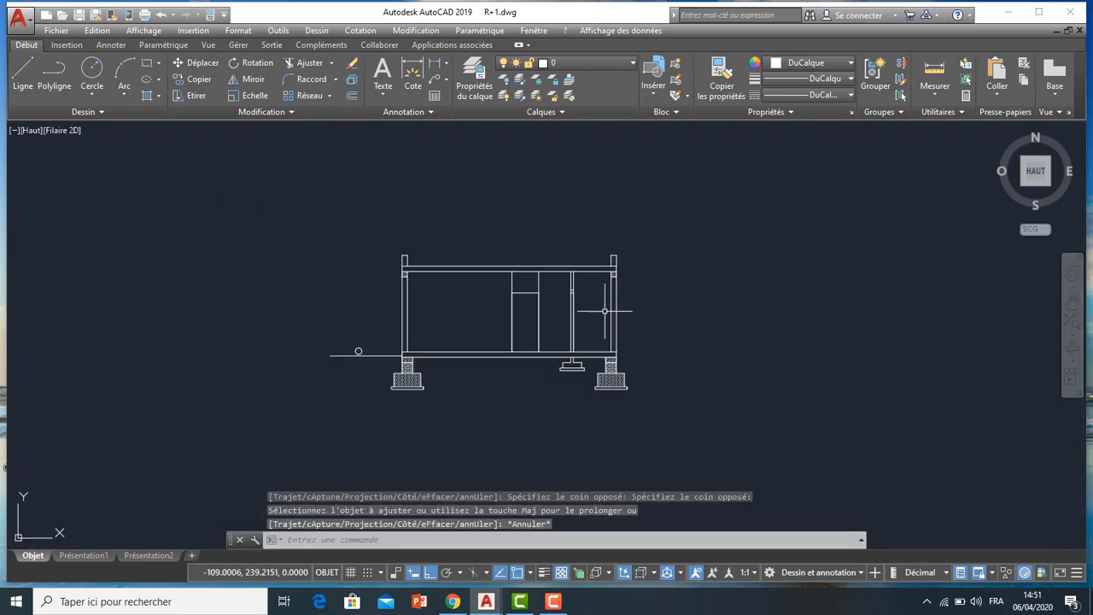
- Hatch the thin base strip under the left footing with the SWAMP pattern at scale 0.0010
scroll(593, 334, up, 2)
middle_drag(590, 318, 682, 266)
scroll(429, 339, up, 2)
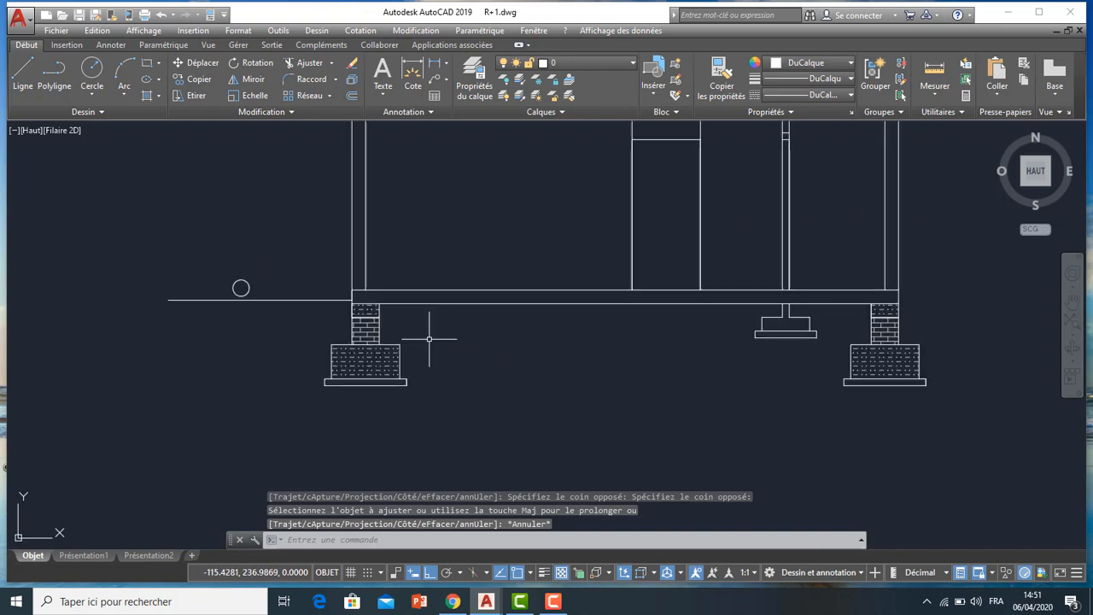
middle_drag(429, 339, 370, 371)
text(h)
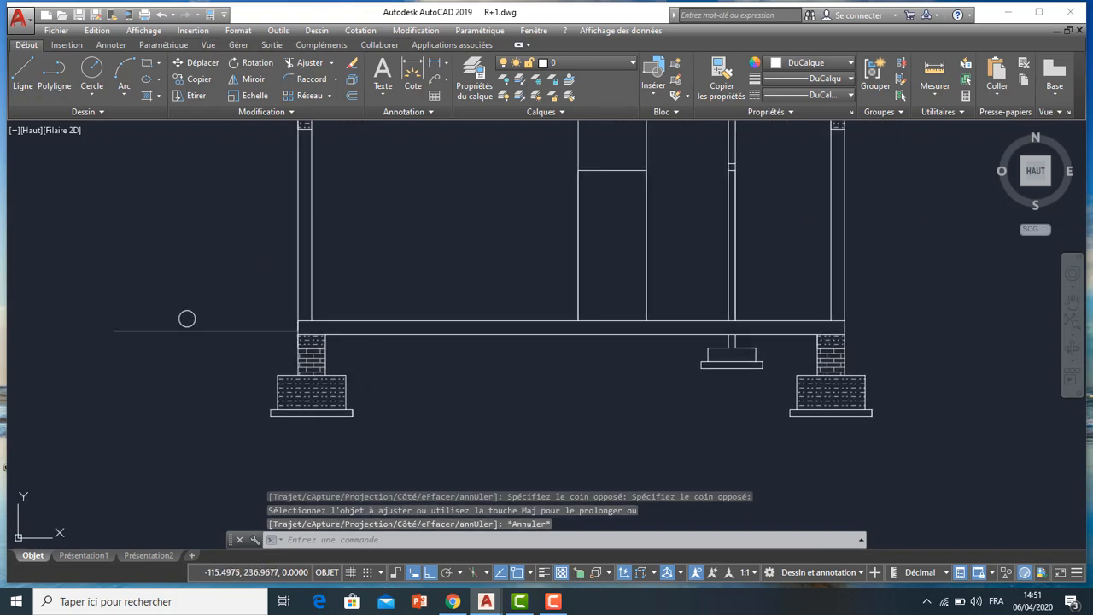
key(Return)
click(350, 85)
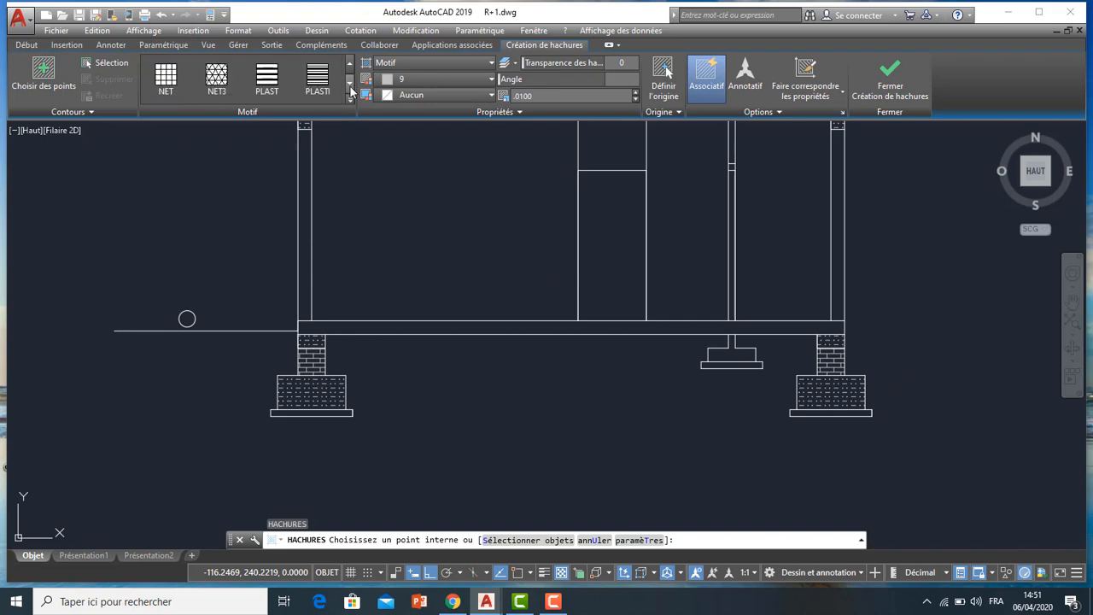
click(350, 85)
click(350, 84)
click(351, 86)
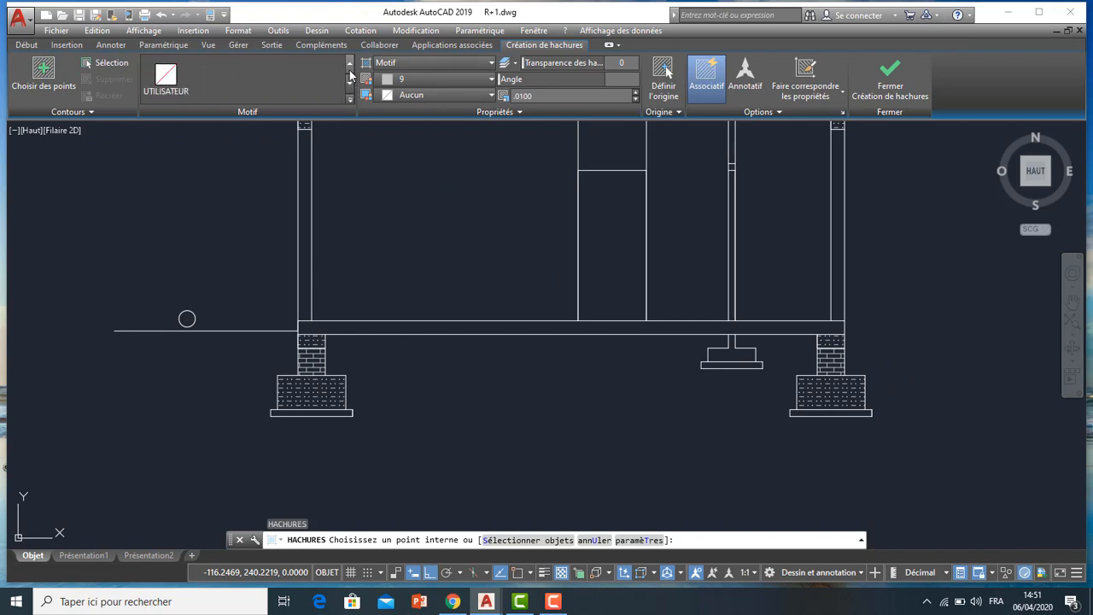
click(350, 63)
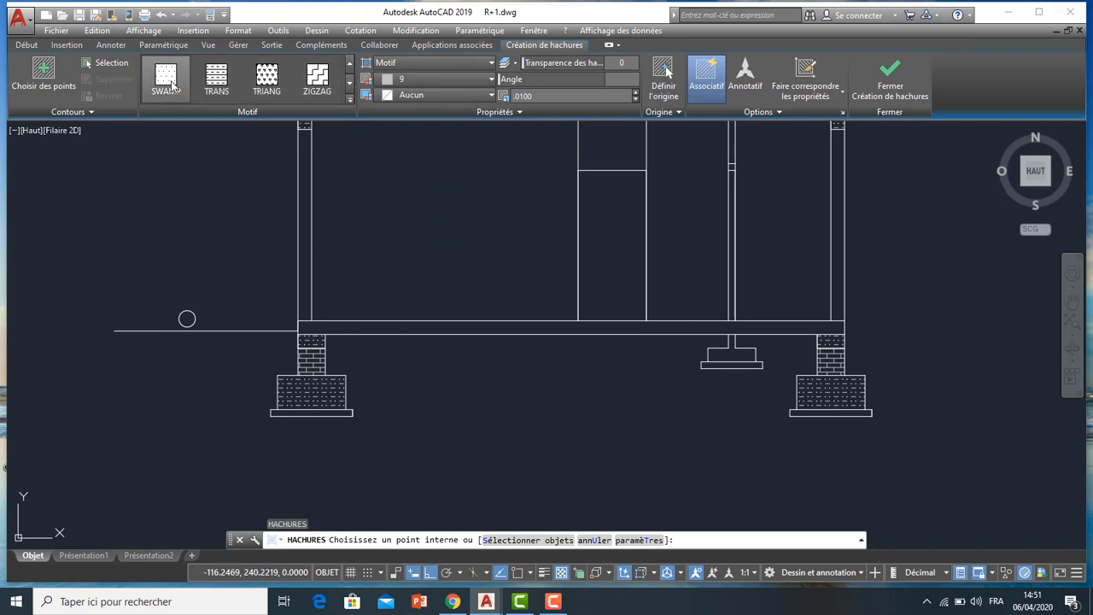
click(171, 83)
scroll(316, 427, up, 2)
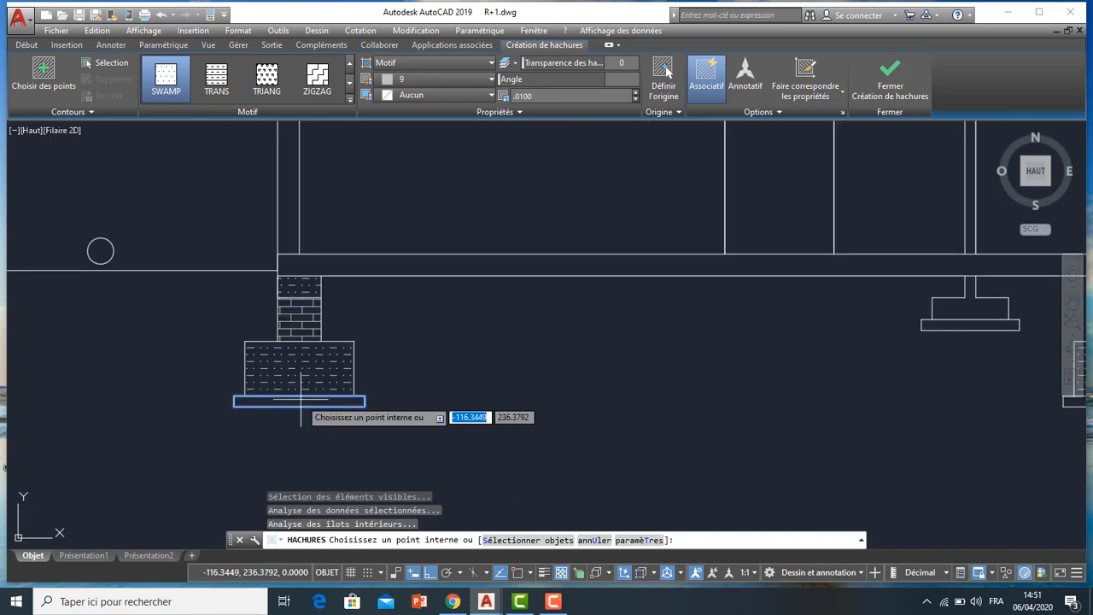
click(301, 402)
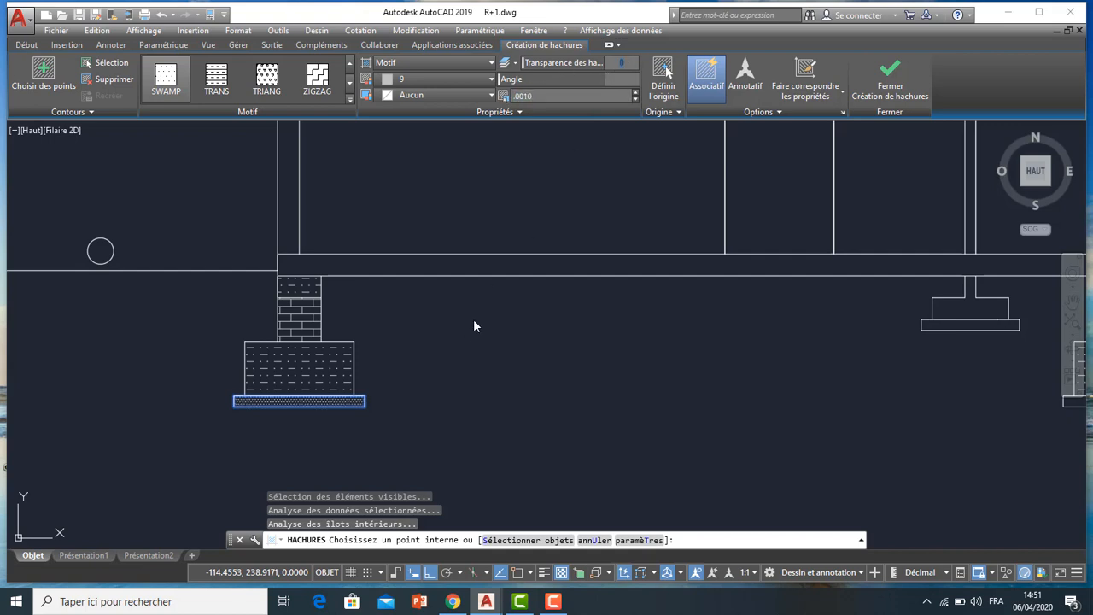
- Hatch the base strips under the right footing and the partition footing with the same SWAMP pattern
scroll(361, 393, down, 1)
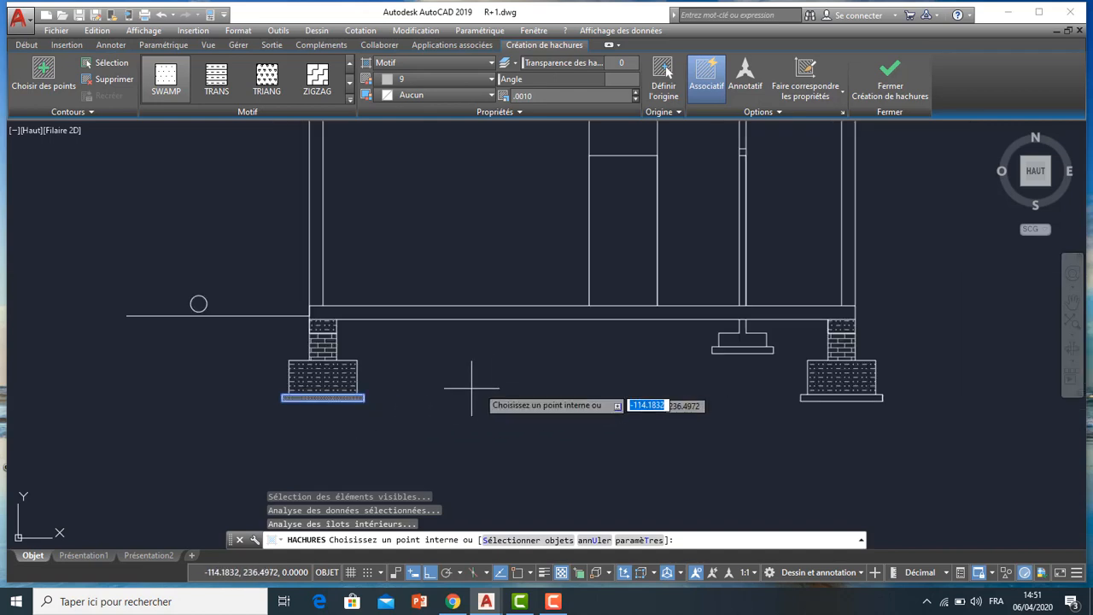
scroll(850, 393, up, 4)
click(850, 387)
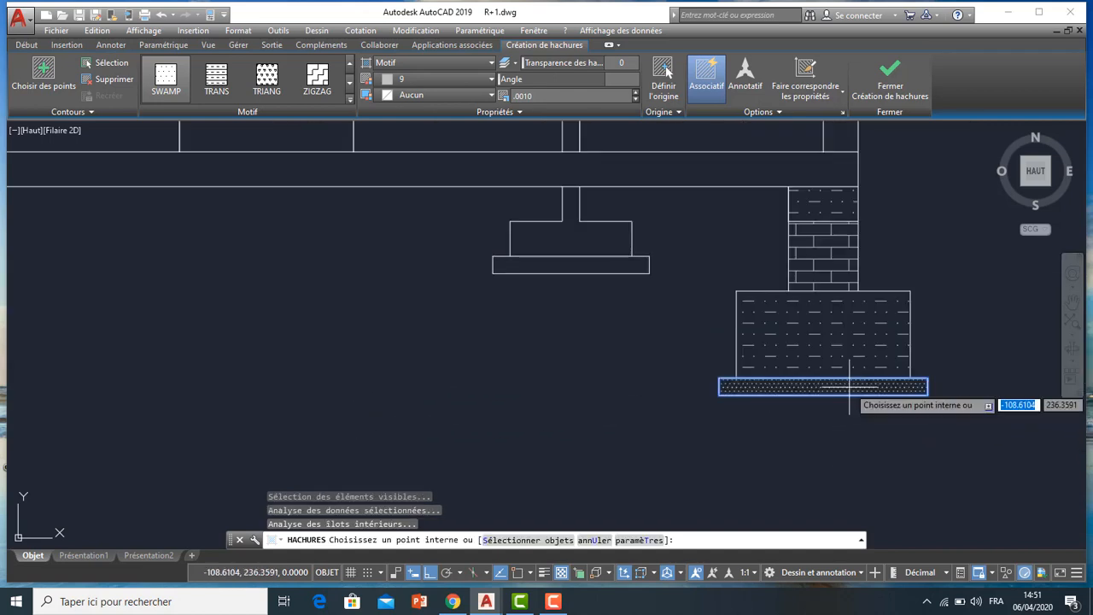
click(620, 266)
key(Return)
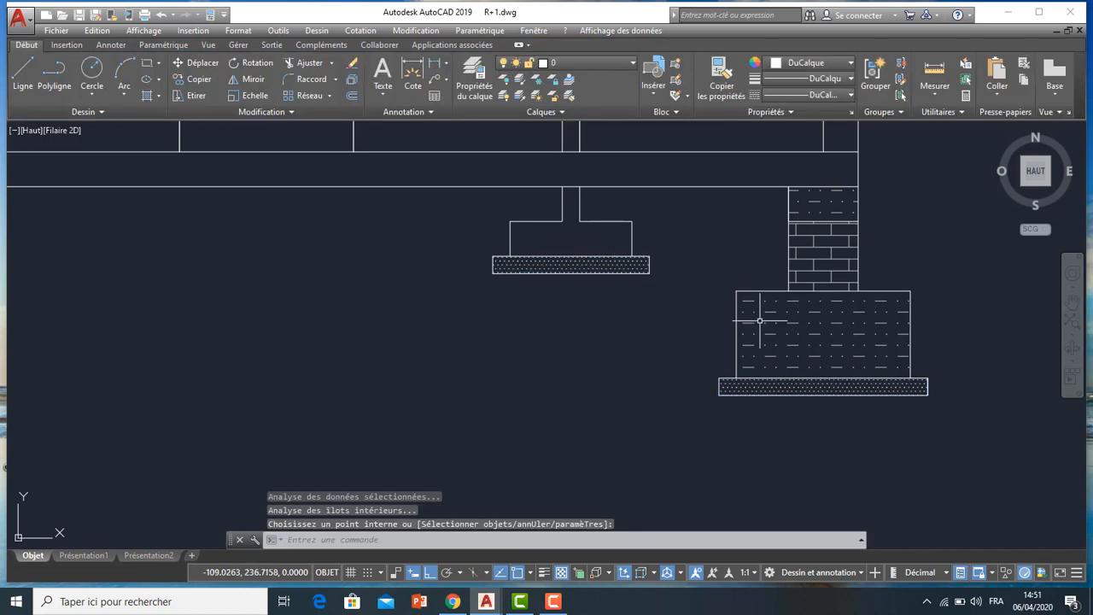
- Hatch the footing and stem below the partition wall with the MUDST pattern at scale 0.0010
text(H)
key(Return)
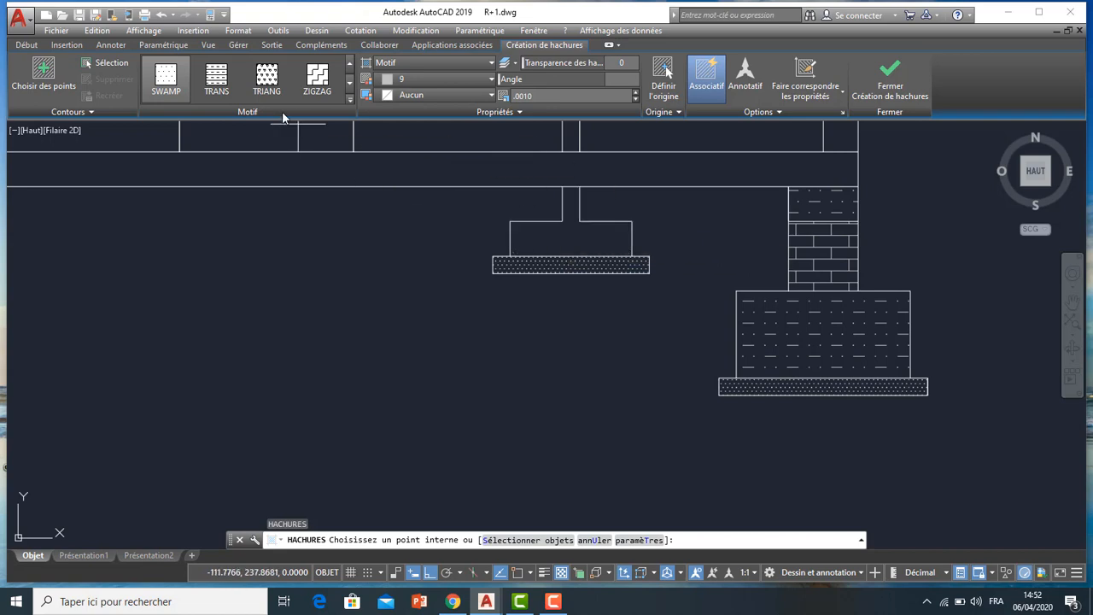
scroll(320, 94, up, 1)
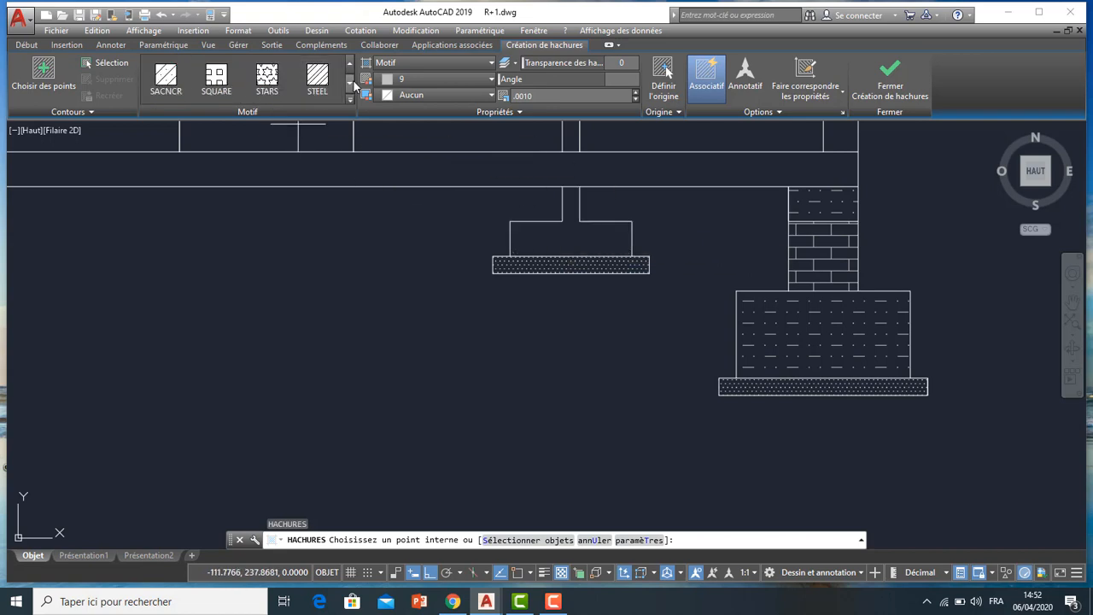
click(349, 83)
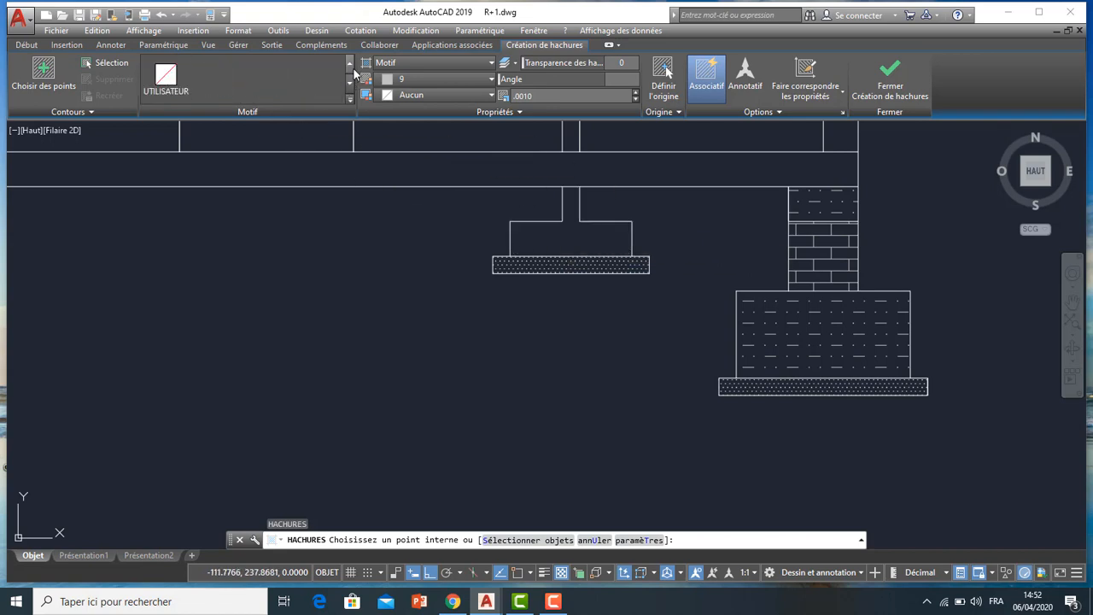
click(354, 69)
click(354, 69)
click(353, 69)
click(353, 70)
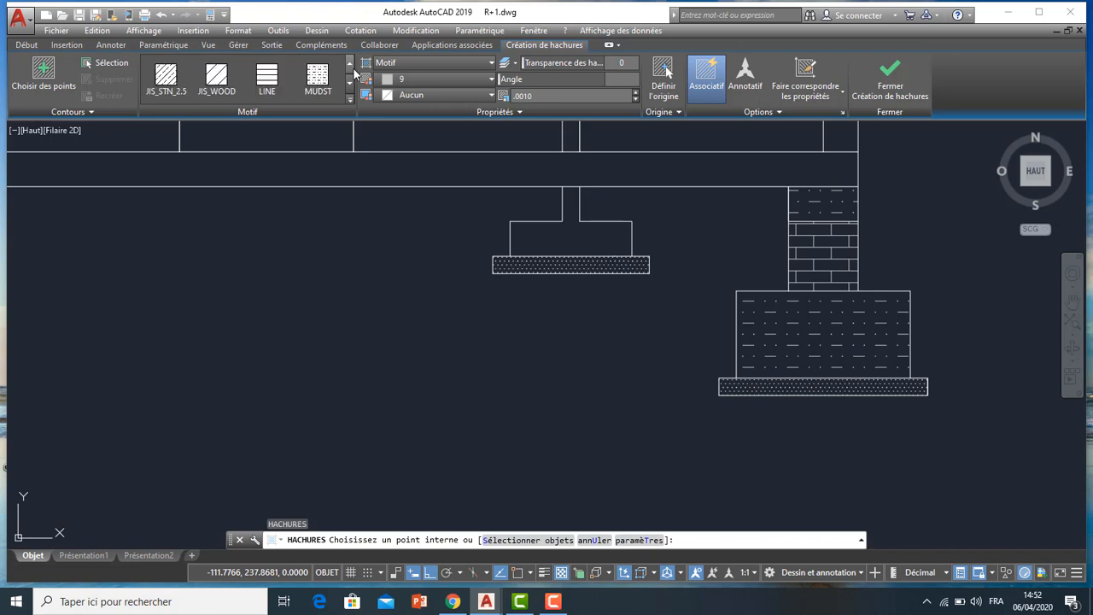
click(317, 77)
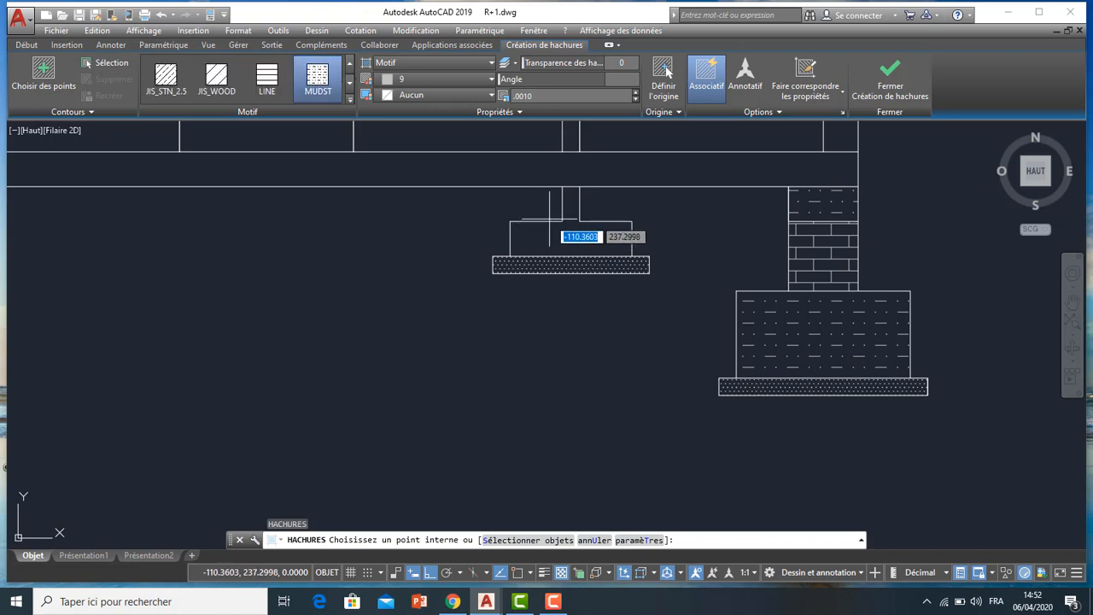
click(568, 243)
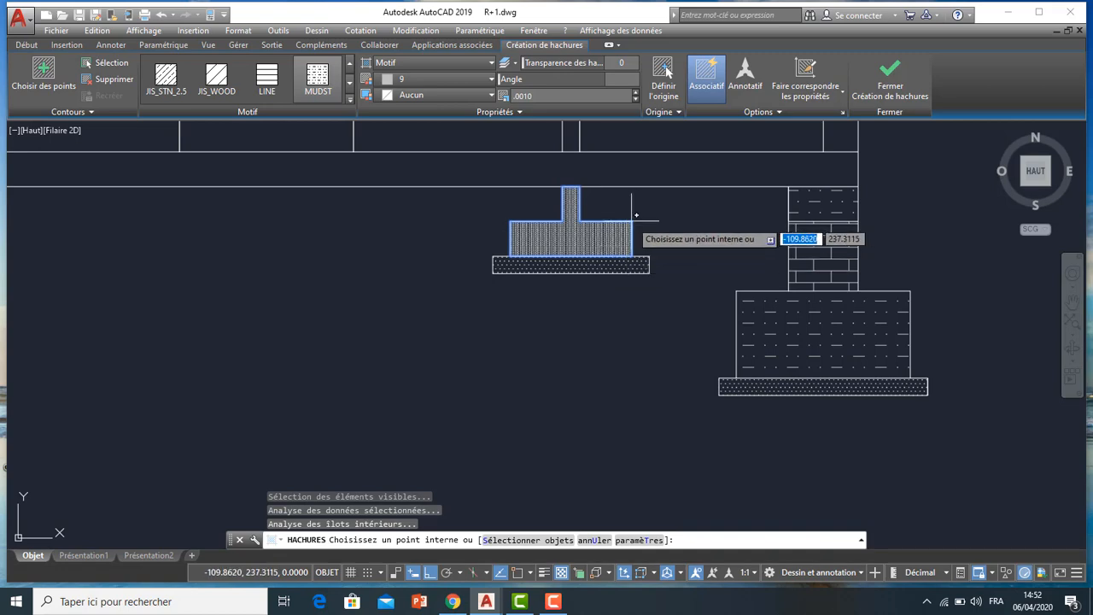
key(Return)
- Examine the hatching of the partition footing and of the right and left wall foundations
scroll(540, 241, up, 6)
scroll(598, 239, down, 6)
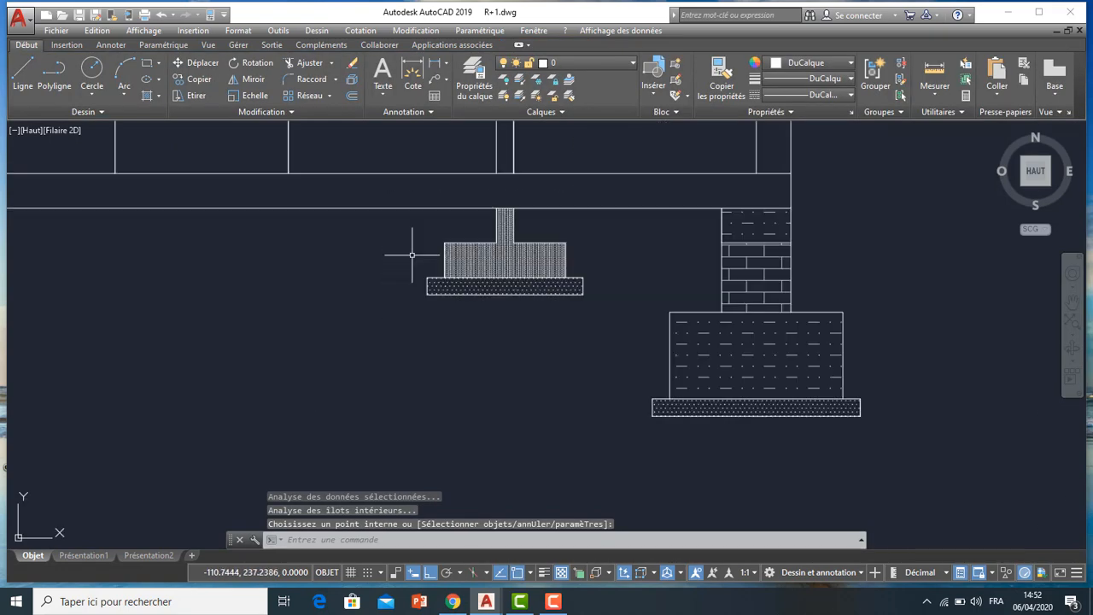
scroll(461, 316, down, 6)
mouse_move(418, 313)
middle_down()
mouse_move(606, 306)
mouse_move(428, 315)
middle_up()
scroll(417, 321, up, 2)
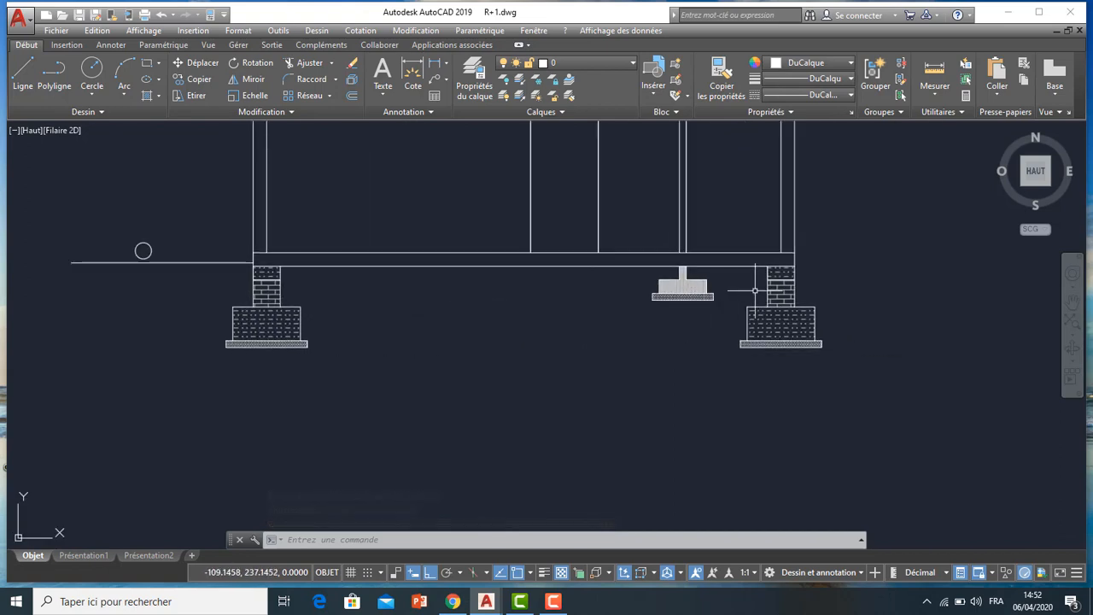
scroll(773, 288, up, 7)
scroll(760, 289, down, 7)
scroll(201, 272, up, 4)
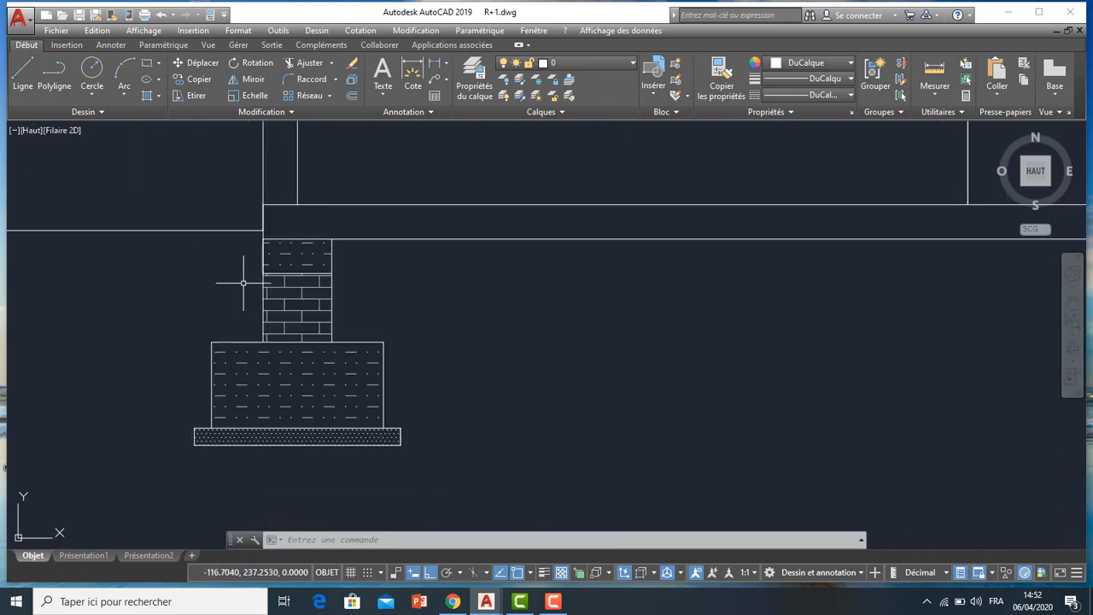
scroll(237, 285, down, 4)
middle_drag(333, 256, 291, 352)
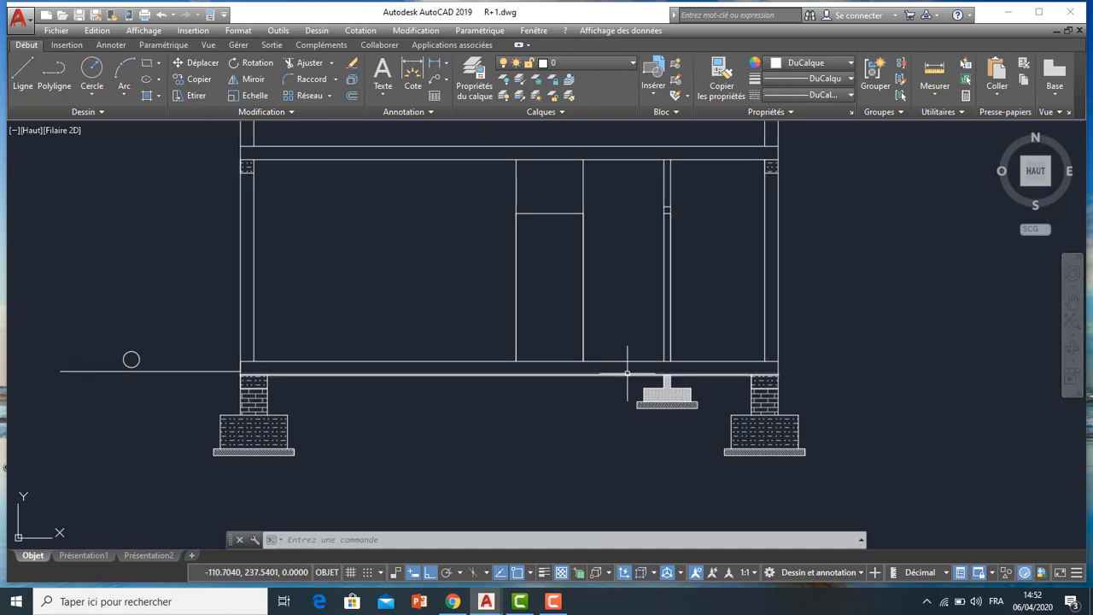
- Offset the door outline inward by 0.04 to form the door frame
middle_drag(615, 286, 491, 334)
scroll(435, 268, up, 4)
click(424, 249)
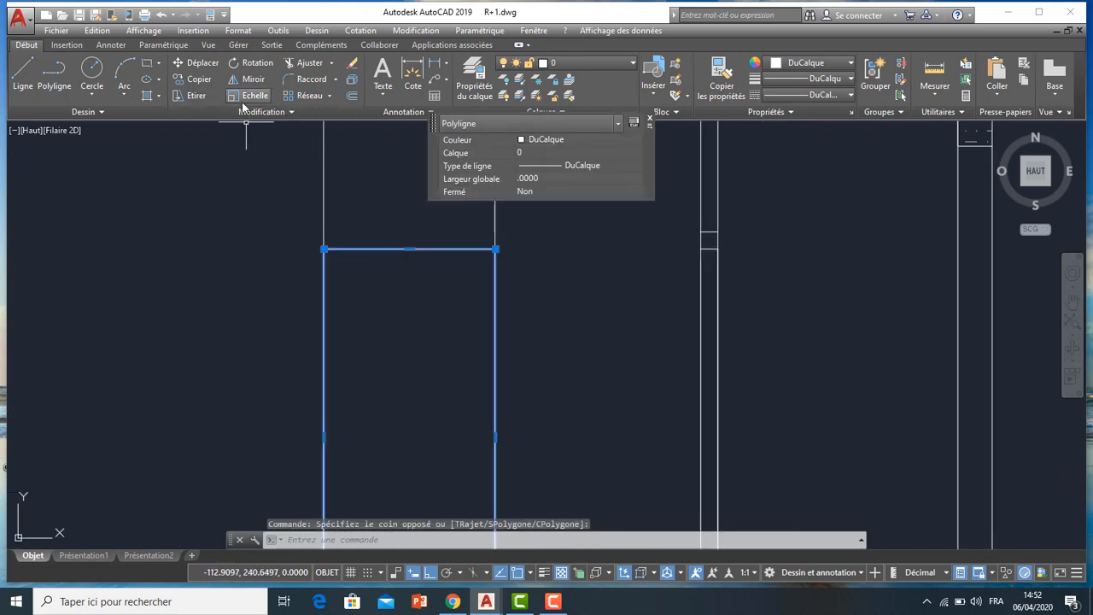
click(350, 96)
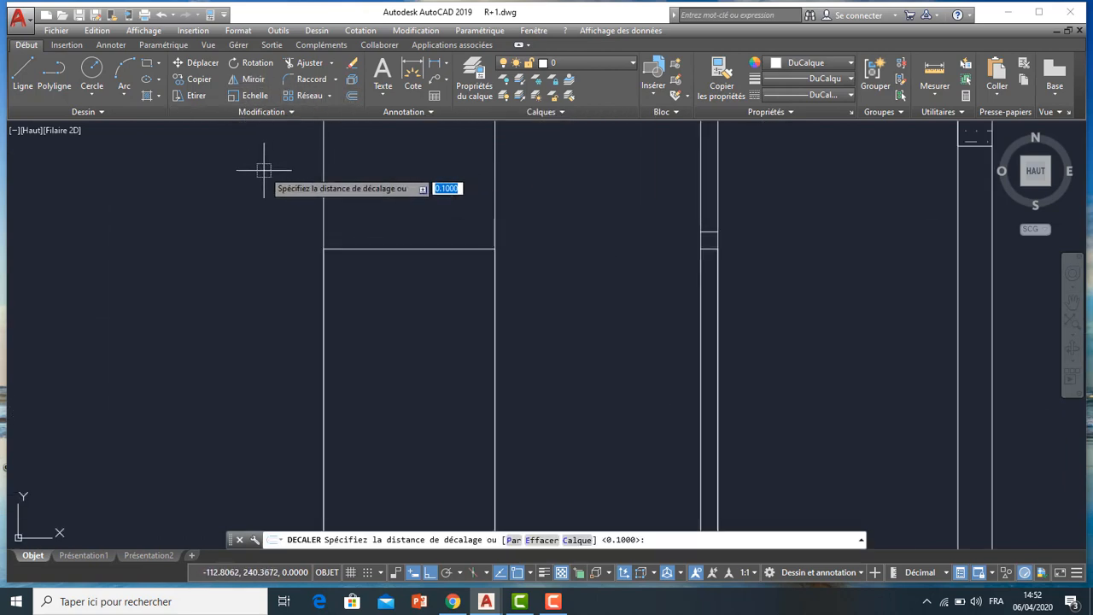
text(0.04)
key(Return)
click(401, 298)
scroll(418, 292, down, 4)
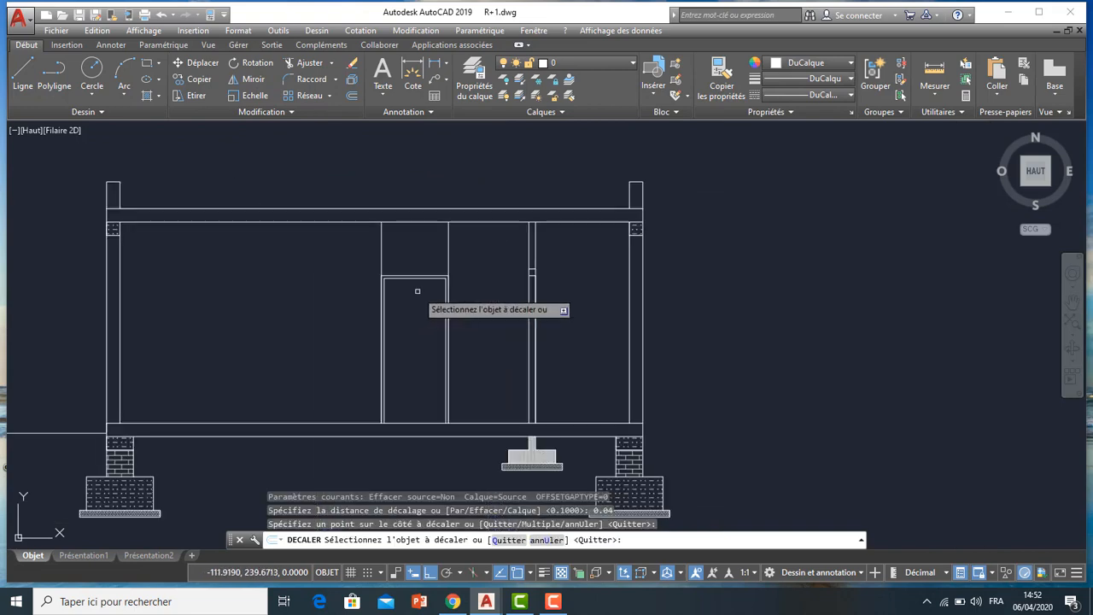
key(Escape)
- Delete the two full-height vertical lines running along both sides of the door
click(461, 242)
click(367, 256)
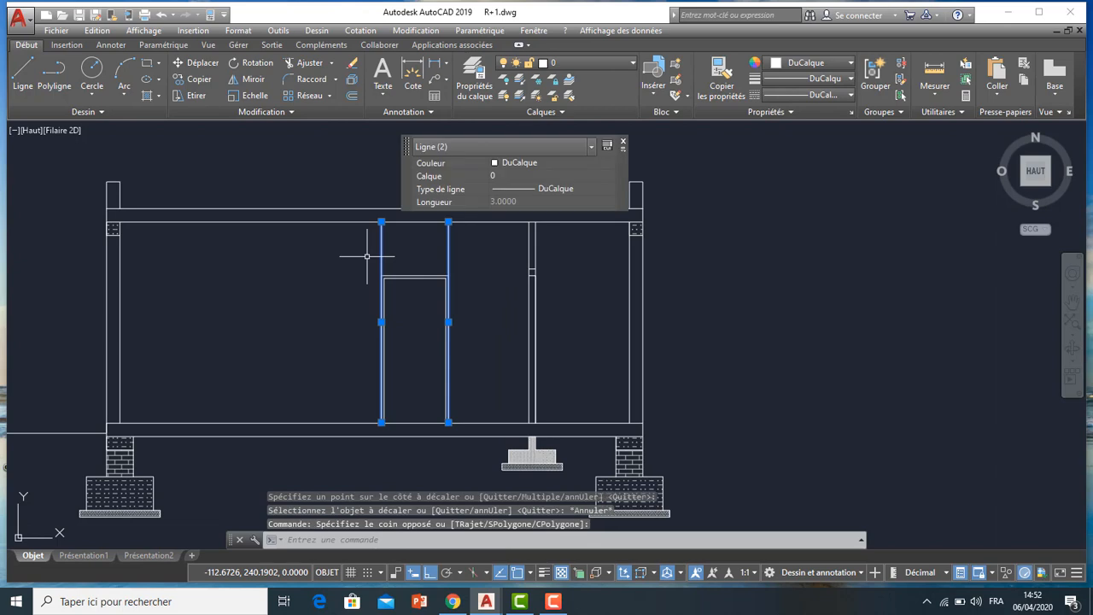
key(Delete)
- Draw a vertical line down the middle of the partition wall opening, from the lintel's underside to the floor
scroll(371, 248, down, 2)
scroll(420, 278, up, 4)
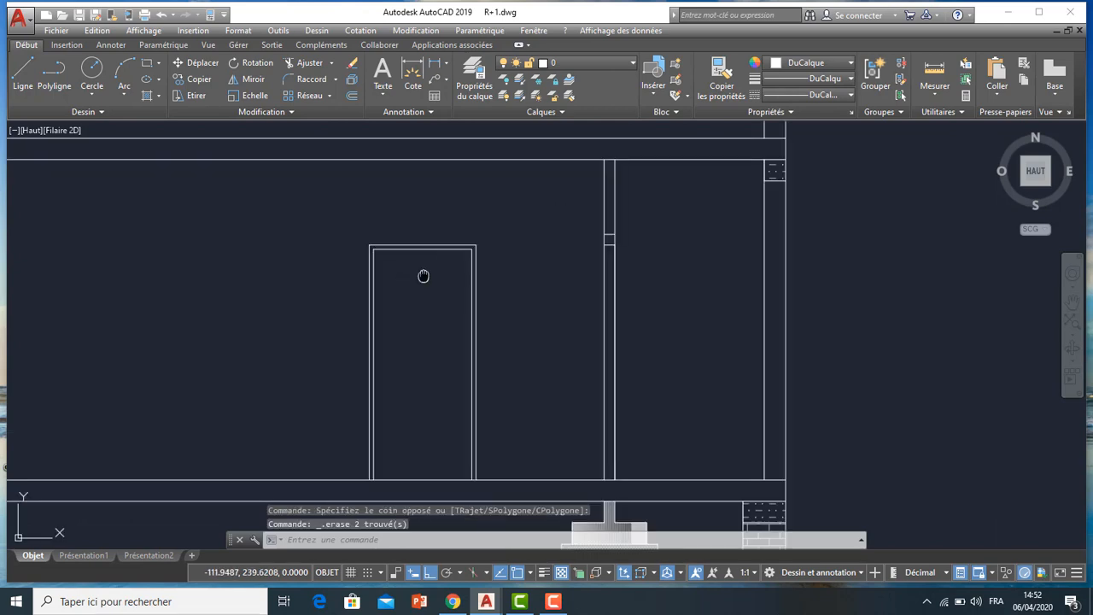
middle_drag(423, 276, 410, 281)
scroll(588, 251, up, 2)
click(23, 73)
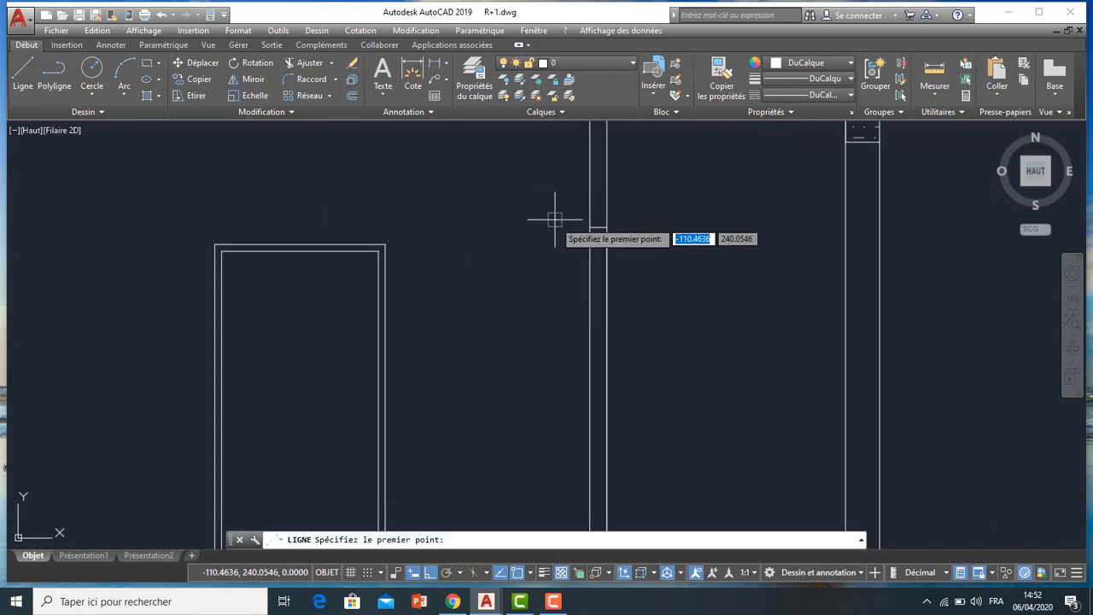
scroll(589, 235, down, 2)
click(608, 239)
scroll(607, 256, down, 2)
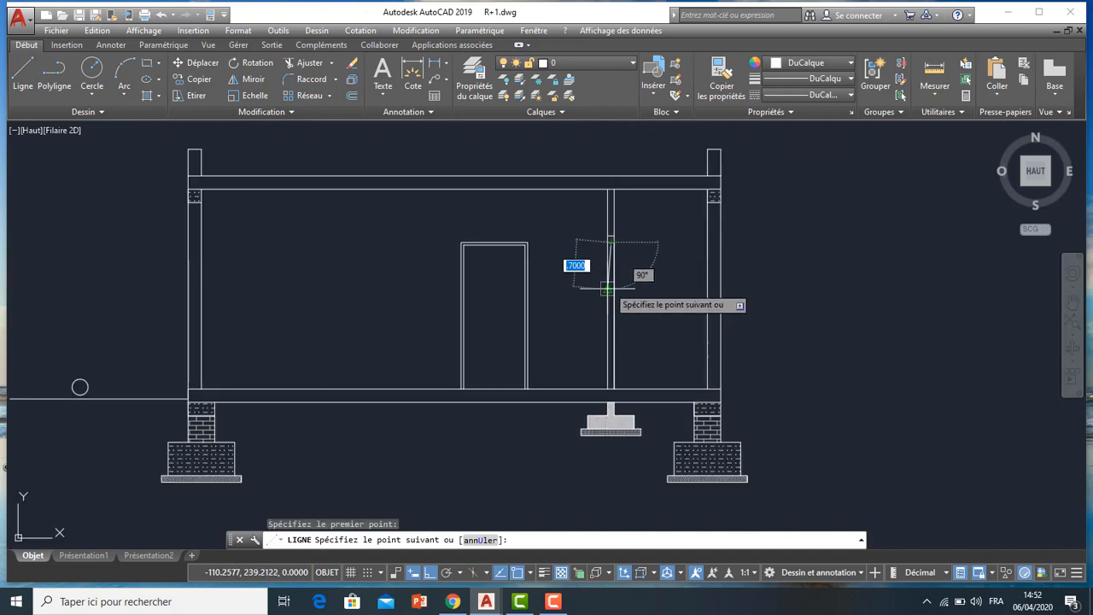
scroll(602, 324, up, 4)
click(634, 493)
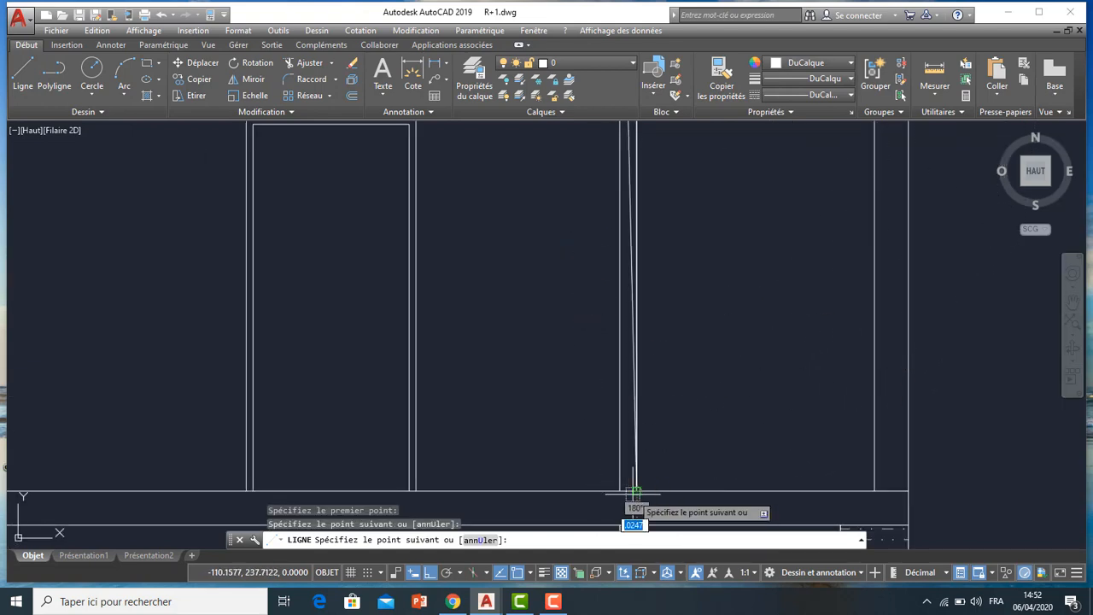
key(ctrl+z)
scroll(632, 496, up, 3)
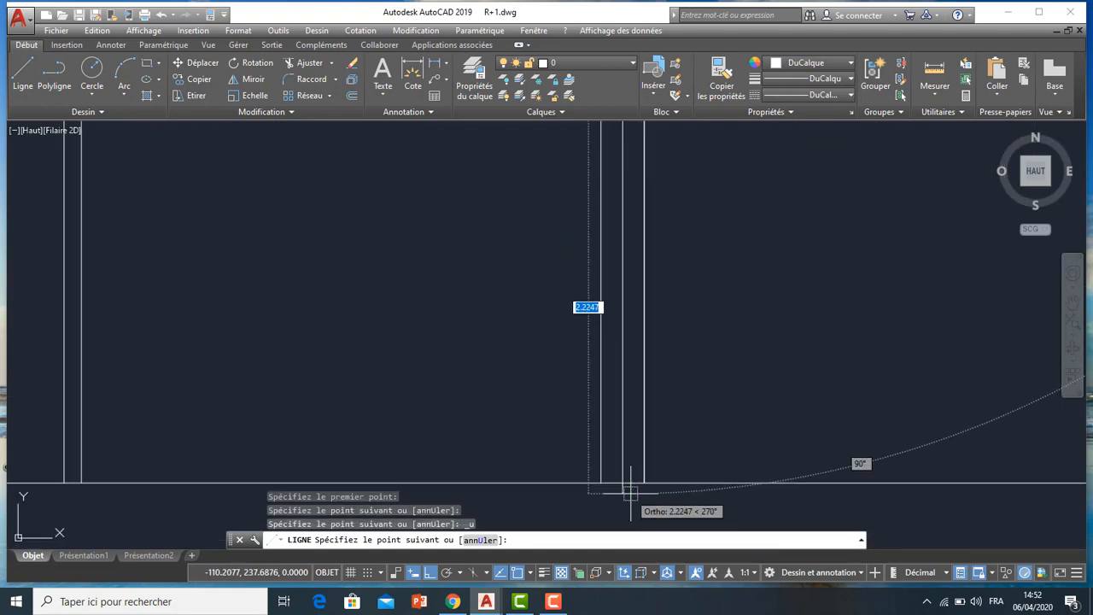
key(Escape)
scroll(639, 362, down, 3)
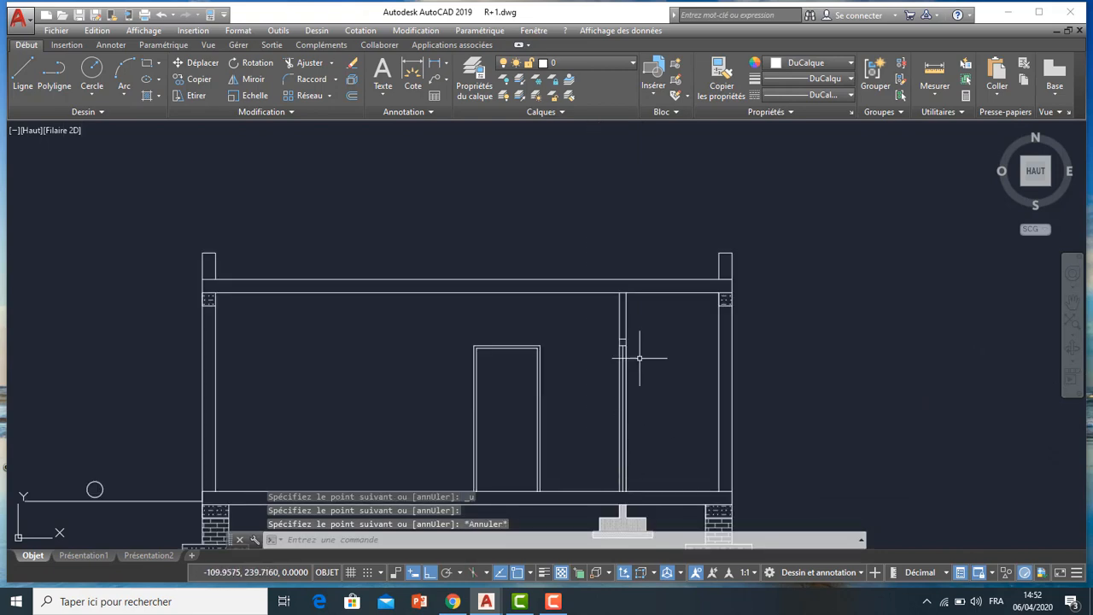
- Hatch the small lintel in the partition wall with the MUDST pattern at scale 0.0010
scroll(639, 357, up, 2)
scroll(610, 330, up, 3)
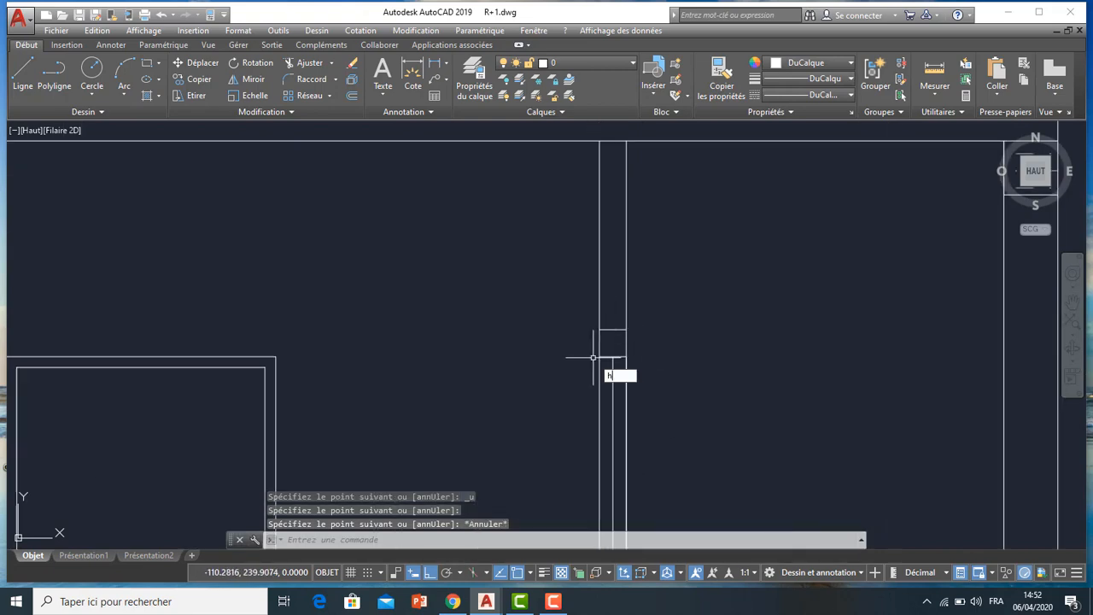
key(Return)
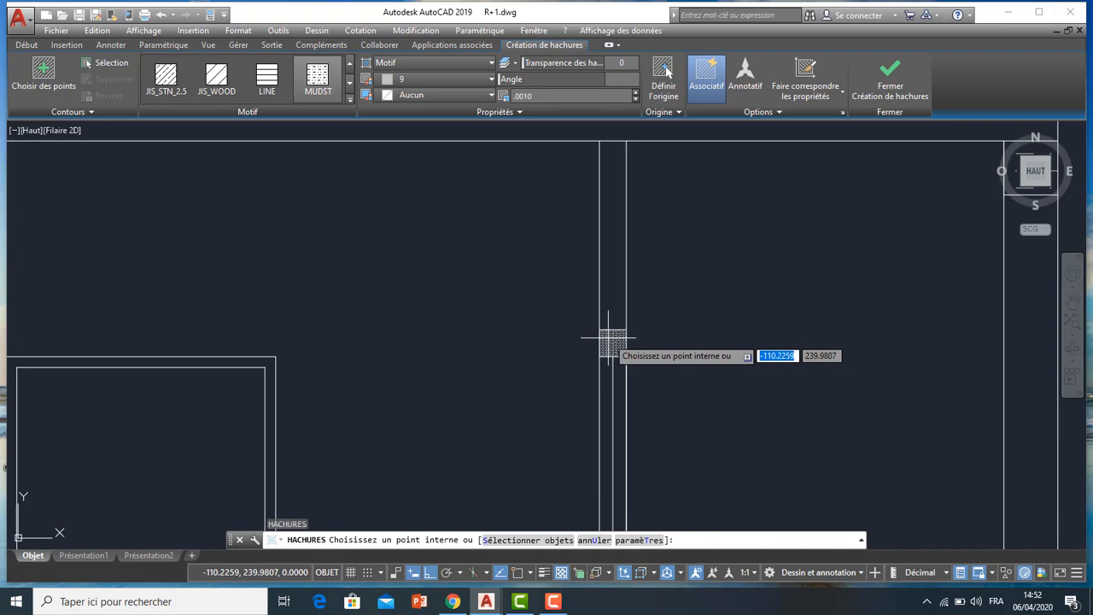
click(612, 344)
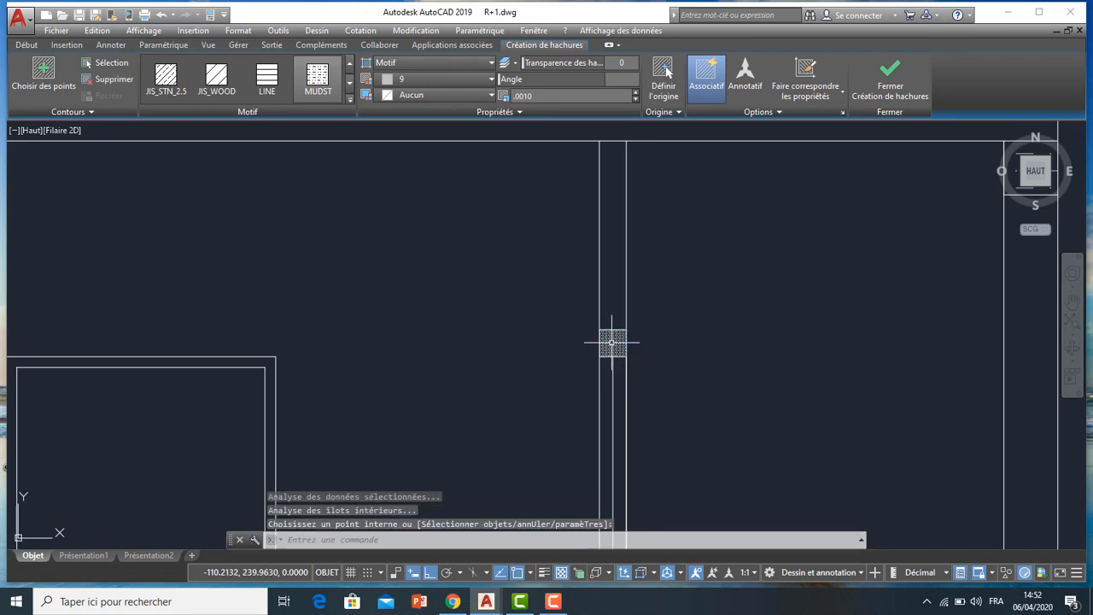
key(Return)
scroll(522, 283, down, 2)
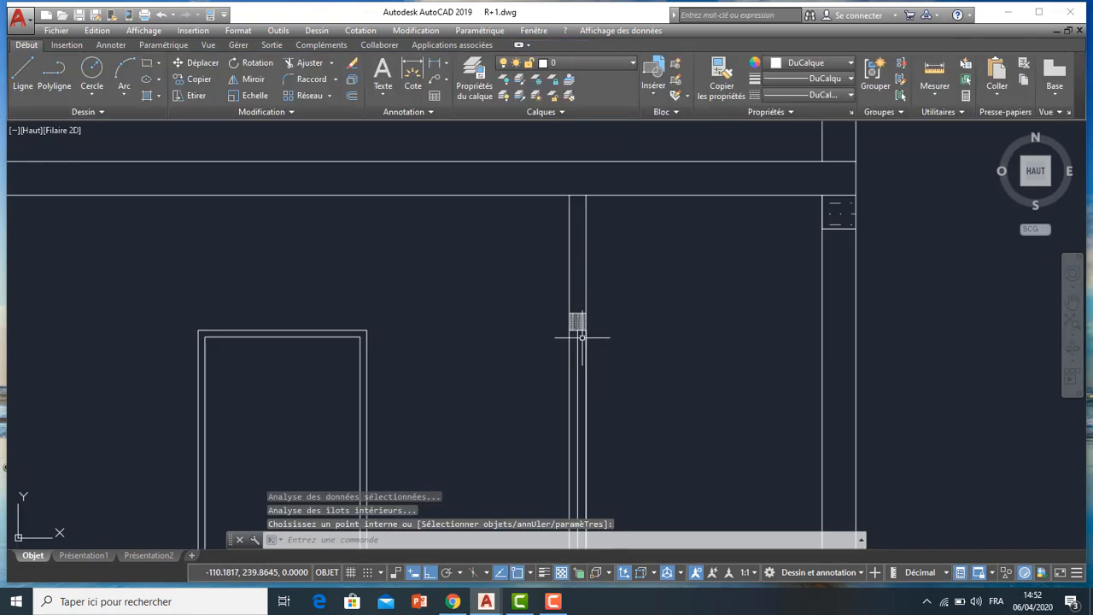
scroll(598, 298, down, 3)
scroll(623, 276, up, 3)
scroll(548, 300, down, 1)
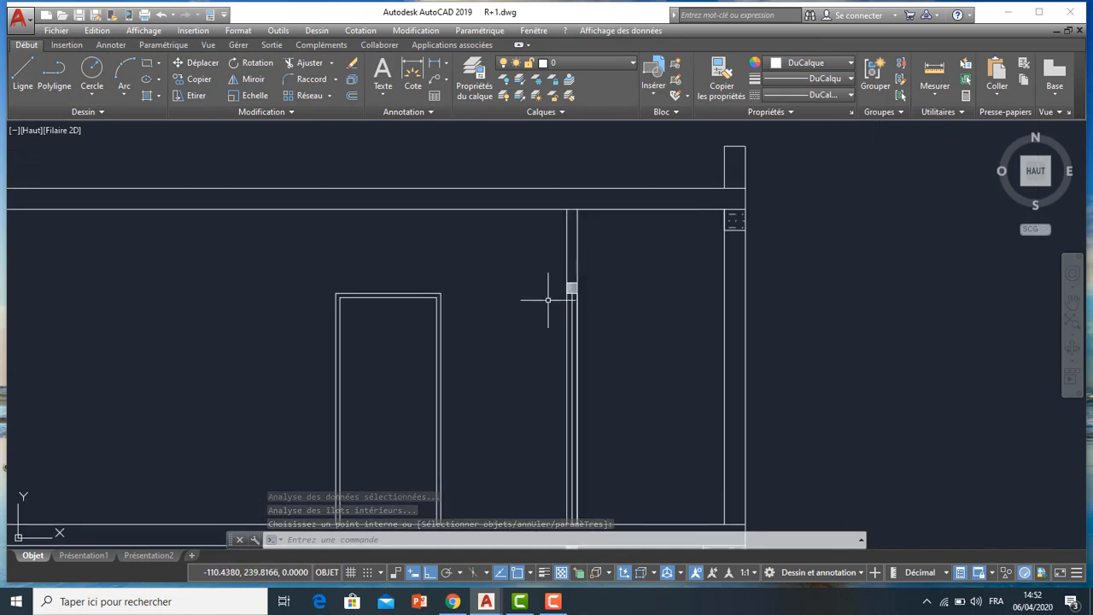
middle_drag(506, 256, 613, 233)
scroll(574, 244, down, 4)
middle_drag(529, 246, 560, 245)
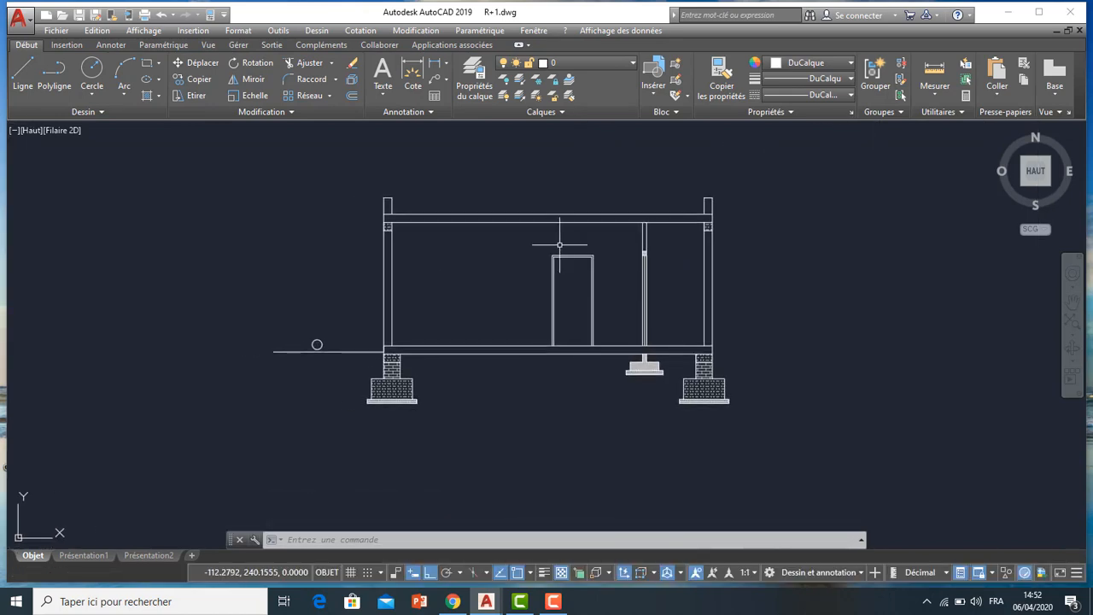
click(147, 64)
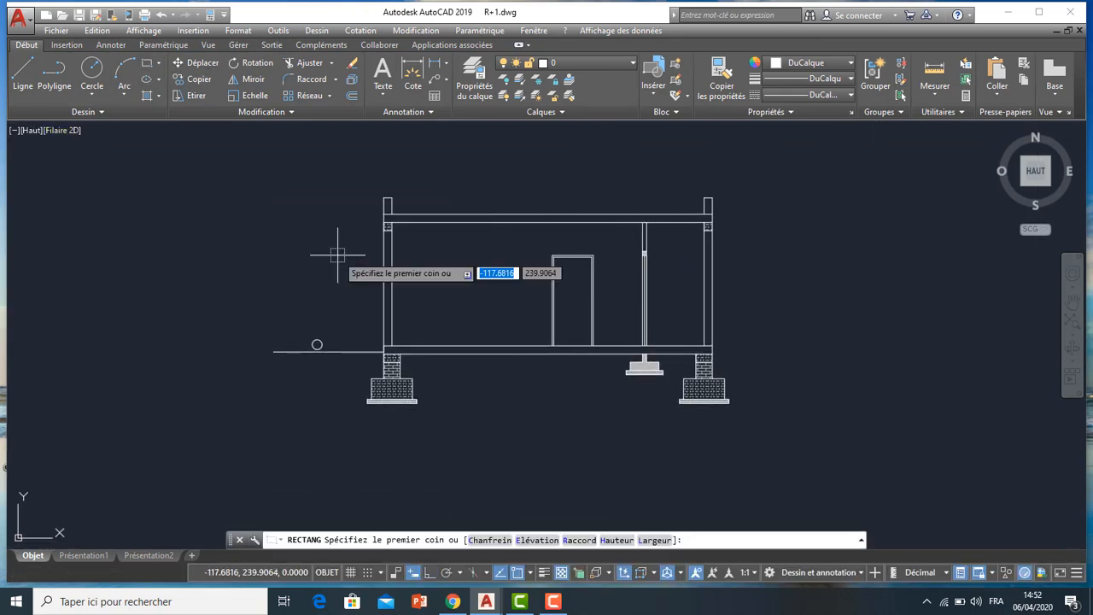
scroll(308, 242, down, 2)
middle_drag(190, 237, 557, 267)
click(472, 299)
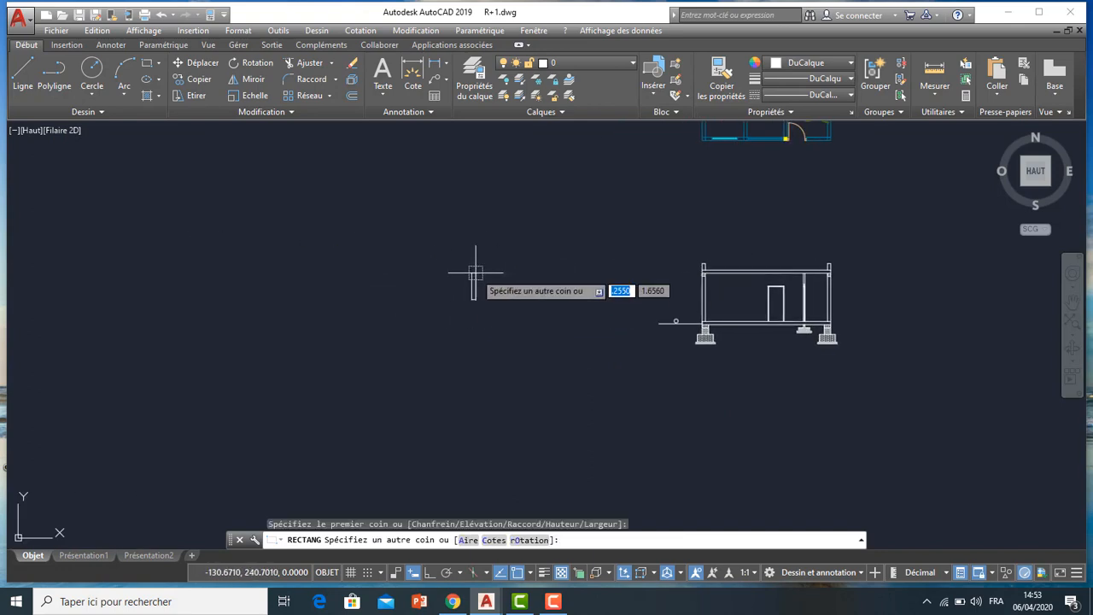
scroll(501, 269, up, 4)
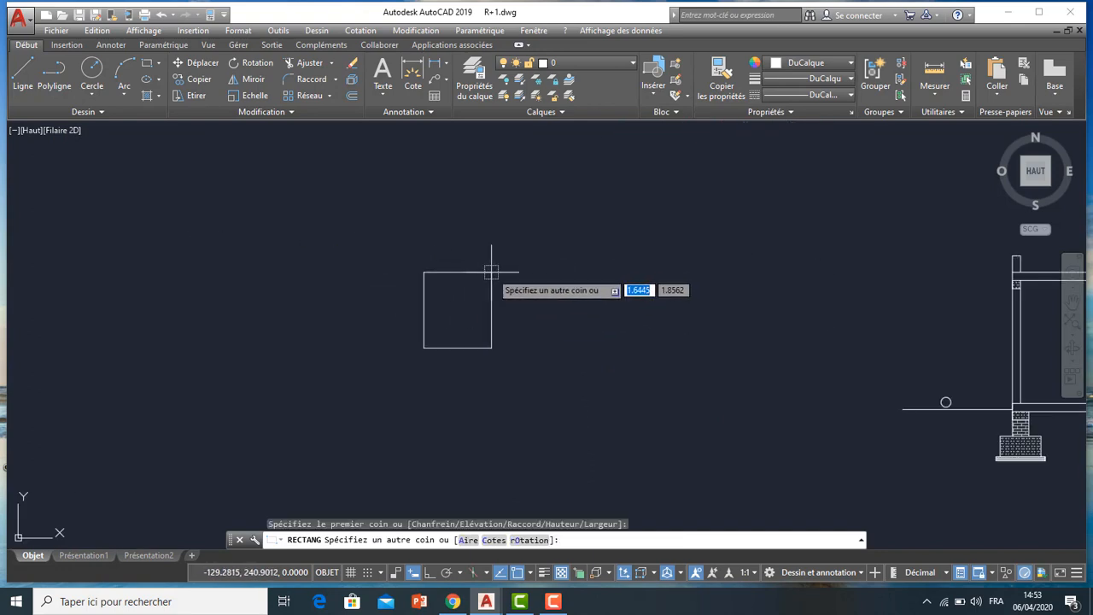
key(Escape)
- Copy the door outline and its inner frame about 12.27 units horizontally into the empty space left of the section
scroll(448, 281, down, 3)
scroll(641, 293, up, 6)
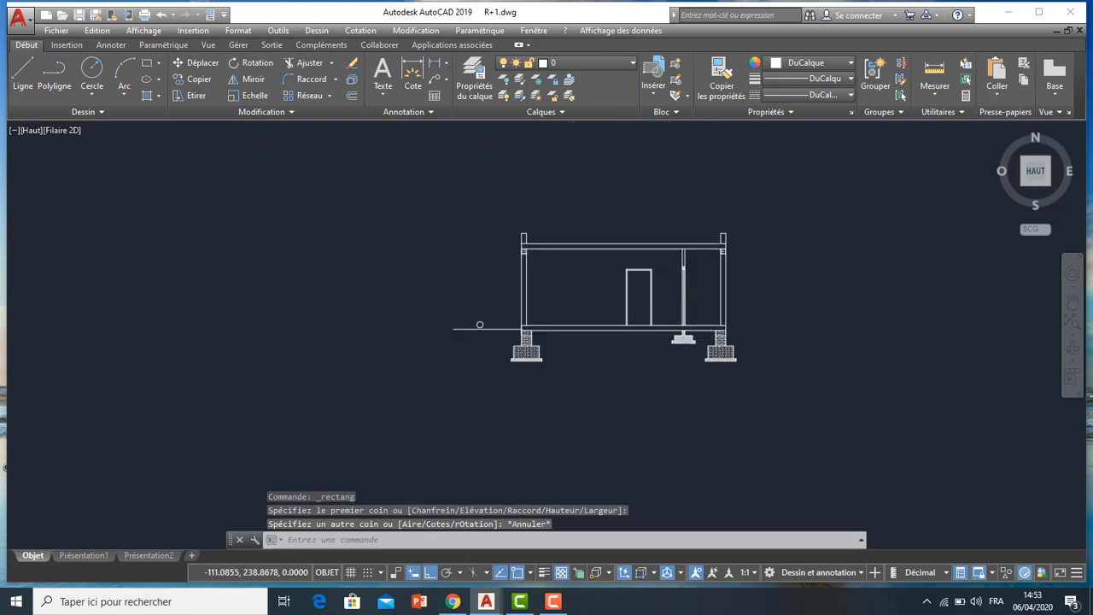
click(647, 245)
click(608, 269)
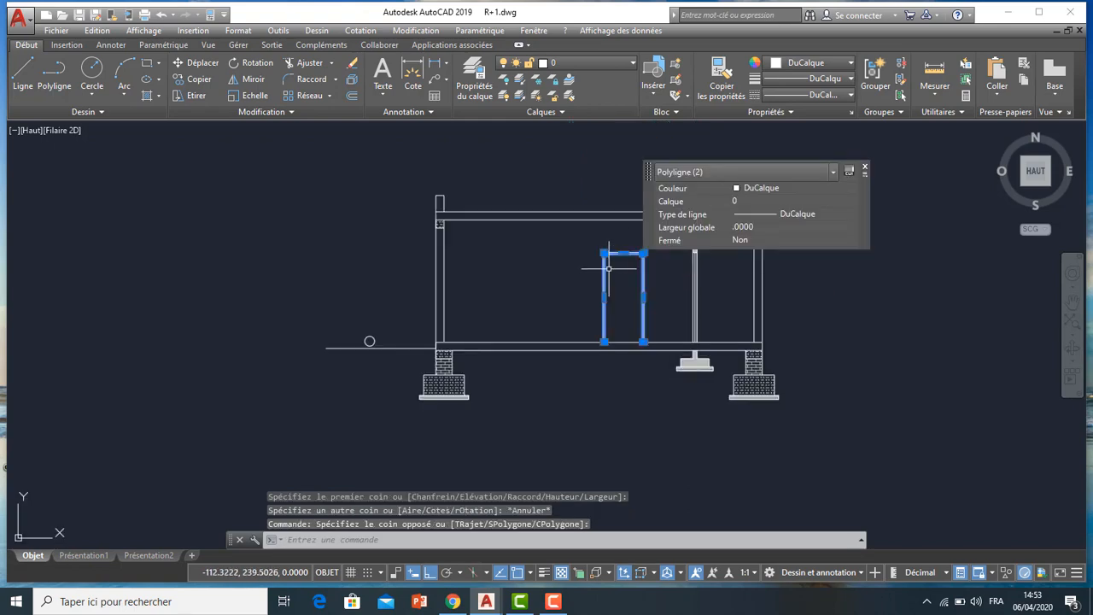
text(co)
key(Return)
click(560, 272)
scroll(546, 283, down, 2)
click(242, 285)
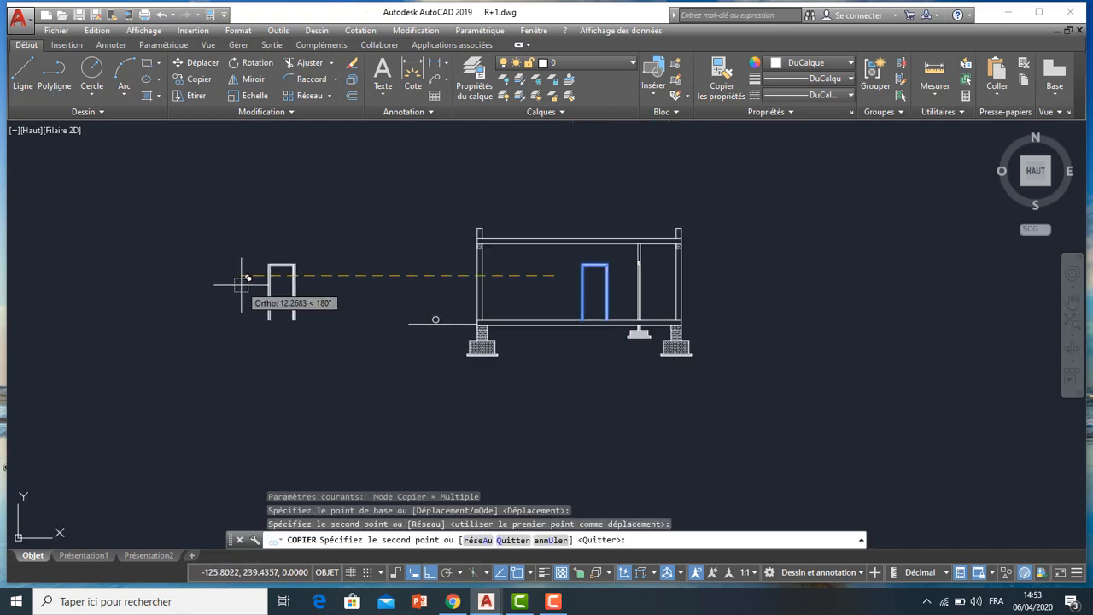
scroll(242, 285, down, 2)
key(Escape)
- Draw a horizontal rectangle about 1.87 by 0.16 to the right of the copied door's upper part
scroll(388, 285, down, 2)
scroll(283, 290, up, 2)
scroll(291, 291, up, 4)
middle_drag(436, 281, 495, 312)
scroll(491, 307, up, 5)
click(147, 65)
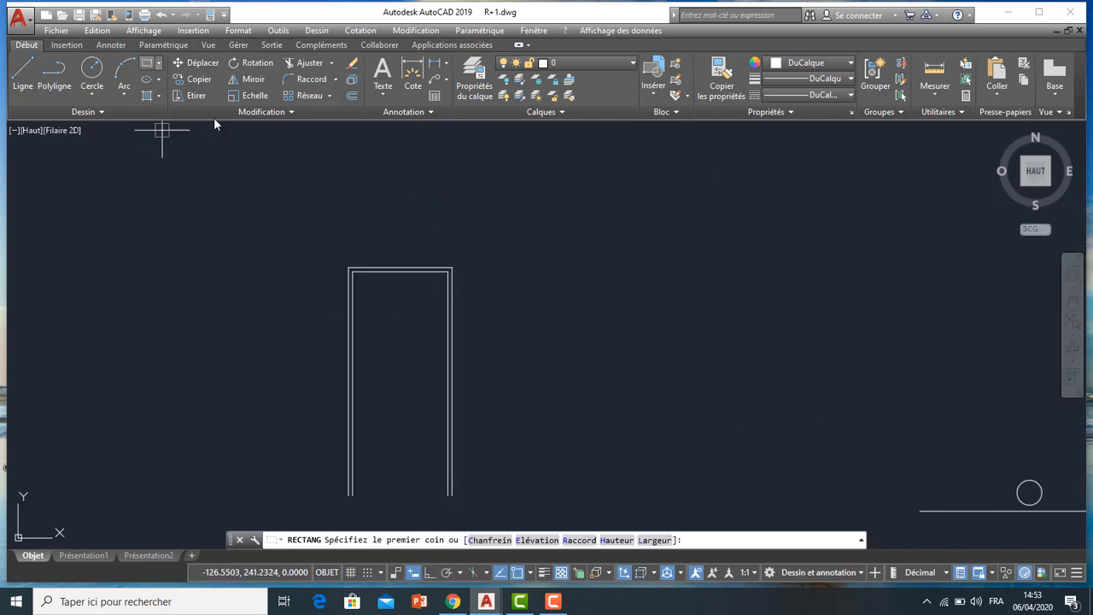
click(558, 276)
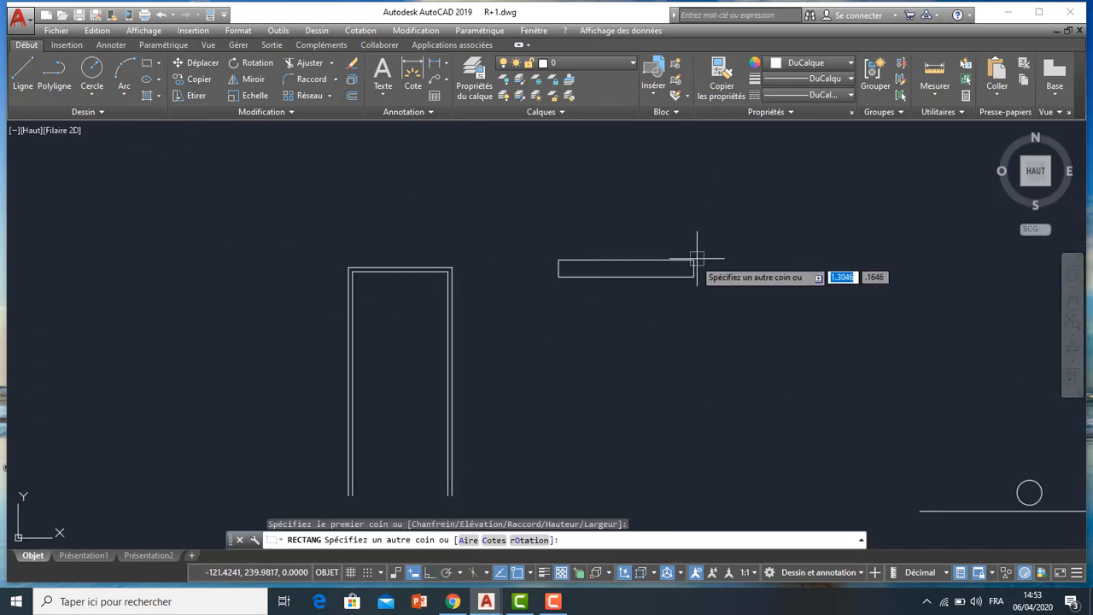
click(752, 260)
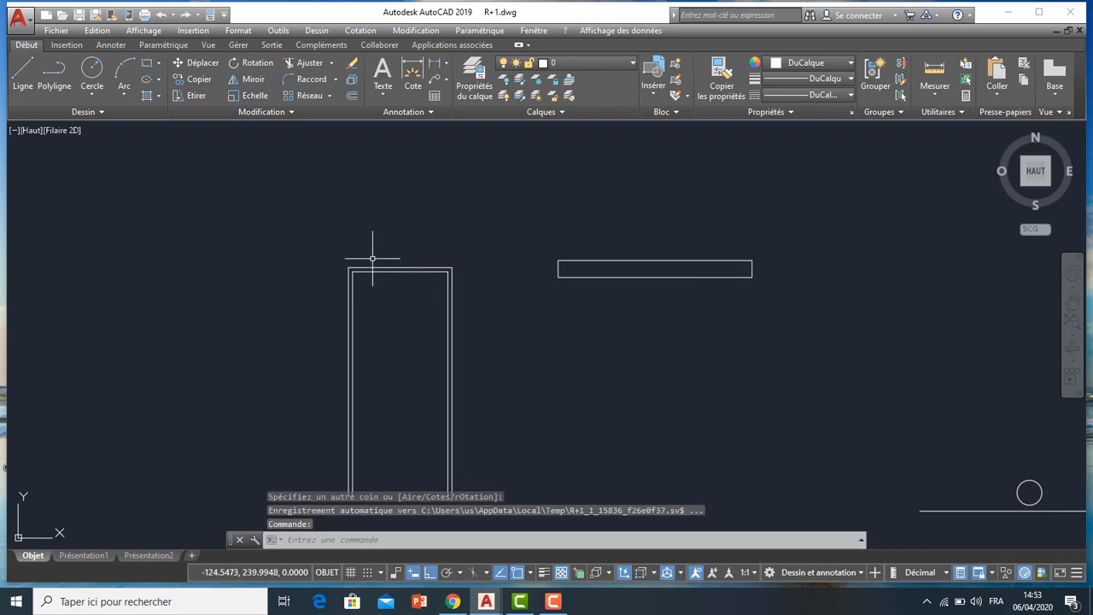
click(677, 230)
click(600, 307)
key(Escape)
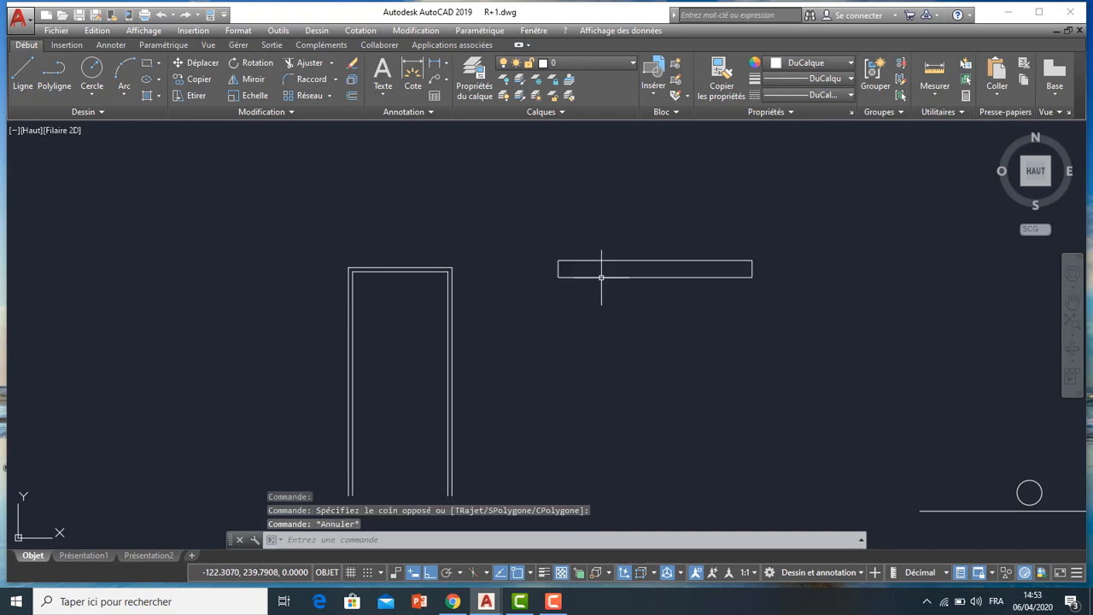
- Draw a horizontal centre line across the rectangle between the midpoints of its short sides
click(28, 91)
scroll(632, 264, up, 2)
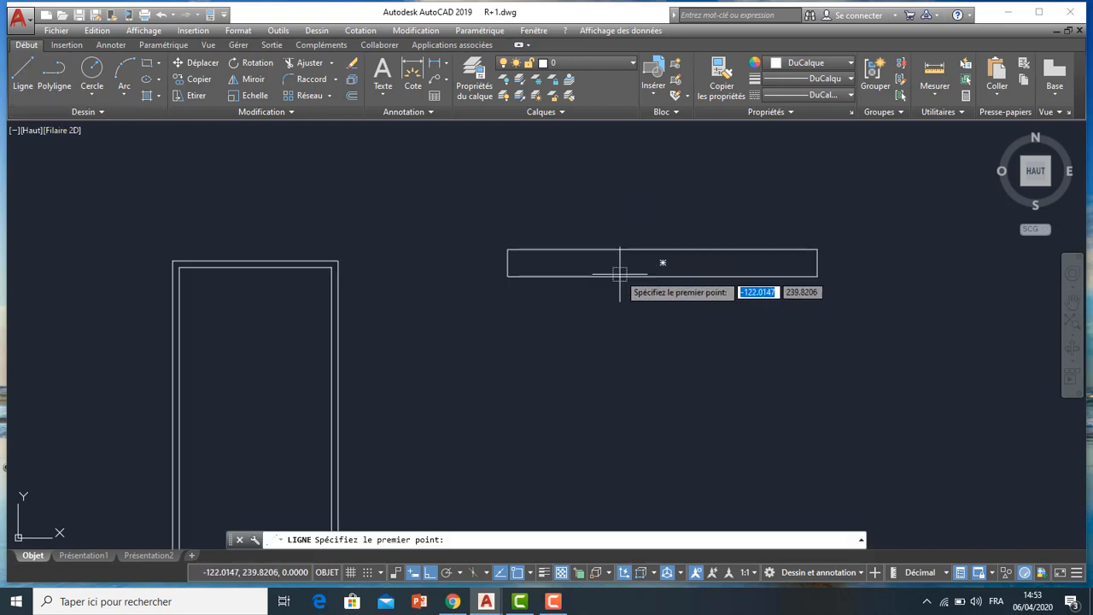
click(507, 262)
click(818, 263)
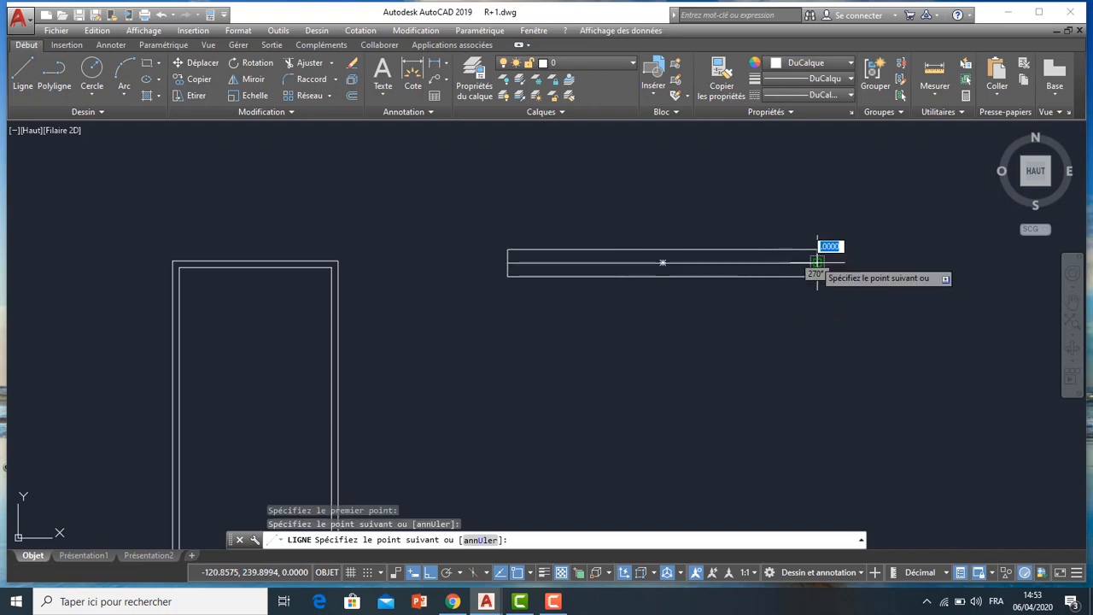
key(Escape)
- Offset the rectangle's centre line by 0.04 both upward and downward
scroll(714, 273, up, 4)
click(705, 268)
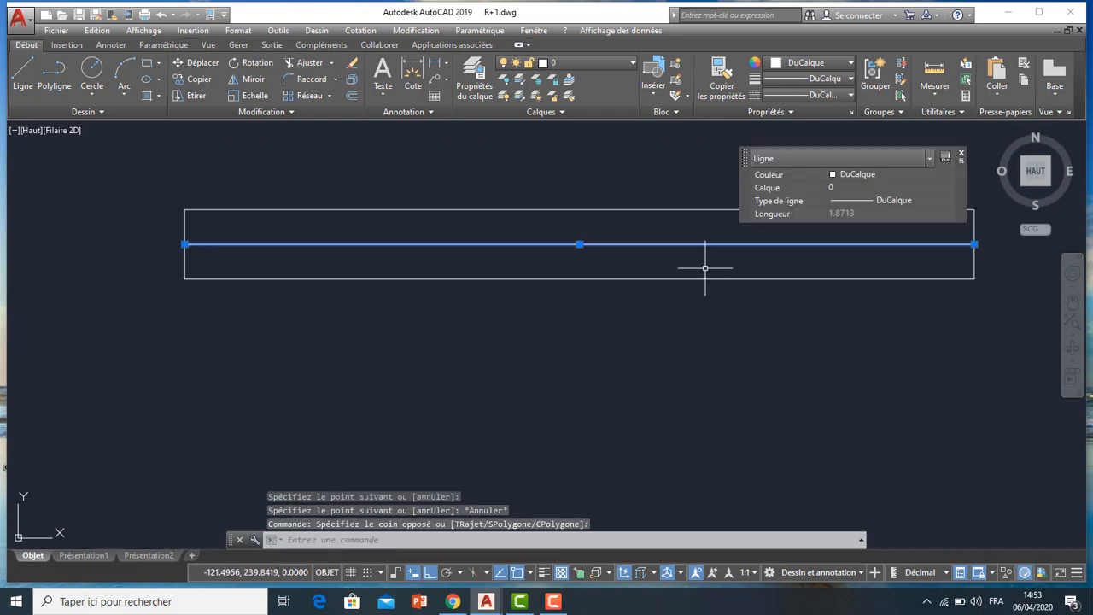
click(352, 96)
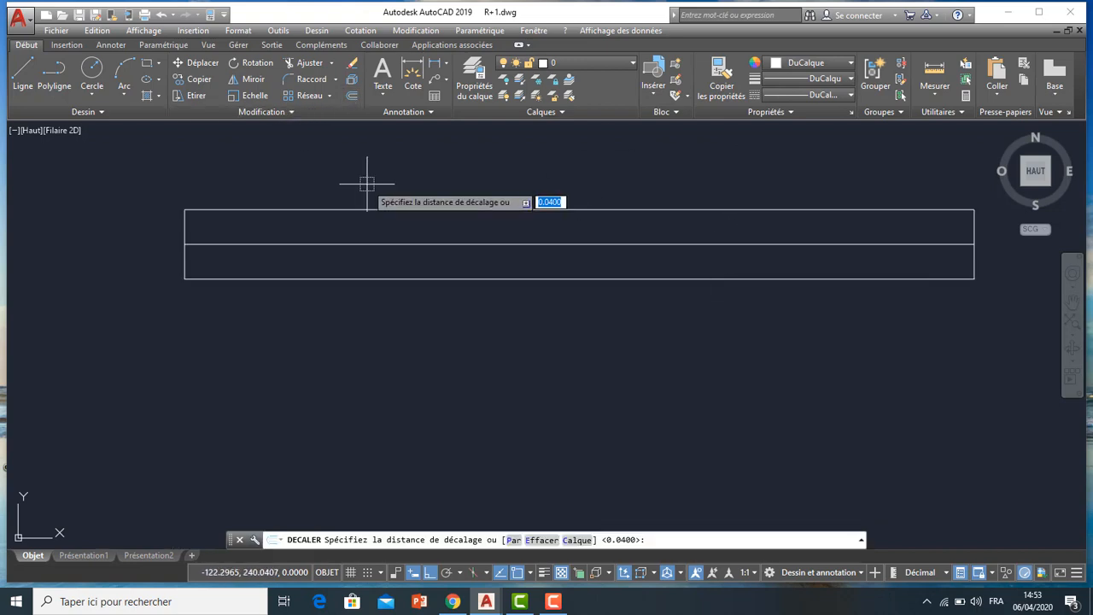
key(Return)
scroll(437, 256, up, 2)
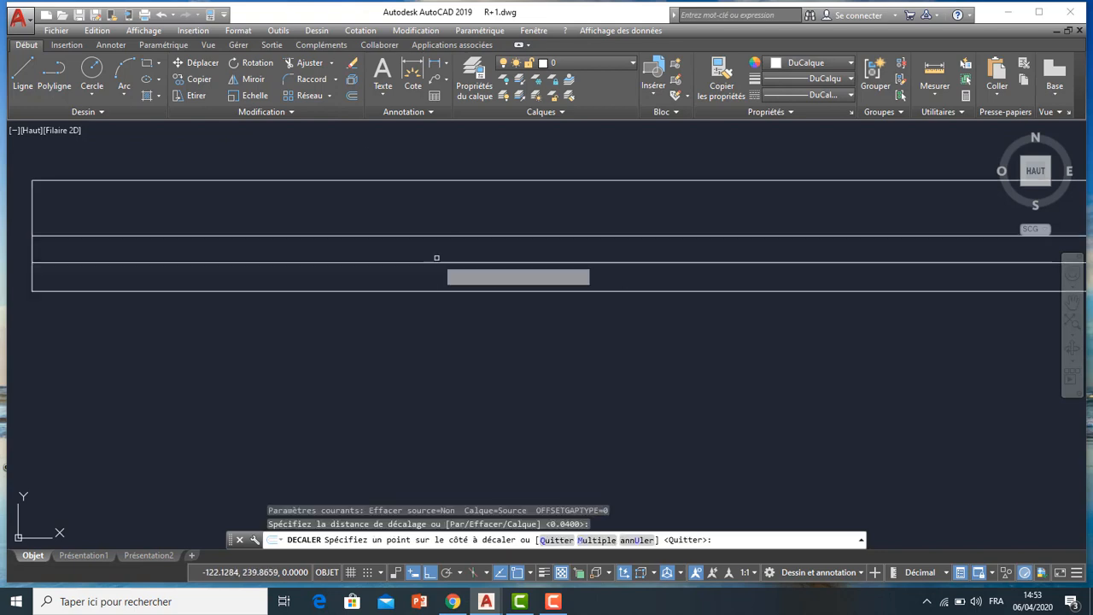
click(438, 256)
click(439, 236)
click(445, 218)
scroll(501, 231, down, 3)
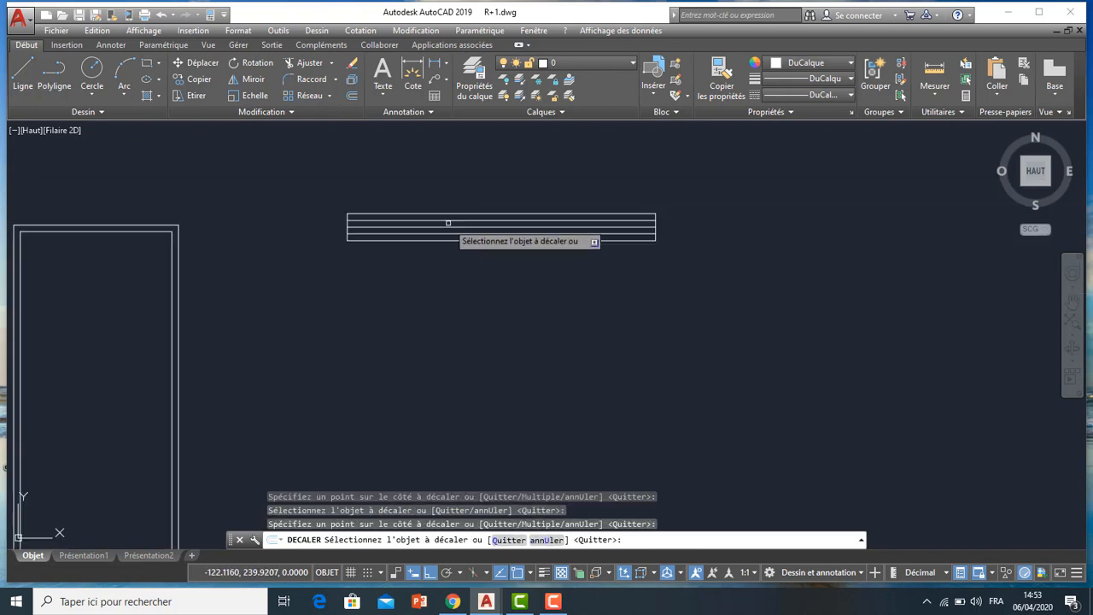
key(Escape)
- Move the striped rectangle onto the copied door, placing its bottom midpoint on the middle of the door's top edge with Ortho off
click(552, 179)
click(492, 248)
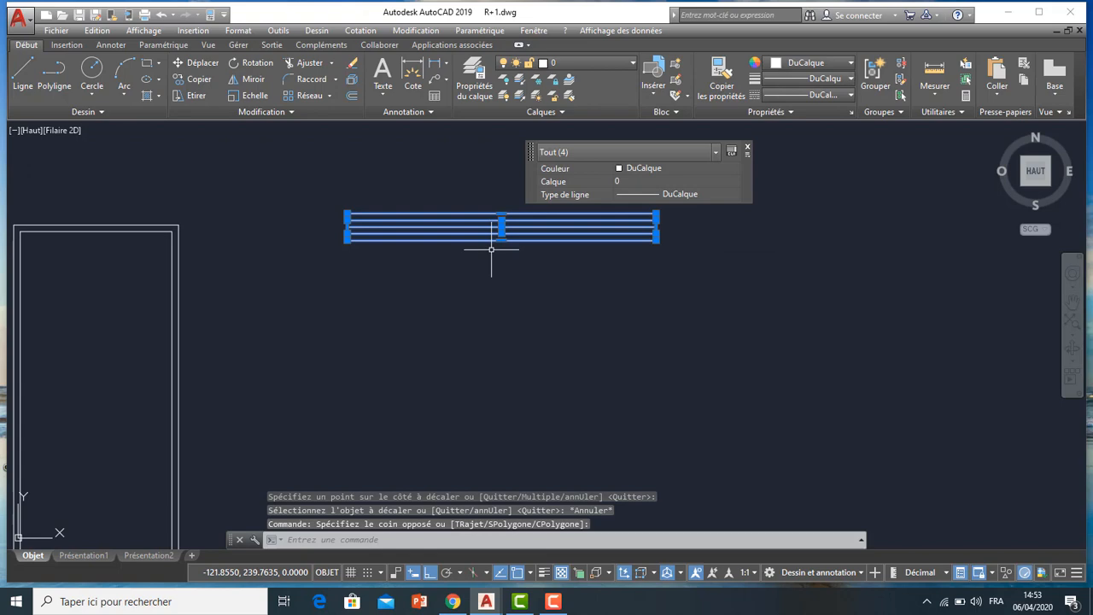
key(Return)
click(501, 235)
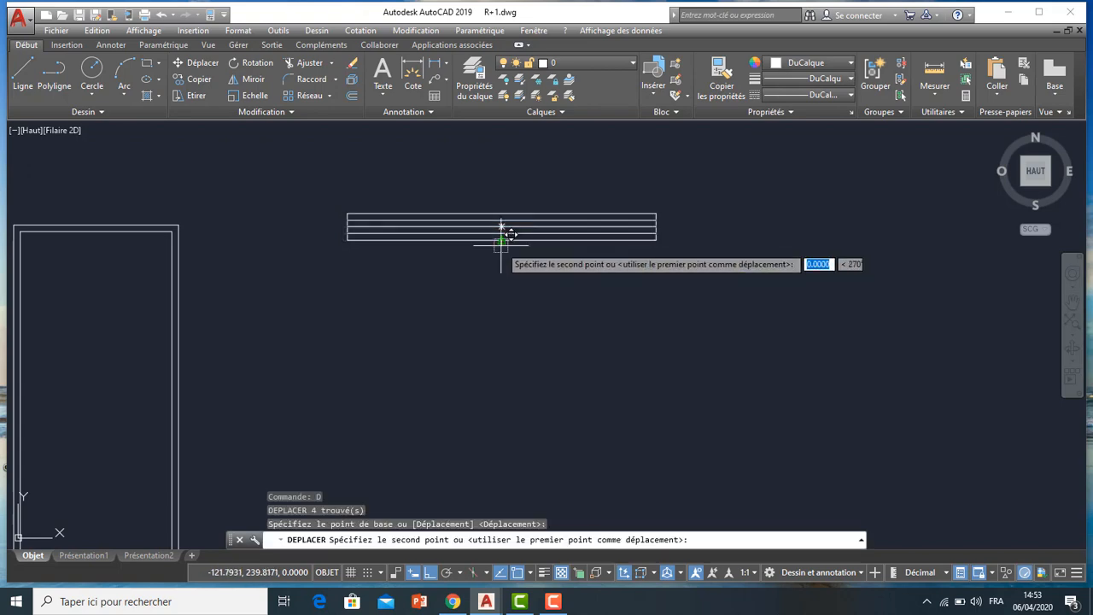
scroll(483, 247, down, 2)
scroll(255, 227, up, 3)
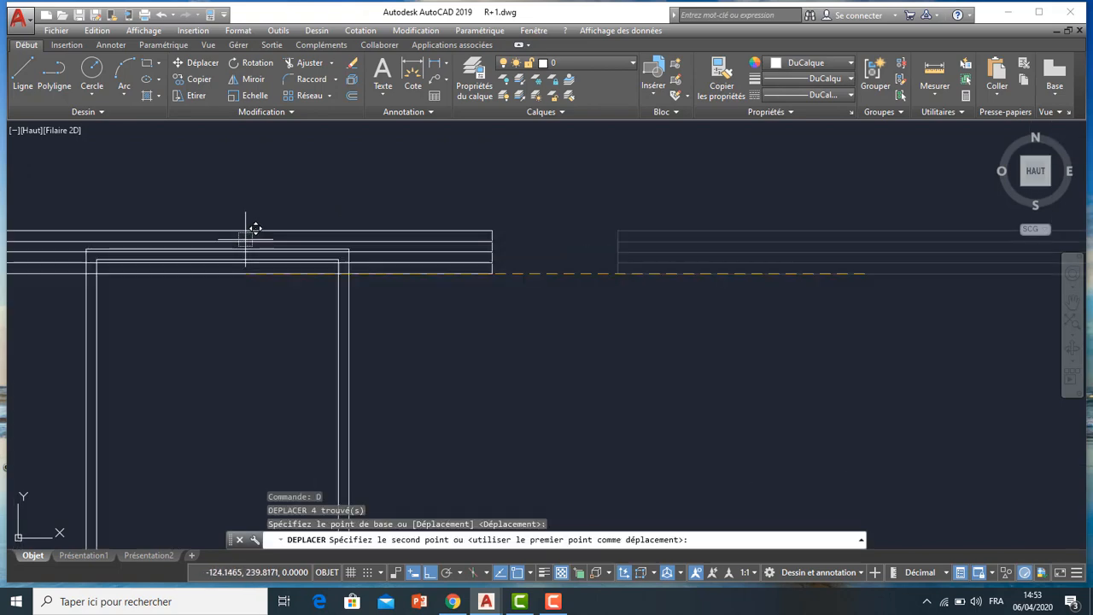
key(F8)
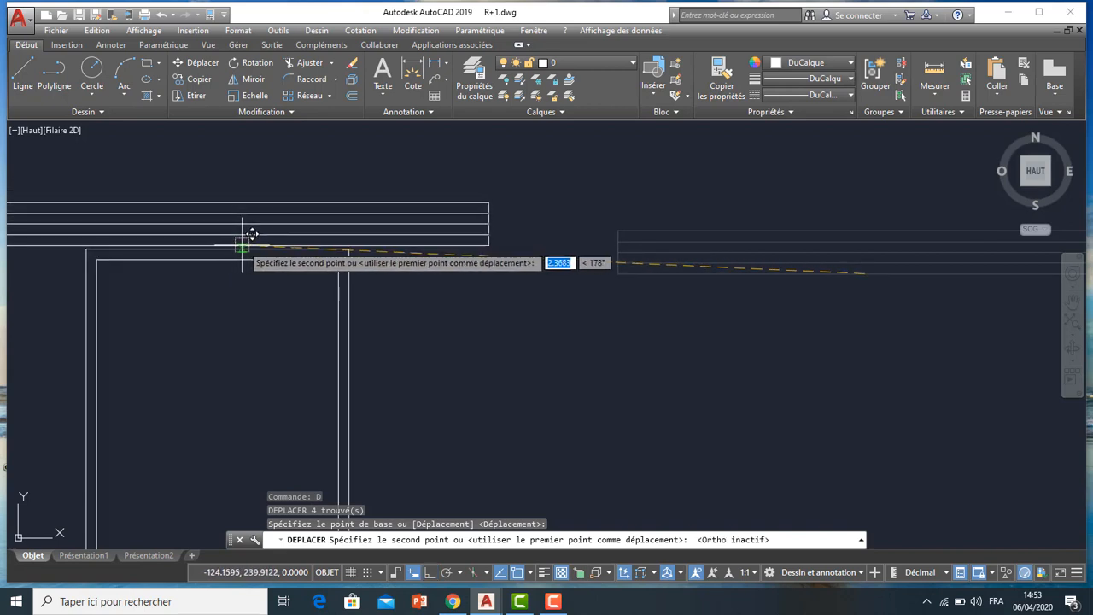
click(253, 234)
scroll(530, 291, down, 3)
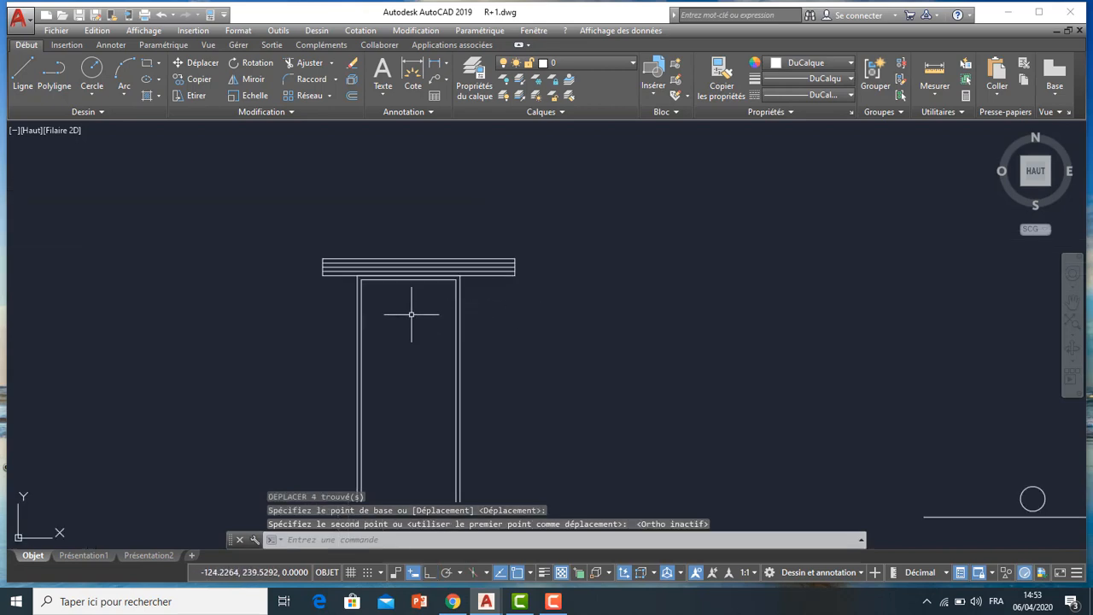
- Draw a rectangle about 0.16 by 0.12 standing on the left end of the striped band's top edge
mouse_move(411, 315)
middle_down()
mouse_move(437, 241)
mouse_move(419, 334)
middle_up()
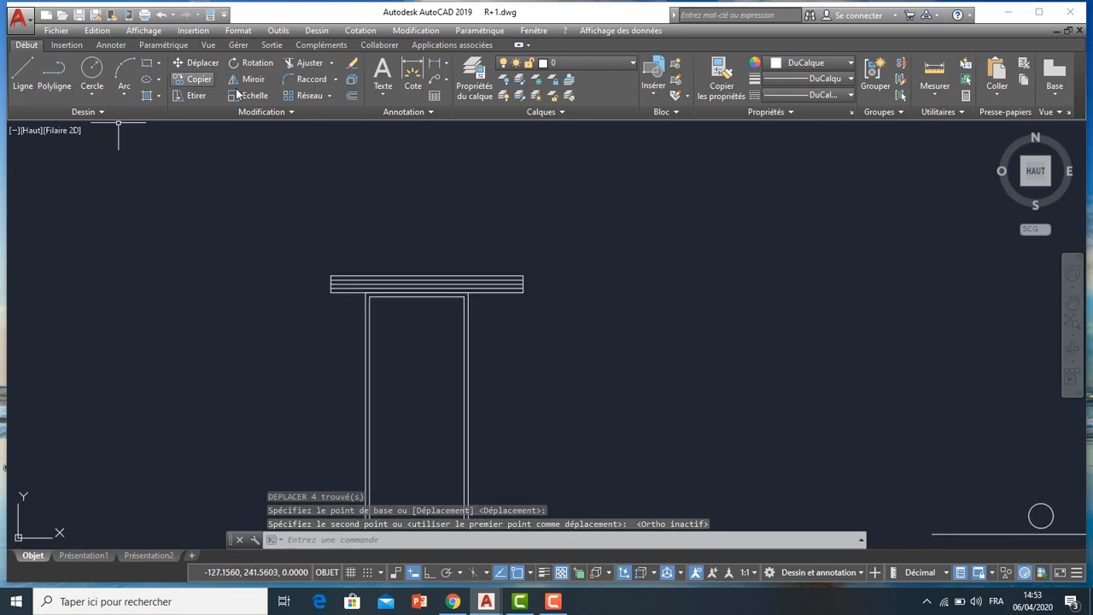
click(147, 63)
scroll(331, 274, up, 2)
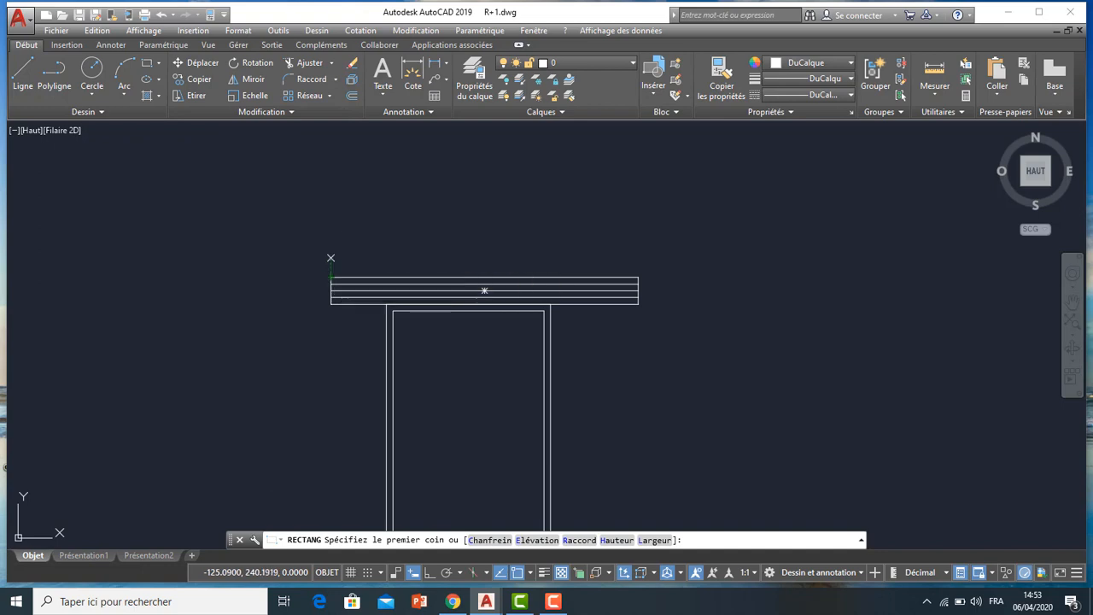
click(344, 251)
click(331, 277)
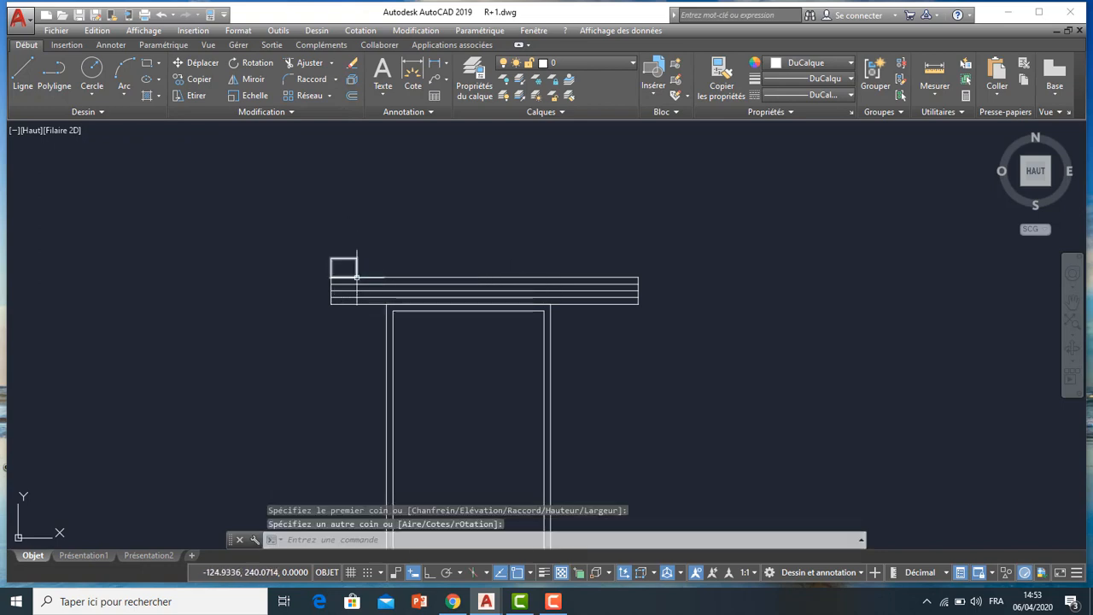
- Copy the small rectangle five times in a row to the right along the band's top edge
scroll(360, 273, up, 2)
click(356, 248)
key(Return)
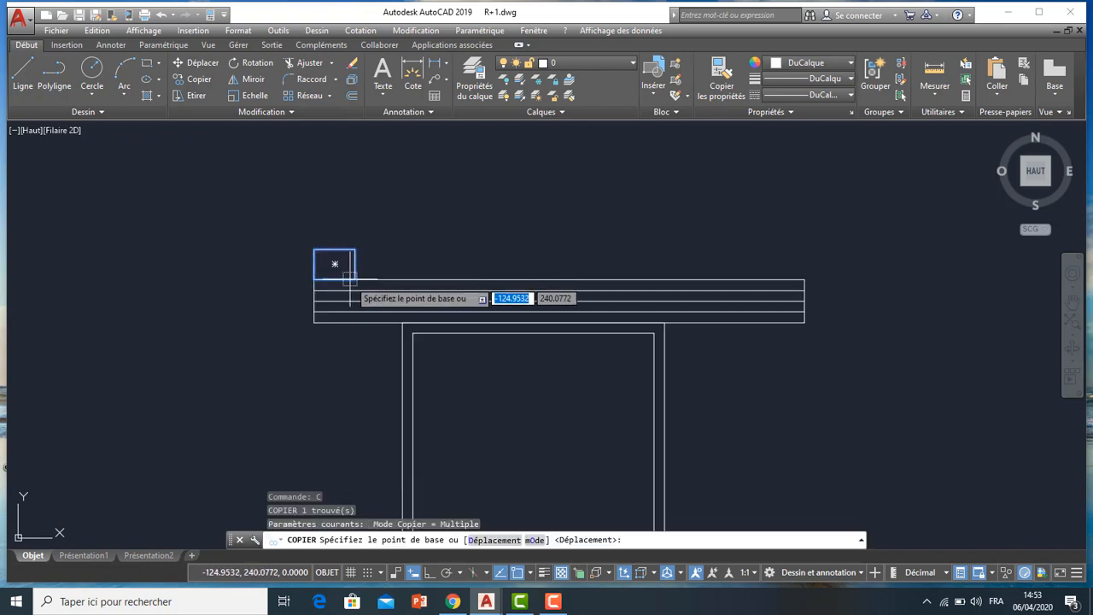
click(315, 278)
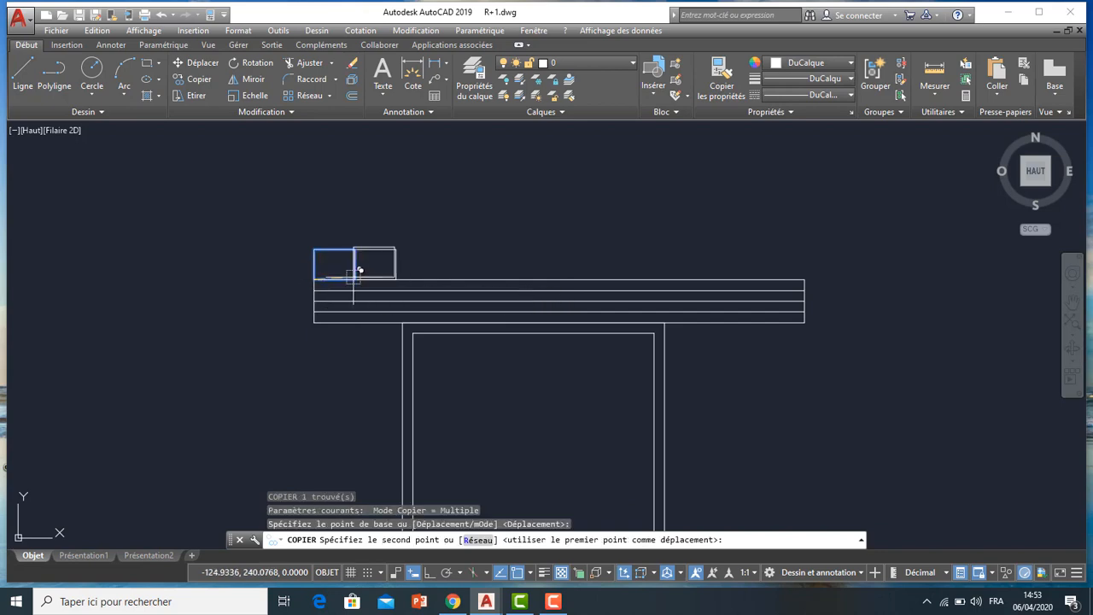
click(355, 279)
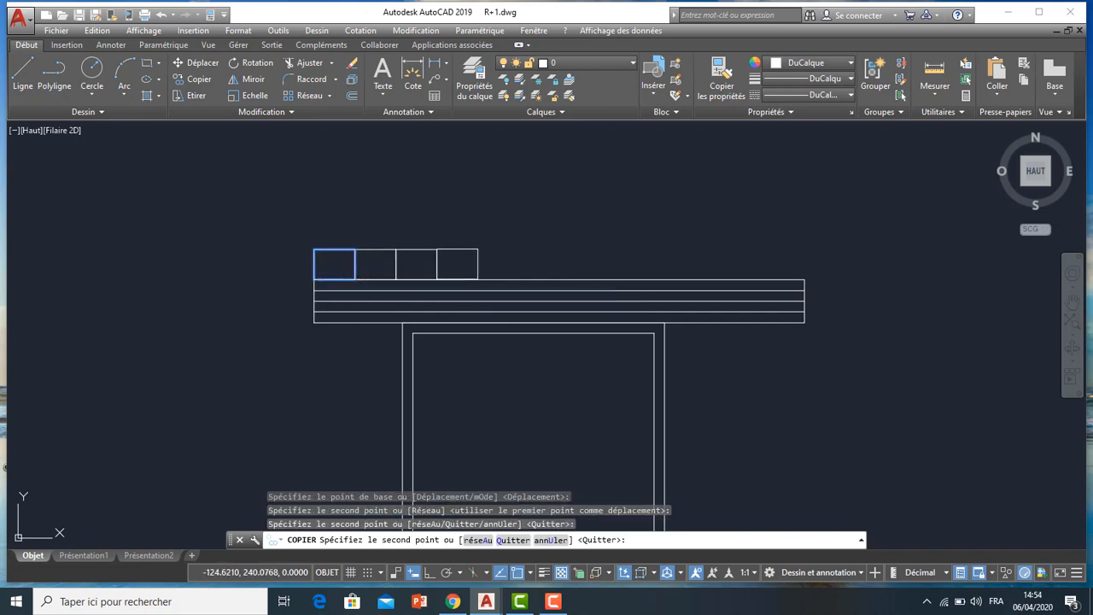
click(437, 280)
click(478, 280)
click(498, 279)
key(Escape)
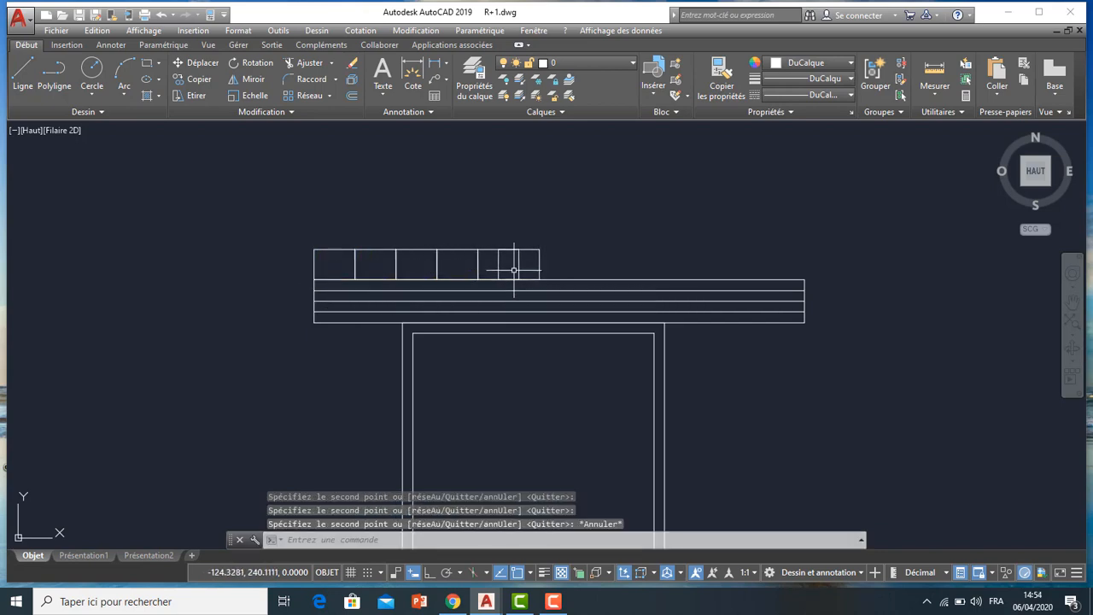
- Delete the overlapping last copy at the right end of the row of small rectangles
scroll(563, 282, down, 3)
scroll(564, 282, up, 3)
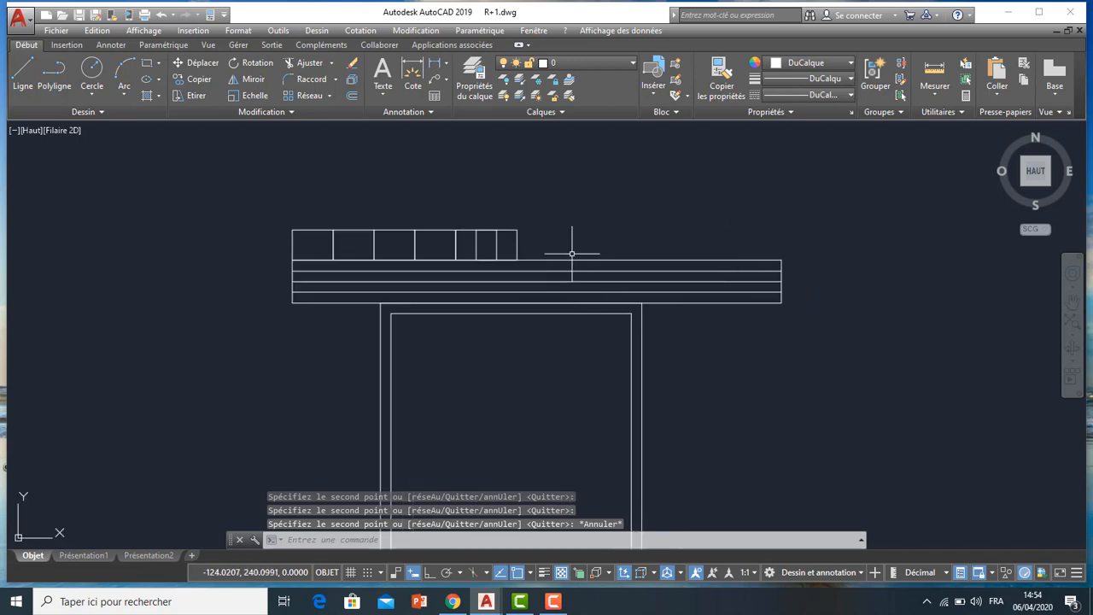
key(Escape)
scroll(705, 224, down, 2)
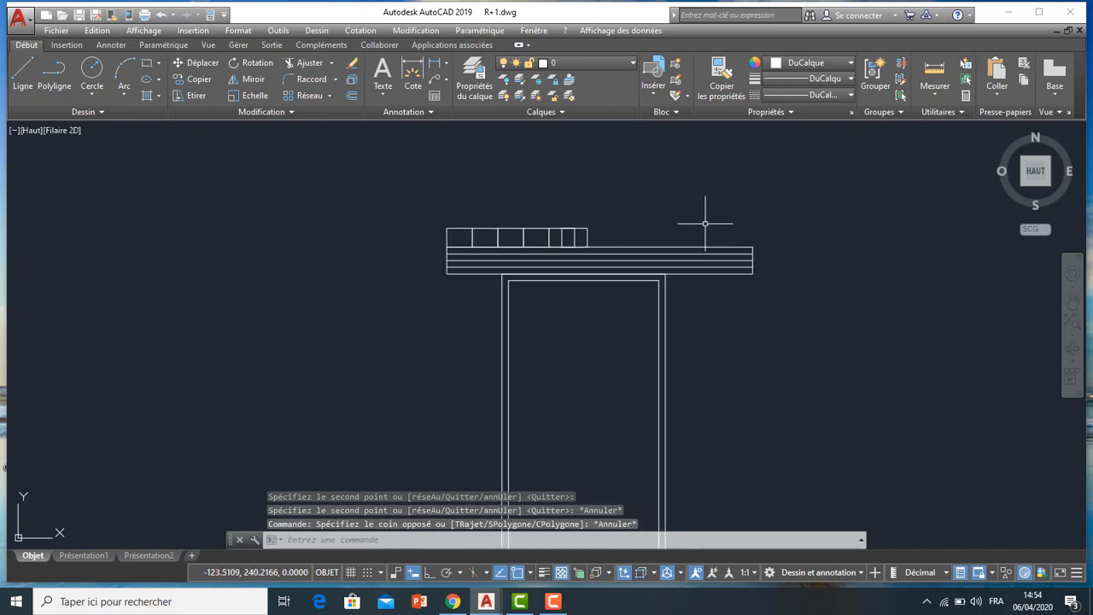
click(586, 231)
mouse_move(588, 229)
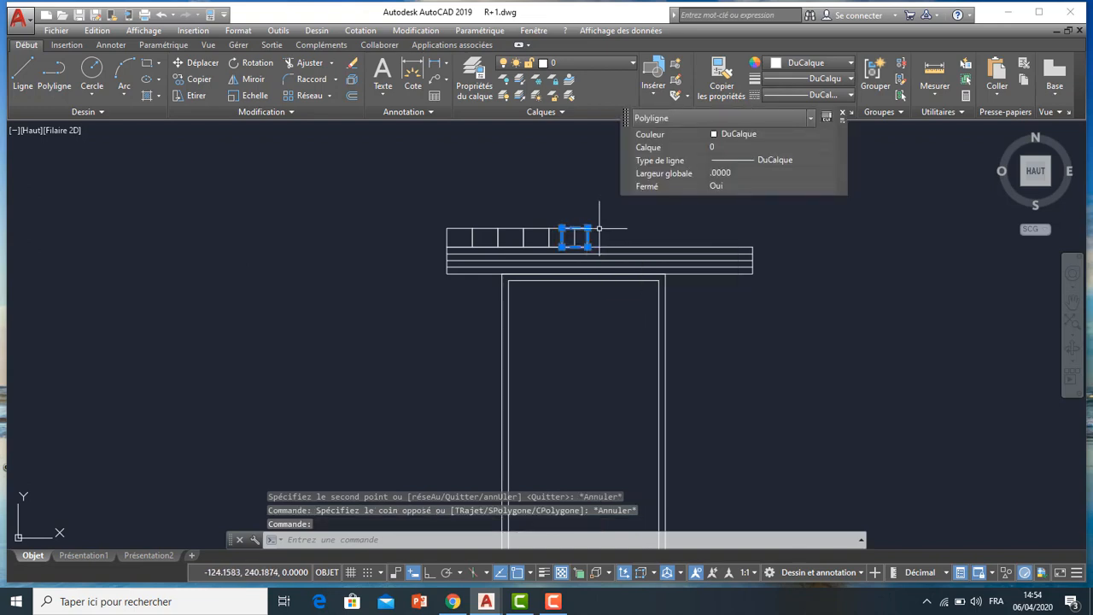
key(Delete)
- Delete the striped band above the copied door, including its rectangle and three inner lines
scroll(622, 244, down, 3)
scroll(676, 234, up, 4)
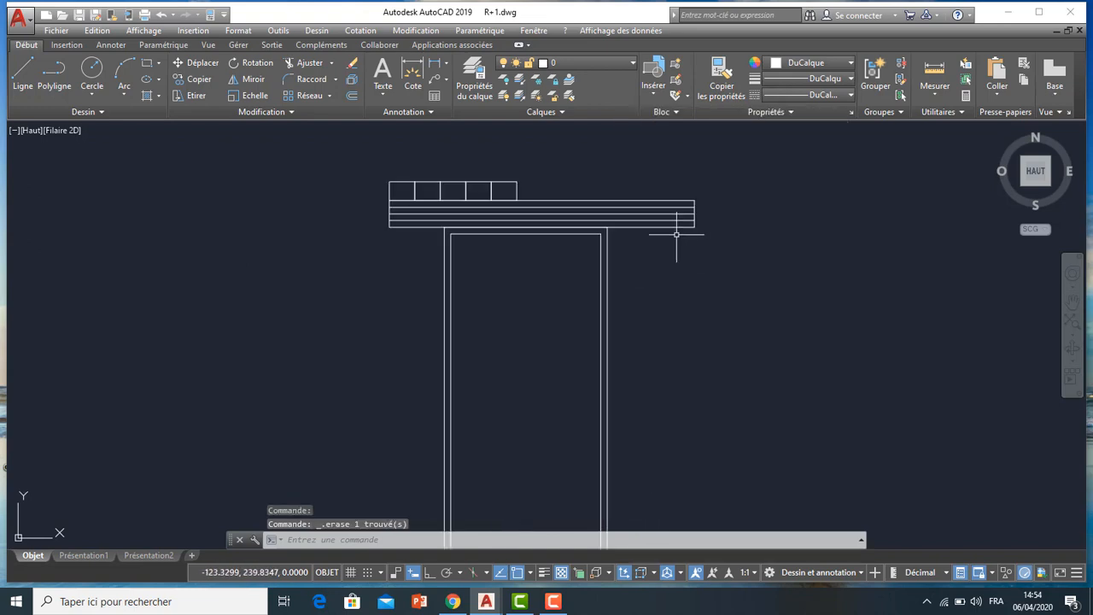
click(662, 270)
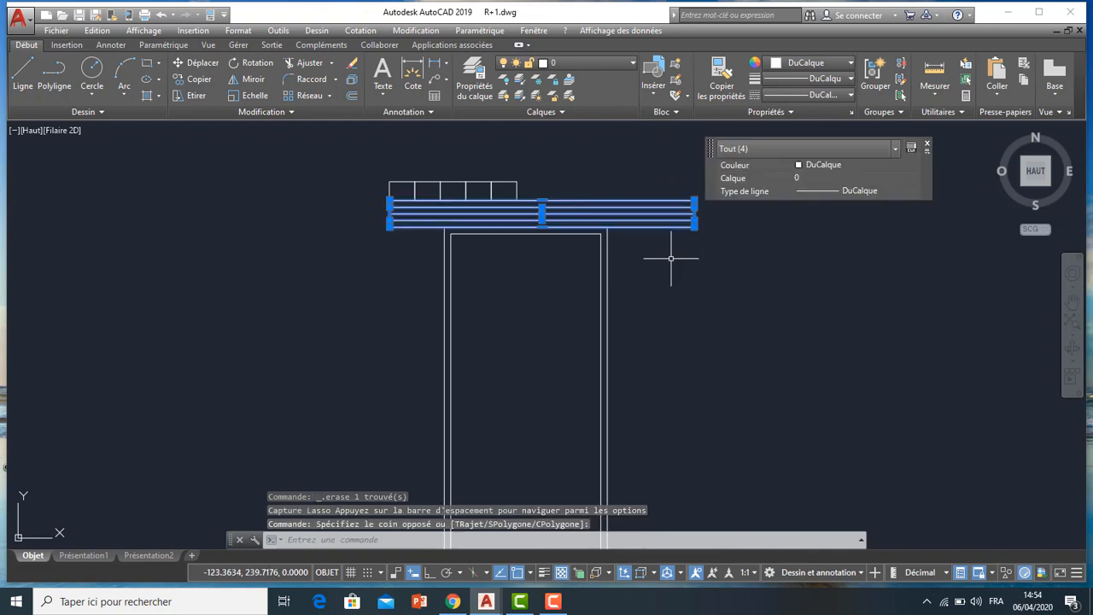
key(Delete)
- Move the row of five small rectangles so its bottom-left corner sits on the copied door's top-left corner
click(555, 205)
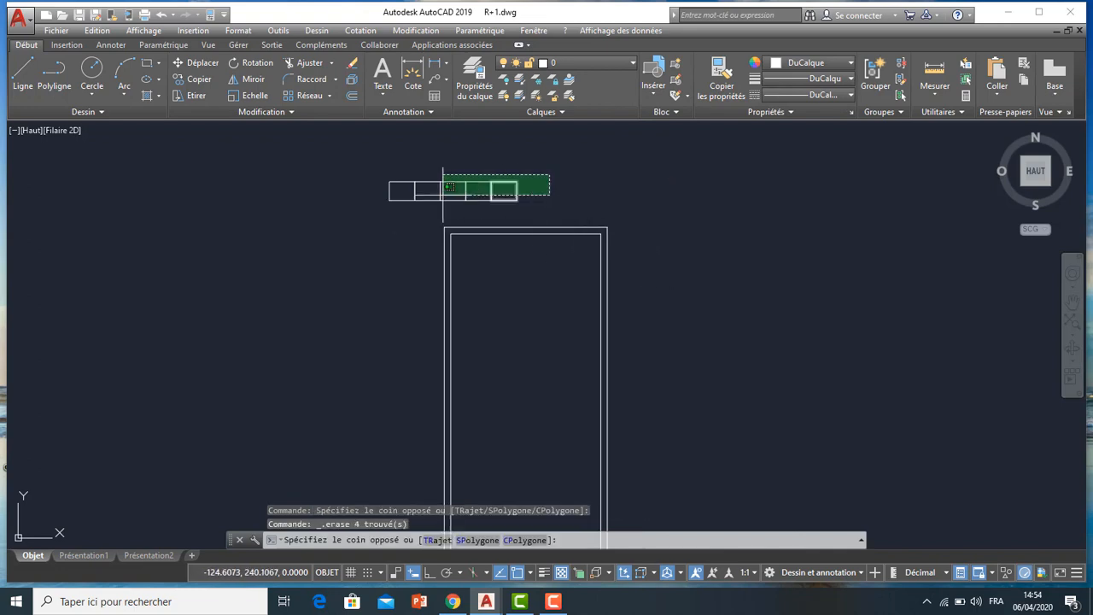
click(353, 207)
text(d)
key(Return)
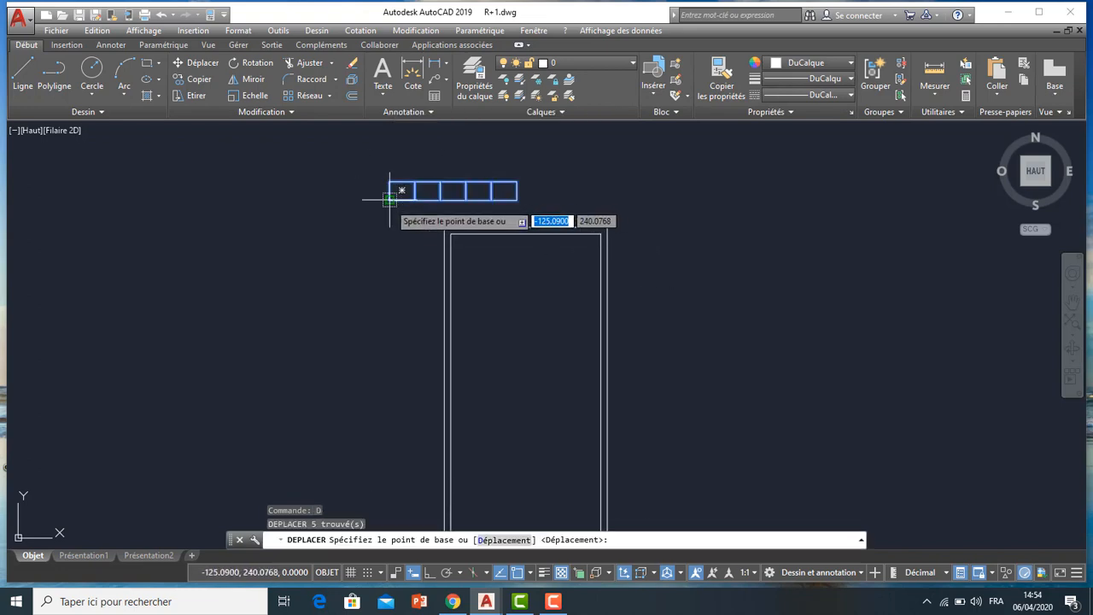
click(388, 201)
click(442, 226)
key(Escape)
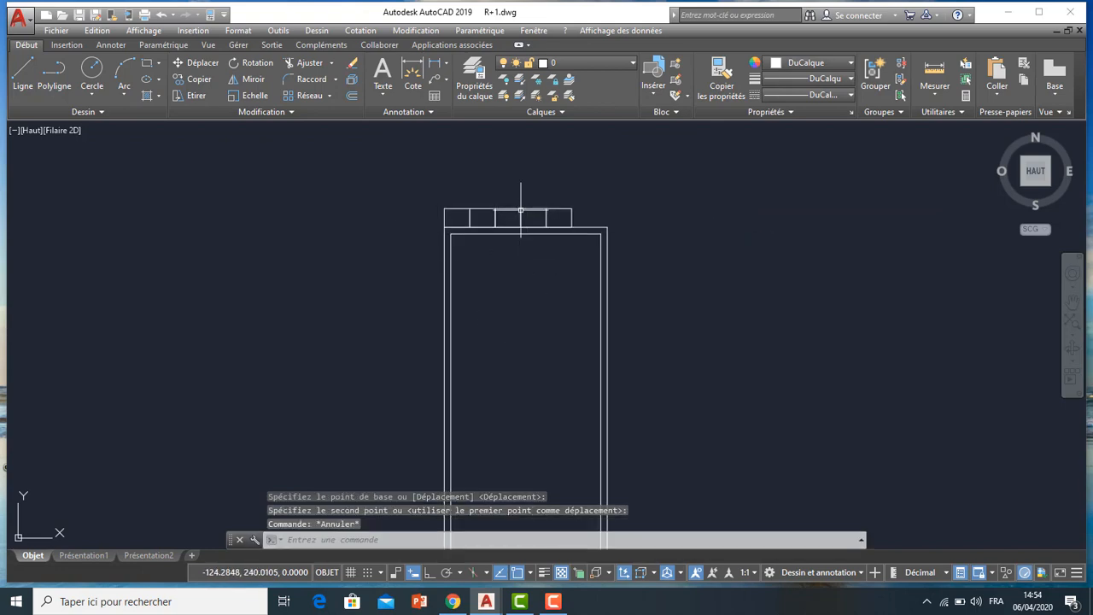
- Delete the row of five small rectangles above the copied door
scroll(521, 209, down, 3)
scroll(526, 271, up, 4)
scroll(550, 222, down, 4)
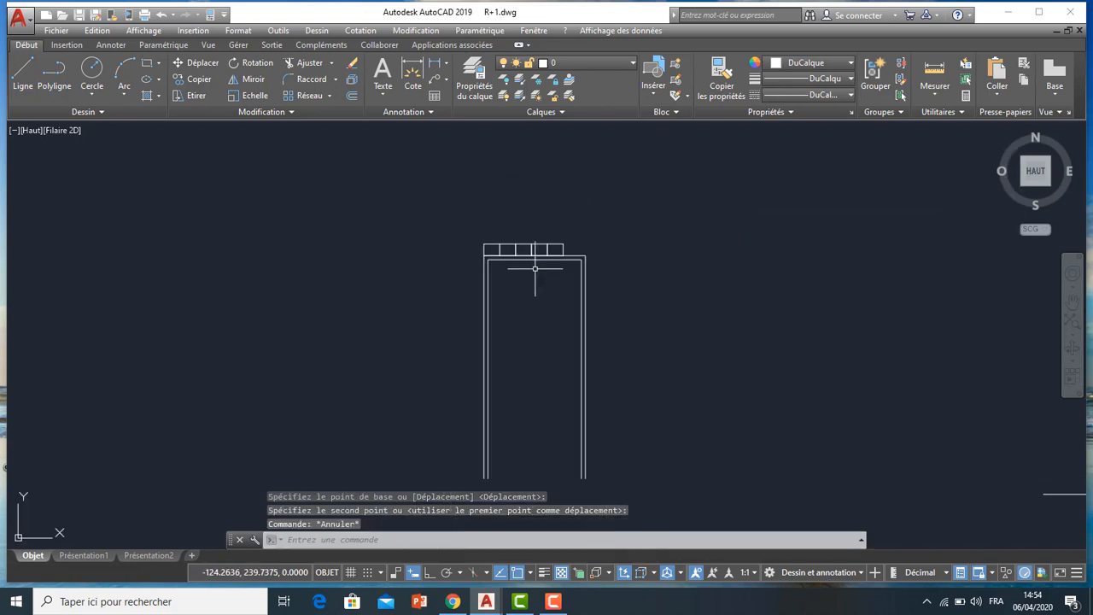
scroll(543, 265, up, 2)
scroll(569, 226, up, 2)
click(627, 243)
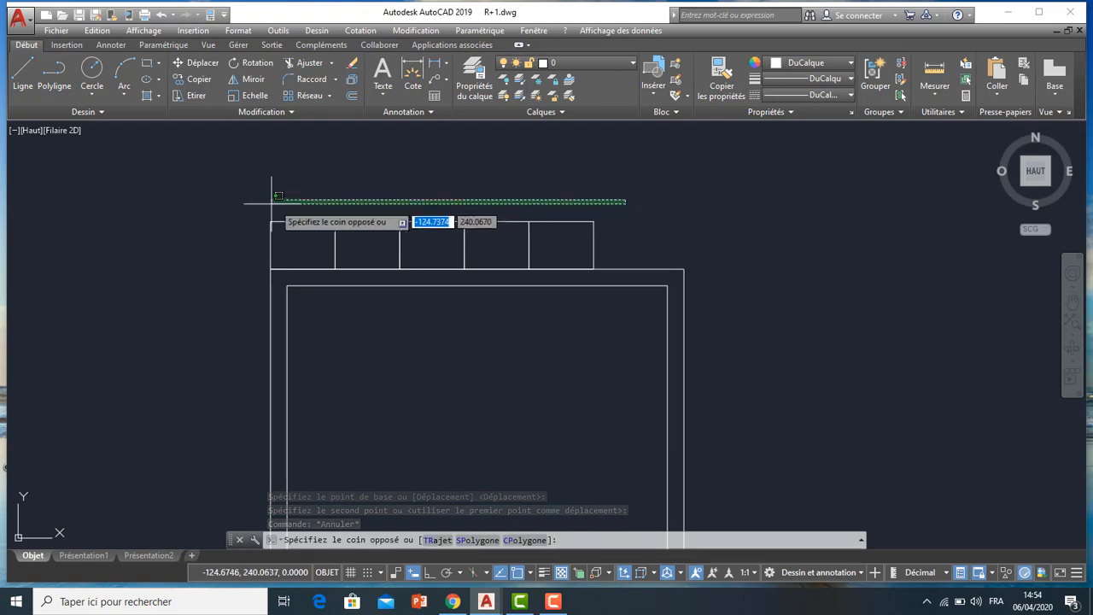
click(266, 209)
key(Delete)
- Delete the copied door frame beside the building section
scroll(363, 196, down, 4)
click(420, 191)
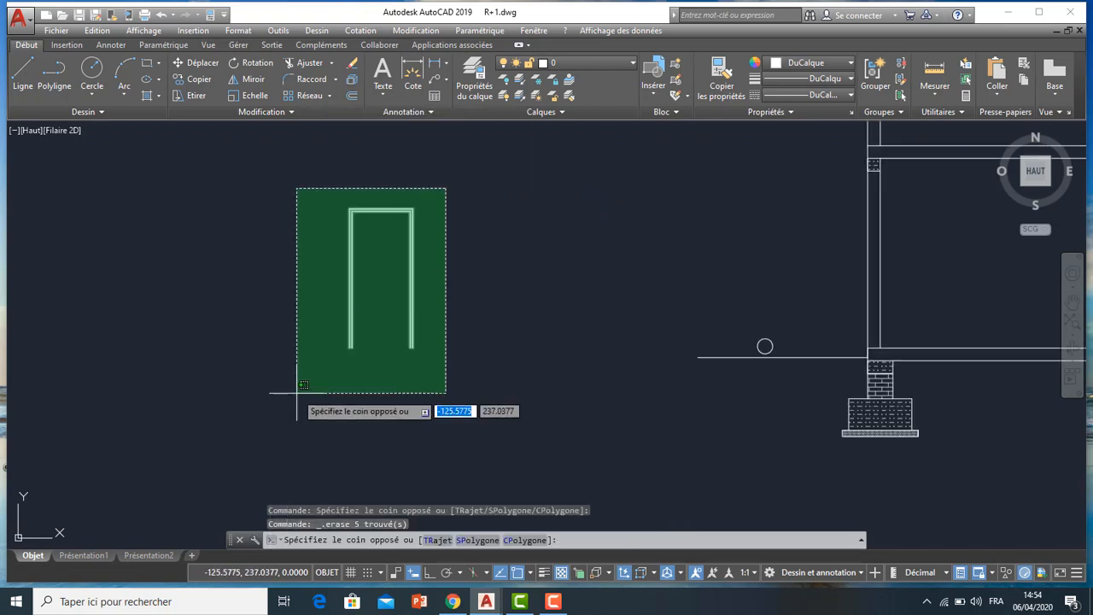
click(298, 396)
key(Delete)
- Hatch the section's left and right exterior walls between floor slab and upper beams with JIS_LC_20 at a scale of 0.01
scroll(522, 340, down, 3)
scroll(435, 313, up, 2)
scroll(556, 375, down, 1)
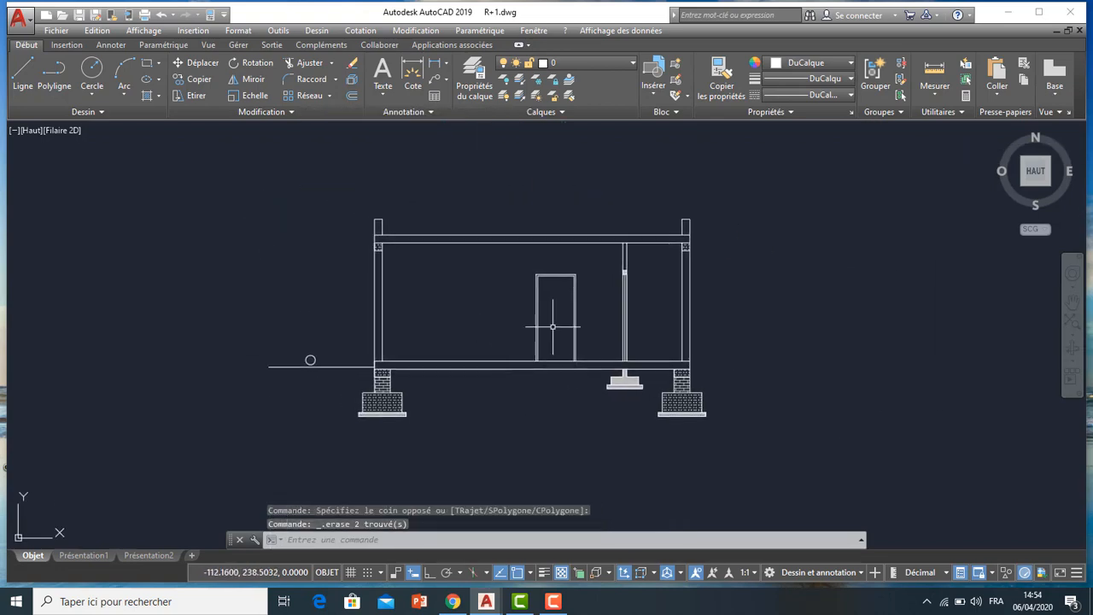
scroll(596, 303, up, 5)
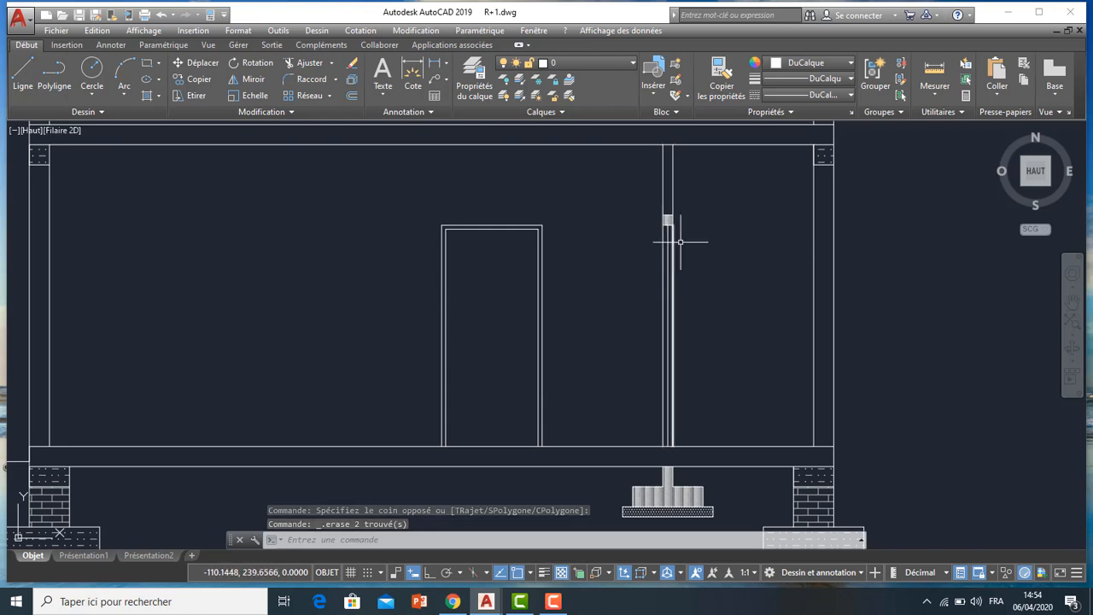
scroll(658, 224, up, 4)
scroll(666, 288, down, 6)
scroll(776, 313, down, 1)
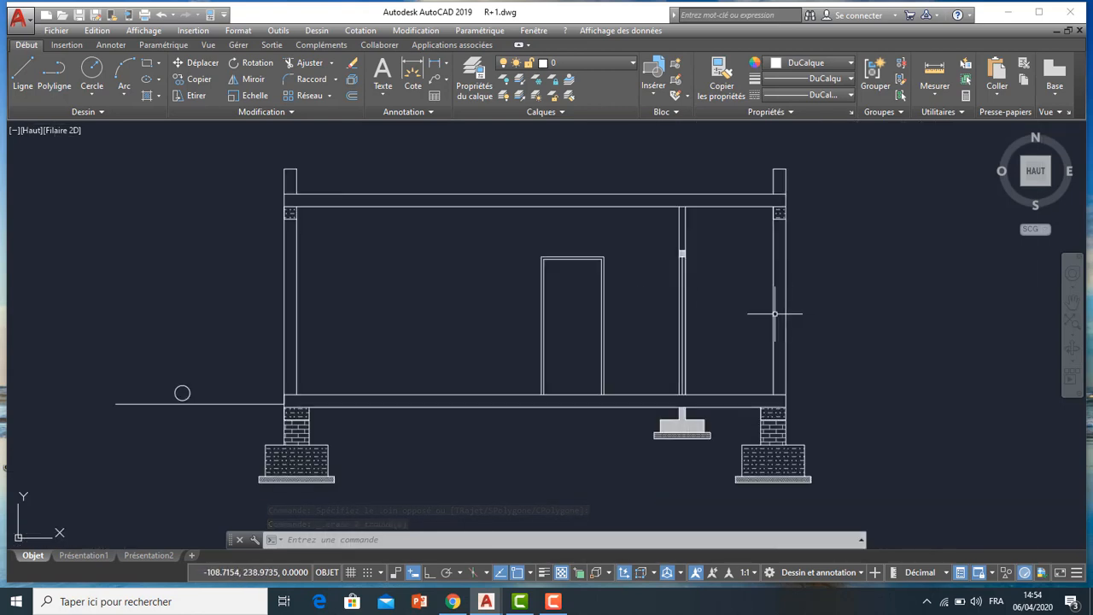
middle_drag(775, 313, 633, 301)
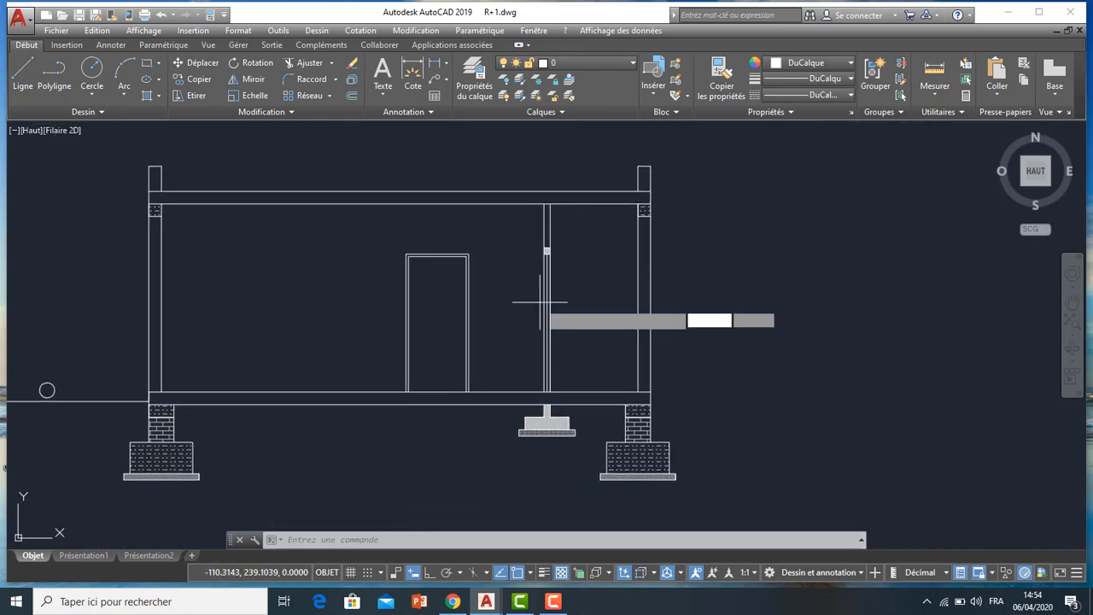
key(Return)
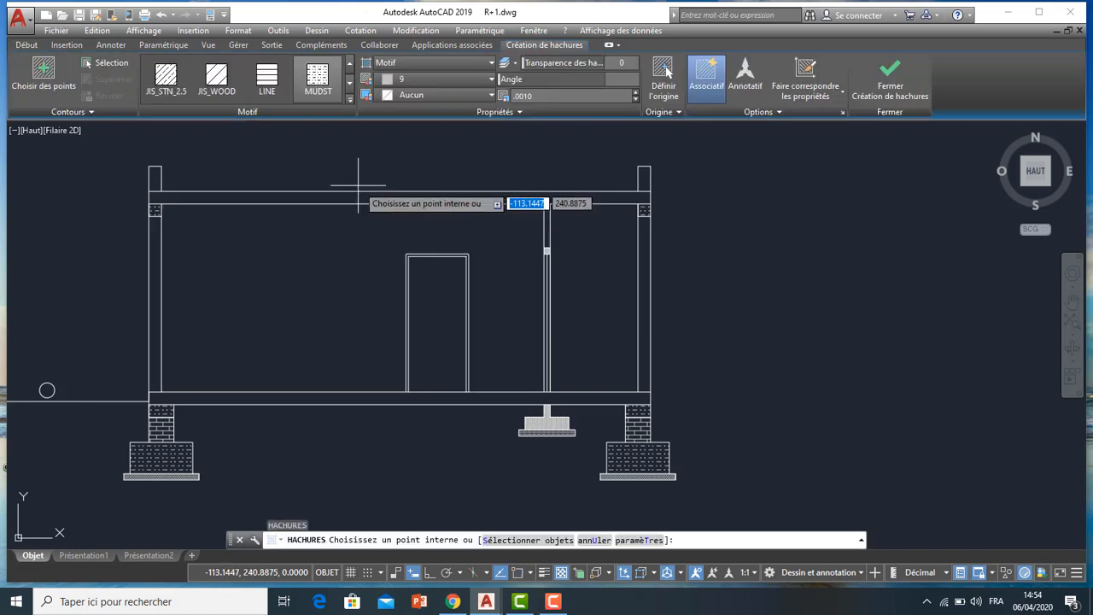
click(350, 63)
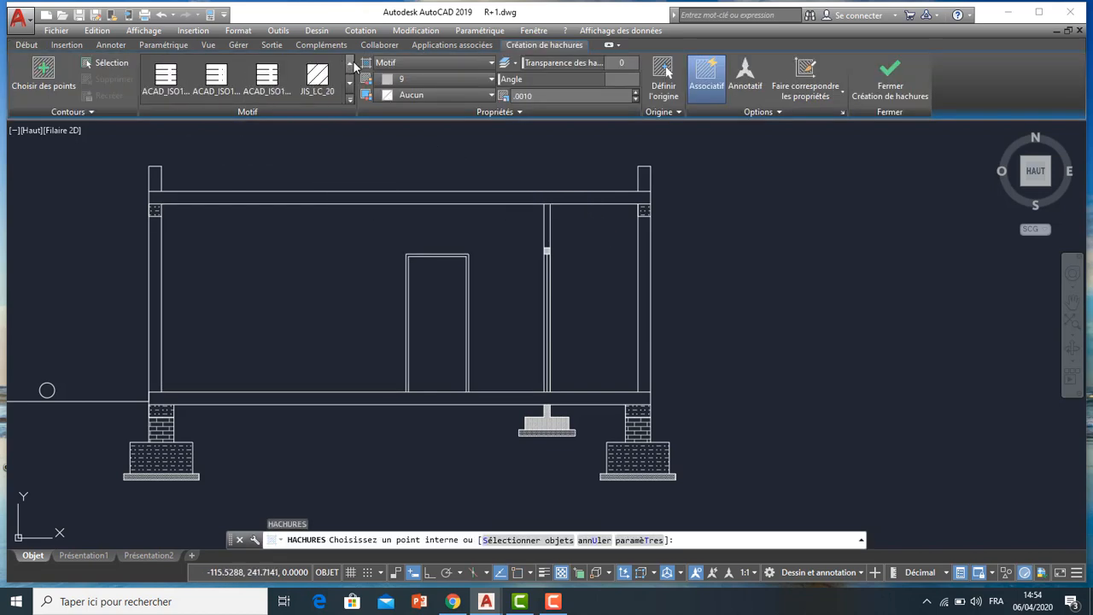
click(318, 79)
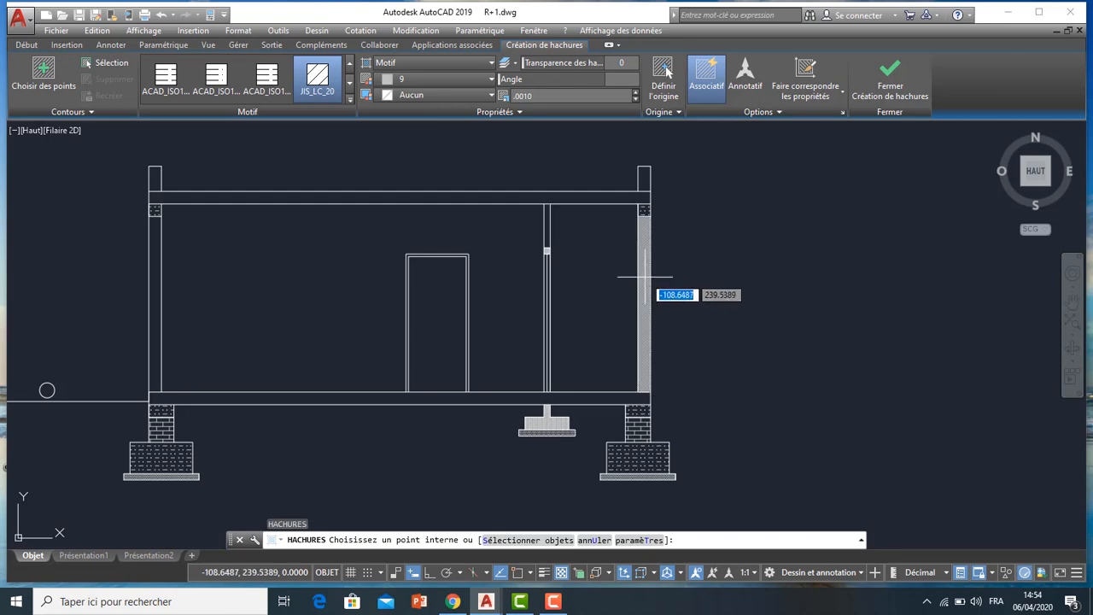
click(645, 275)
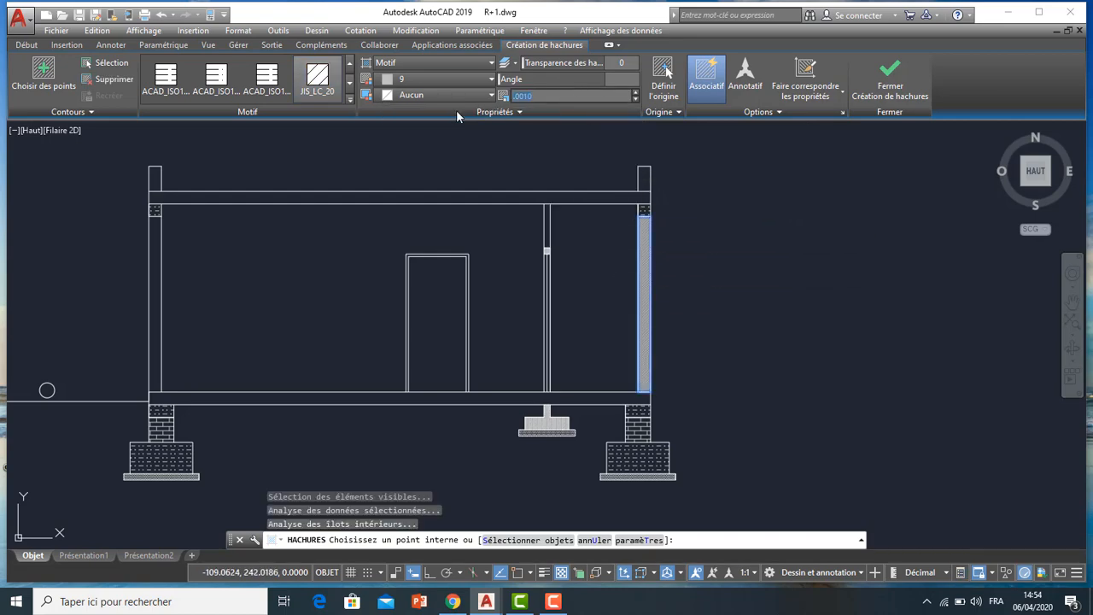
text(0.1)
key(Return)
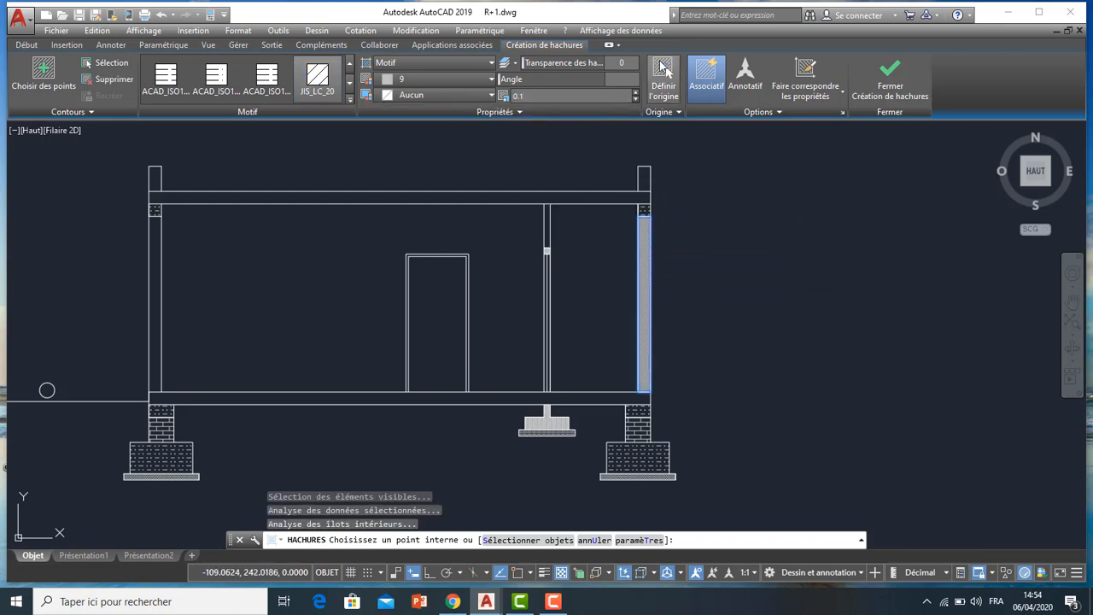
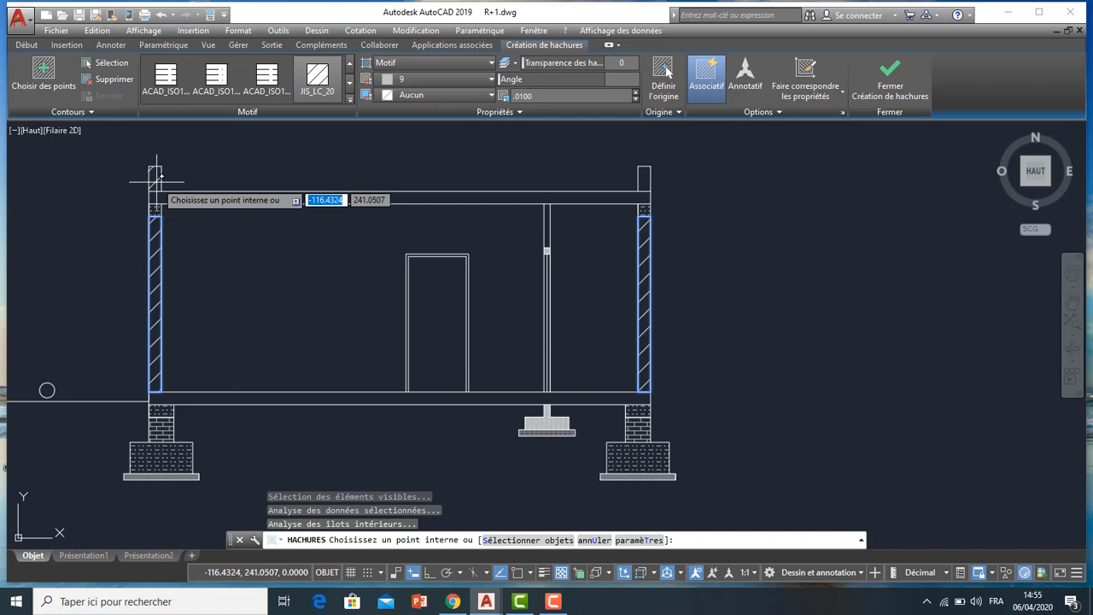
key(Return)
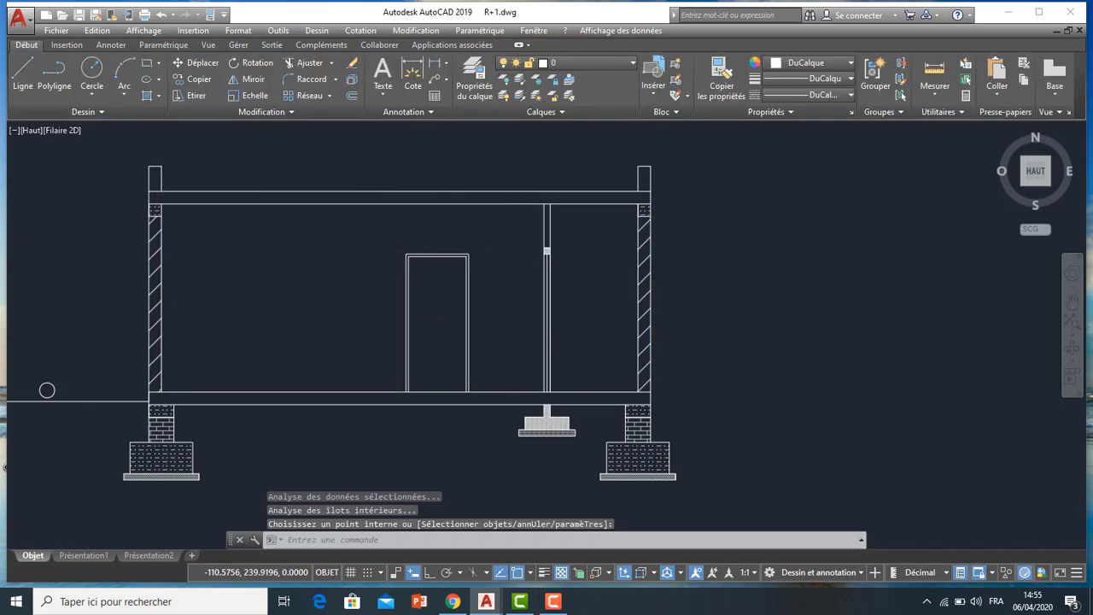
- Hatch the partition wall segment above the door lintel with the JIS_LC_20 pattern at a scale of 0.01
scroll(548, 245, up, 2)
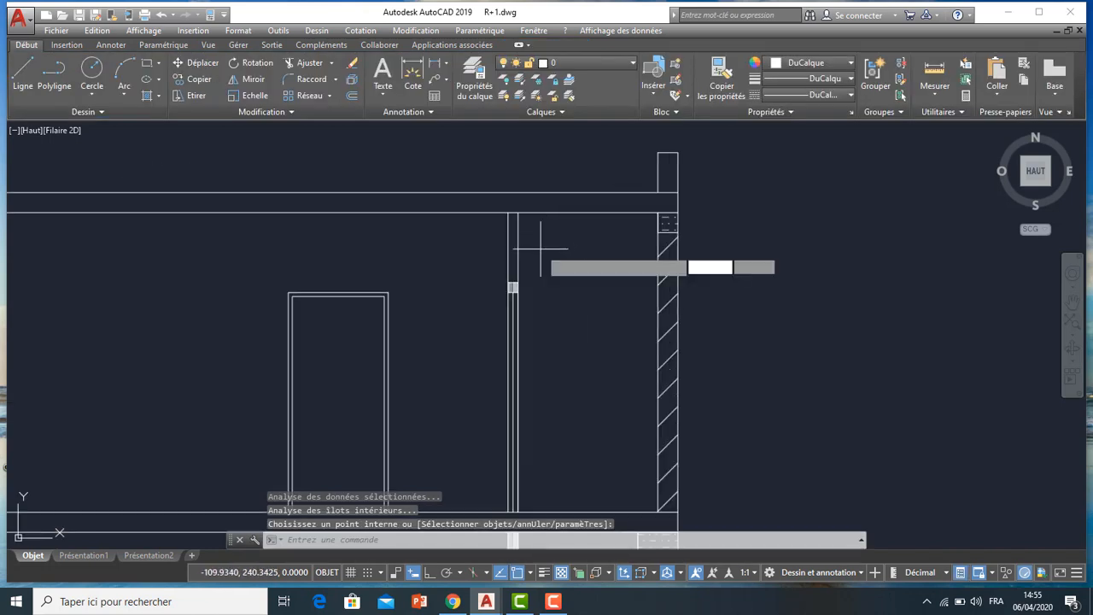
key(Return)
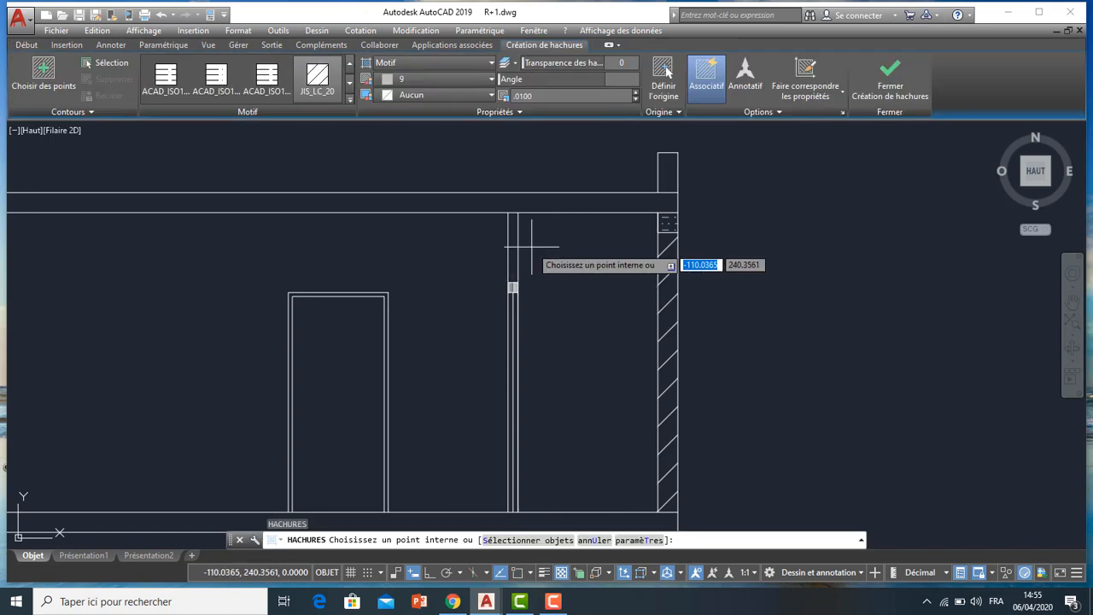
click(515, 250)
key(Return)
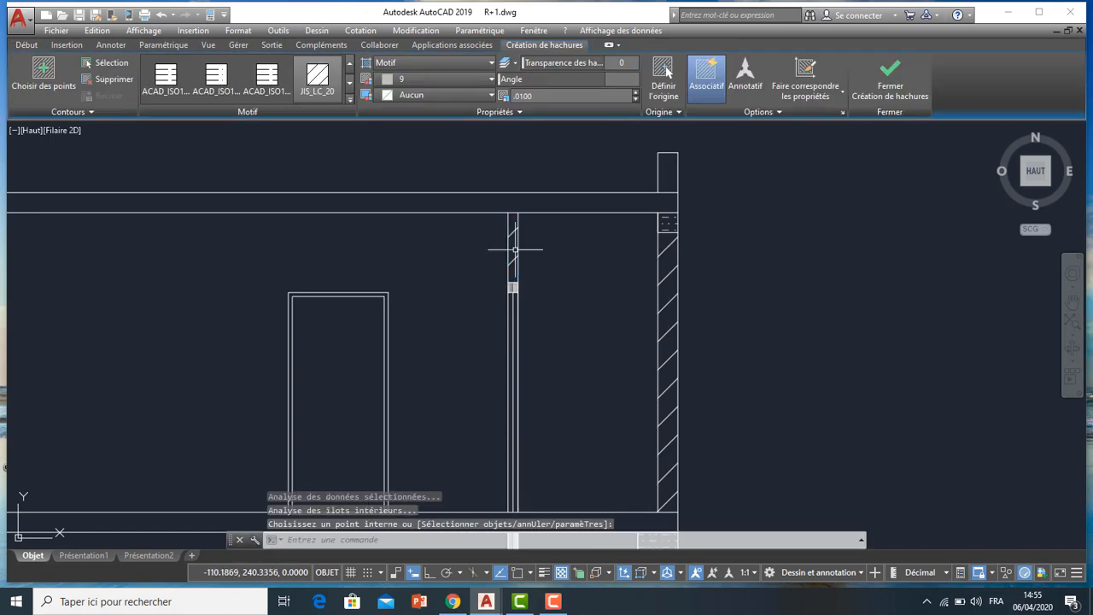
- Hatch the floor slab and the upper slab of the section with the SOLID pattern
scroll(507, 244, down, 3)
scroll(171, 304, down, 2)
scroll(319, 308, up, 7)
scroll(319, 307, down, 3)
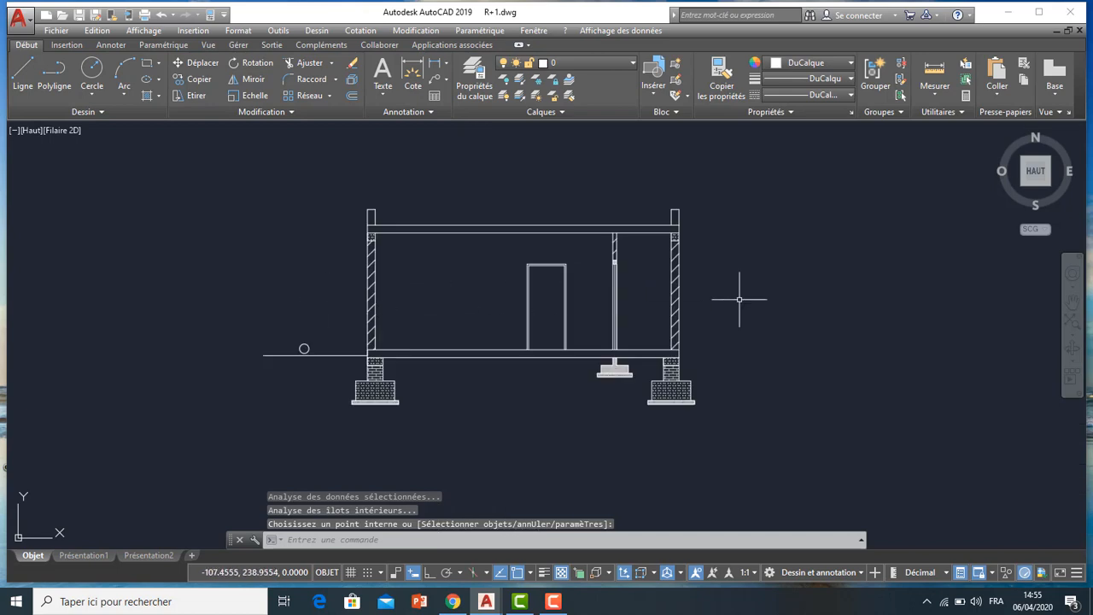
scroll(700, 298, up, 2)
scroll(649, 308, down, 1)
middle_drag(350, 336, 436, 275)
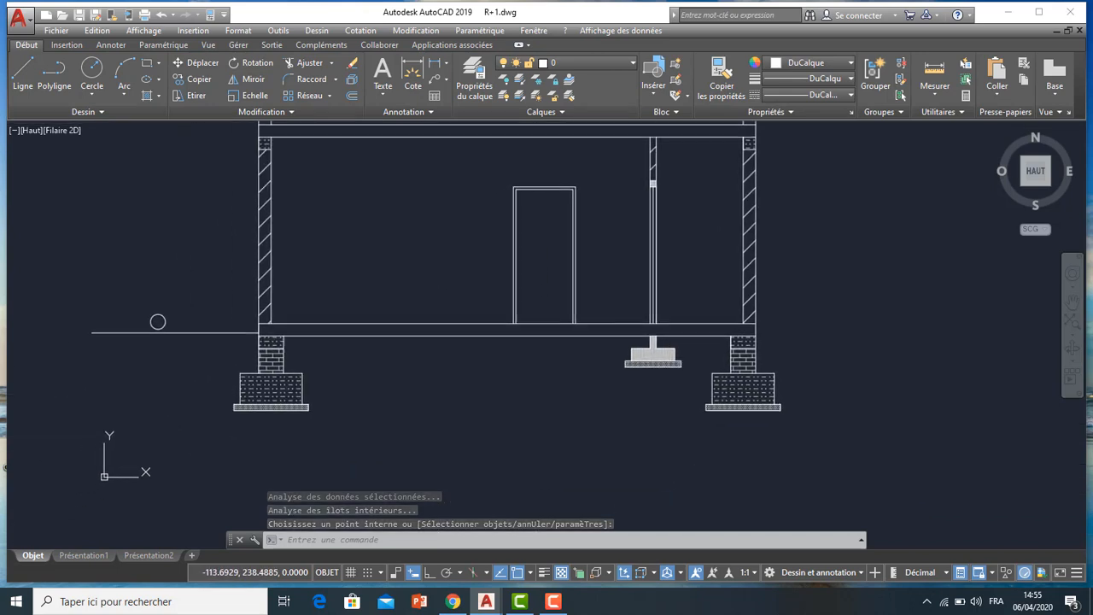
text(h)
key(Return)
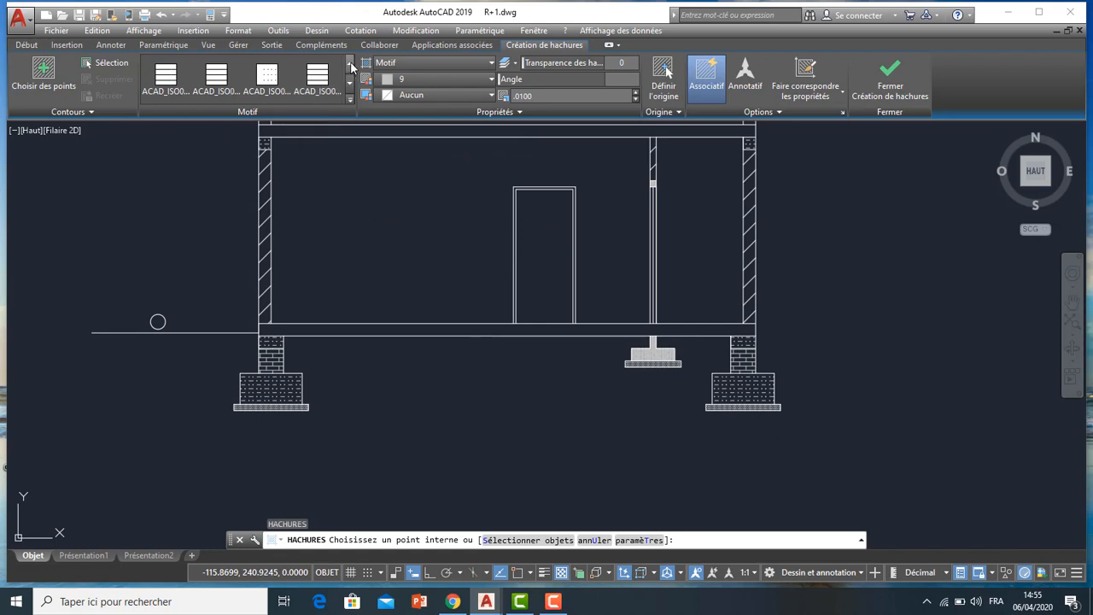
click(395, 65)
click(386, 104)
click(351, 64)
click(351, 63)
click(351, 63)
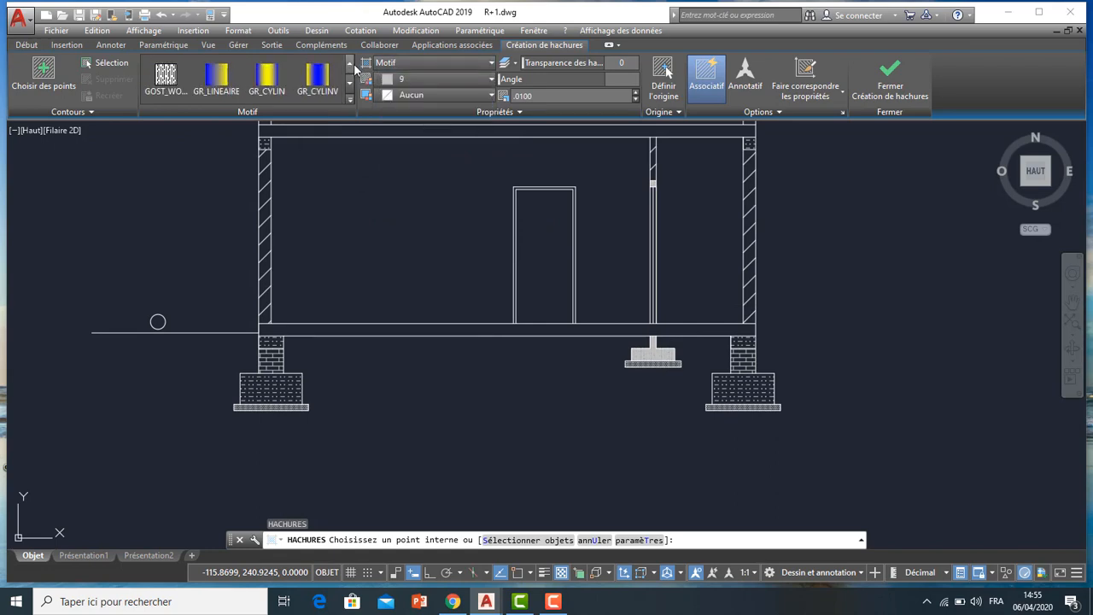
click(352, 64)
click(352, 64)
click(352, 64)
click(352, 64)
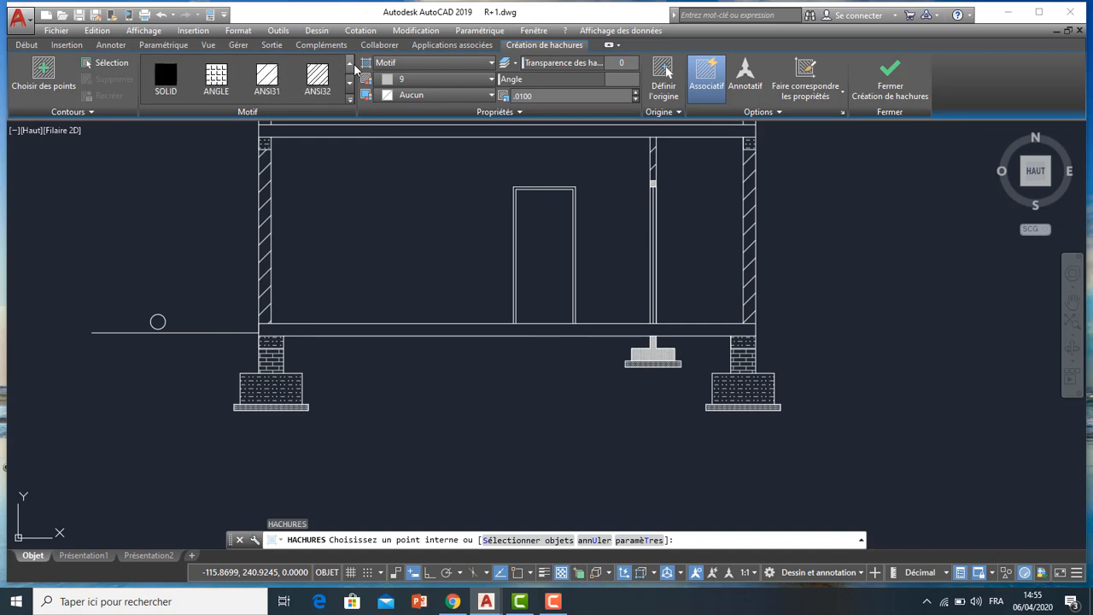
click(166, 75)
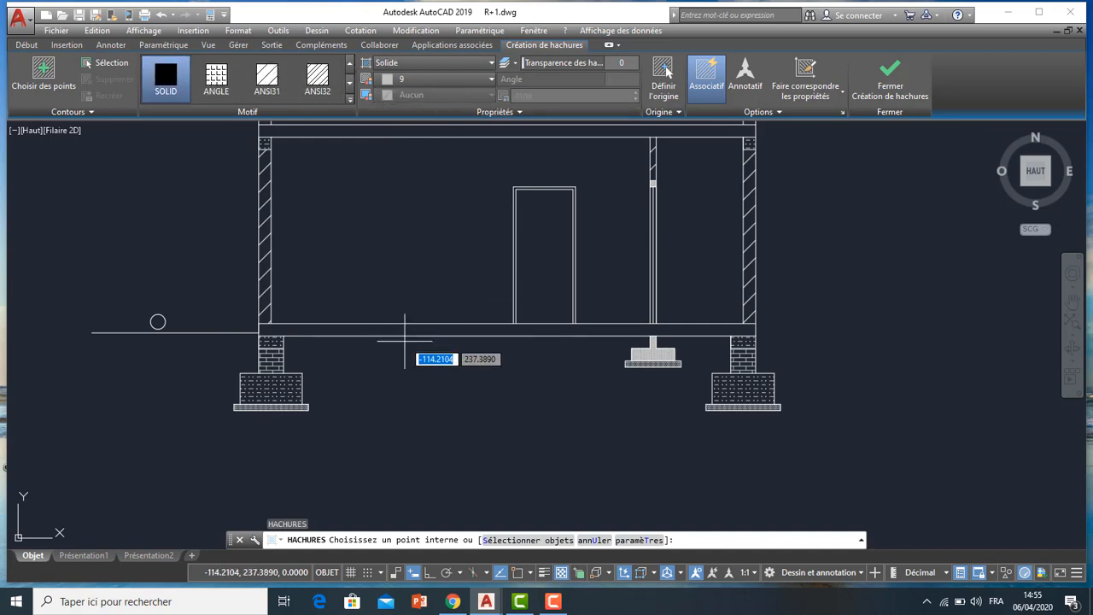
click(407, 330)
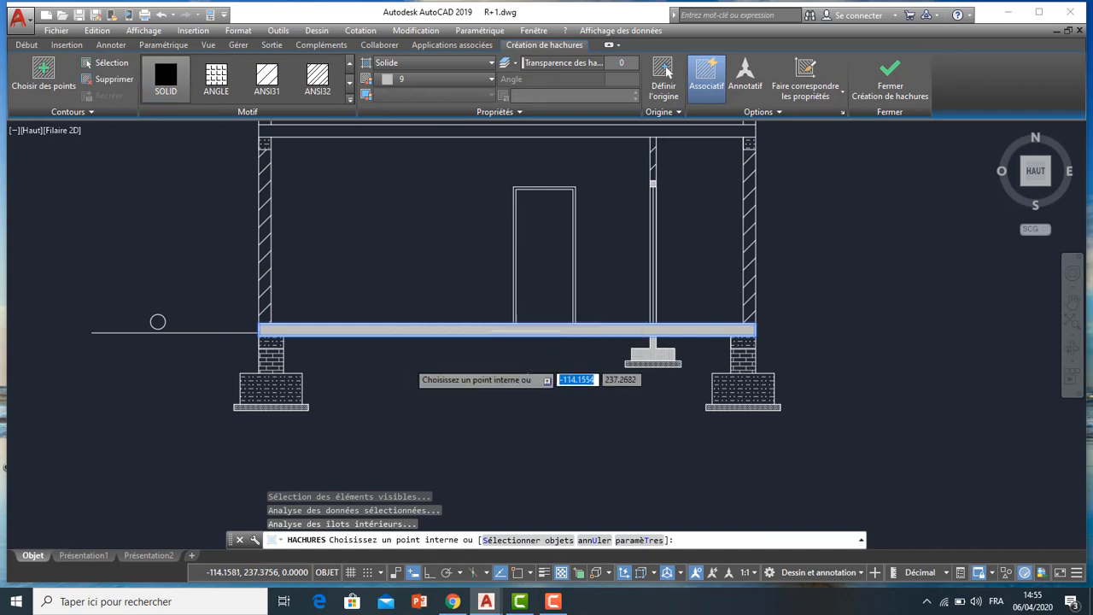
scroll(359, 267, down, 3)
scroll(431, 272, up, 3)
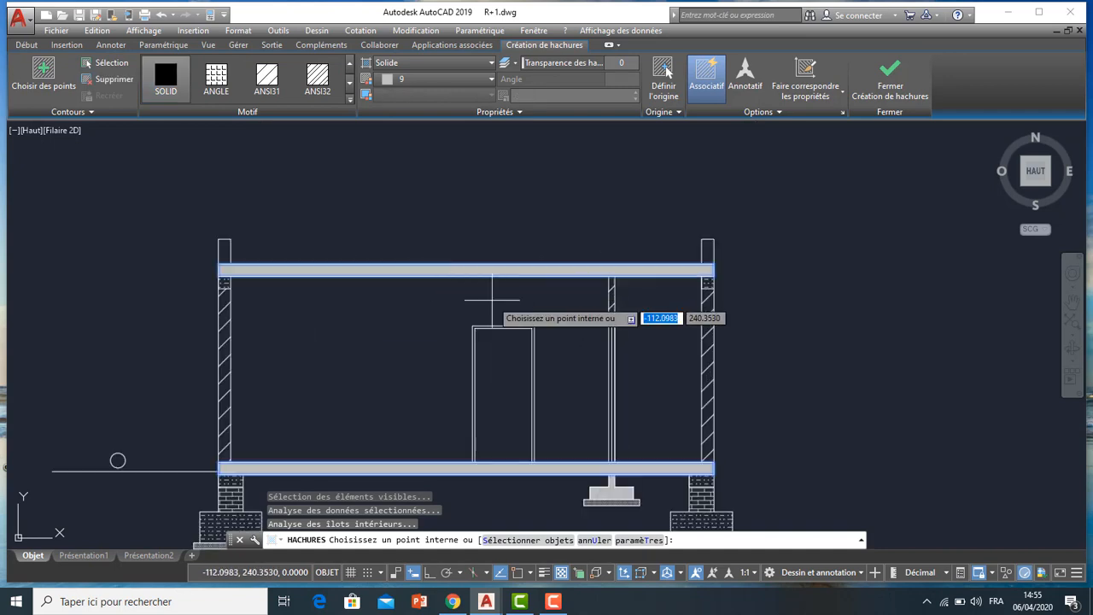
key(Return)
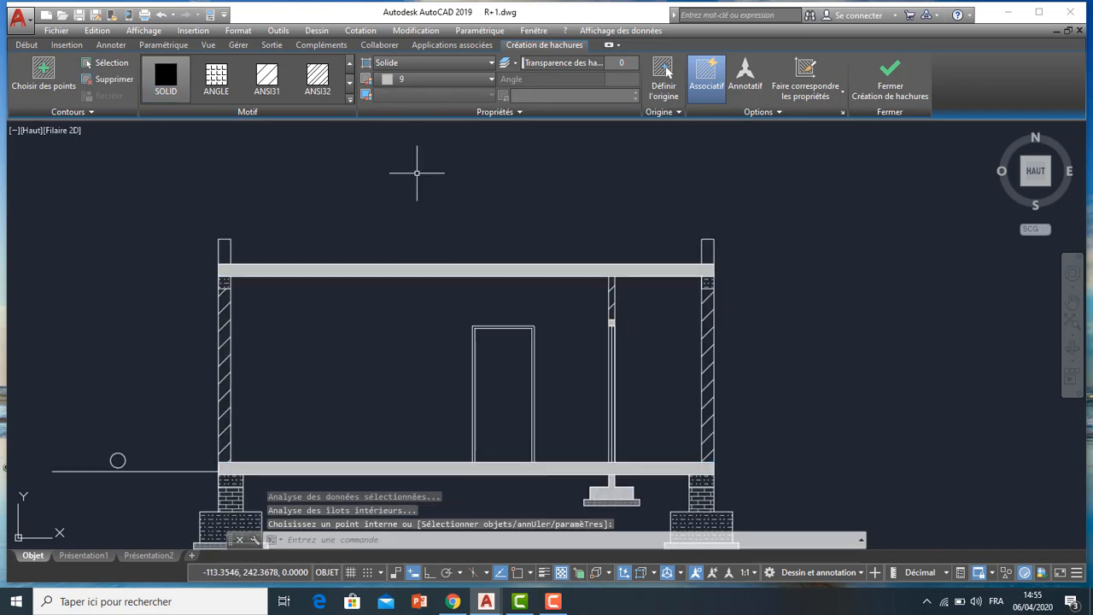
- Draw a three-sided polygon inscribed in a circle of about 0.13 radius, beneath the floor slab beside the left foundation wall
scroll(498, 307, down, 3)
scroll(388, 386, up, 6)
scroll(589, 343, down, 2)
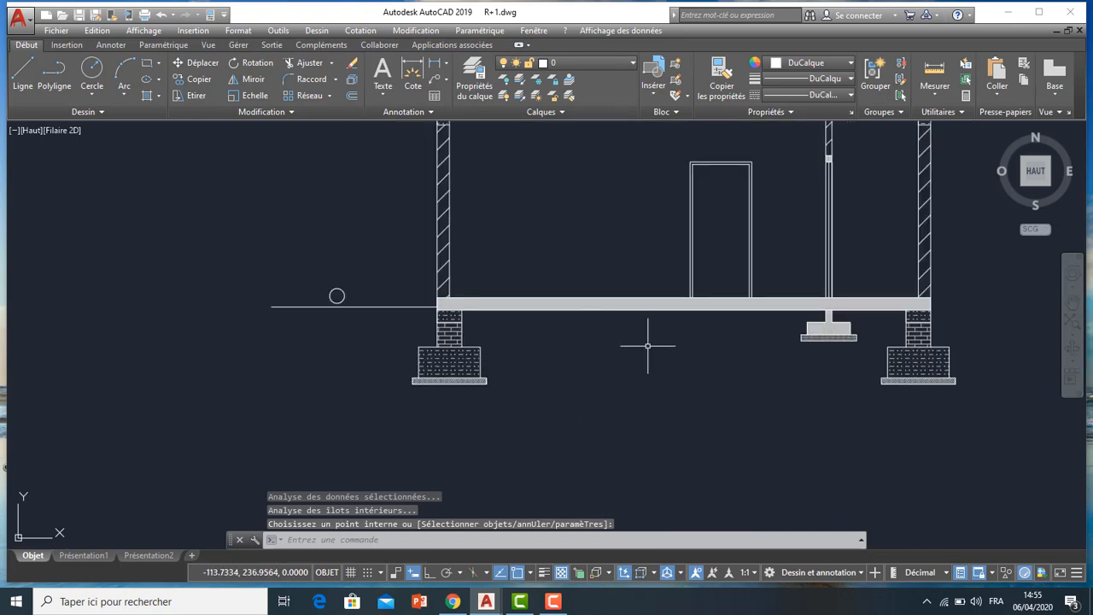
middle_drag(707, 335, 529, 364)
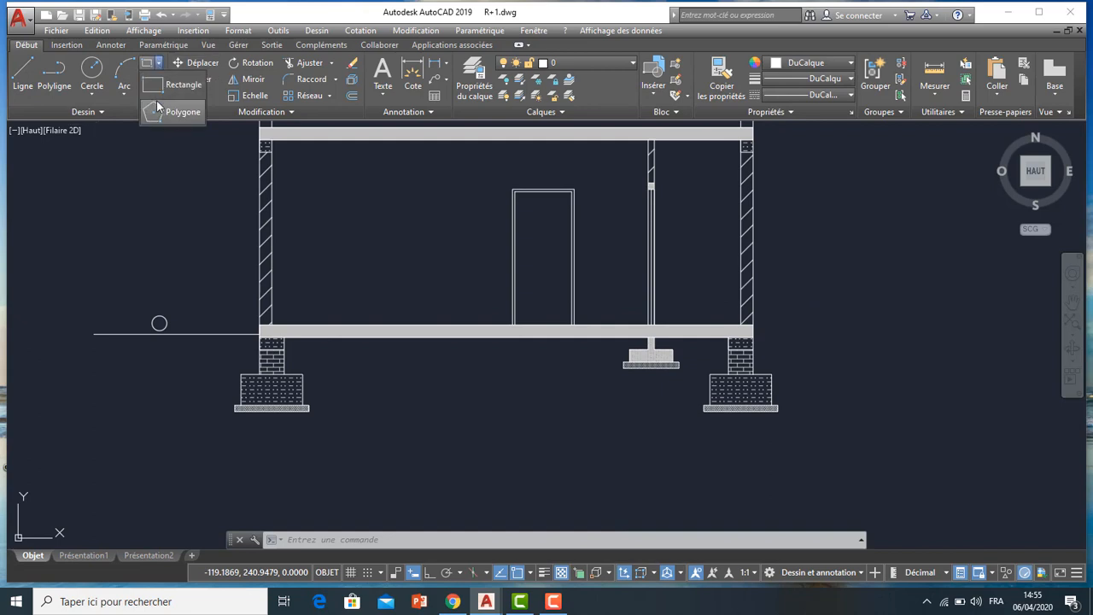
click(174, 114)
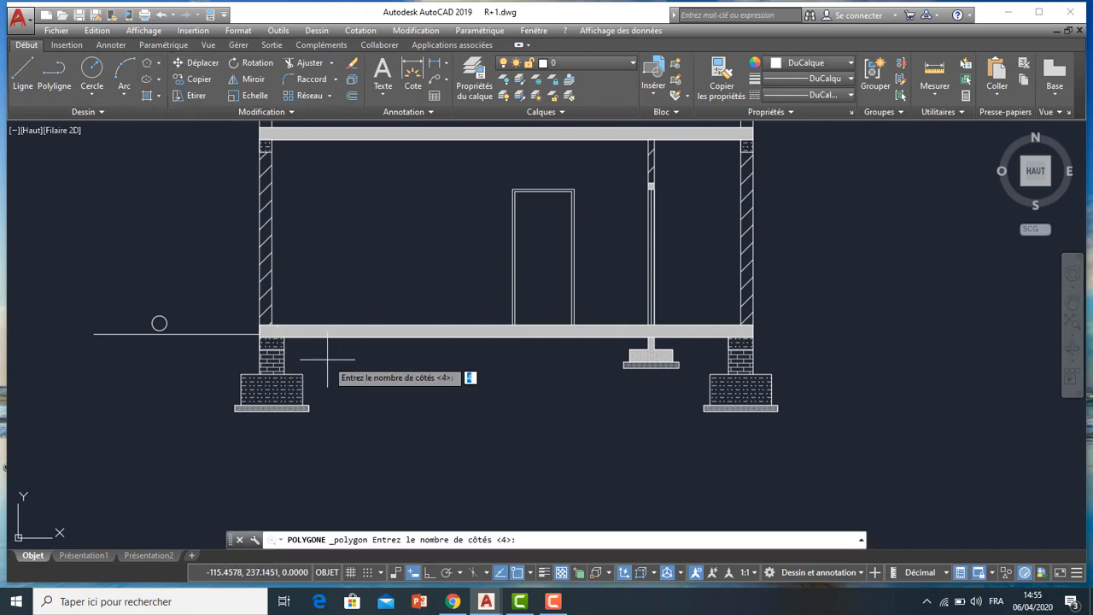
key(Return)
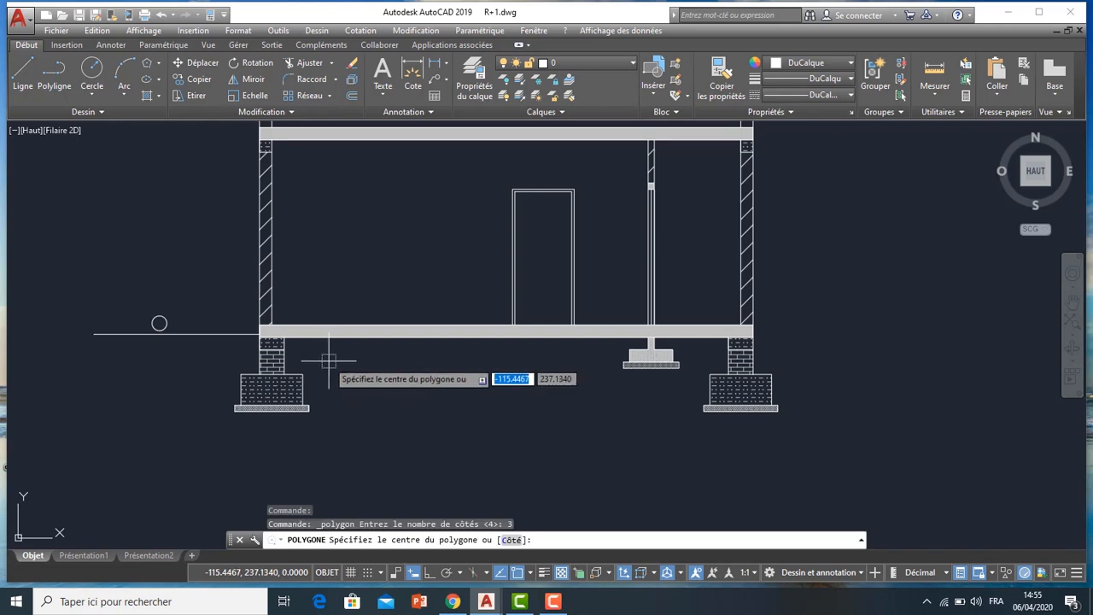
scroll(296, 355, up, 5)
click(299, 357)
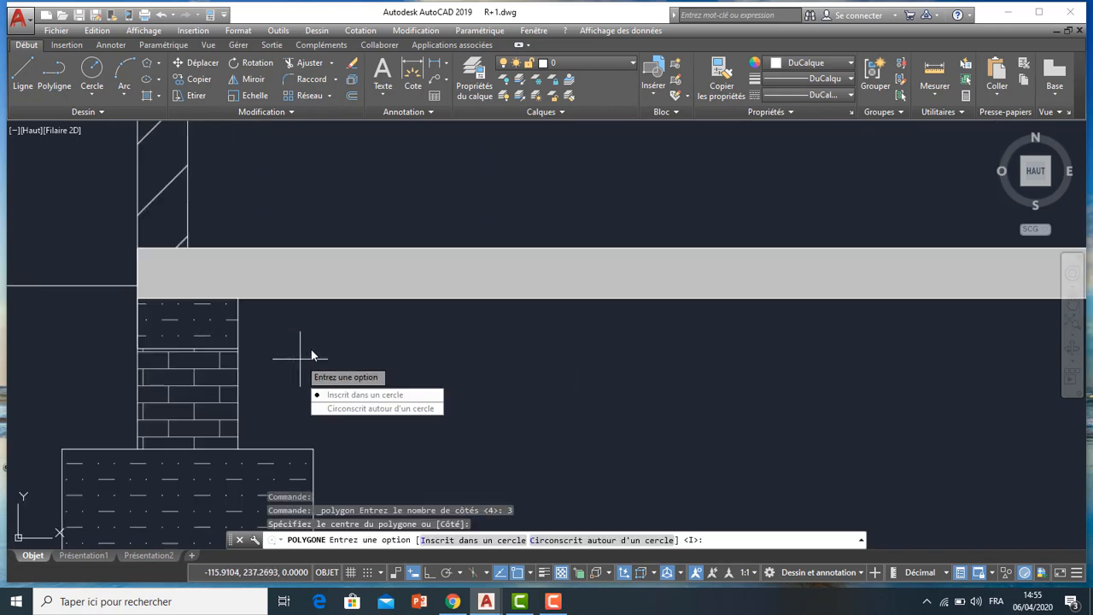
click(336, 395)
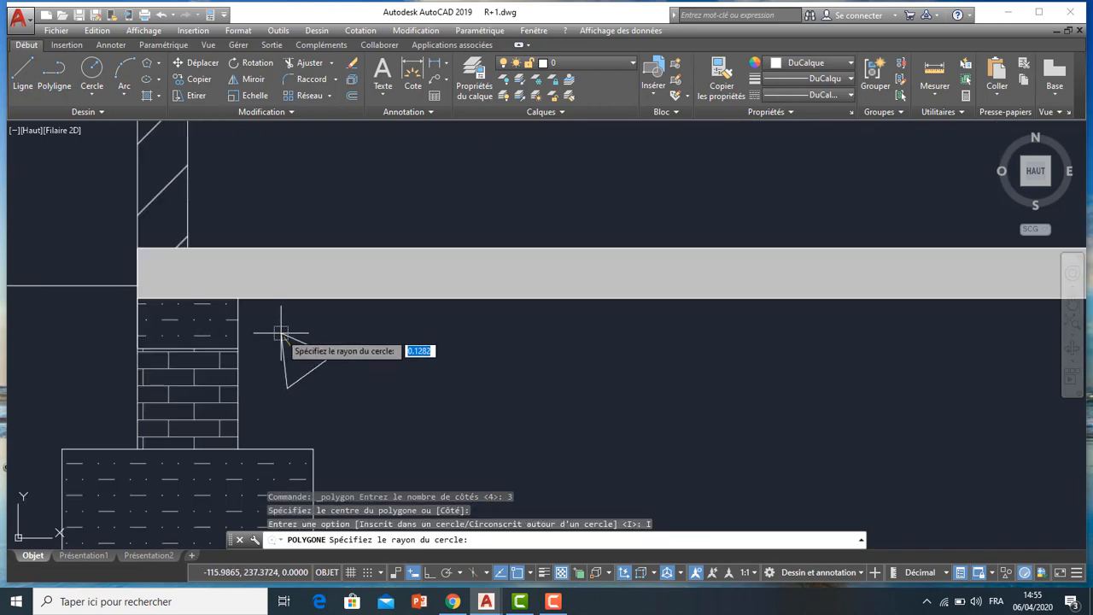
click(281, 332)
- Copy the triangle repeatedly in an irregular row beneath the floor slab, from the left foundation wall to the partition footing
scroll(282, 348, up, 2)
click(314, 322)
click(275, 345)
text(c)
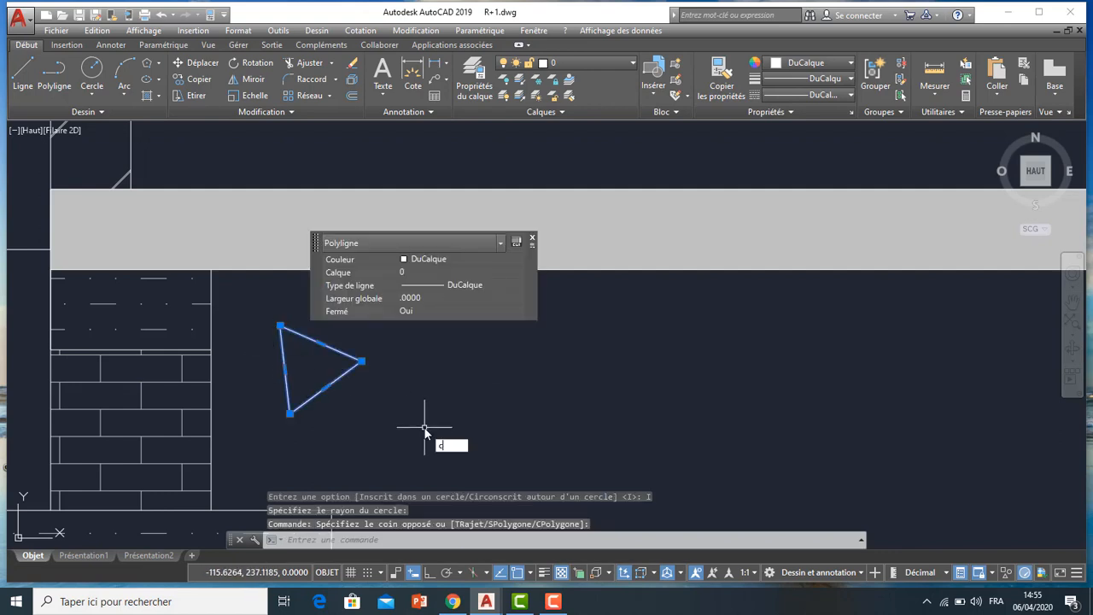
text(o)
key(Return)
click(419, 428)
click(380, 390)
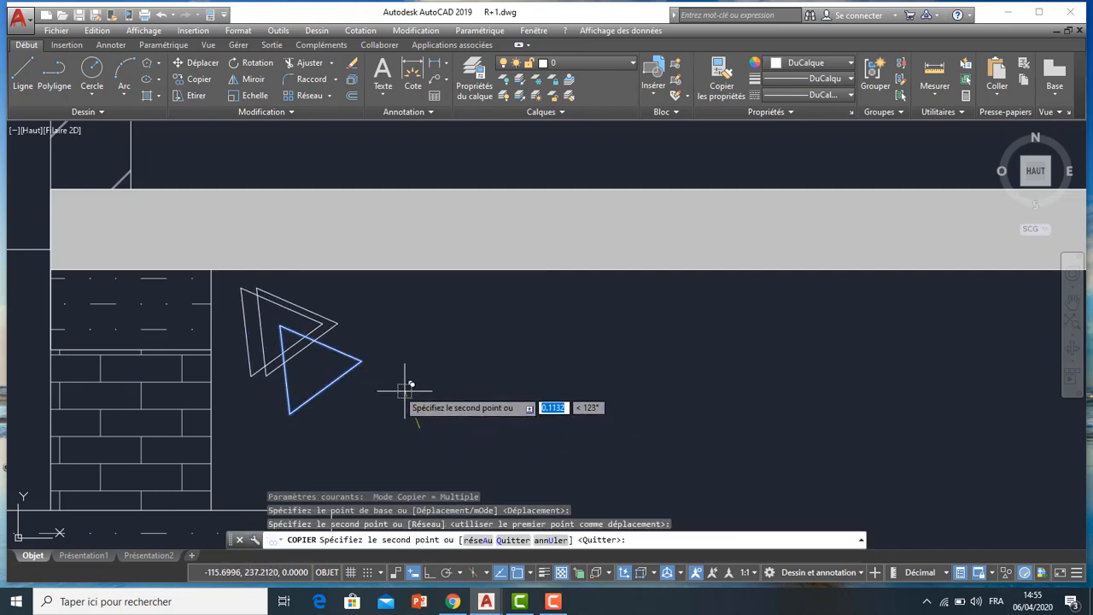
click(511, 386)
click(644, 391)
scroll(609, 386, down, 3)
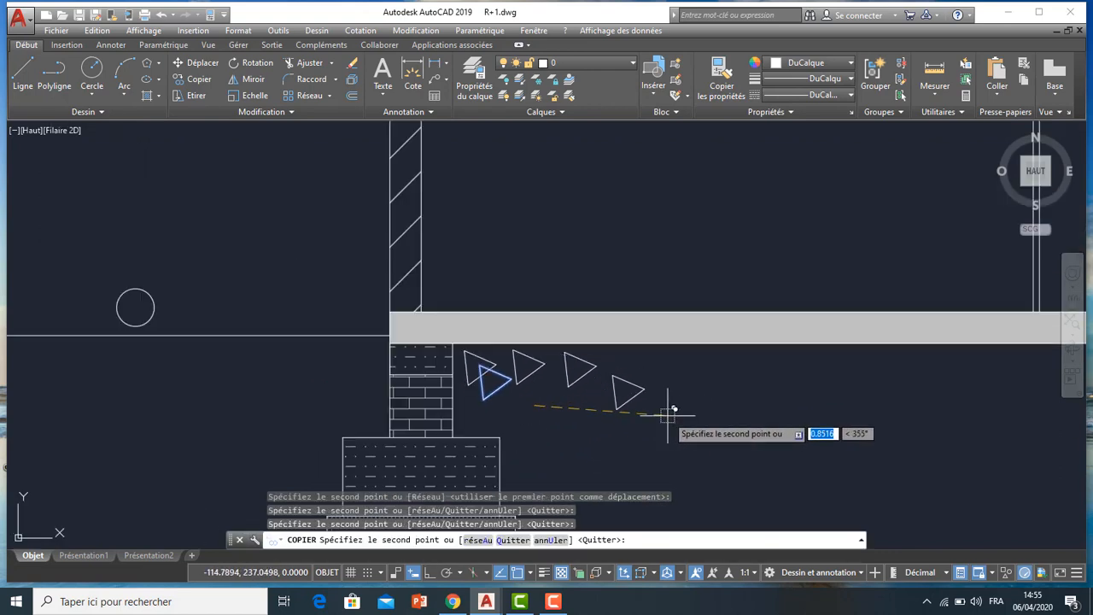
scroll(666, 423, down, 3)
scroll(664, 415, up, 3)
click(599, 349)
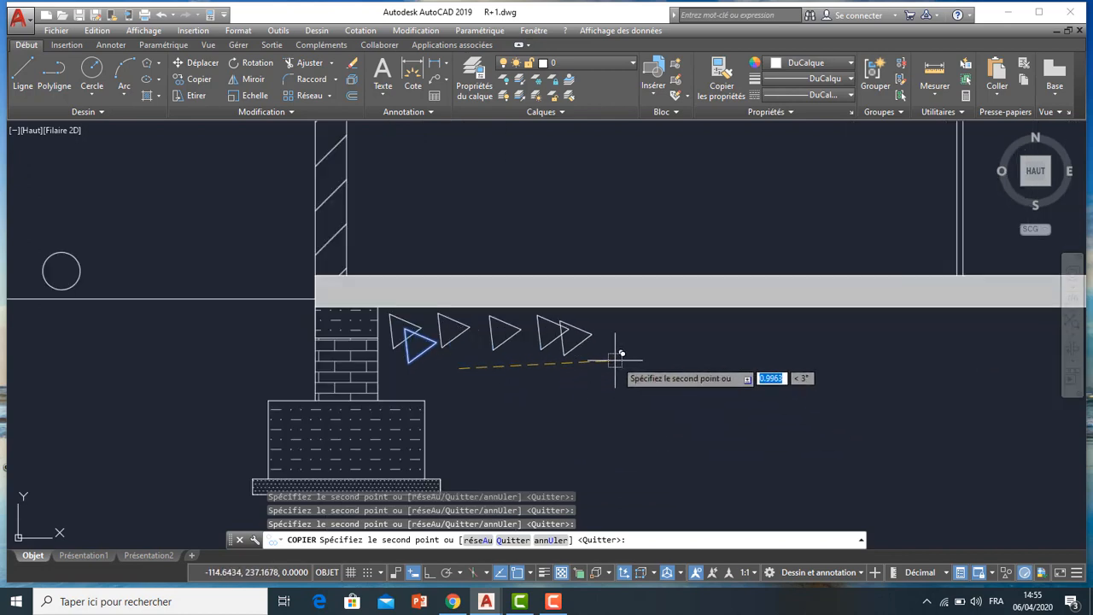
click(639, 352)
click(702, 354)
click(796, 353)
click(864, 349)
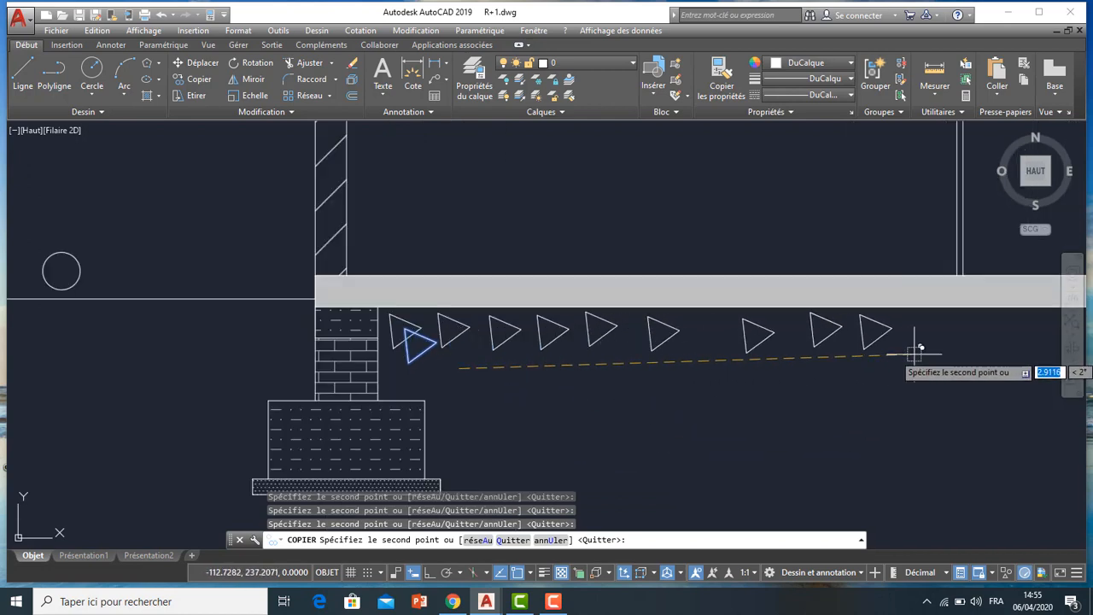
click(745, 349)
scroll(691, 401, up, 2)
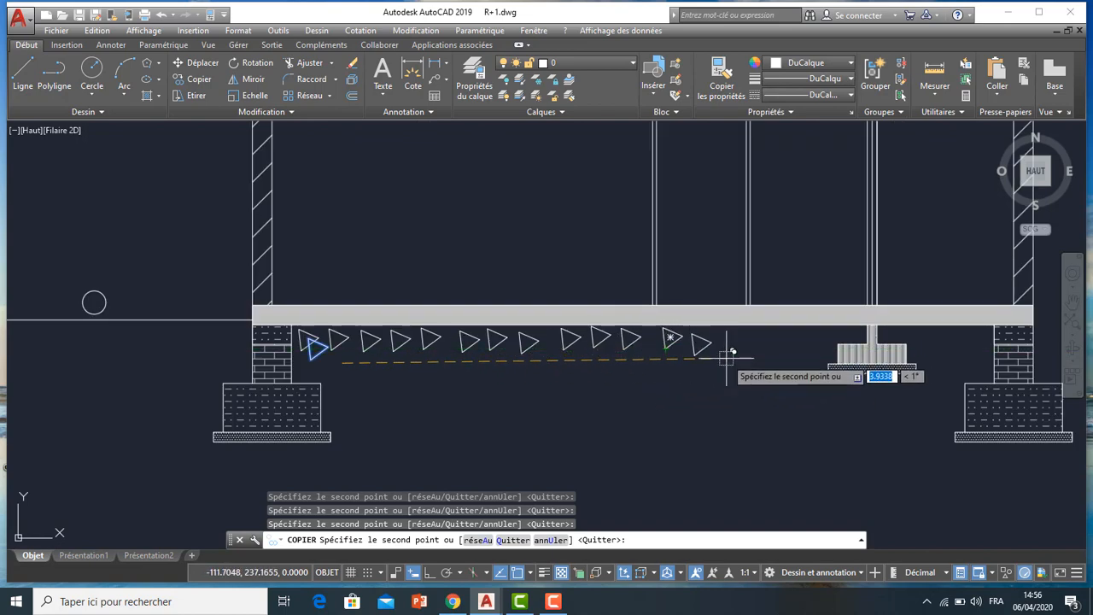
scroll(727, 355, up, 2)
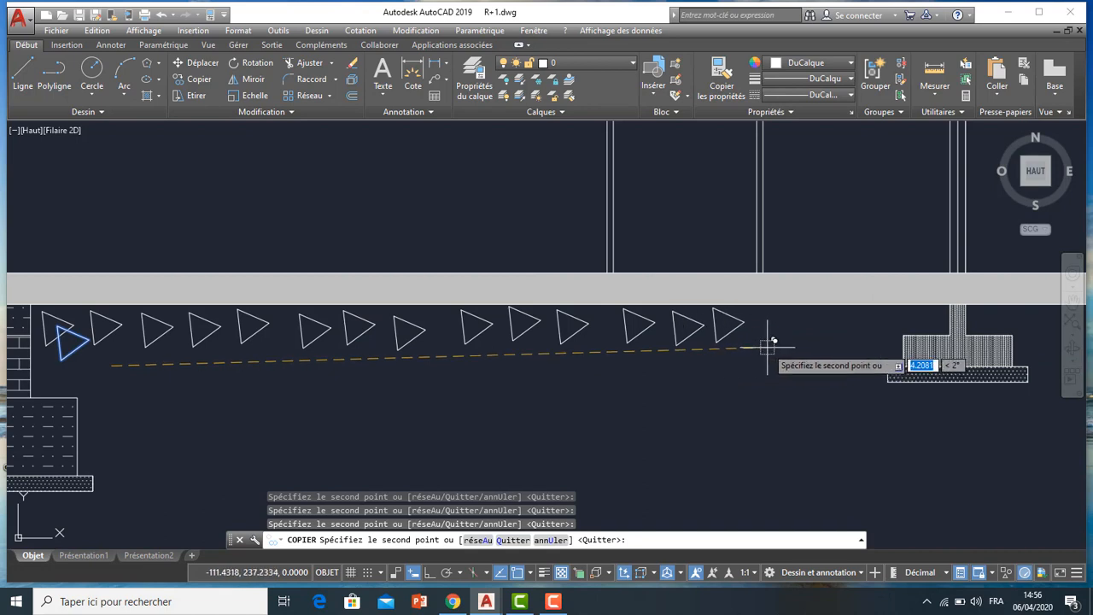
click(818, 346)
click(863, 341)
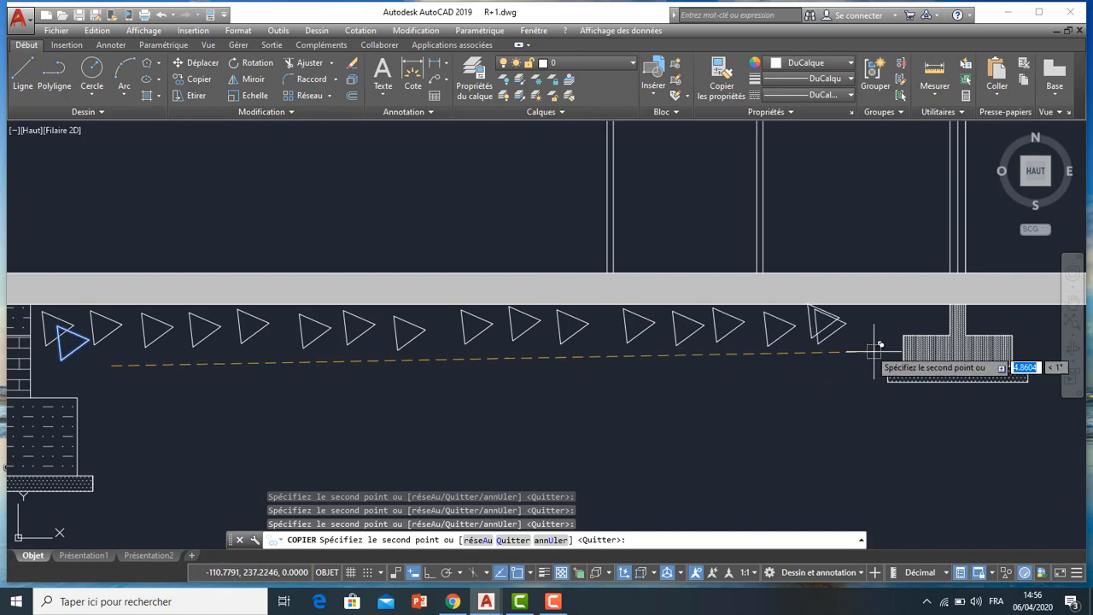
click(923, 340)
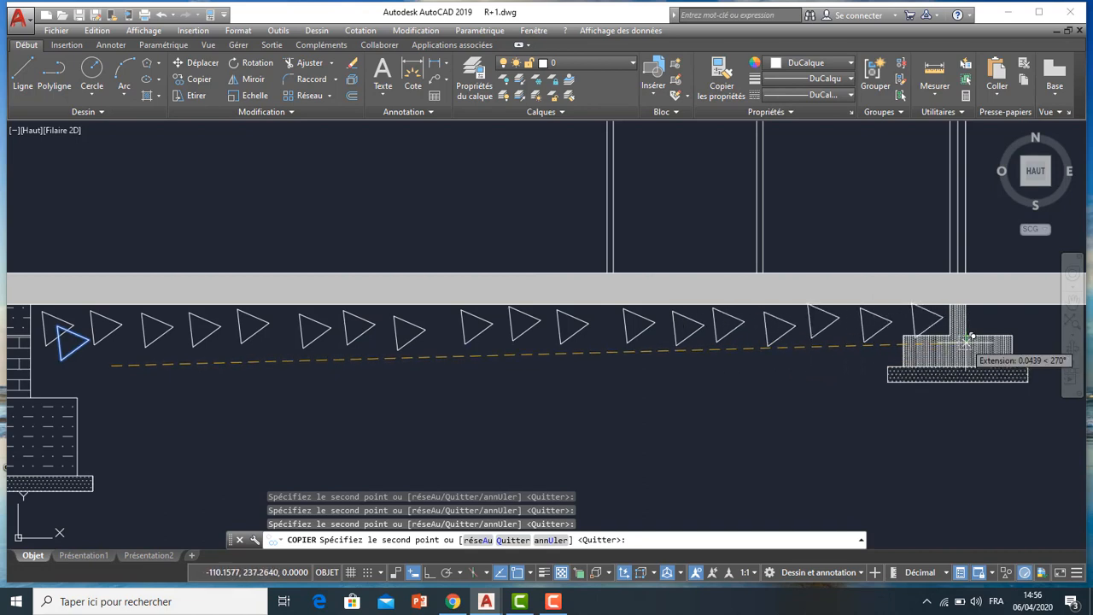
- Continue the row of triangle copies beneath the slab between the partition footing and the right foundation wall
scroll(815, 333, down, 5)
scroll(870, 338, up, 5)
click(905, 326)
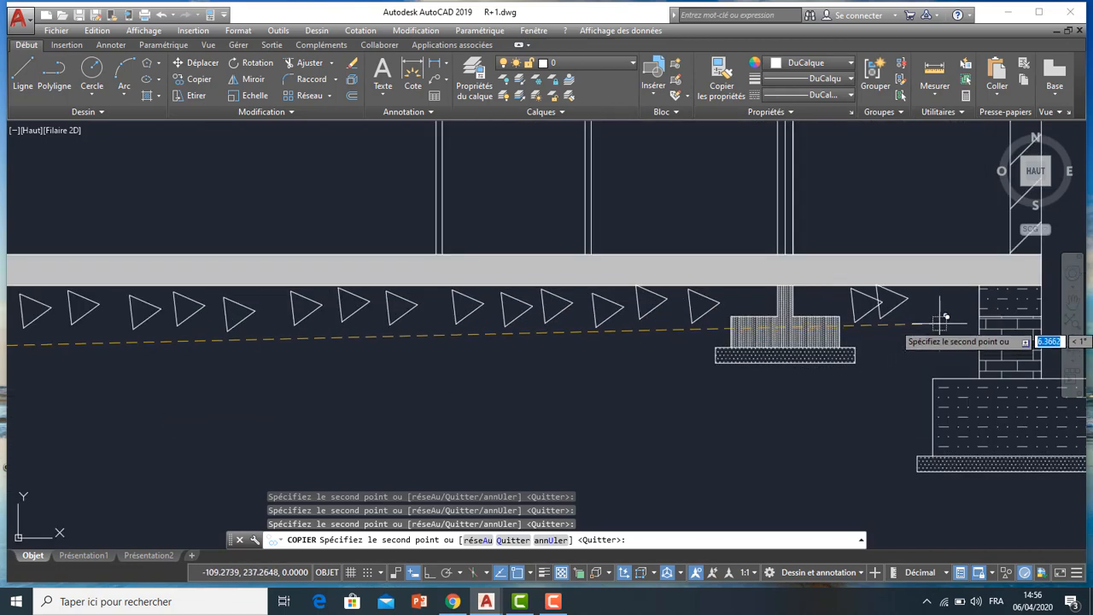
click(948, 330)
click(998, 328)
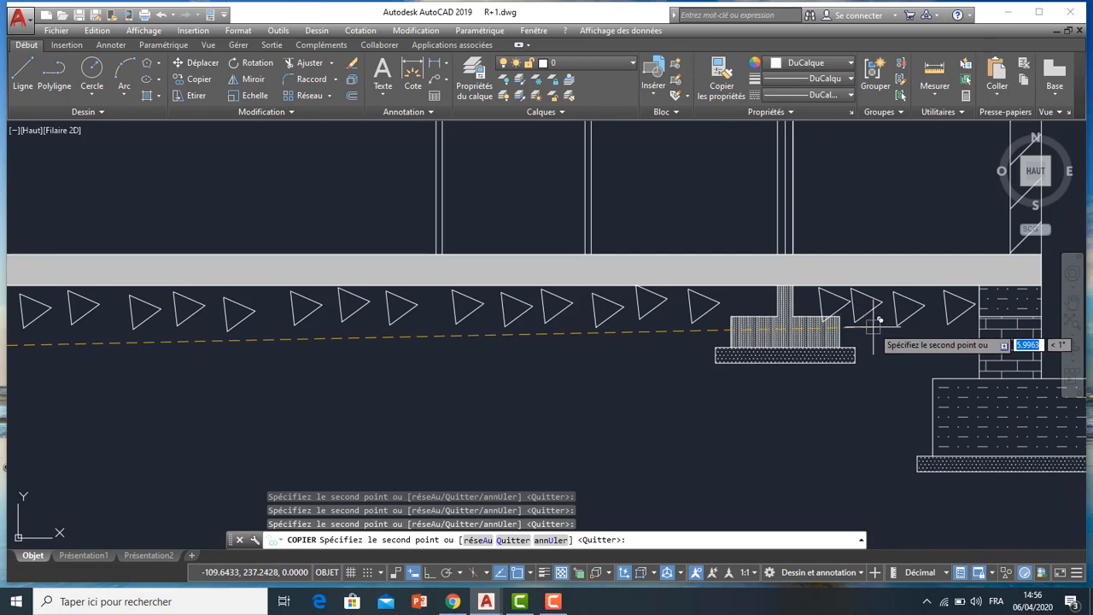
scroll(666, 335, down, 6)
key(Escape)
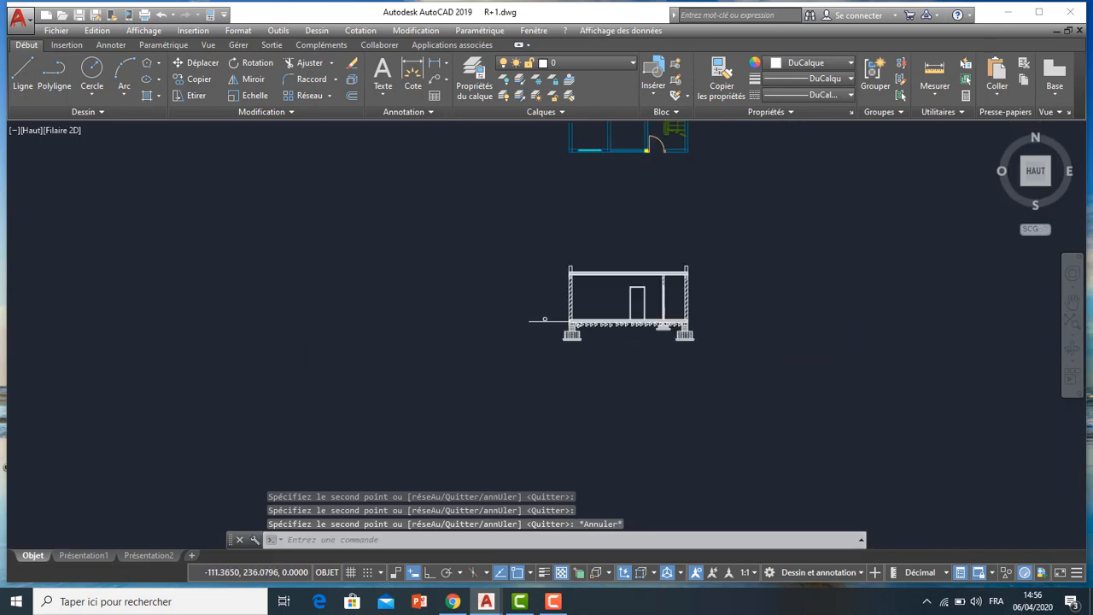
- Examine the row of triangles beneath the floor slab and the overall building section
scroll(541, 310, up, 6)
scroll(586, 307, down, 3)
scroll(557, 301, up, 3)
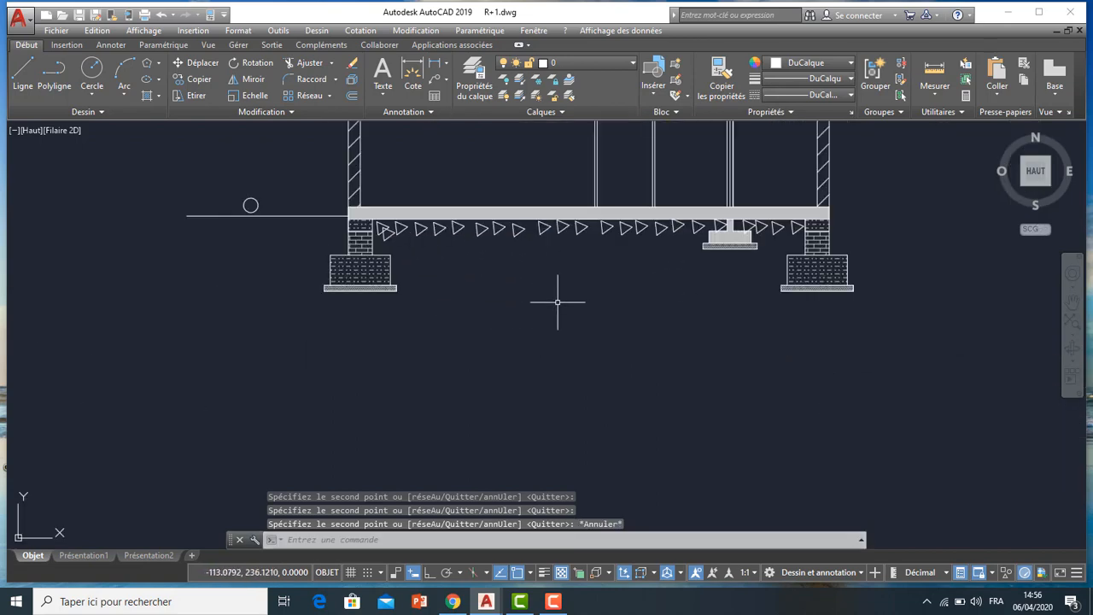
scroll(382, 239, up, 2)
scroll(381, 239, down, 2)
middle_drag(654, 276, 569, 302)
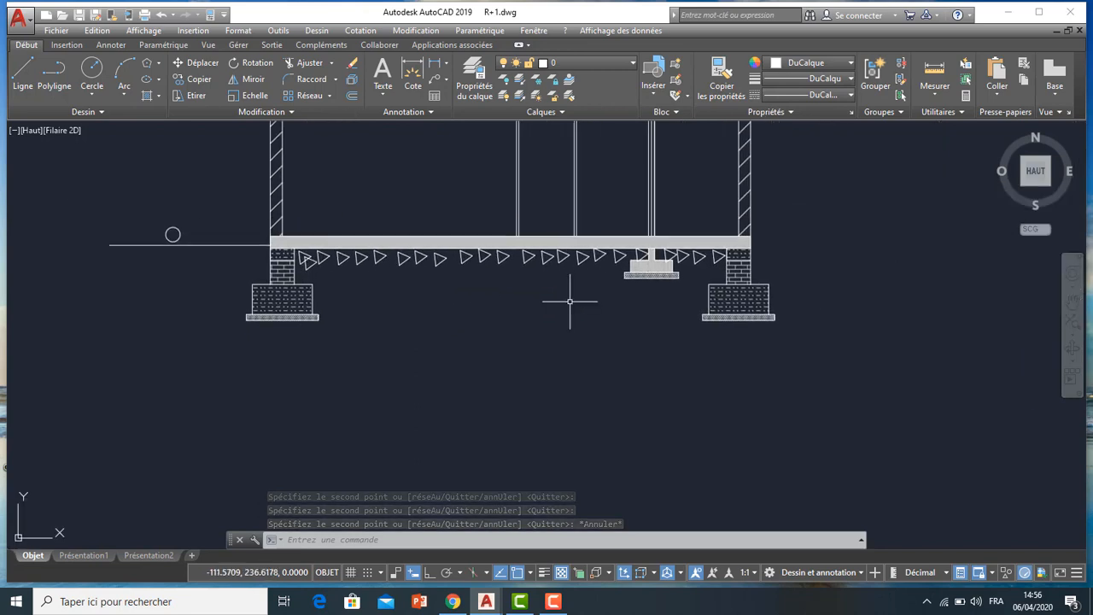
scroll(570, 301, down, 3)
scroll(540, 259, up, 3)
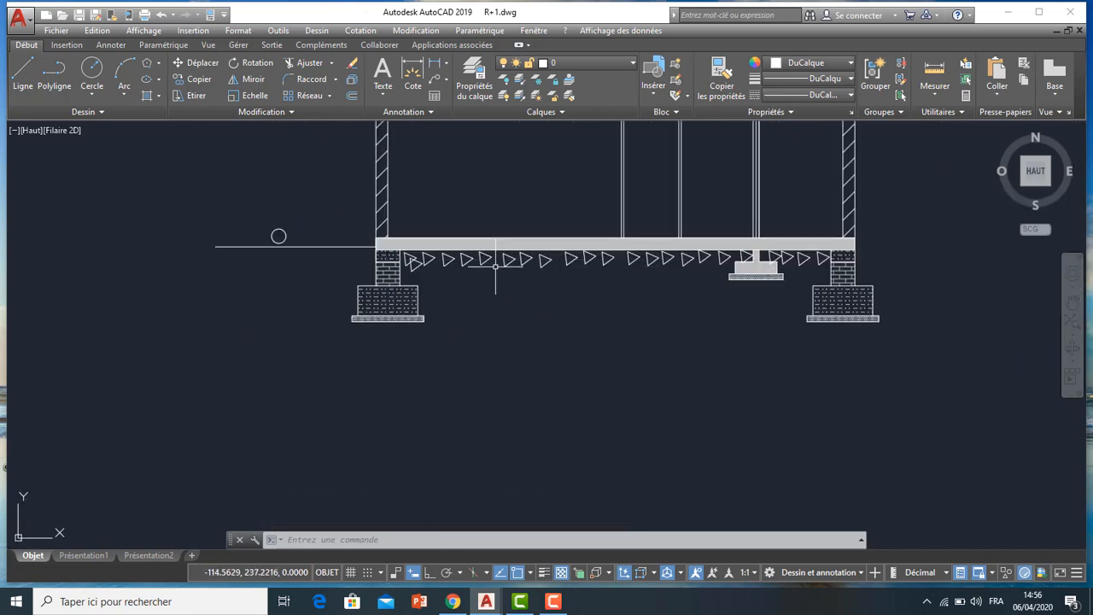
scroll(496, 266, up, 2)
scroll(452, 251, down, 4)
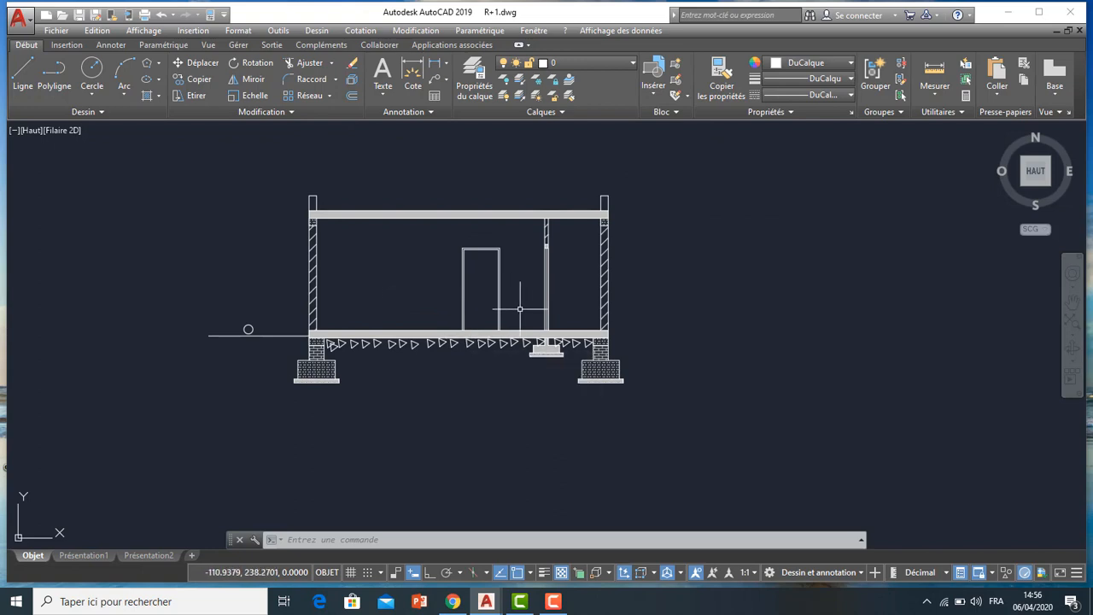
middle_drag(322, 305, 338, 301)
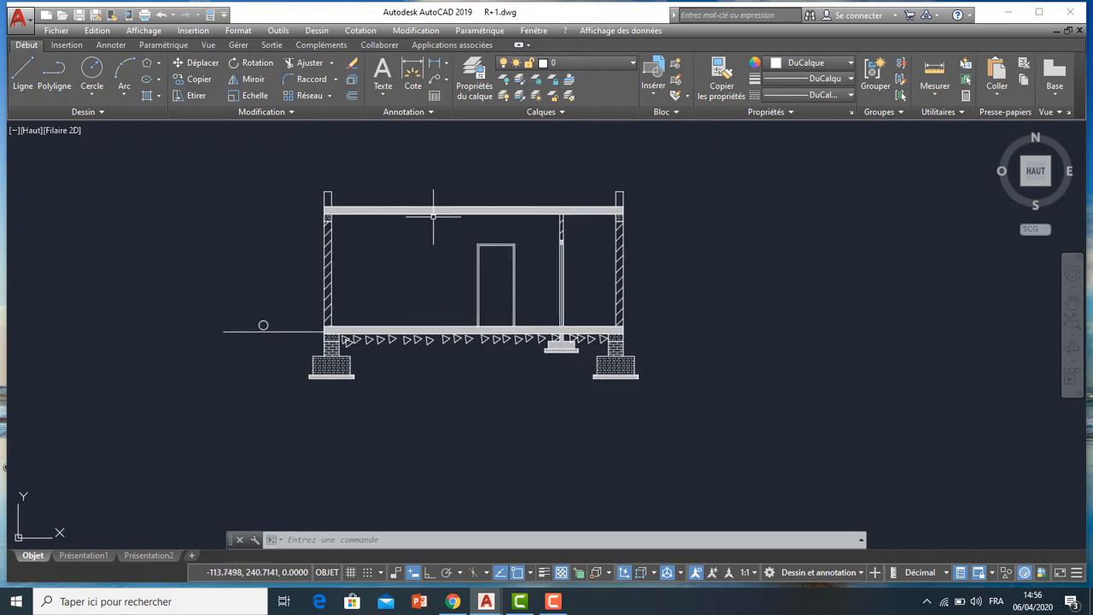
- Try to dimension the door's height up to the inner edge of its frame, and delete that dimension
click(438, 78)
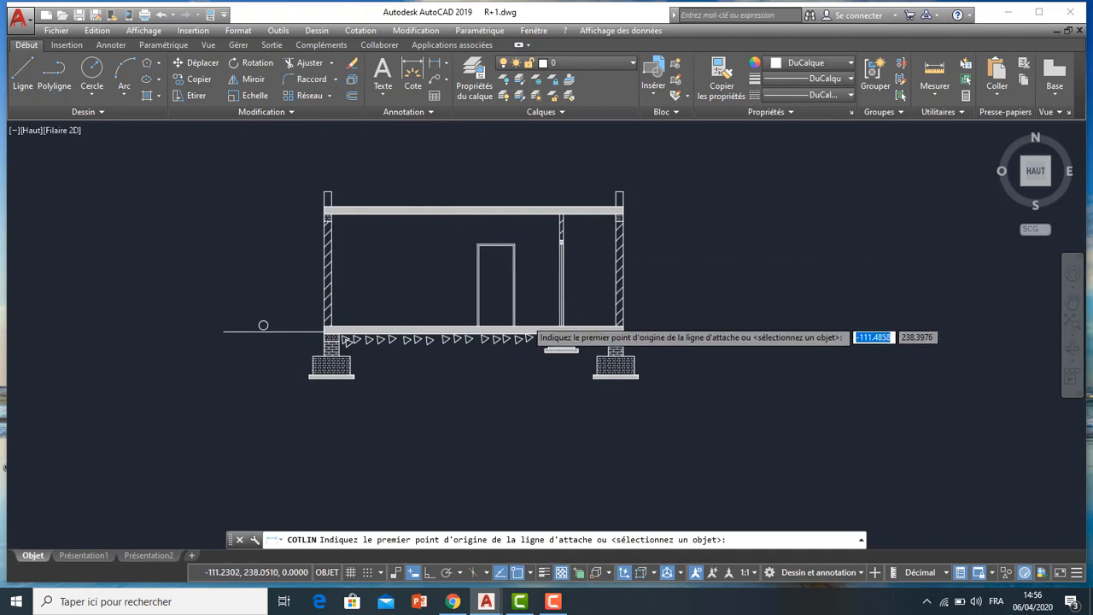
scroll(529, 327, up, 3)
click(492, 330)
scroll(492, 330, down, 5)
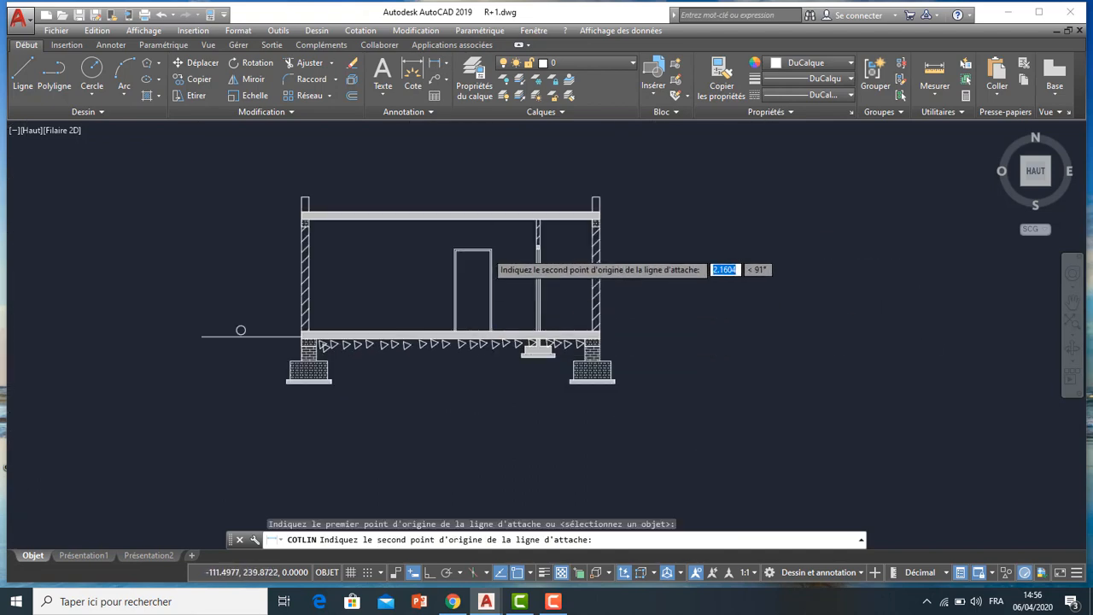
scroll(478, 252, up, 5)
click(494, 244)
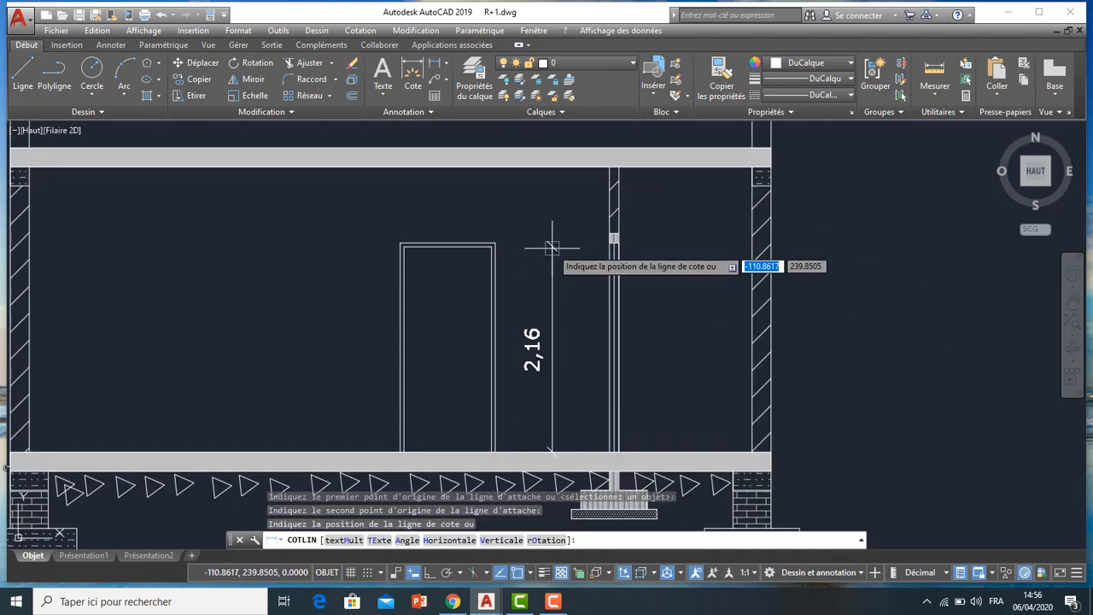
click(551, 248)
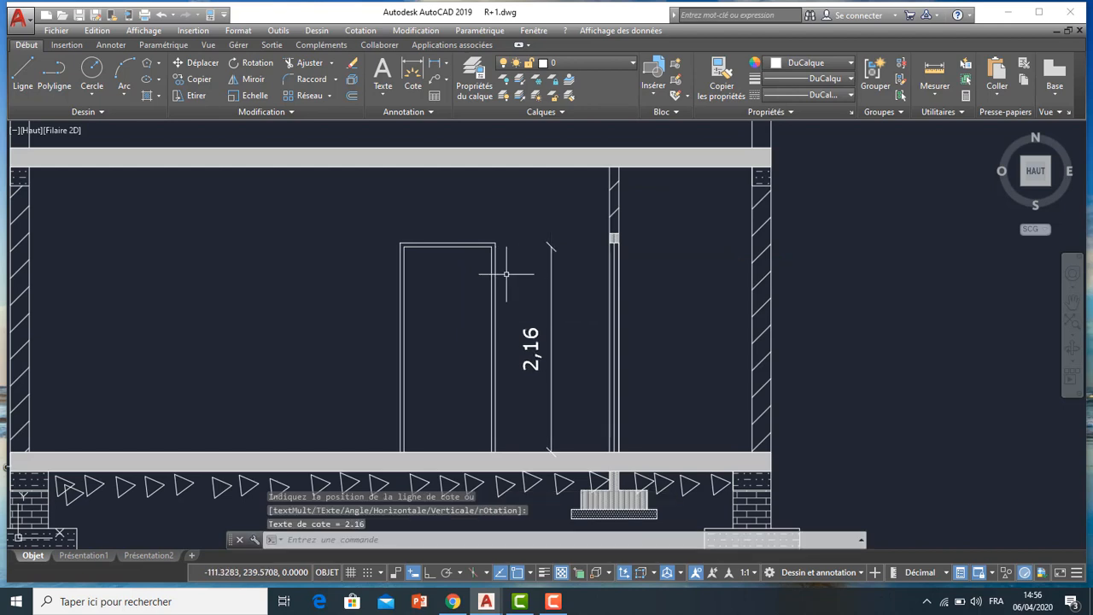
click(544, 285)
click(491, 318)
key(Delete)
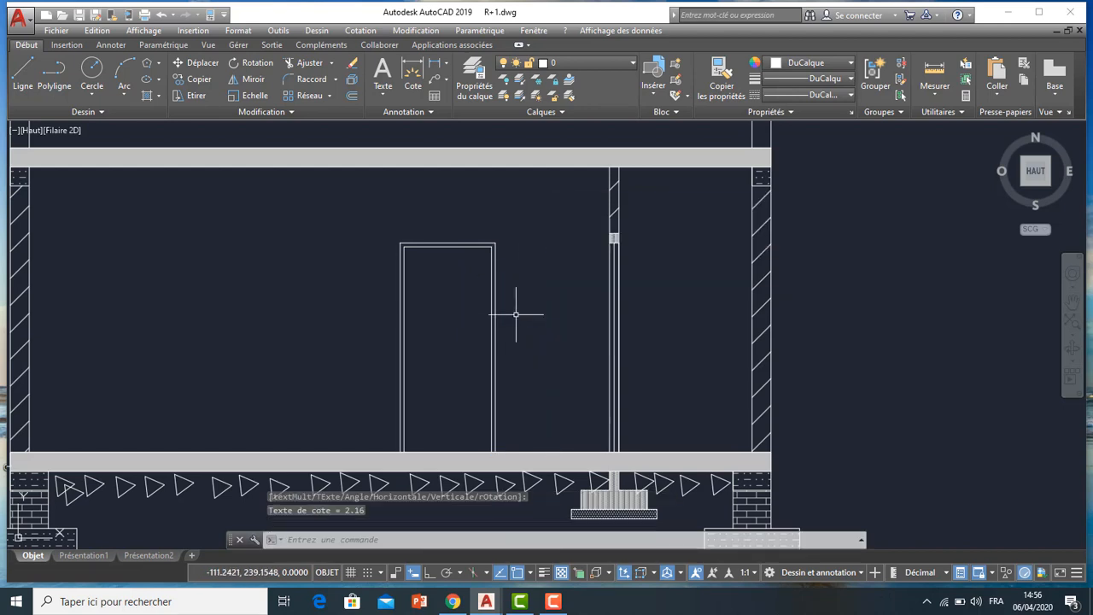
- Add a vertical linear dimension beside the door, from the floor slab's top to the outer top of the frame
click(438, 73)
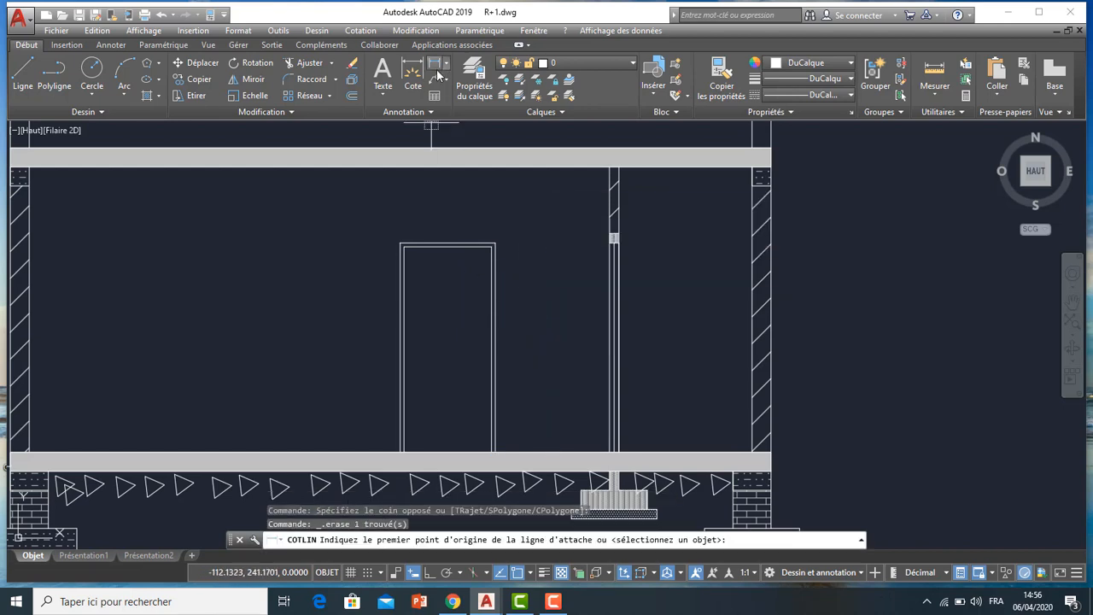
click(495, 451)
click(495, 229)
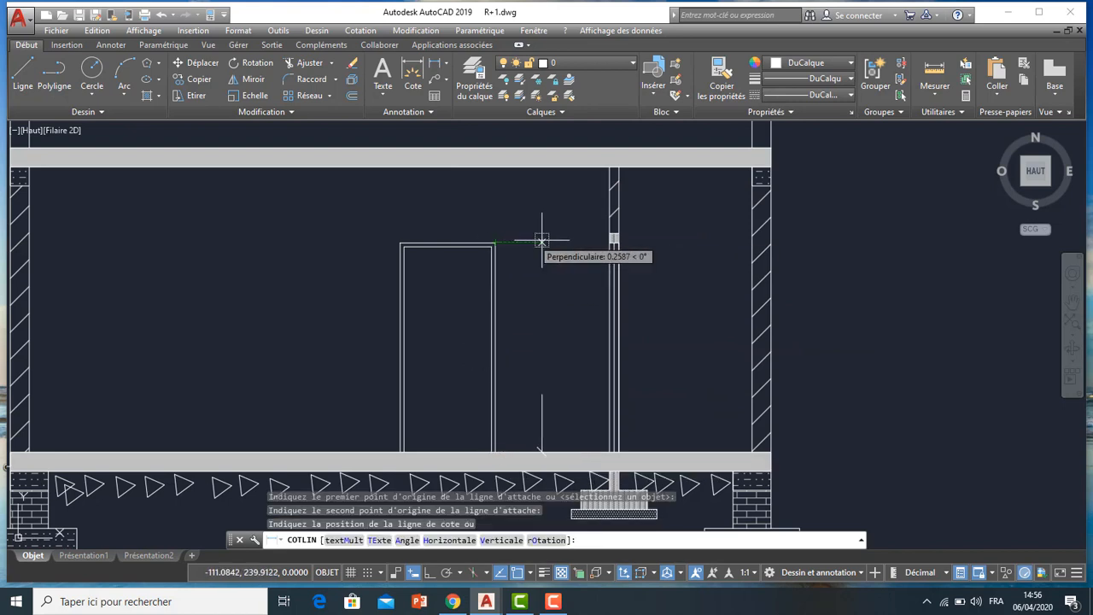
click(548, 240)
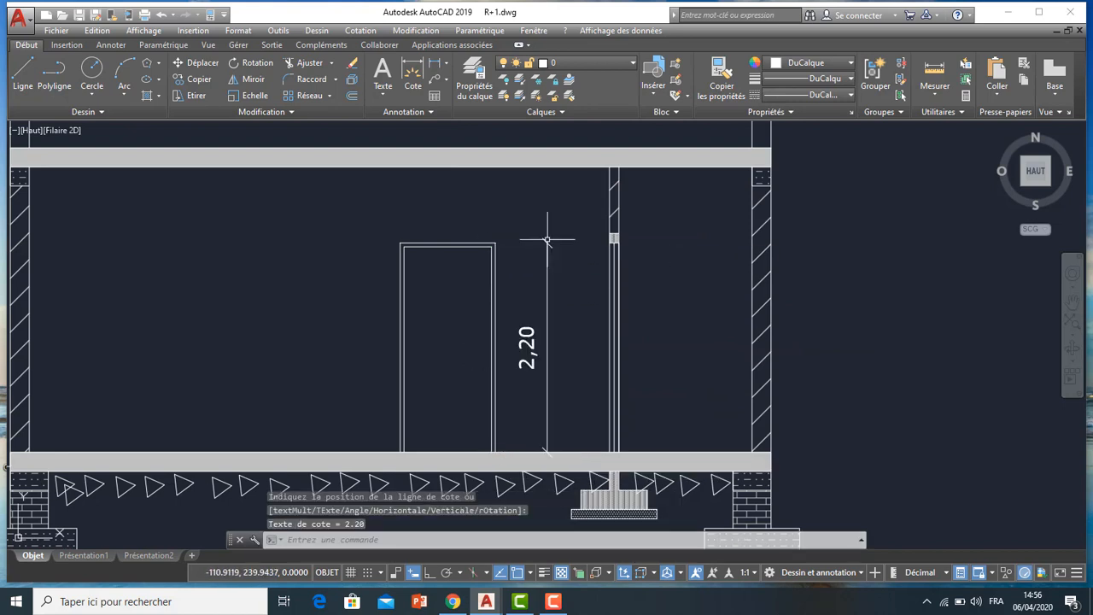
- Dimension the room's clear height between the floor slab and the roof slab, between the left wall and the door
click(443, 77)
click(275, 450)
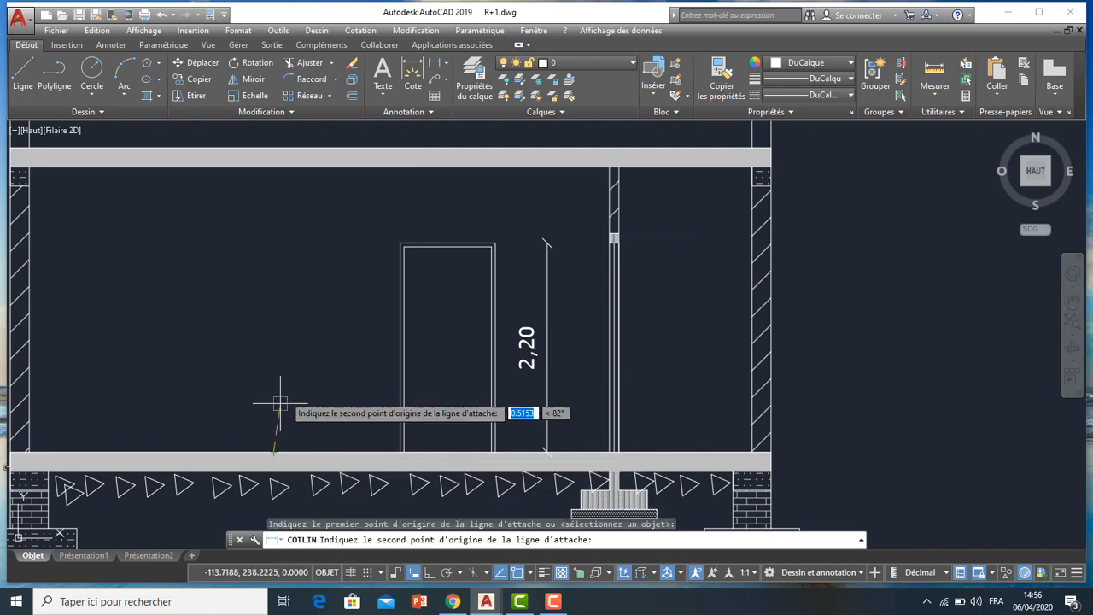
click(274, 167)
click(274, 167)
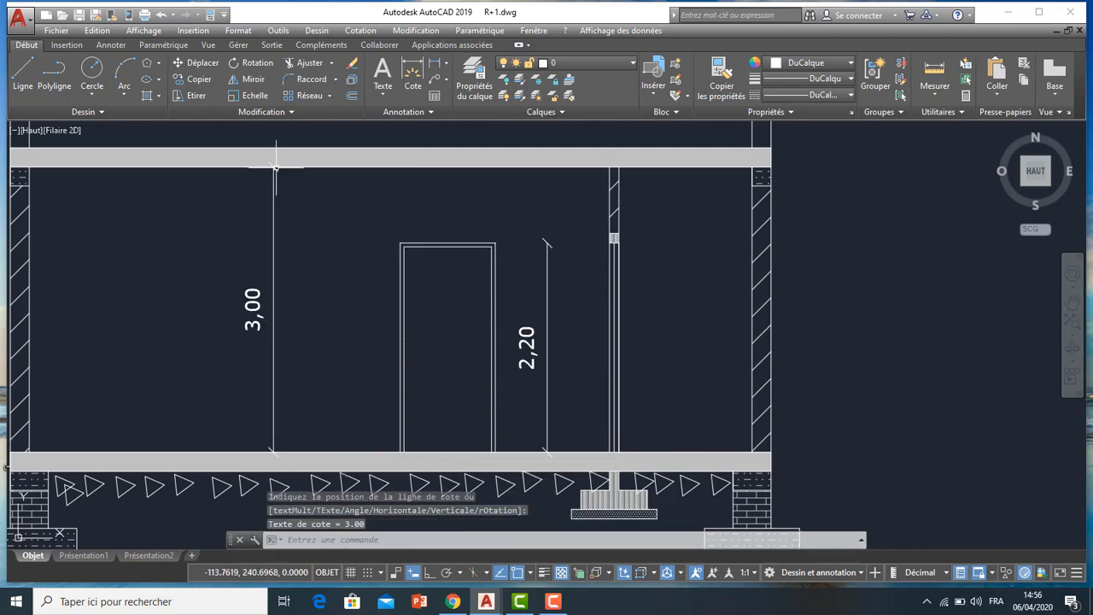
- Dimension the thickness of the floor slab and of the roof slab with vertical linear dimensions
click(412, 75)
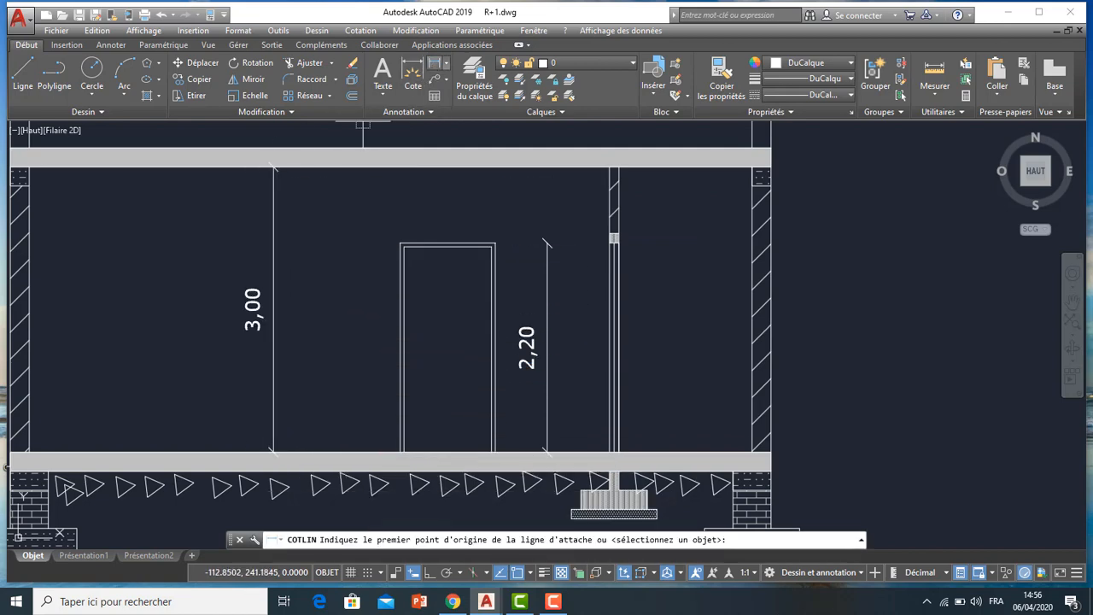
click(333, 471)
click(334, 453)
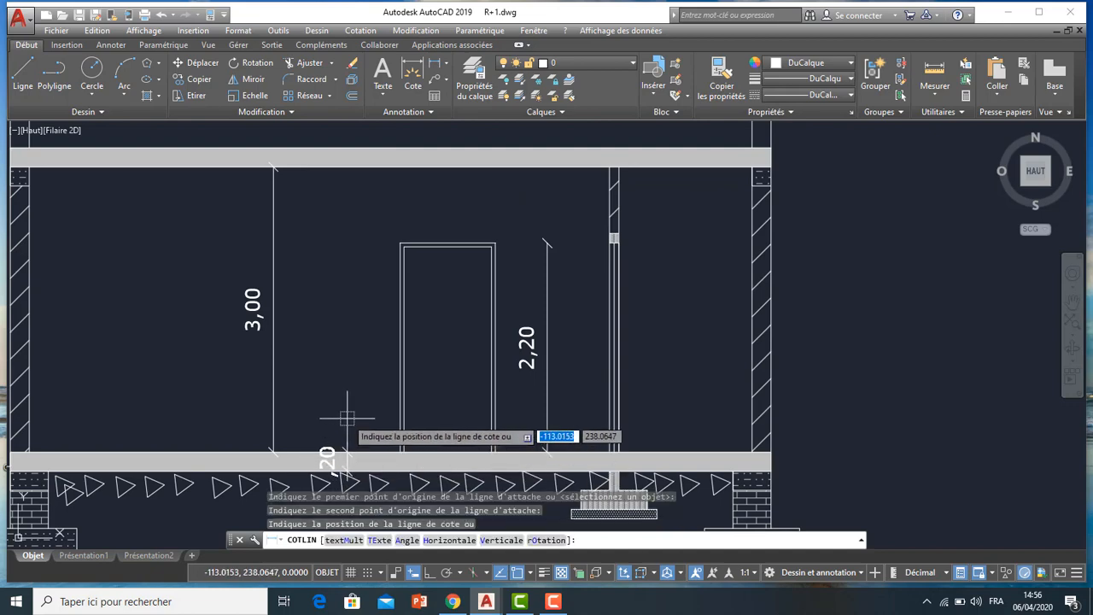
click(347, 404)
click(438, 67)
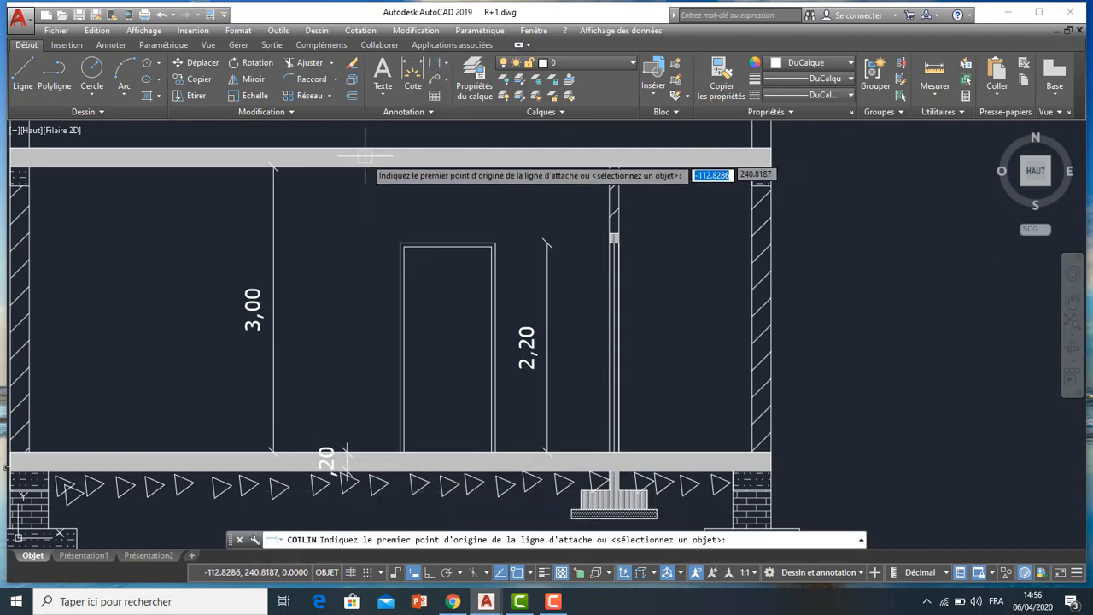
click(364, 150)
click(364, 167)
click(357, 159)
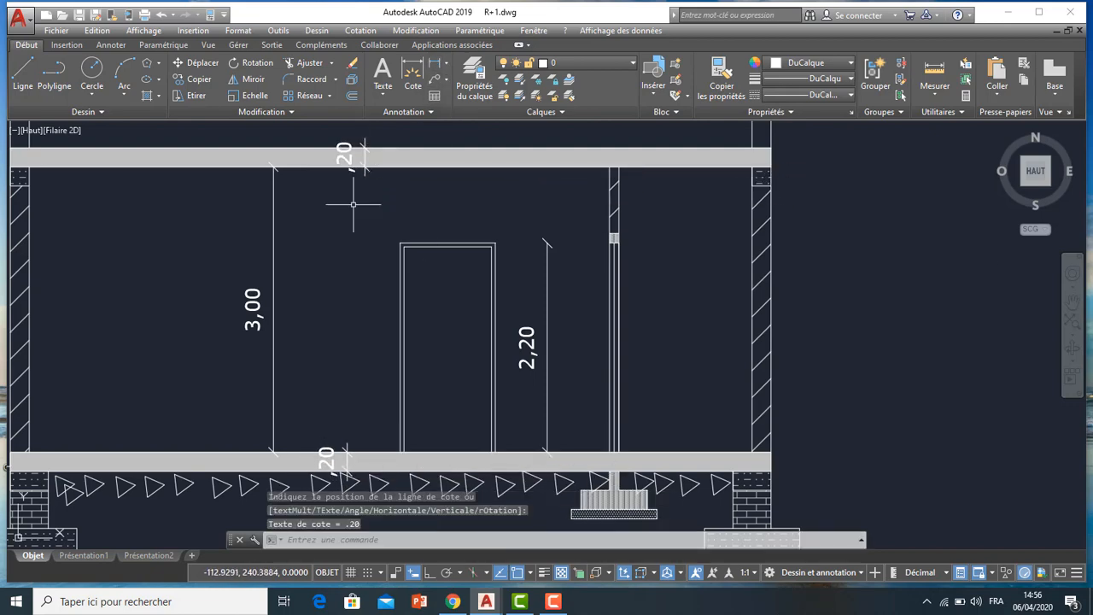
scroll(341, 274, down, 4)
scroll(331, 291, up, 2)
middle_drag(329, 294, 390, 292)
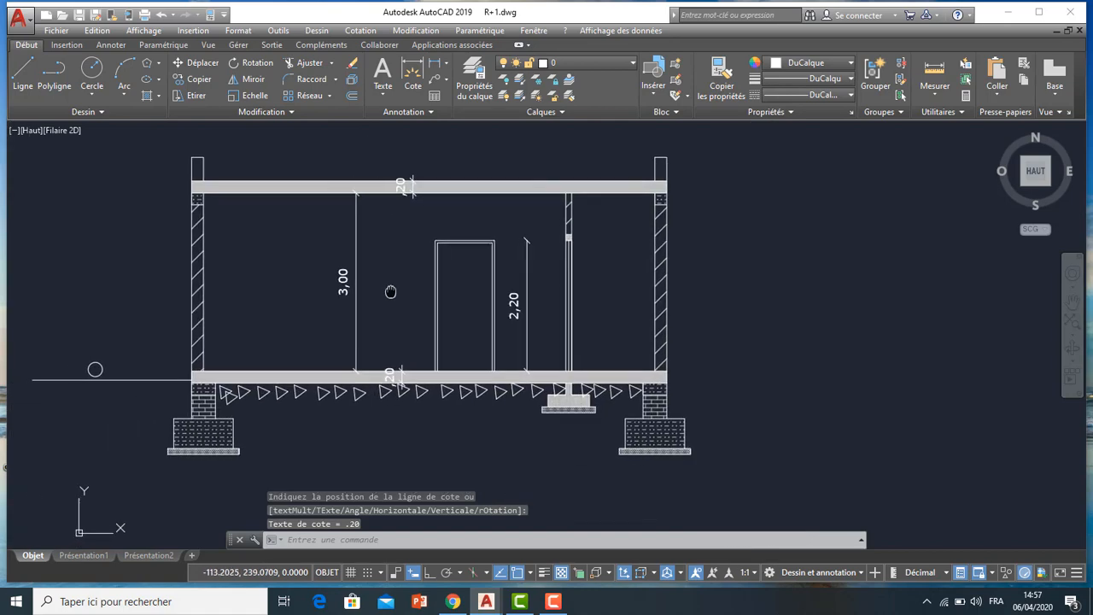
click(438, 68)
scroll(572, 373, up, 3)
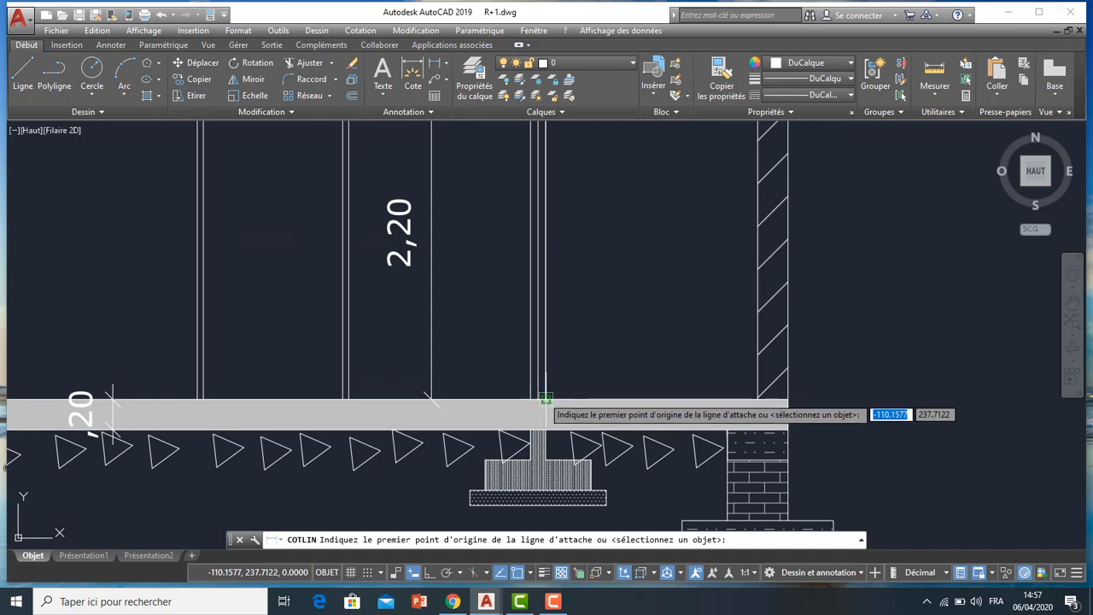
click(535, 422)
scroll(536, 427, down, 3)
scroll(544, 299, up, 3)
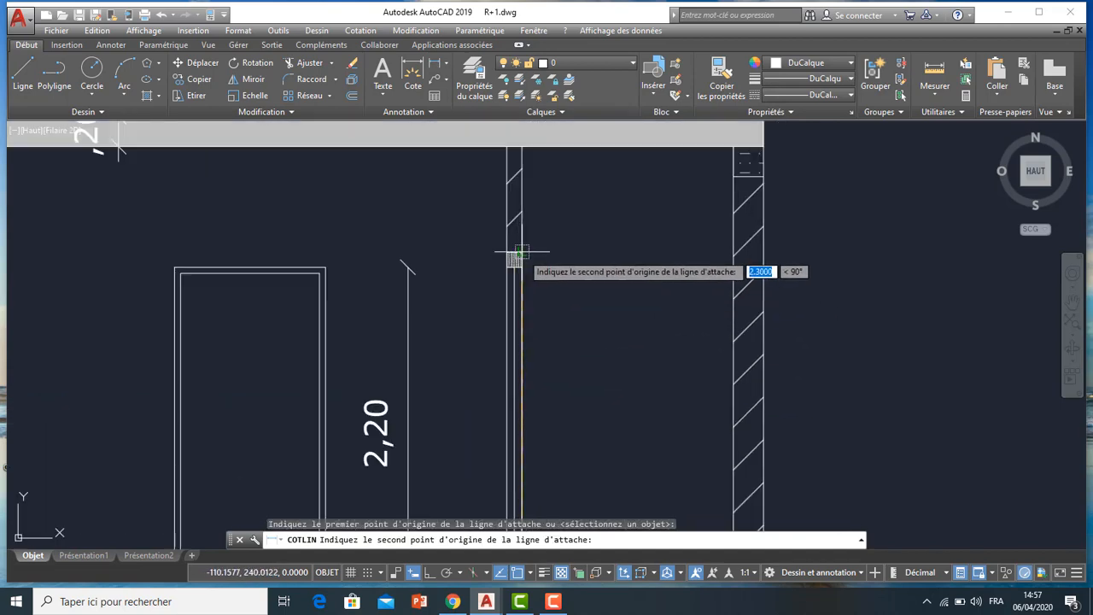
click(511, 256)
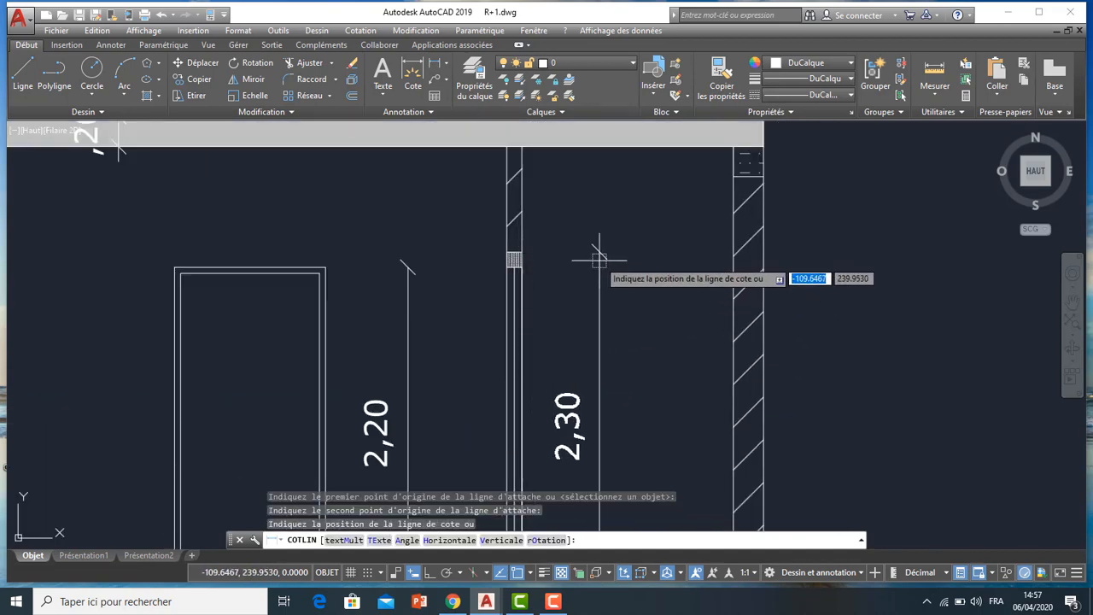
key(Escape)
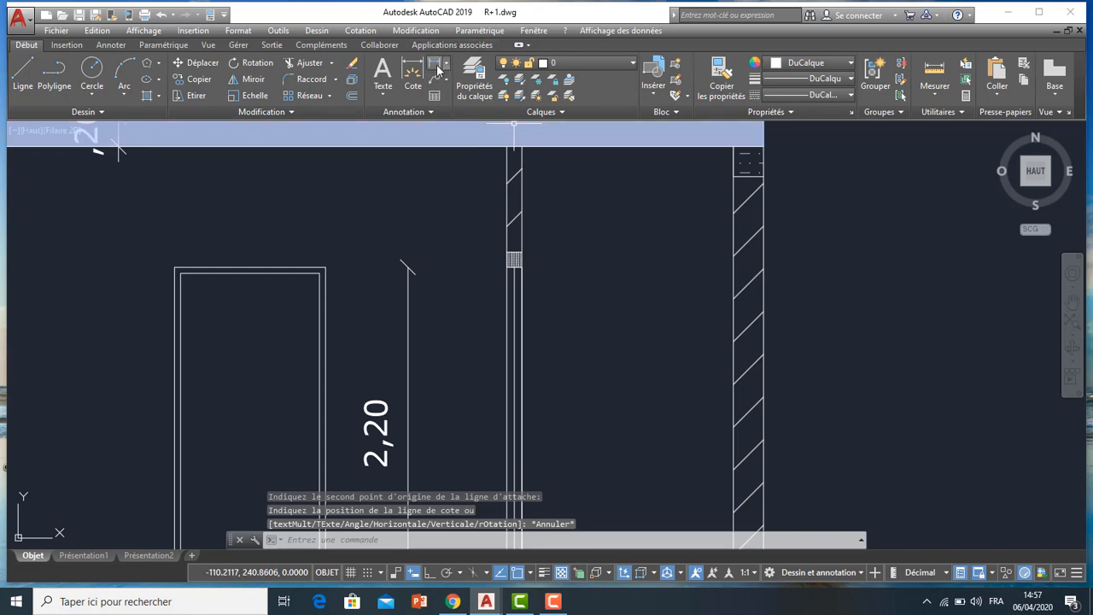
- Dimension the partition's opening height from the underside of its lintel to the floor slab, placing the dimension between partition and right wall
click(436, 67)
click(513, 259)
scroll(553, 256, down, 3)
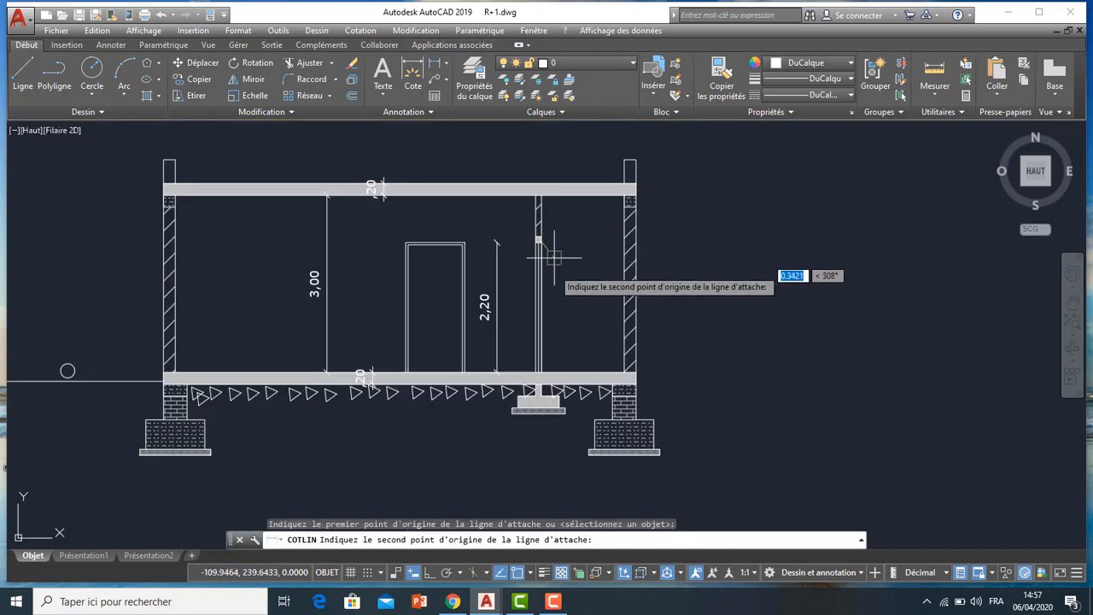
scroll(538, 353, up, 4)
click(602, 406)
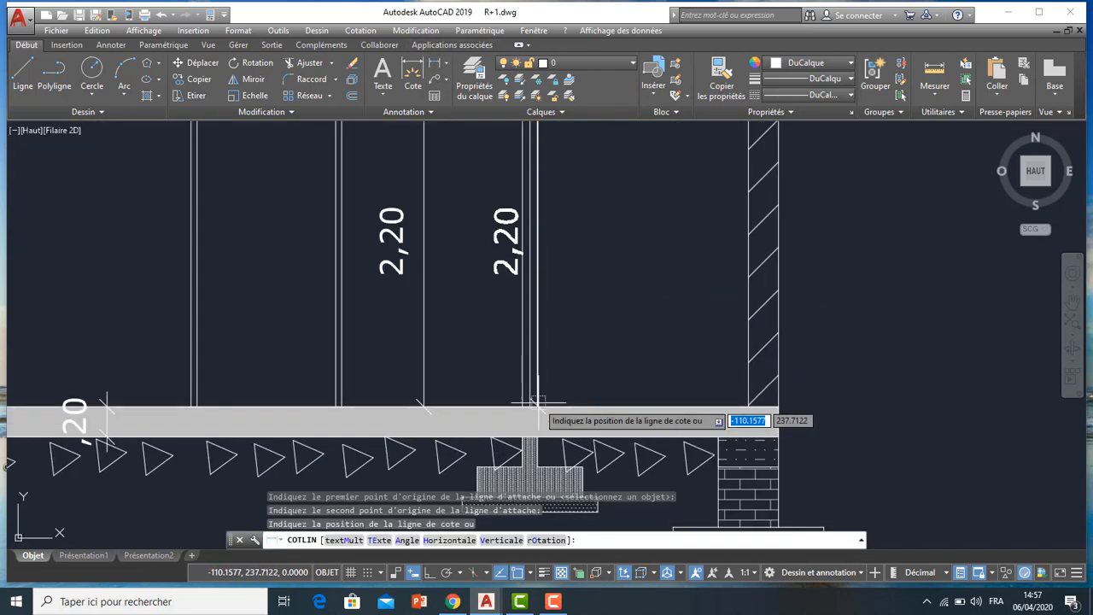
click(602, 378)
- Add the multiline text +0.00 at the level-mark circle above the ground line outside the left wall
scroll(602, 378, down, 6)
scroll(479, 359, up, 4)
middle_drag(470, 378, 373, 367)
scroll(533, 341, down, 2)
scroll(318, 345, up, 4)
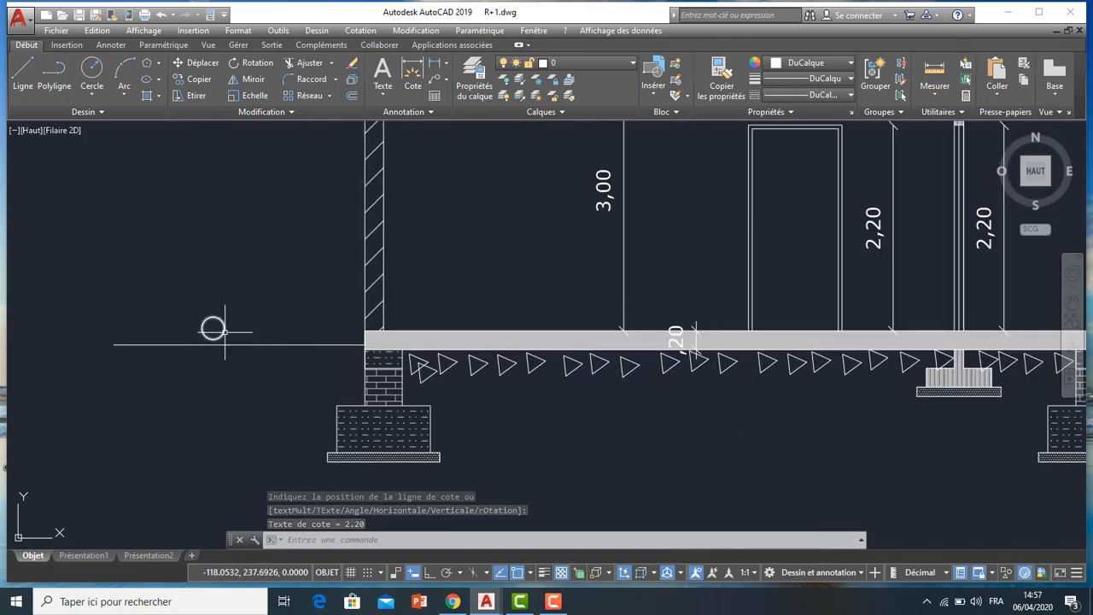
scroll(225, 331, up, 2)
middle_drag(313, 319, 541, 339)
scroll(451, 334, up, 2)
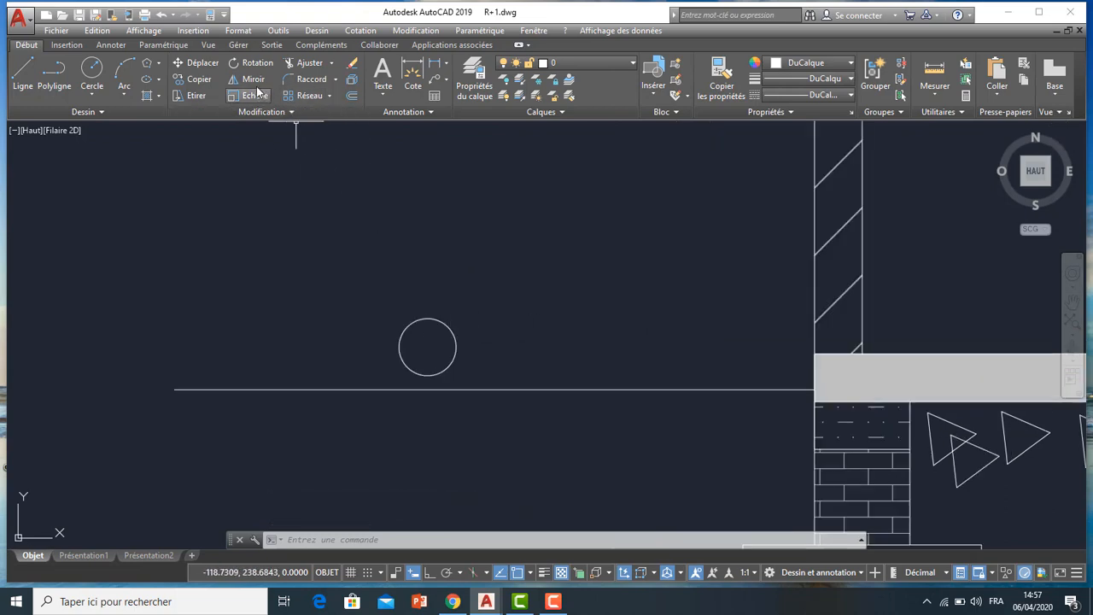
click(376, 70)
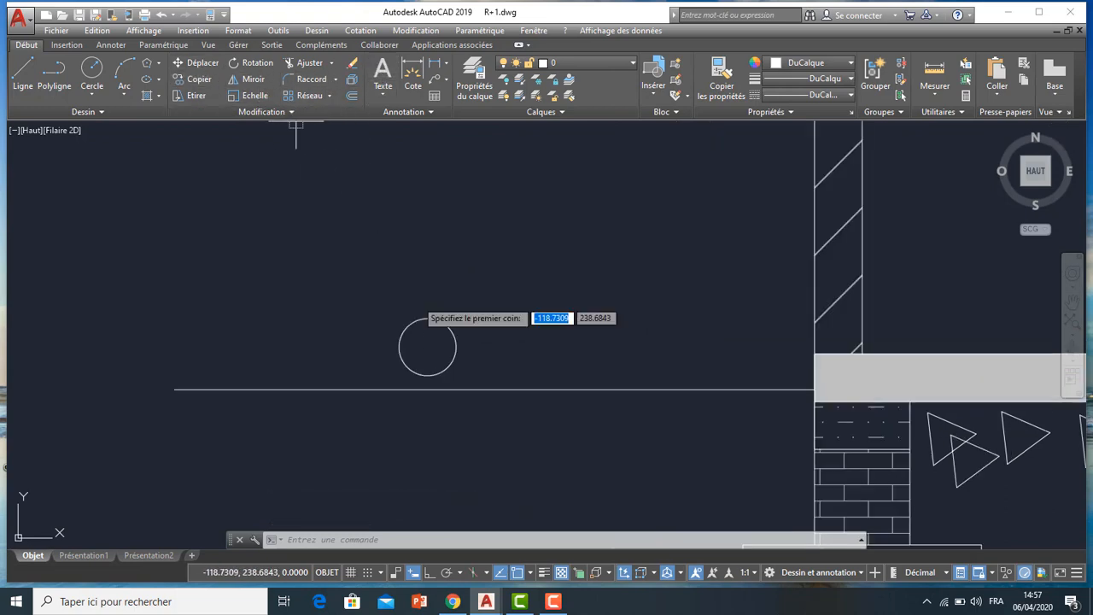
click(427, 344)
click(440, 340)
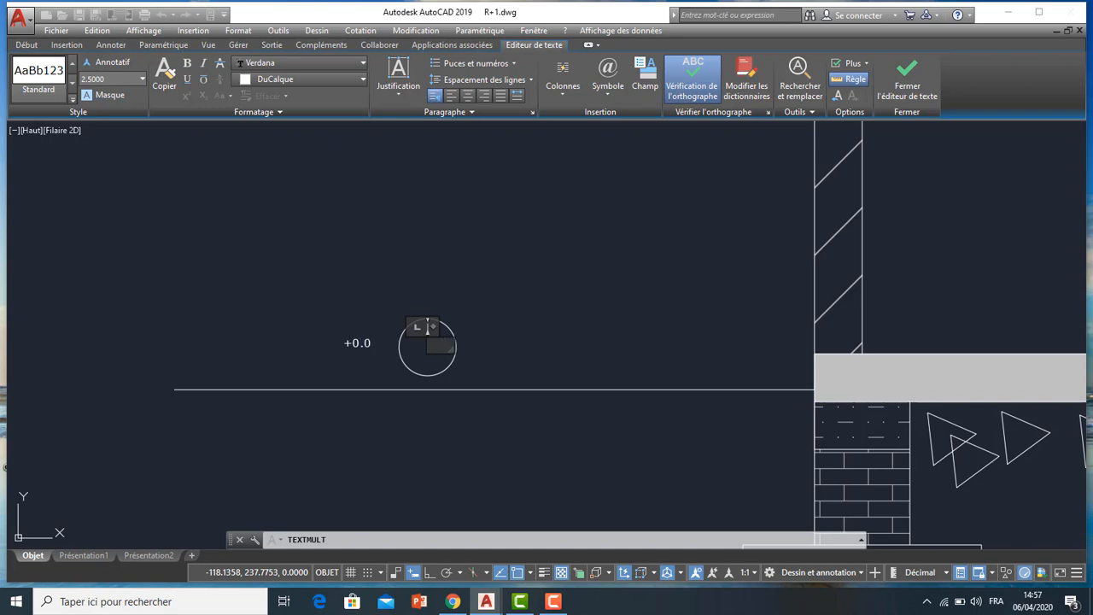
key(Escape)
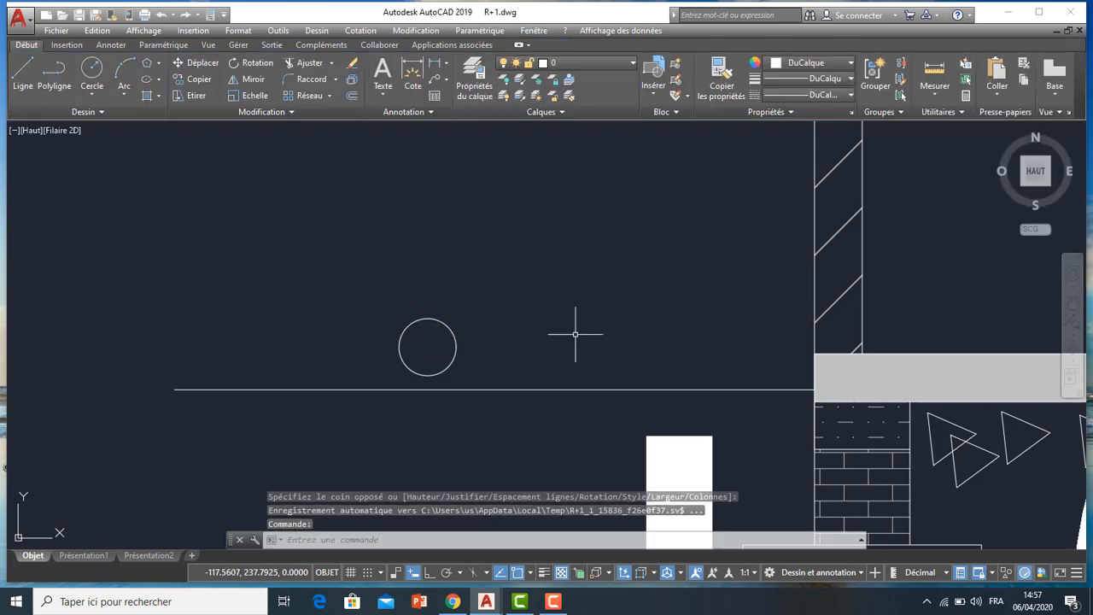
- Set the text height of the +0.00 level label to 0.1
scroll(505, 317, down, 5)
double_click(521, 341)
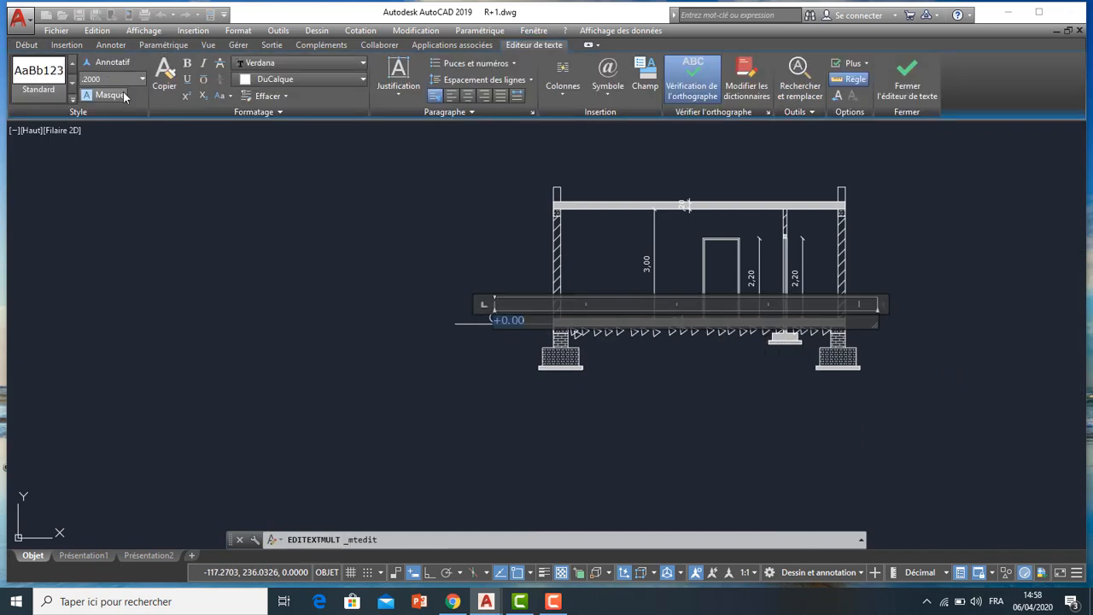
click(118, 80)
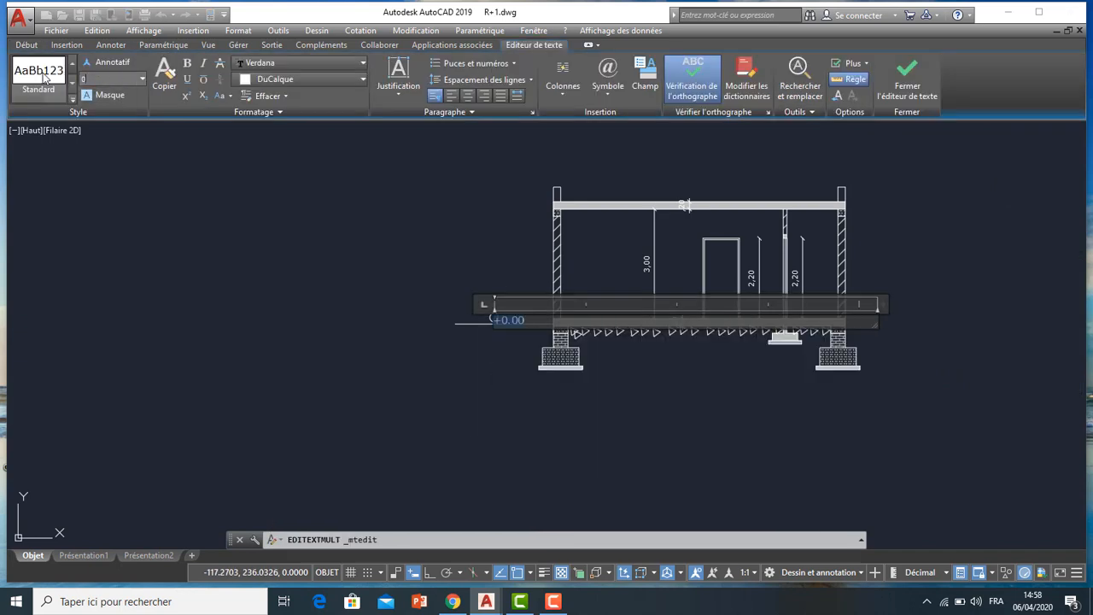
text(1000)
key(Return)
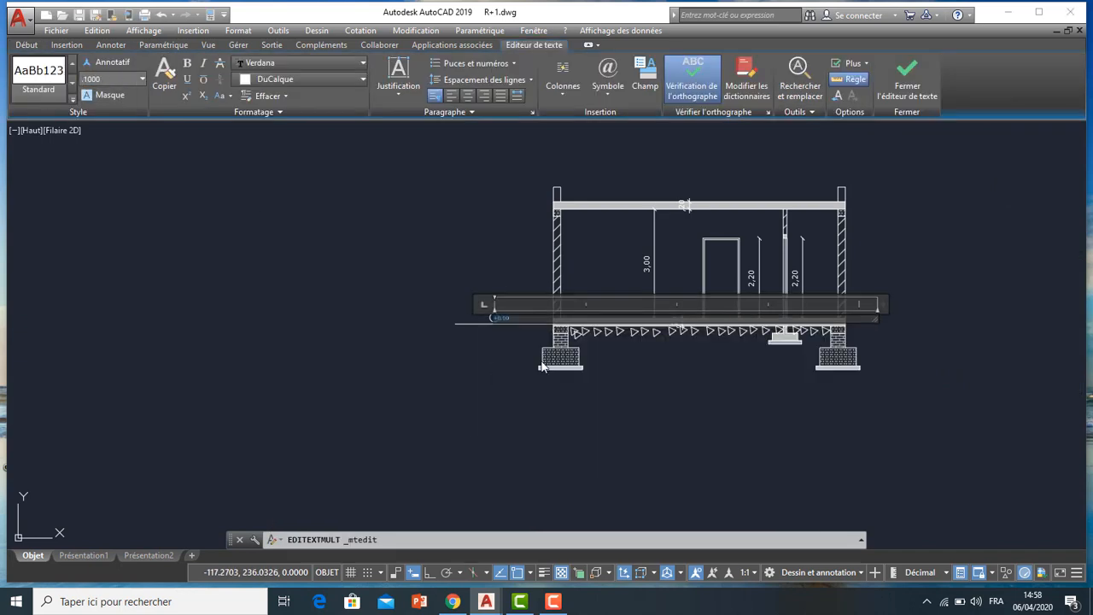
click(541, 367)
scroll(500, 314, up, 7)
click(500, 316)
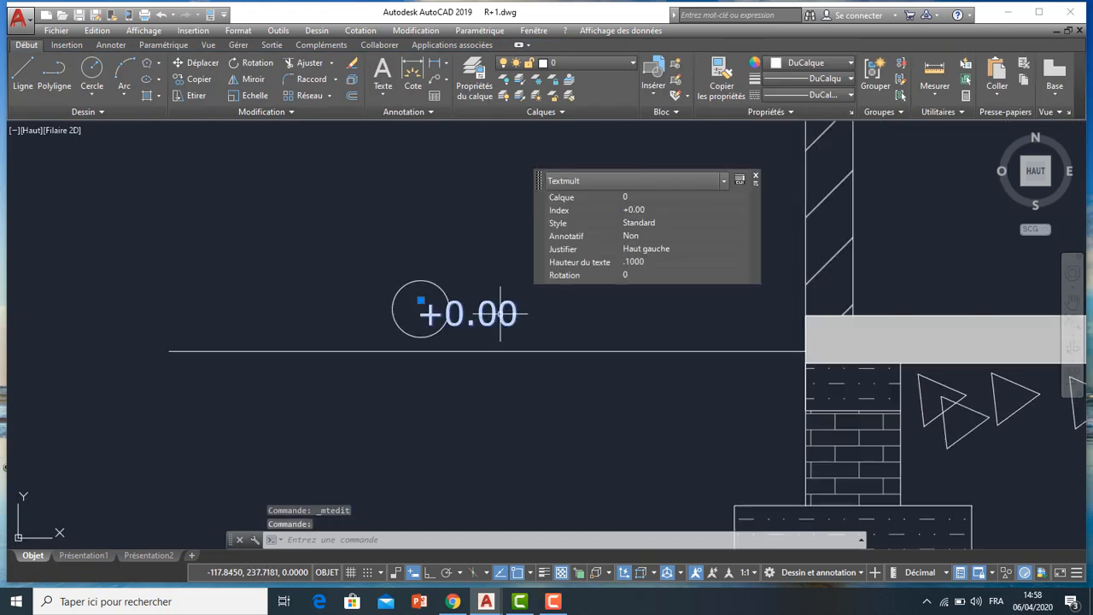
key(Escape)
- Delete the small level-mark circle and draw a larger one centred on the +0.00 text
click(440, 258)
click(400, 291)
key(Delete)
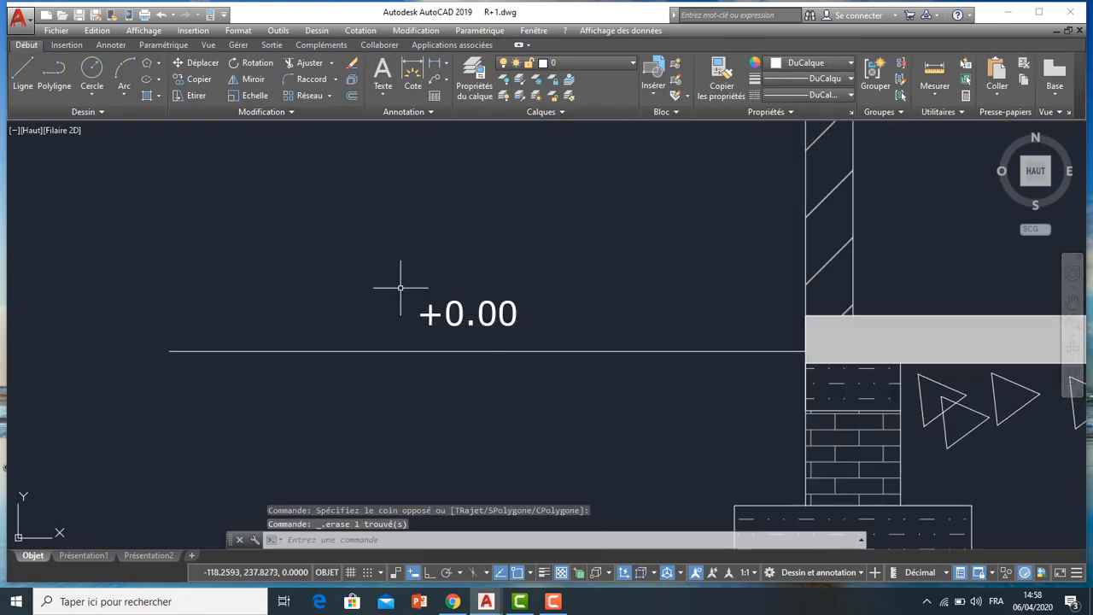
click(91, 69)
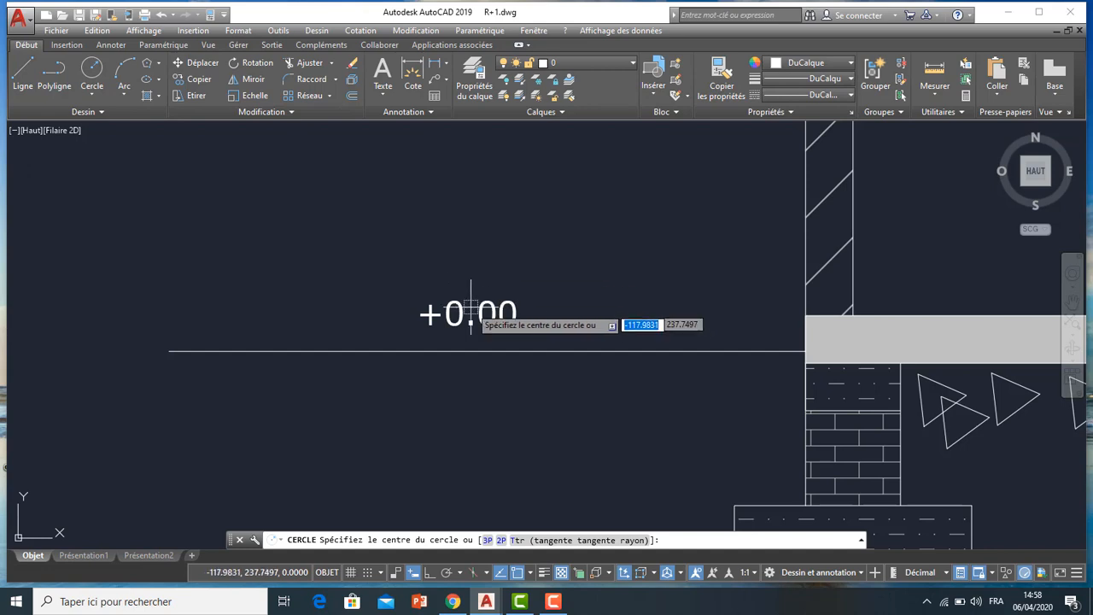
click(472, 304)
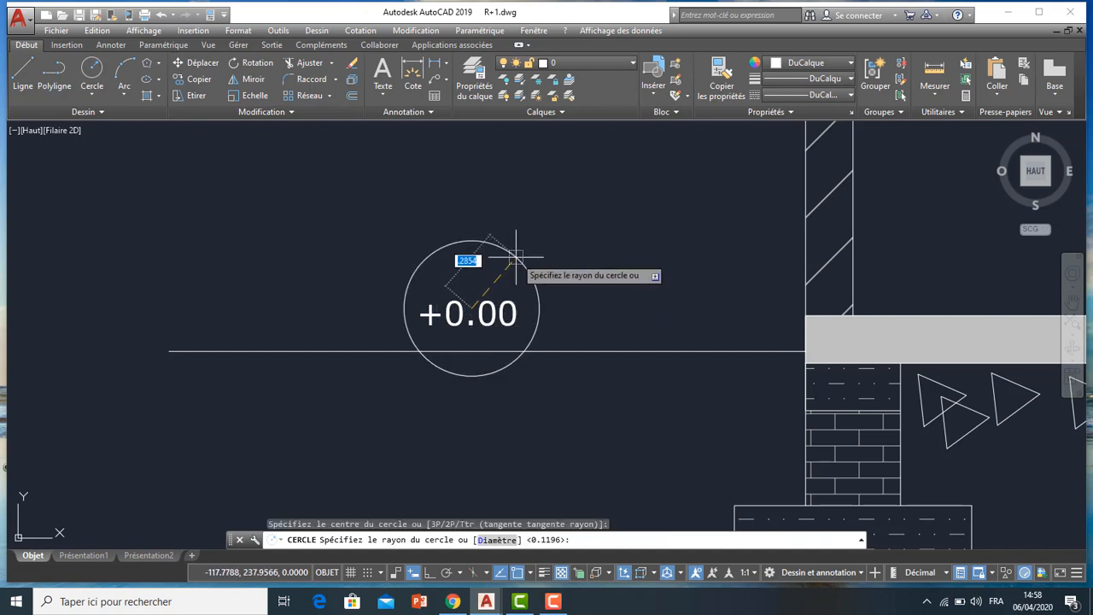
click(503, 268)
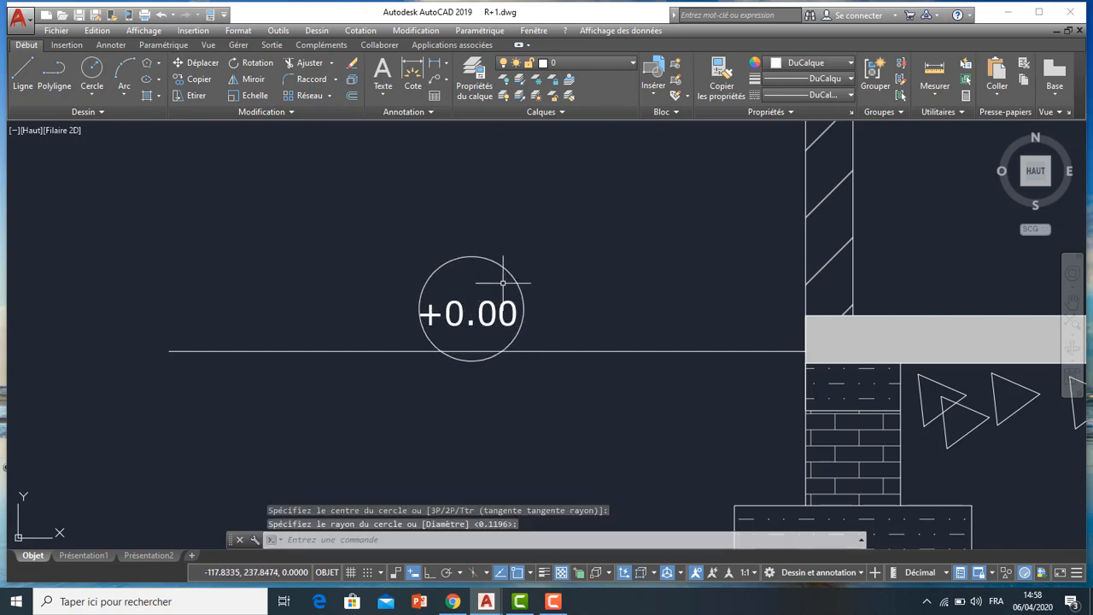
- Move the circle and its +0.00 text together slightly upward so the level mark sits just above the ground line
click(524, 264)
click(452, 330)
text(d)
key(Return)
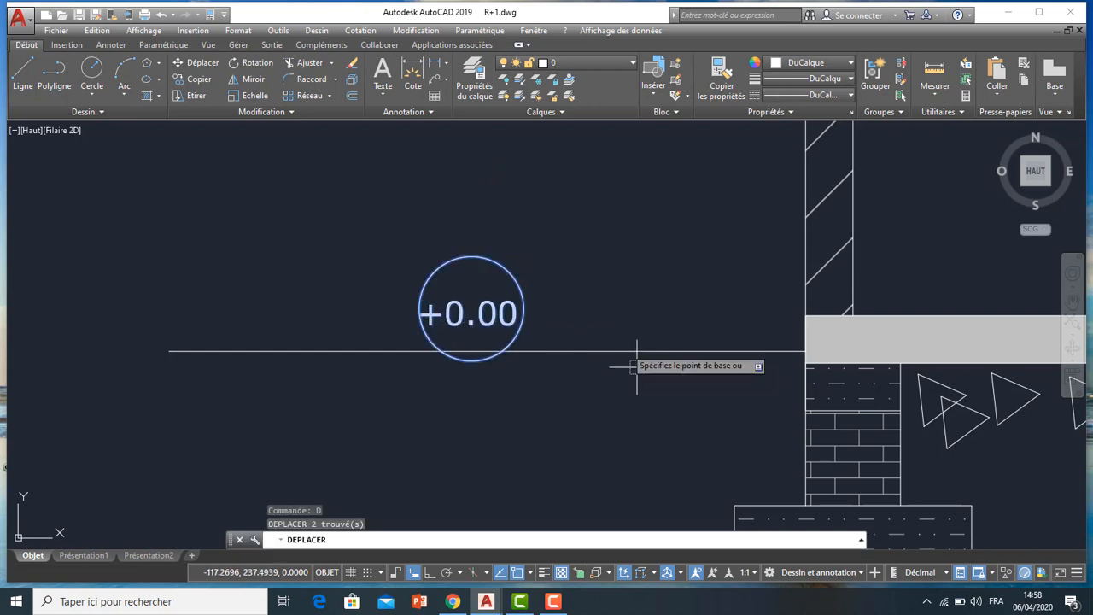
click(615, 301)
click(647, 273)
scroll(621, 281, down, 6)
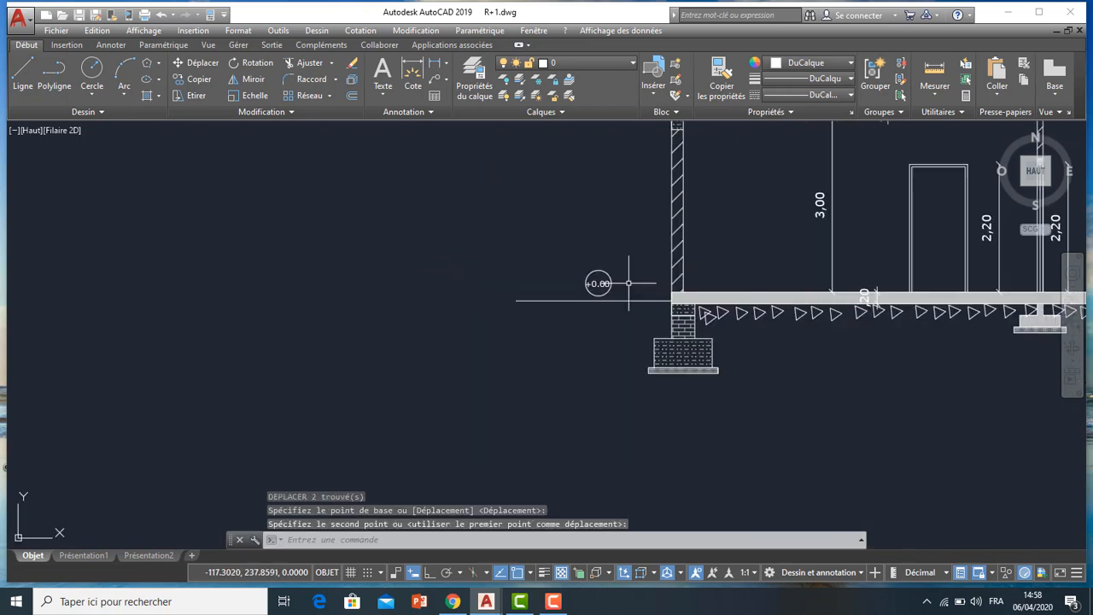
scroll(607, 286, up, 4)
middle_drag(584, 278, 464, 236)
scroll(465, 236, down, 5)
mouse_move(549, 309)
middle_down()
mouse_move(519, 320)
mouse_move(413, 433)
middle_up()
scroll(347, 364, down, 2)
scroll(325, 367, up, 4)
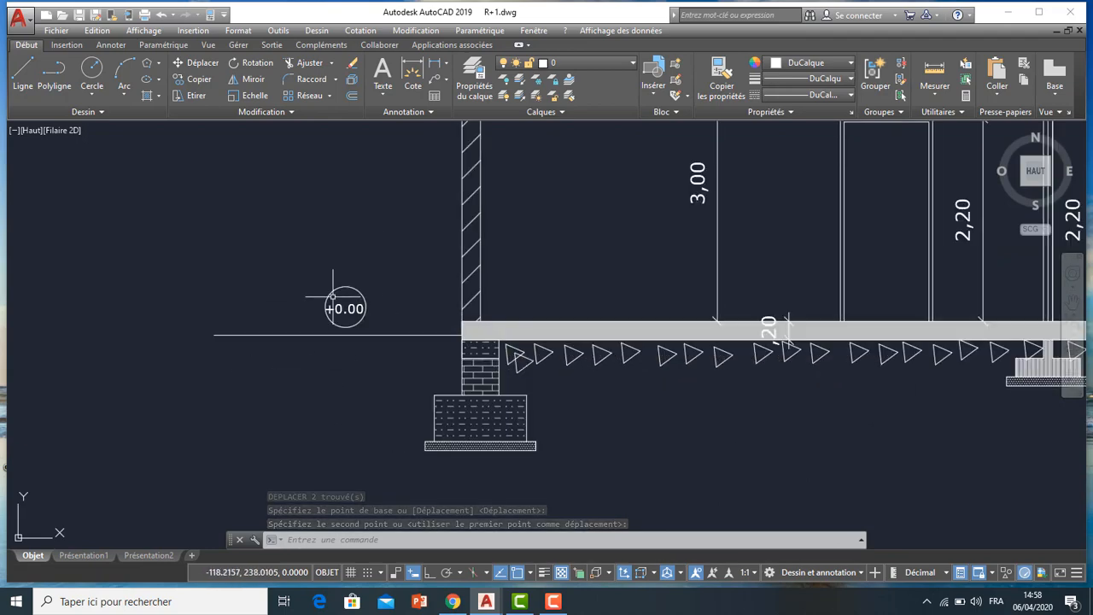
- Review the whole section, from the level mark and foundations to the height dimensions inside the room
scroll(337, 340, down, 4)
middle_drag(336, 354, 304, 360)
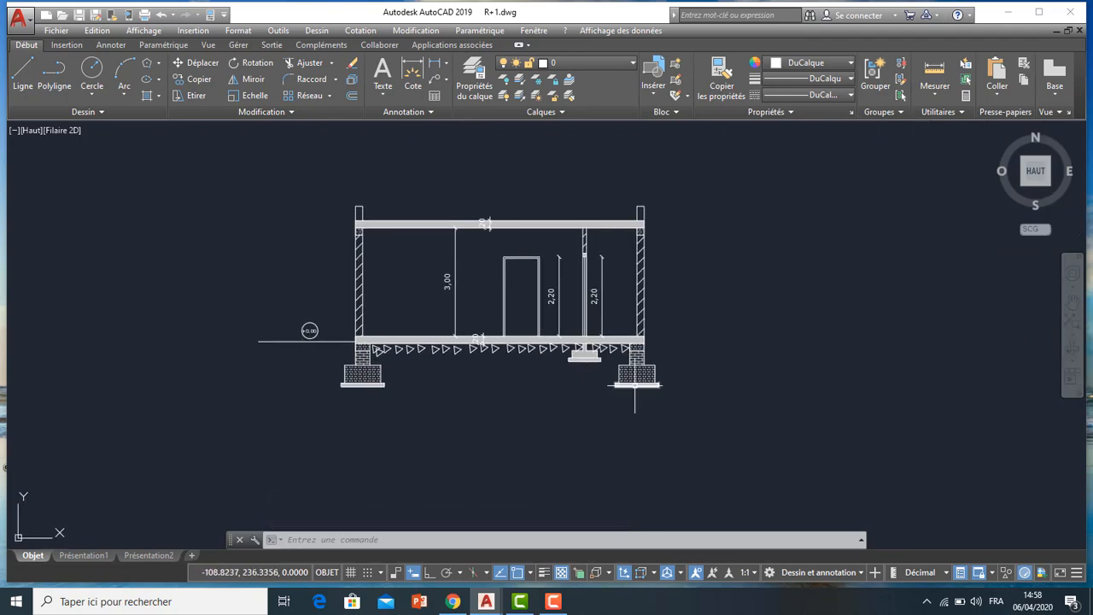
middle_drag(634, 385, 611, 387)
scroll(622, 350, up, 4)
scroll(559, 388, down, 4)
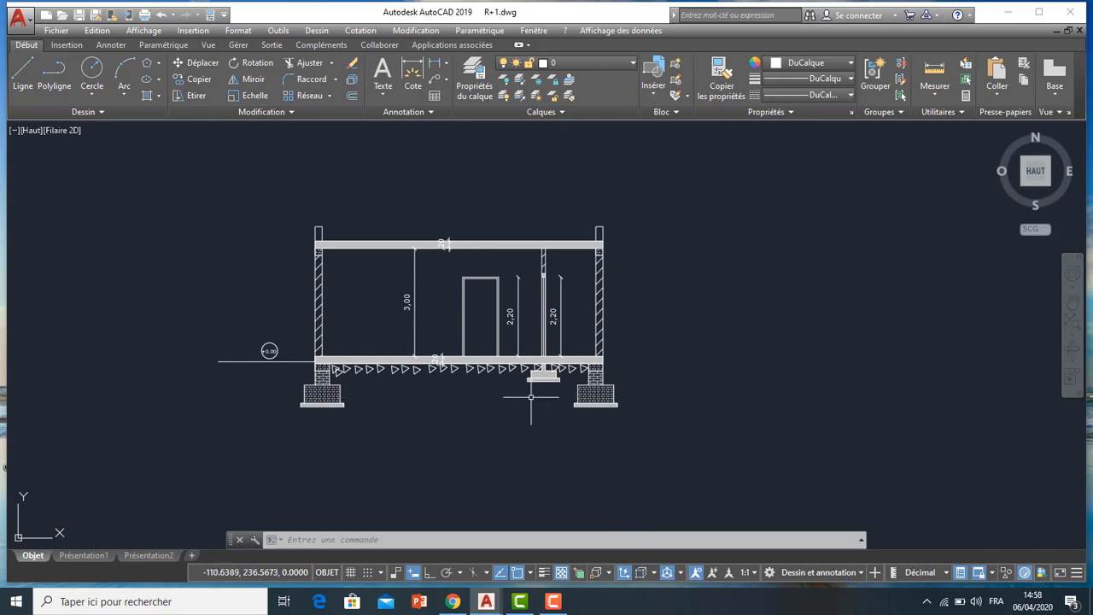
scroll(543, 398, up, 1)
middle_drag(539, 399, 412, 389)
scroll(527, 344, up, 2)
scroll(503, 424, down, 2)
middle_drag(520, 397, 543, 365)
scroll(544, 365, down, 1)
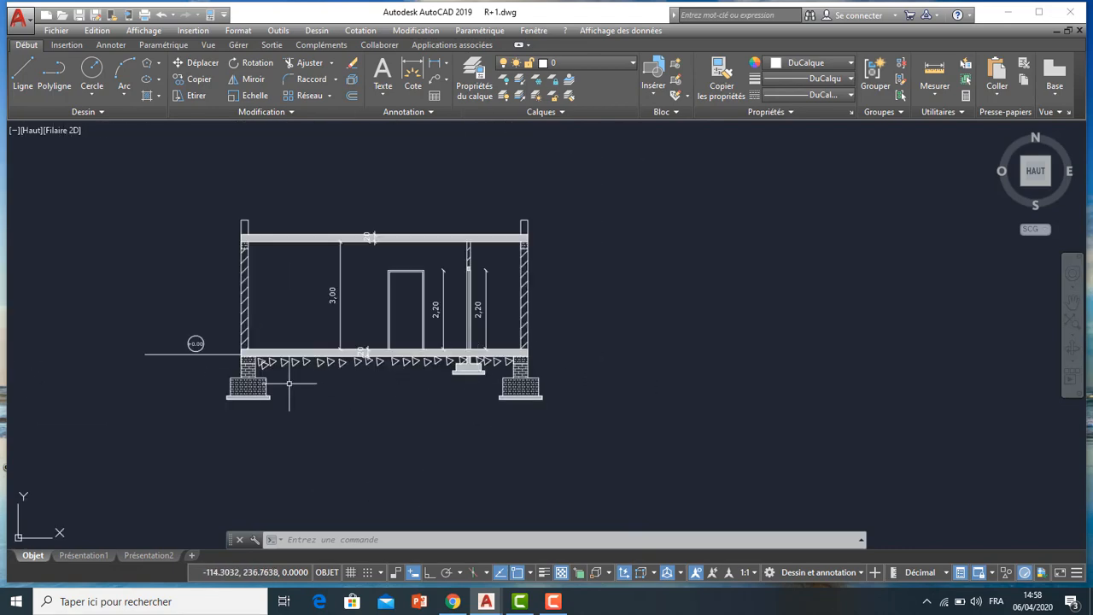
scroll(270, 387, up, 2)
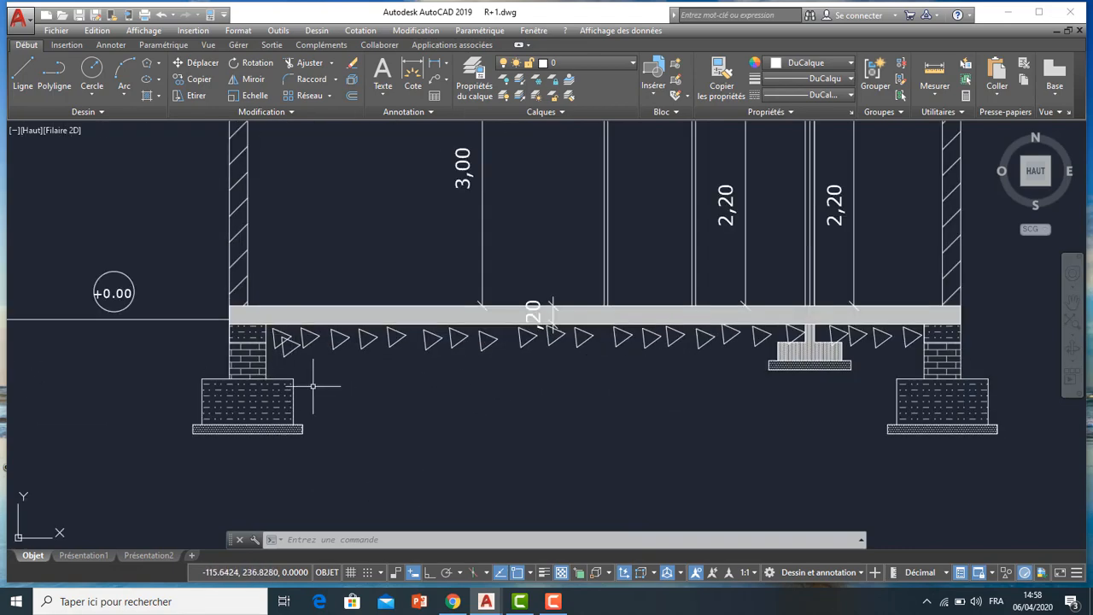
scroll(313, 386, down, 2)
middle_drag(312, 386, 261, 387)
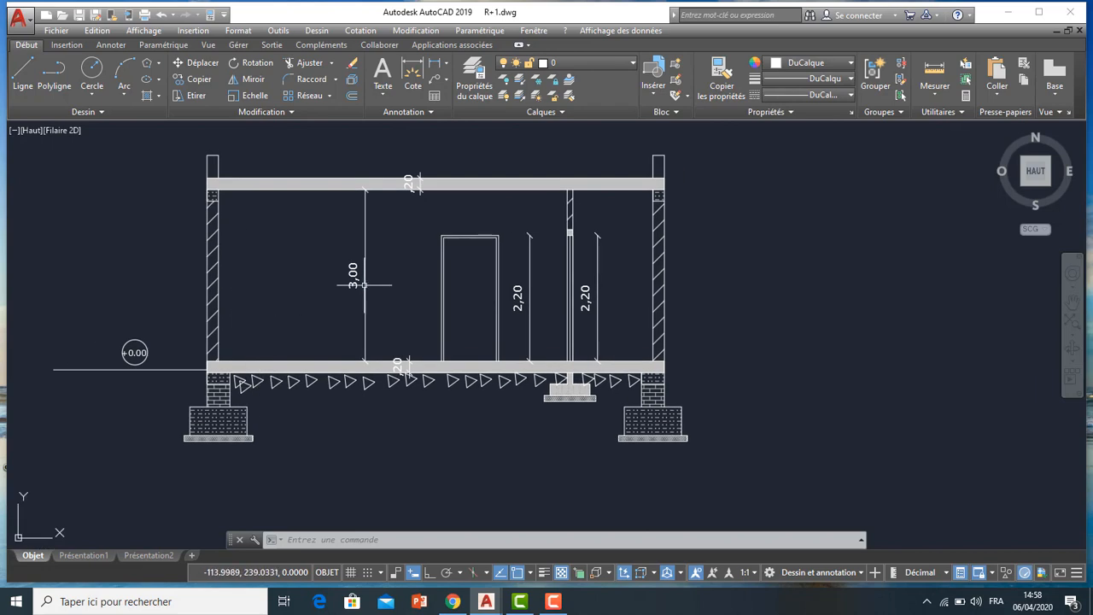
middle_drag(522, 287, 463, 275)
scroll(466, 295, up, 1)
scroll(462, 297, down, 1)
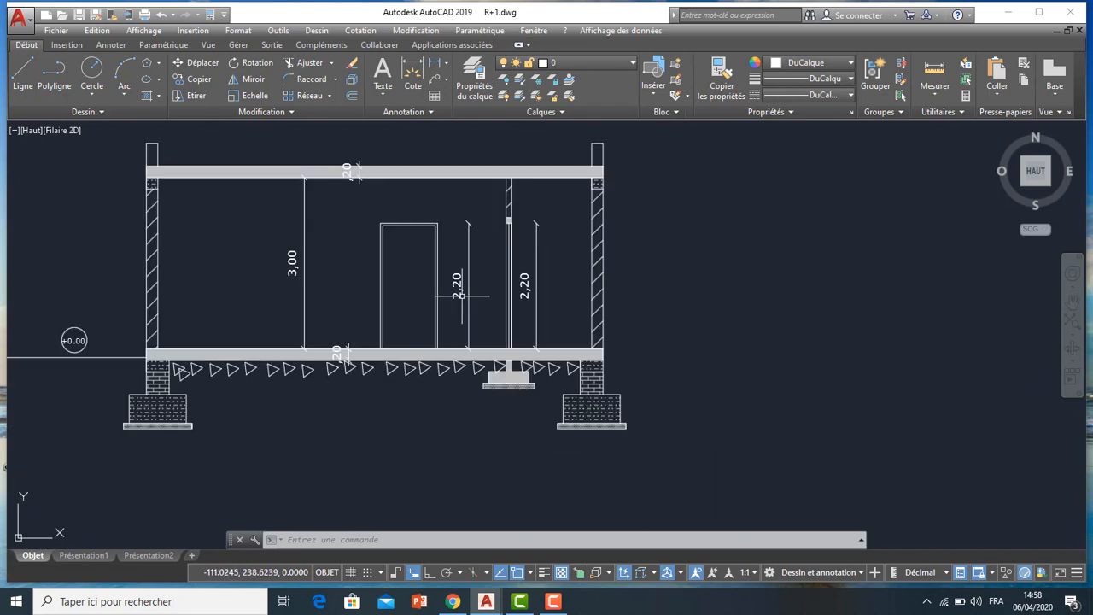
- Examine the top of the right wall, including the parapet, roof slab end and tie beam
middle_drag(533, 285, 483, 393)
scroll(500, 282, up, 1)
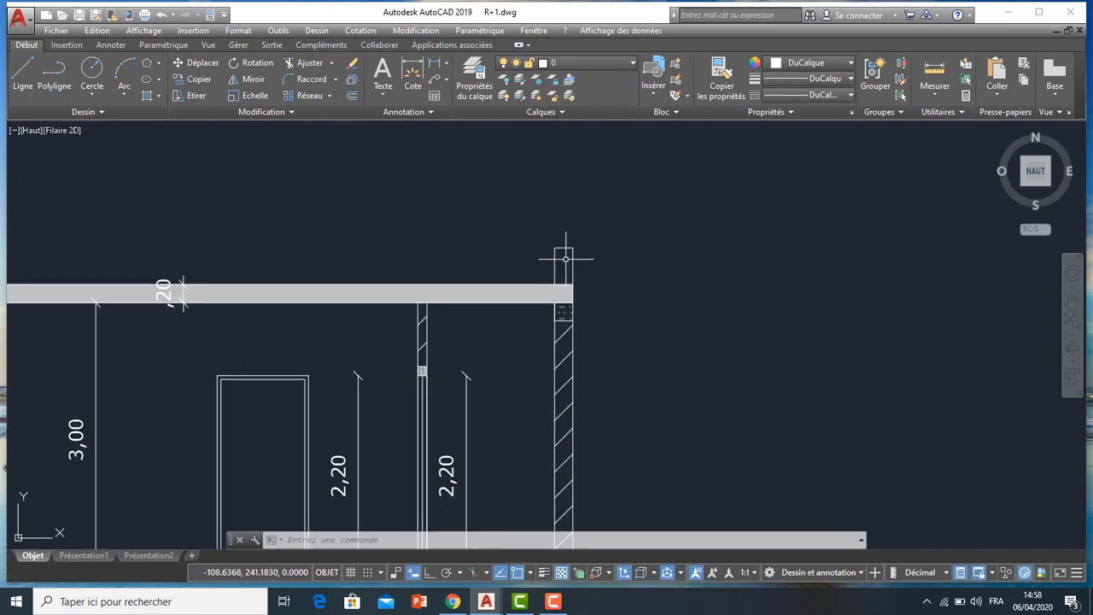
scroll(563, 258, down, 1)
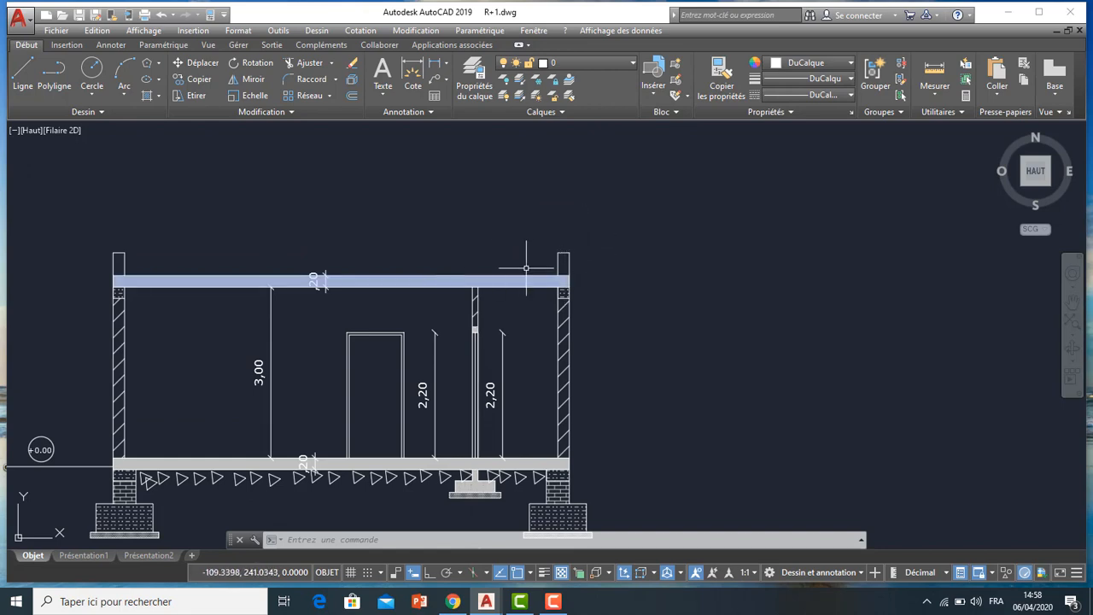
scroll(561, 261, up, 1)
scroll(556, 267, down, 1)
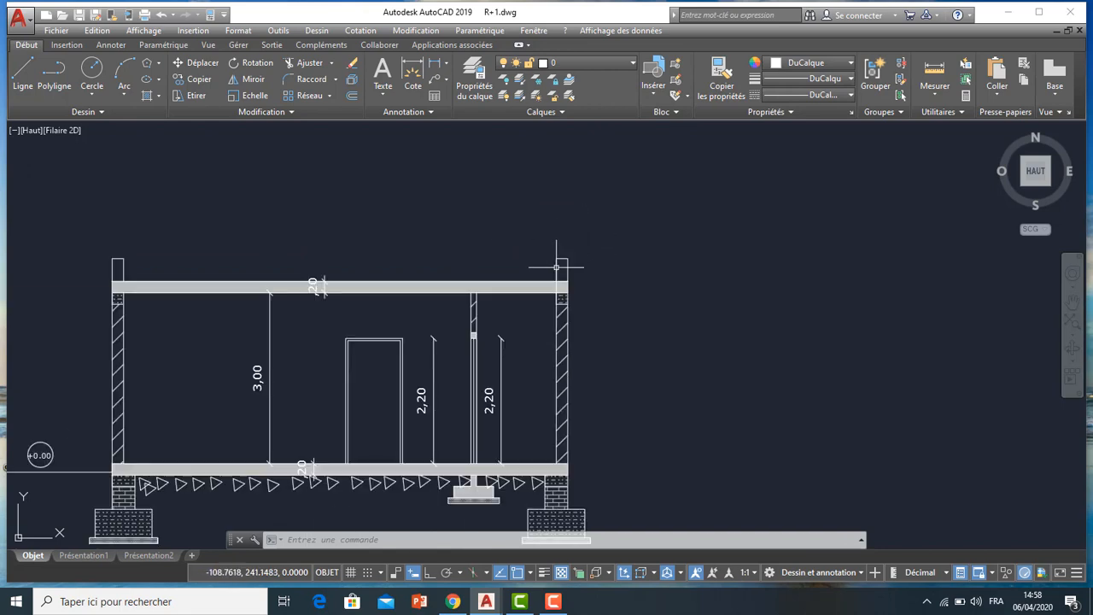
scroll(562, 290, up, 2)
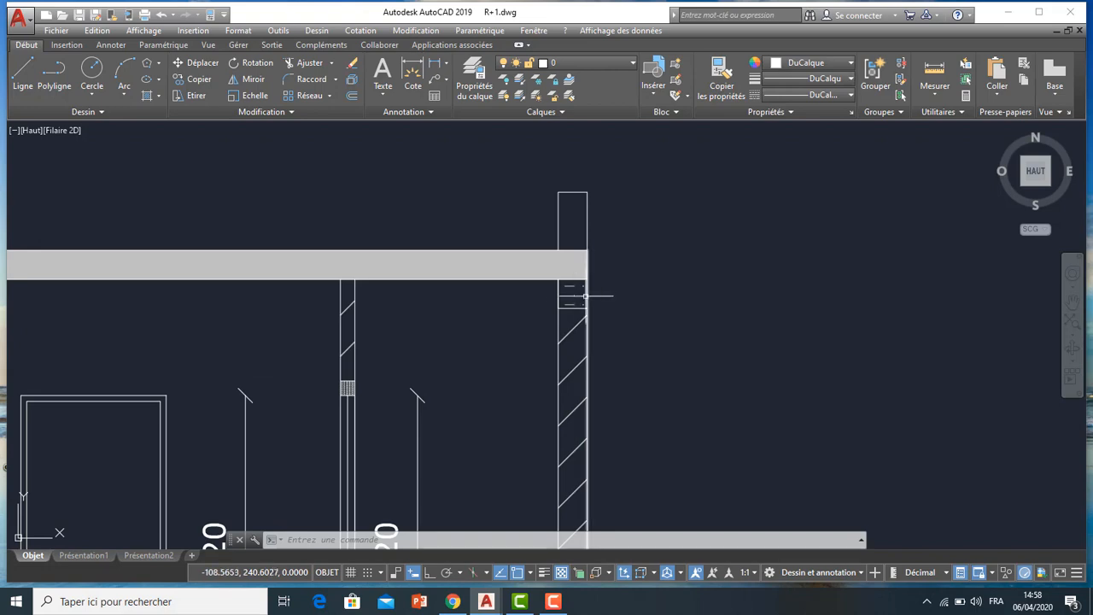
scroll(598, 294, down, 3)
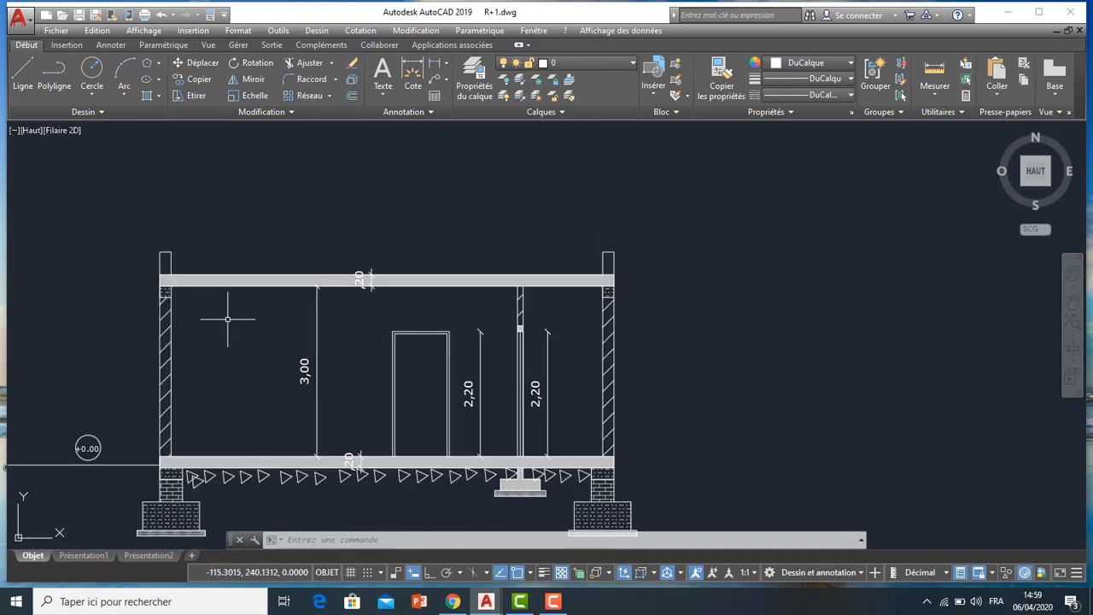
- Inspect the left wall, partition, roof slab, door opening and floor slab of the section
scroll(167, 294, up, 1)
scroll(165, 289, down, 1)
middle_drag(248, 312, 419, 179)
scroll(377, 192, up, 2)
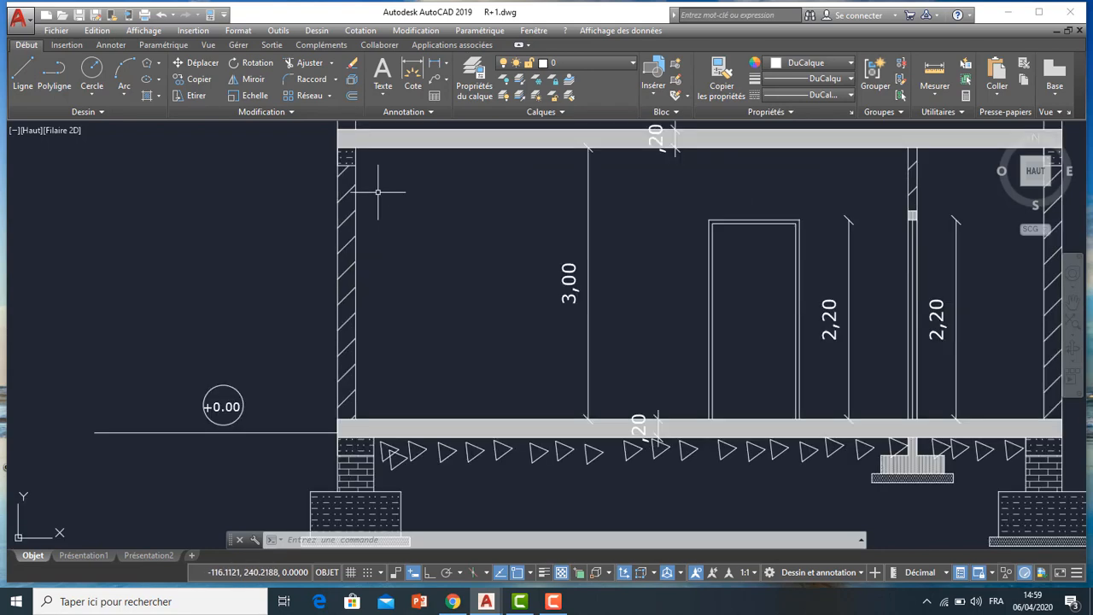
scroll(323, 246, down, 4)
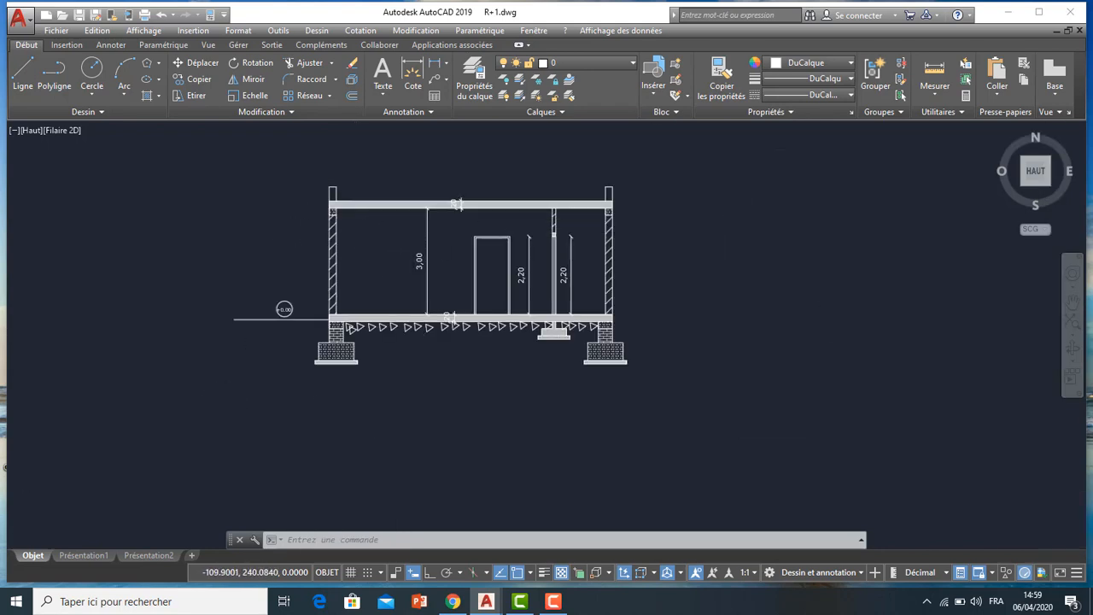
scroll(555, 209, up, 4)
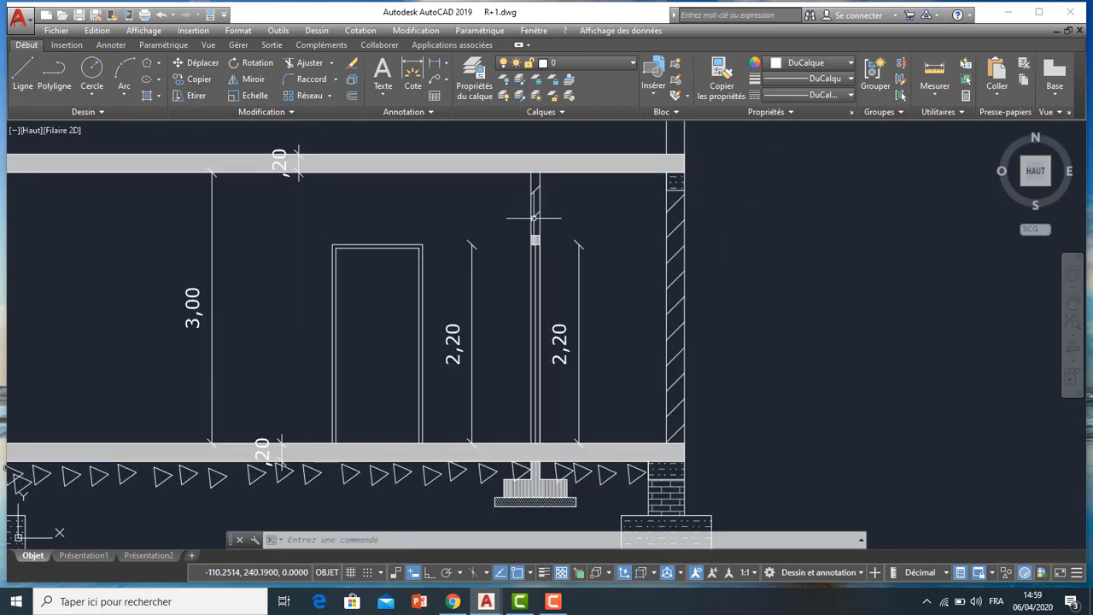
scroll(582, 239, down, 4)
scroll(439, 252, up, 2)
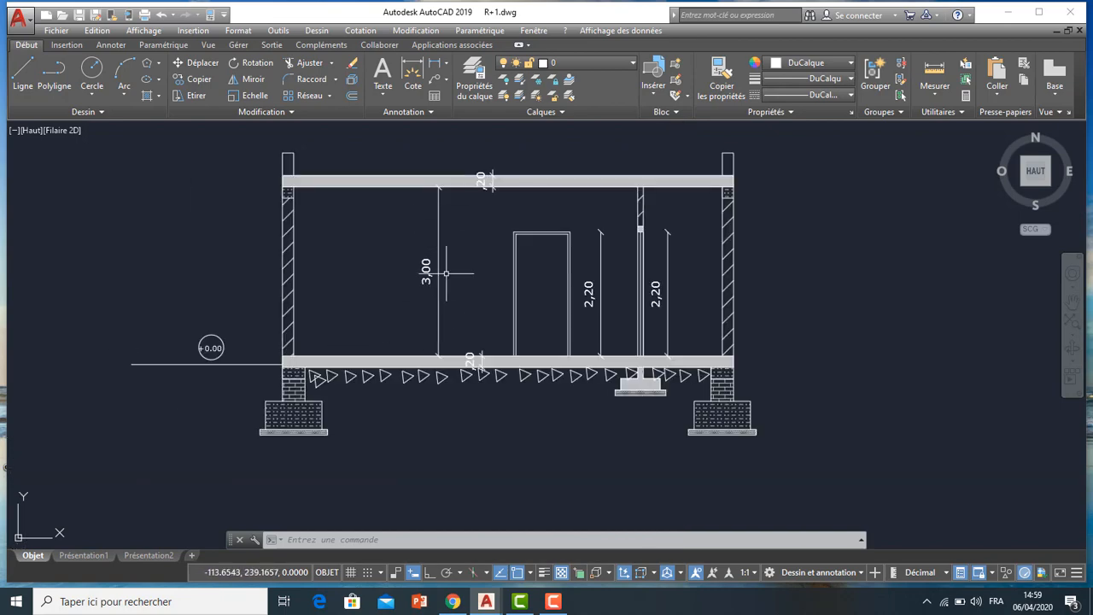
scroll(550, 181, up, 2)
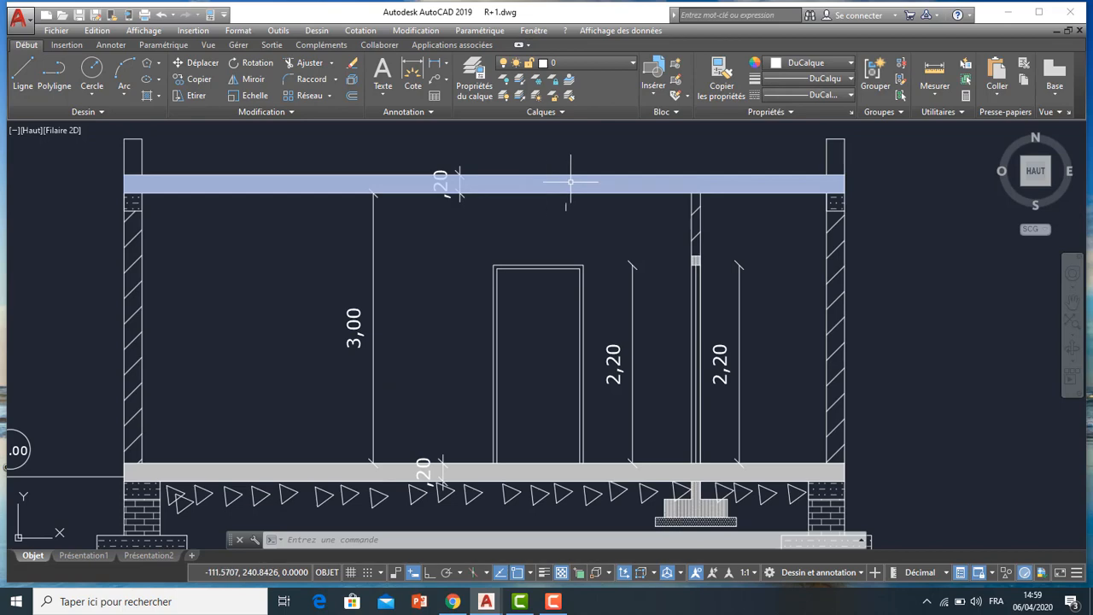
scroll(513, 228, down, 2)
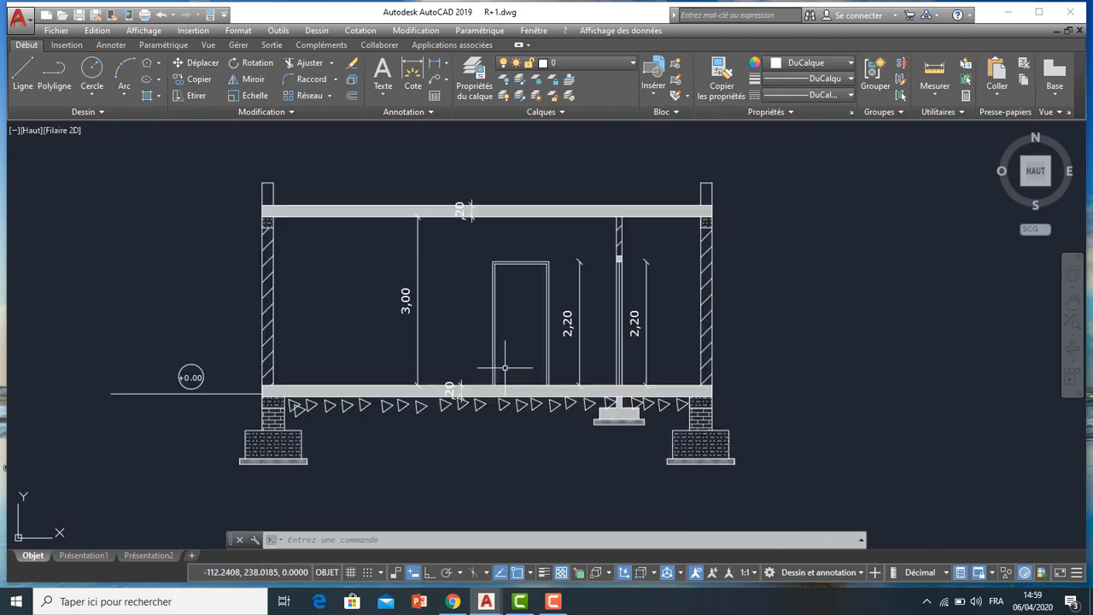
scroll(501, 380, up, 2)
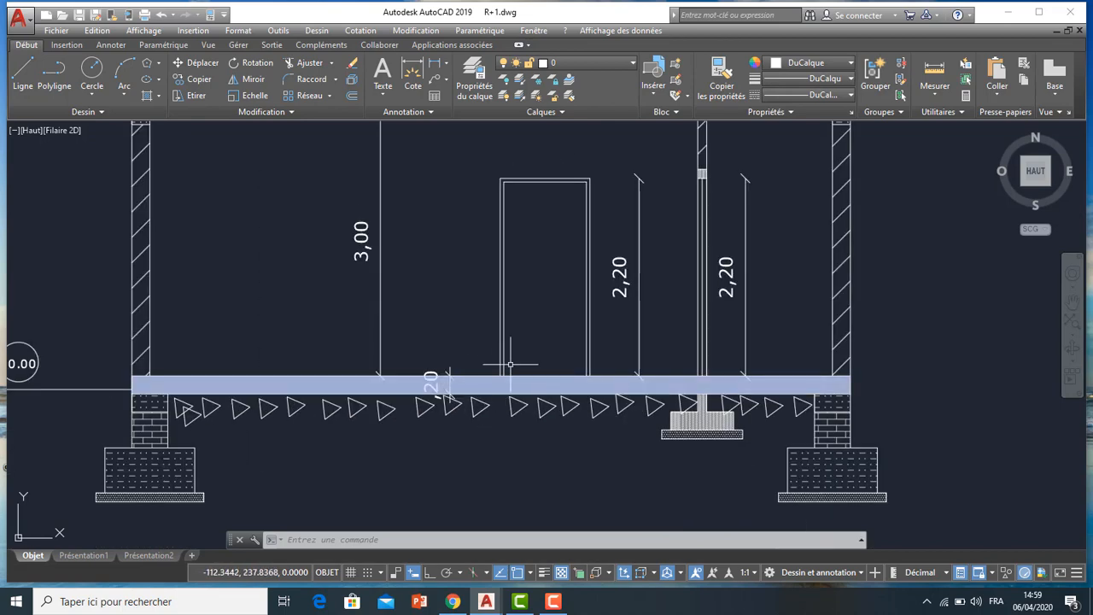
scroll(510, 364, down, 2)
- Examine the foundations below the floor slab, including both wall footings, the partition footing and the ground fill
scroll(289, 394, up, 4)
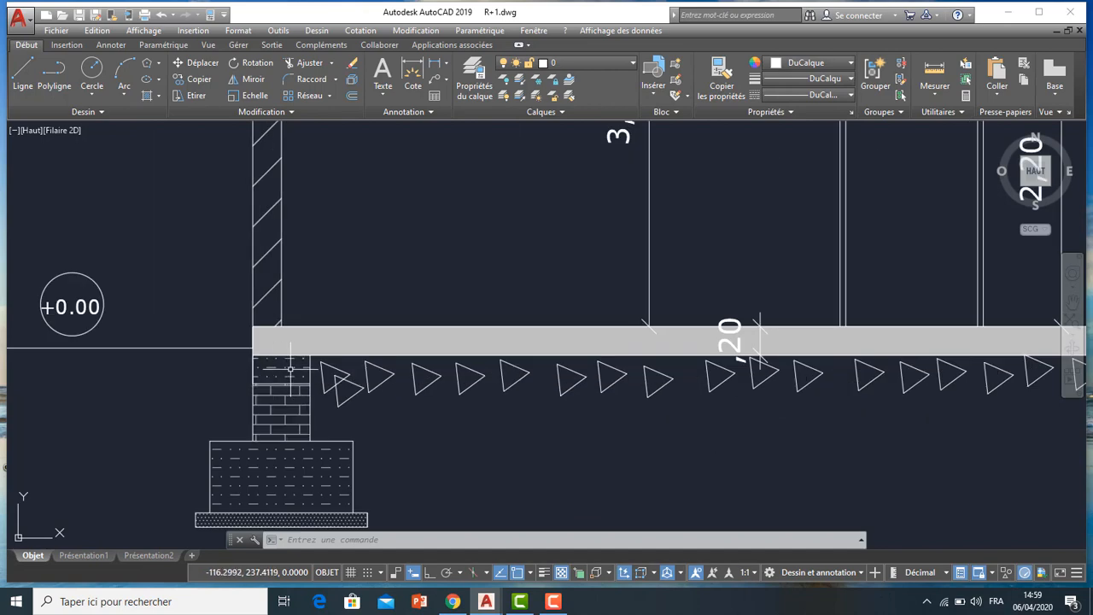
scroll(287, 369, down, 2)
scroll(287, 398, up, 2)
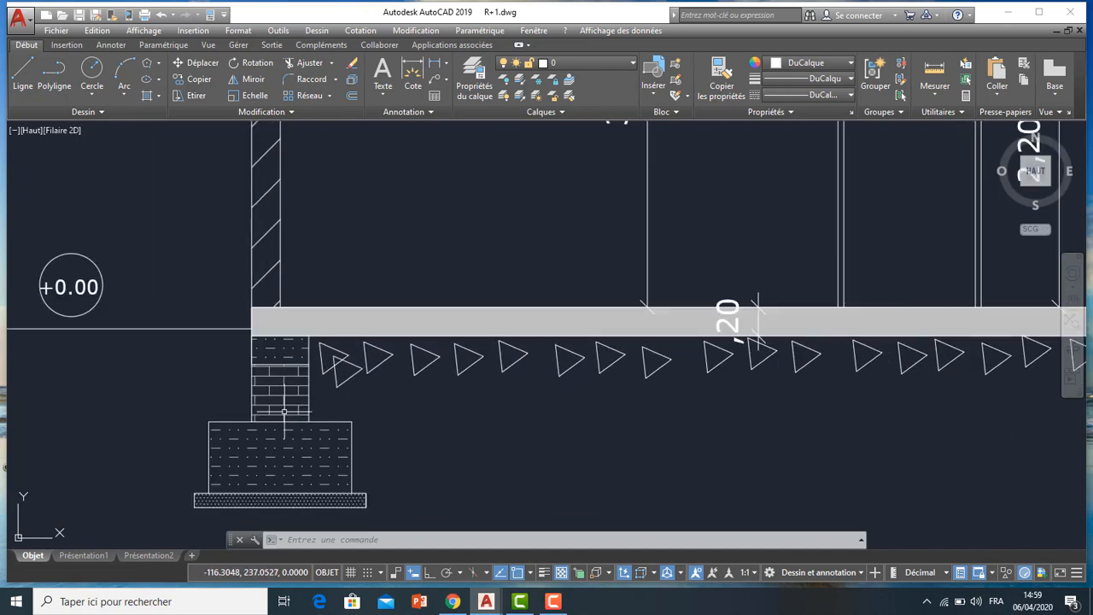
scroll(298, 439, down, 2)
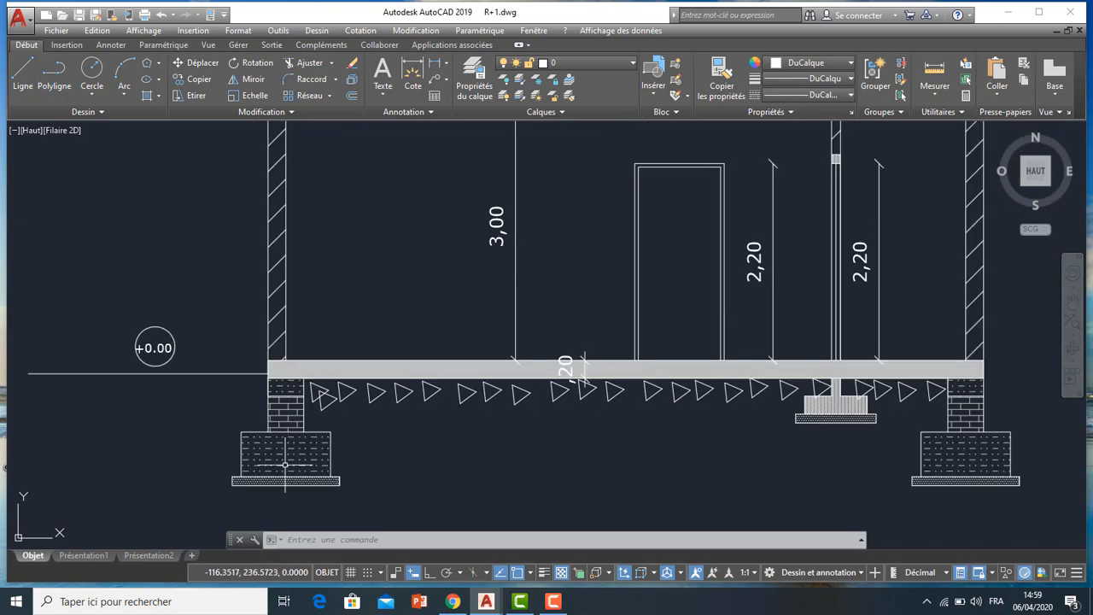
scroll(275, 483, up, 2)
scroll(199, 470, up, 2)
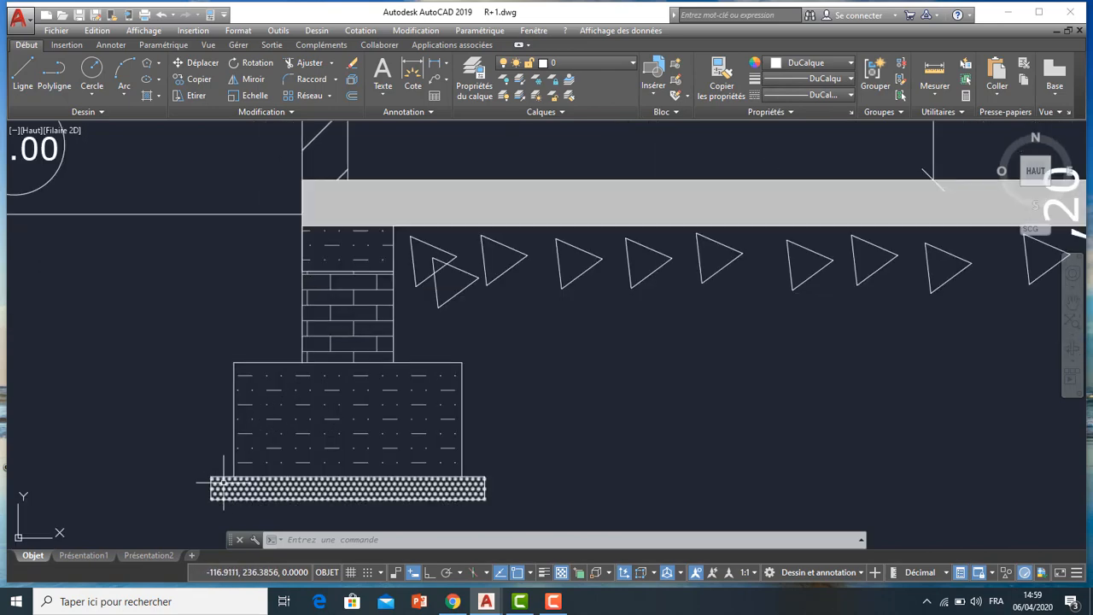
scroll(215, 479, down, 3)
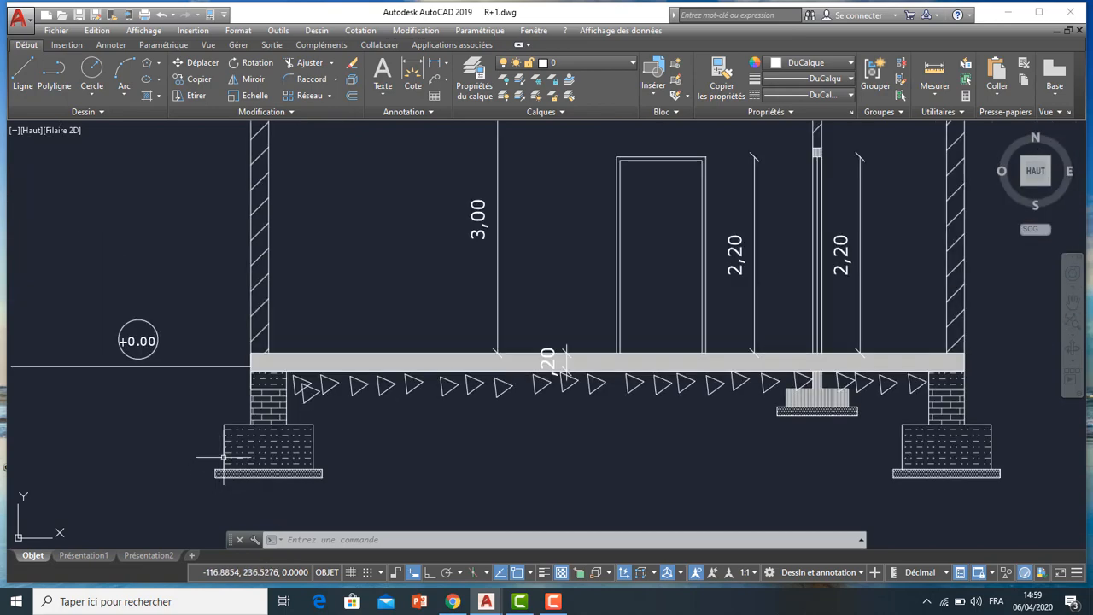
middle_drag(549, 422, 387, 364)
scroll(605, 376, up, 4)
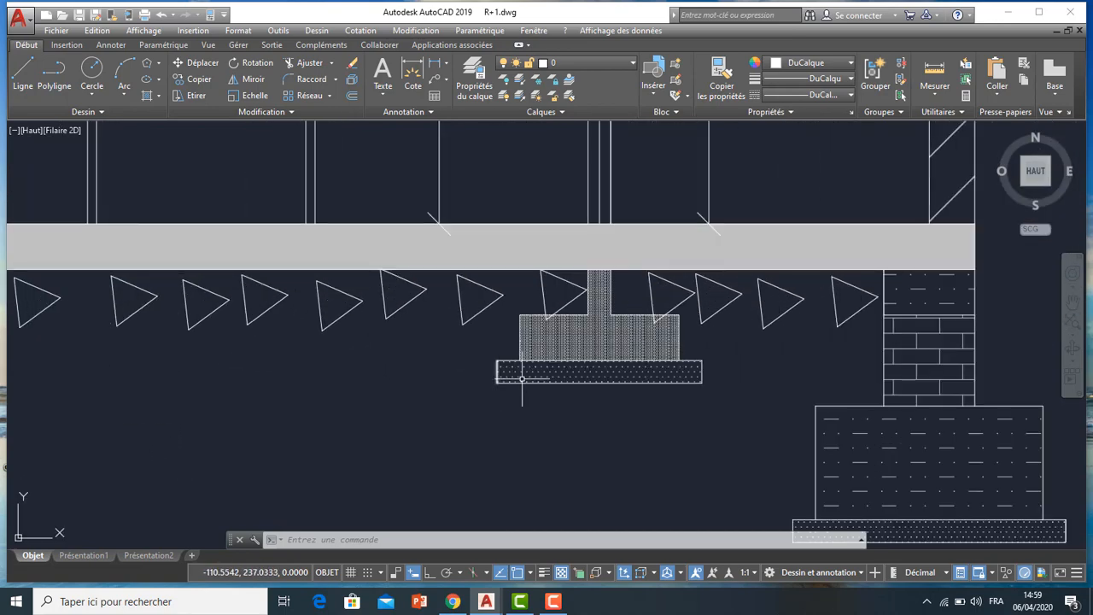
scroll(499, 369, down, 5)
scroll(244, 361, up, 5)
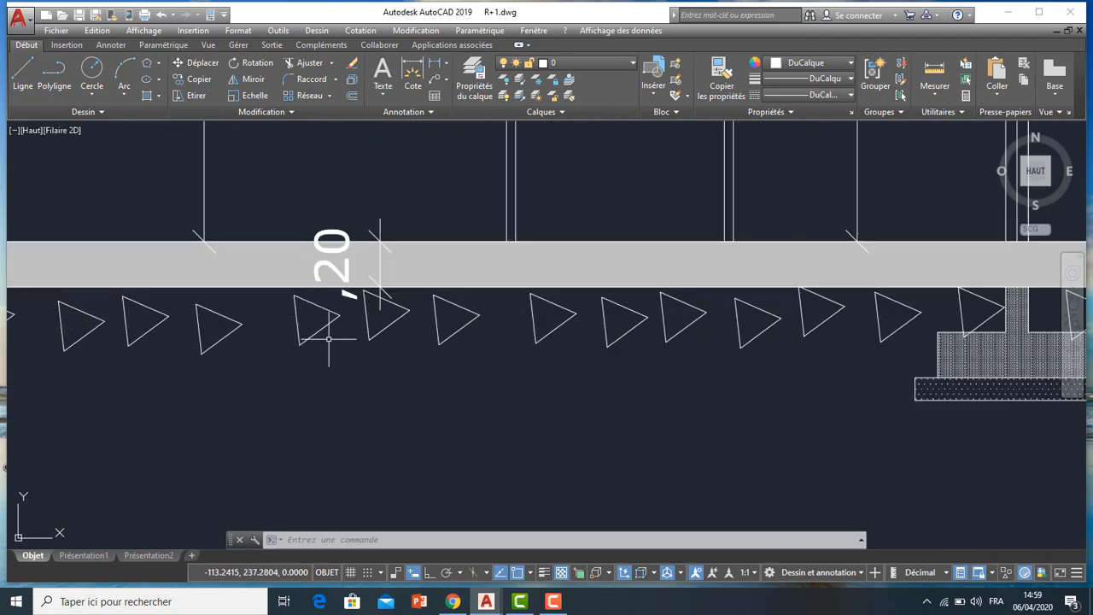
scroll(301, 362, down, 4)
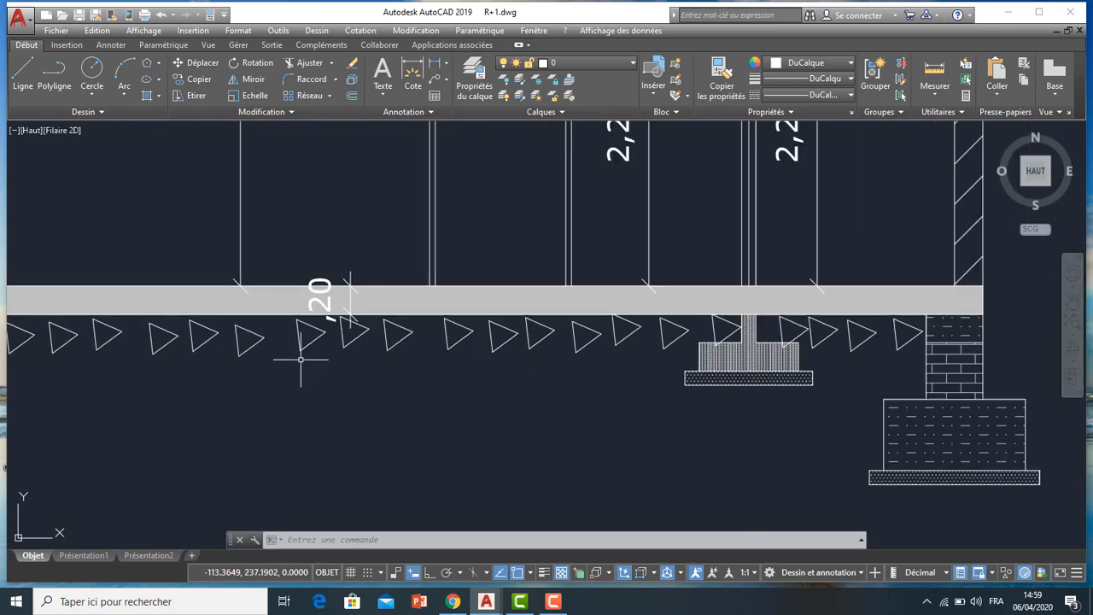
middle_drag(732, 363, 629, 367)
scroll(600, 398, up, 2)
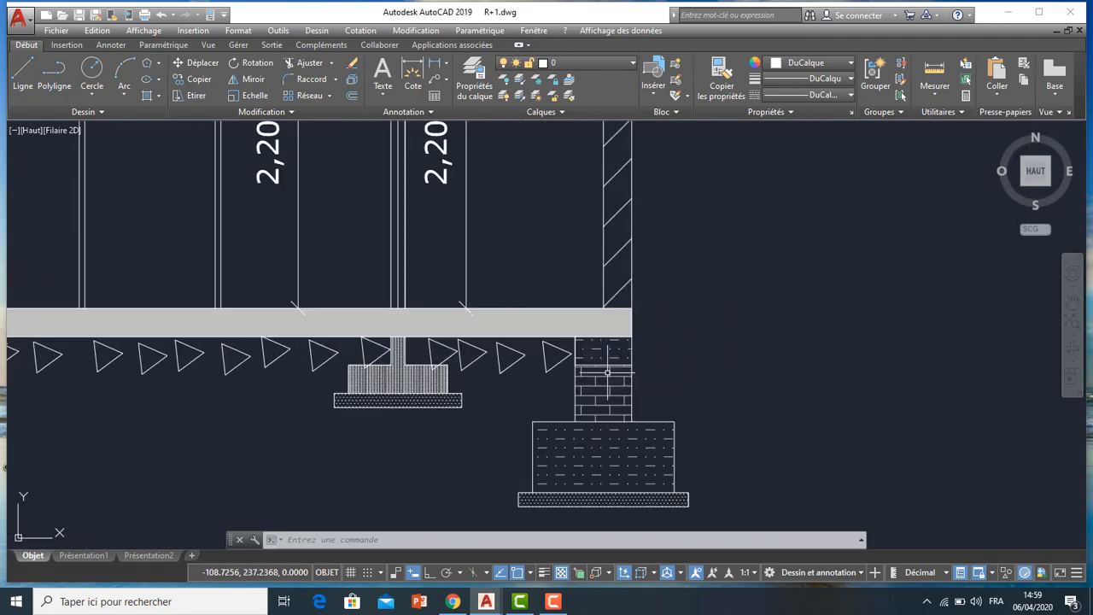
scroll(581, 410, down, 4)
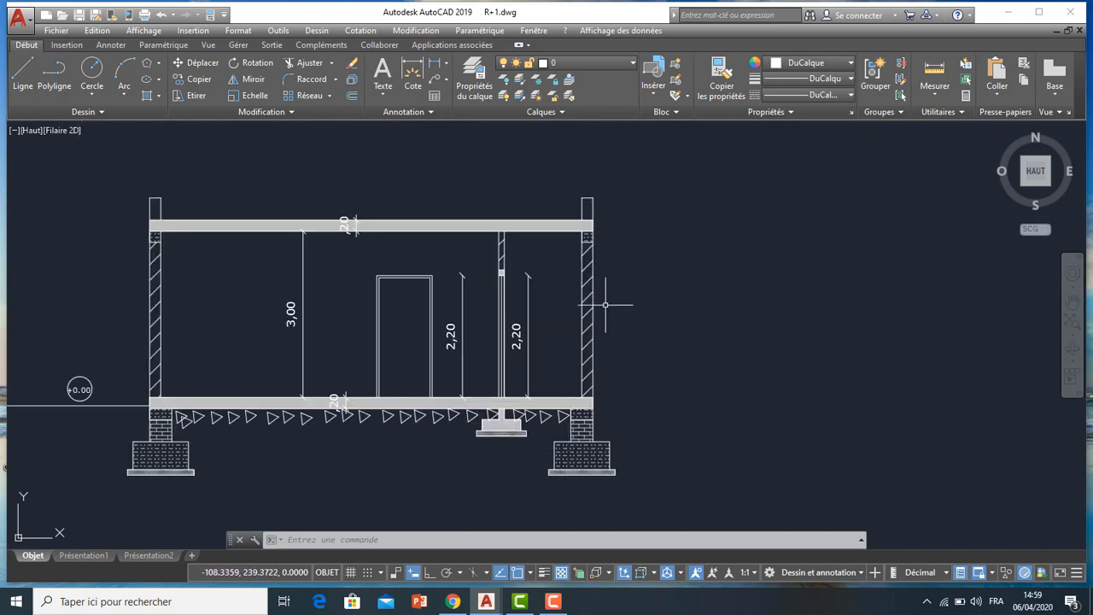
- Dimension the left parapet's height above the roof slab, placing the vertical dimension on the parapet's inner side
scroll(564, 352, up, 2)
scroll(549, 236, up, 2)
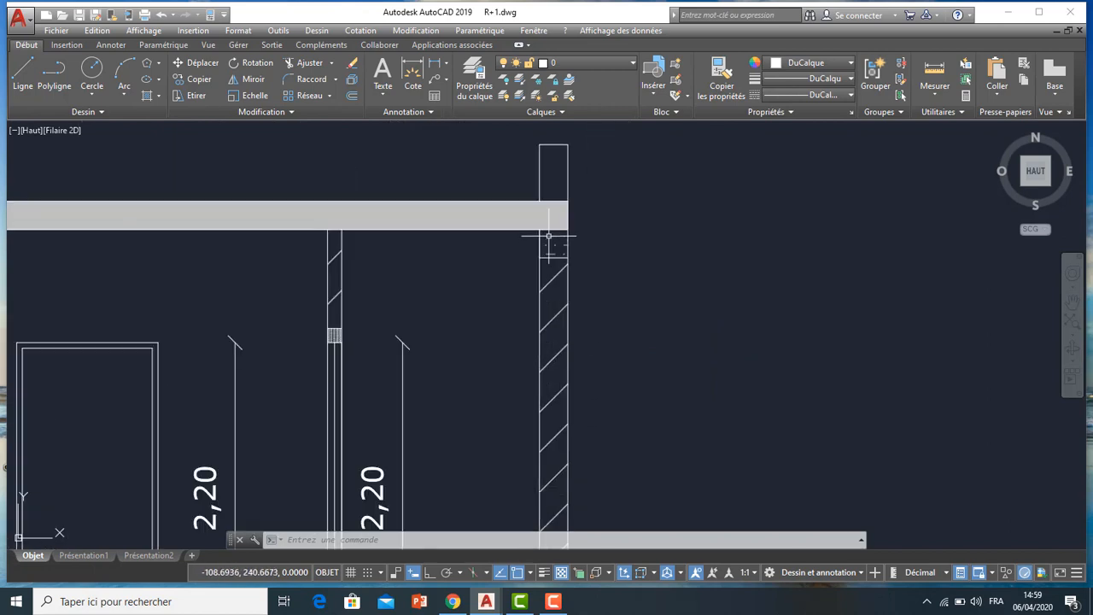
middle_drag(559, 186, 561, 234)
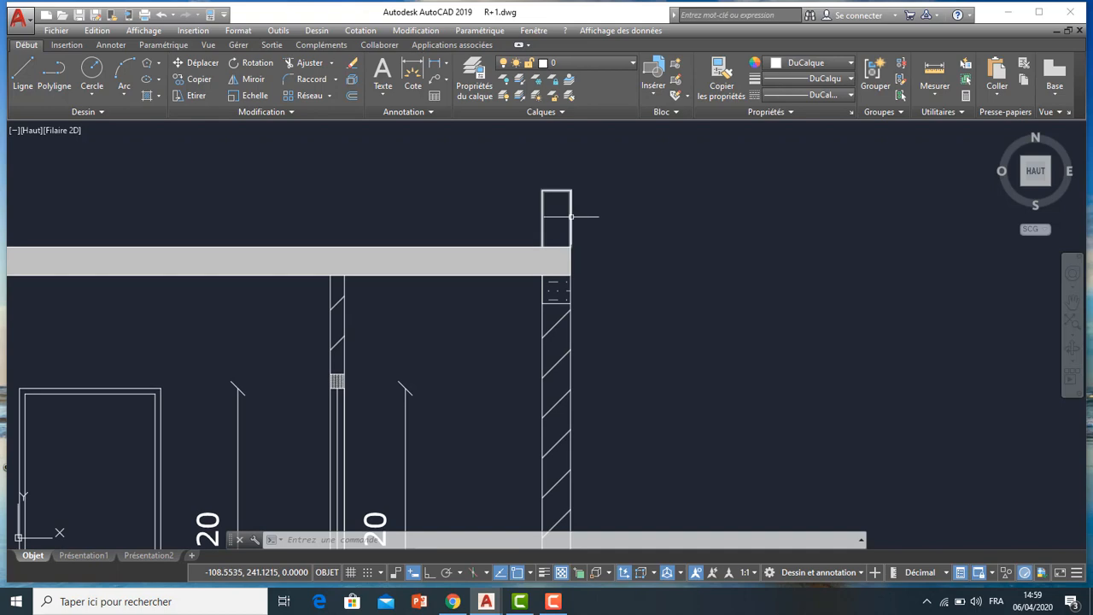
scroll(560, 224, down, 4)
click(412, 72)
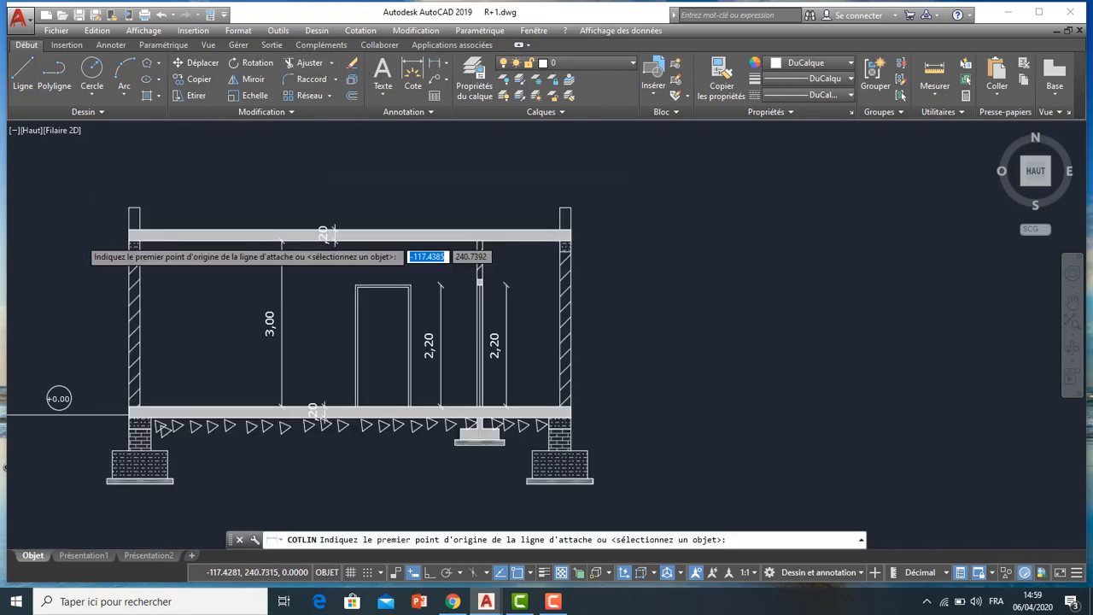
scroll(154, 231, up, 2)
click(171, 224)
click(170, 189)
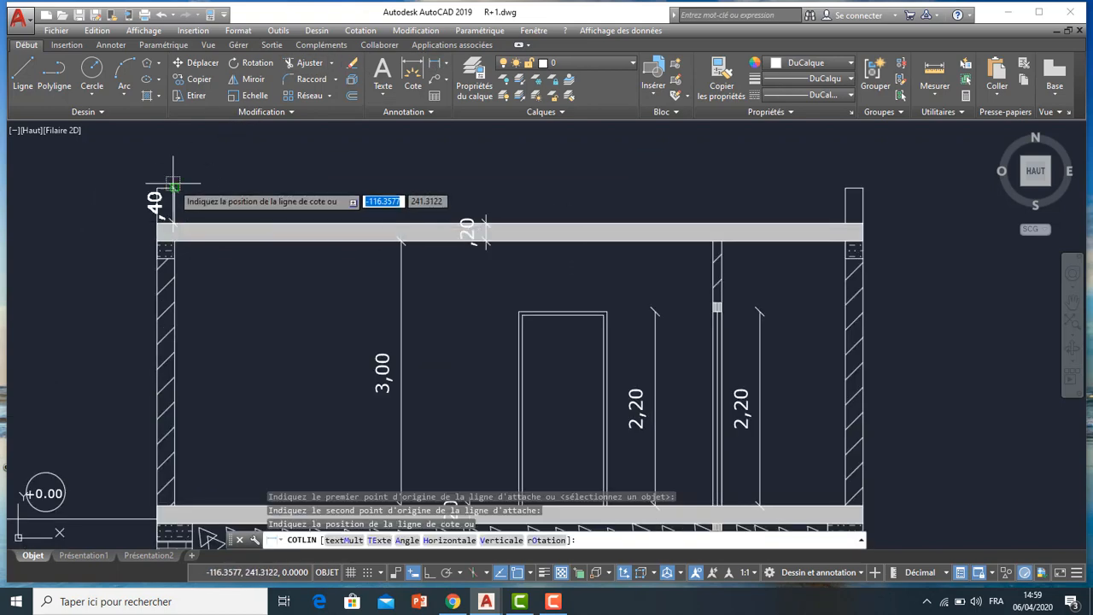
click(213, 186)
scroll(245, 199, down, 1)
scroll(183, 234, up, 1)
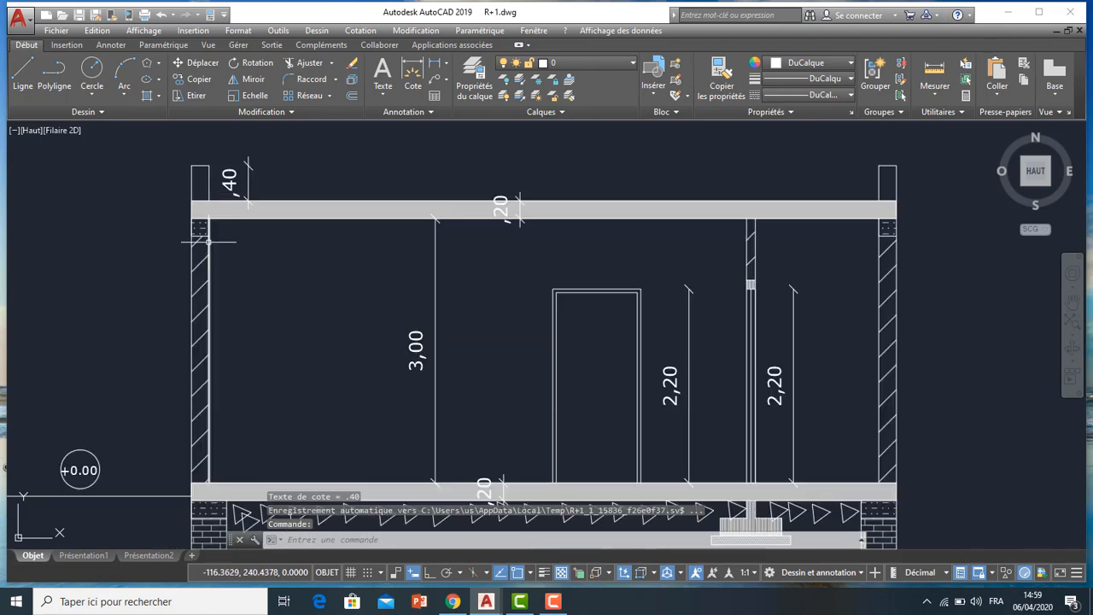
middle_drag(209, 242, 298, 249)
scroll(299, 250, down, 3)
middle_drag(322, 280, 432, 284)
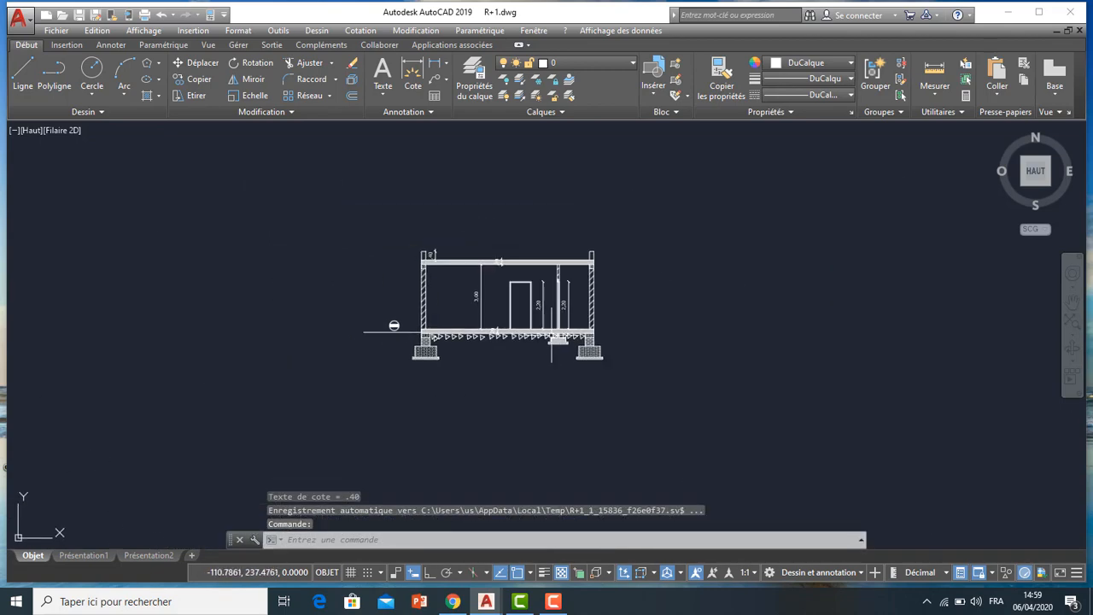
scroll(554, 320, up, 4)
middle_drag(553, 320, 673, 370)
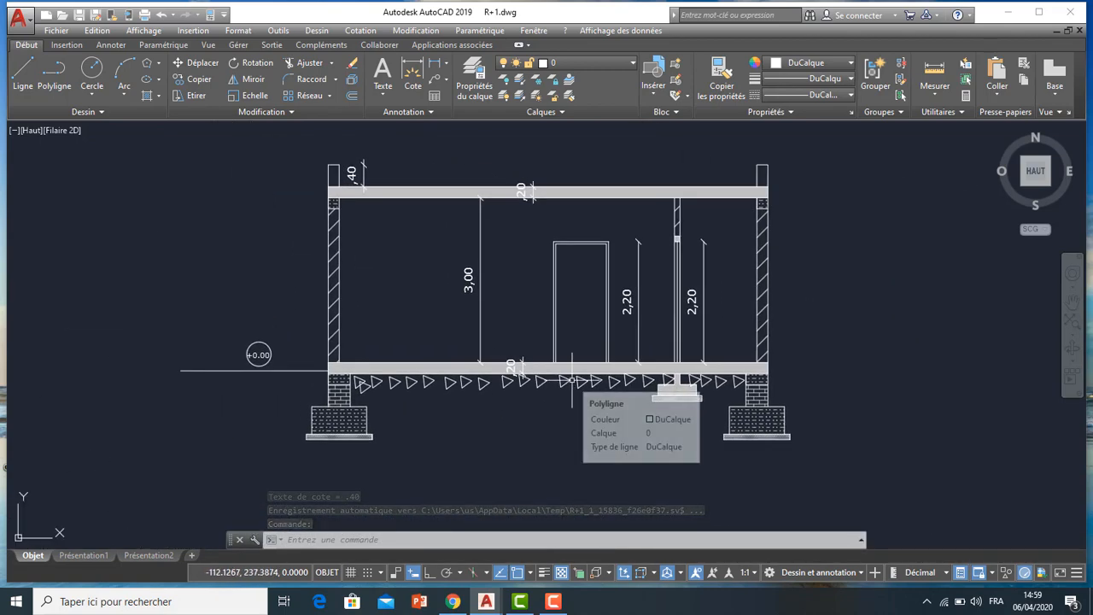